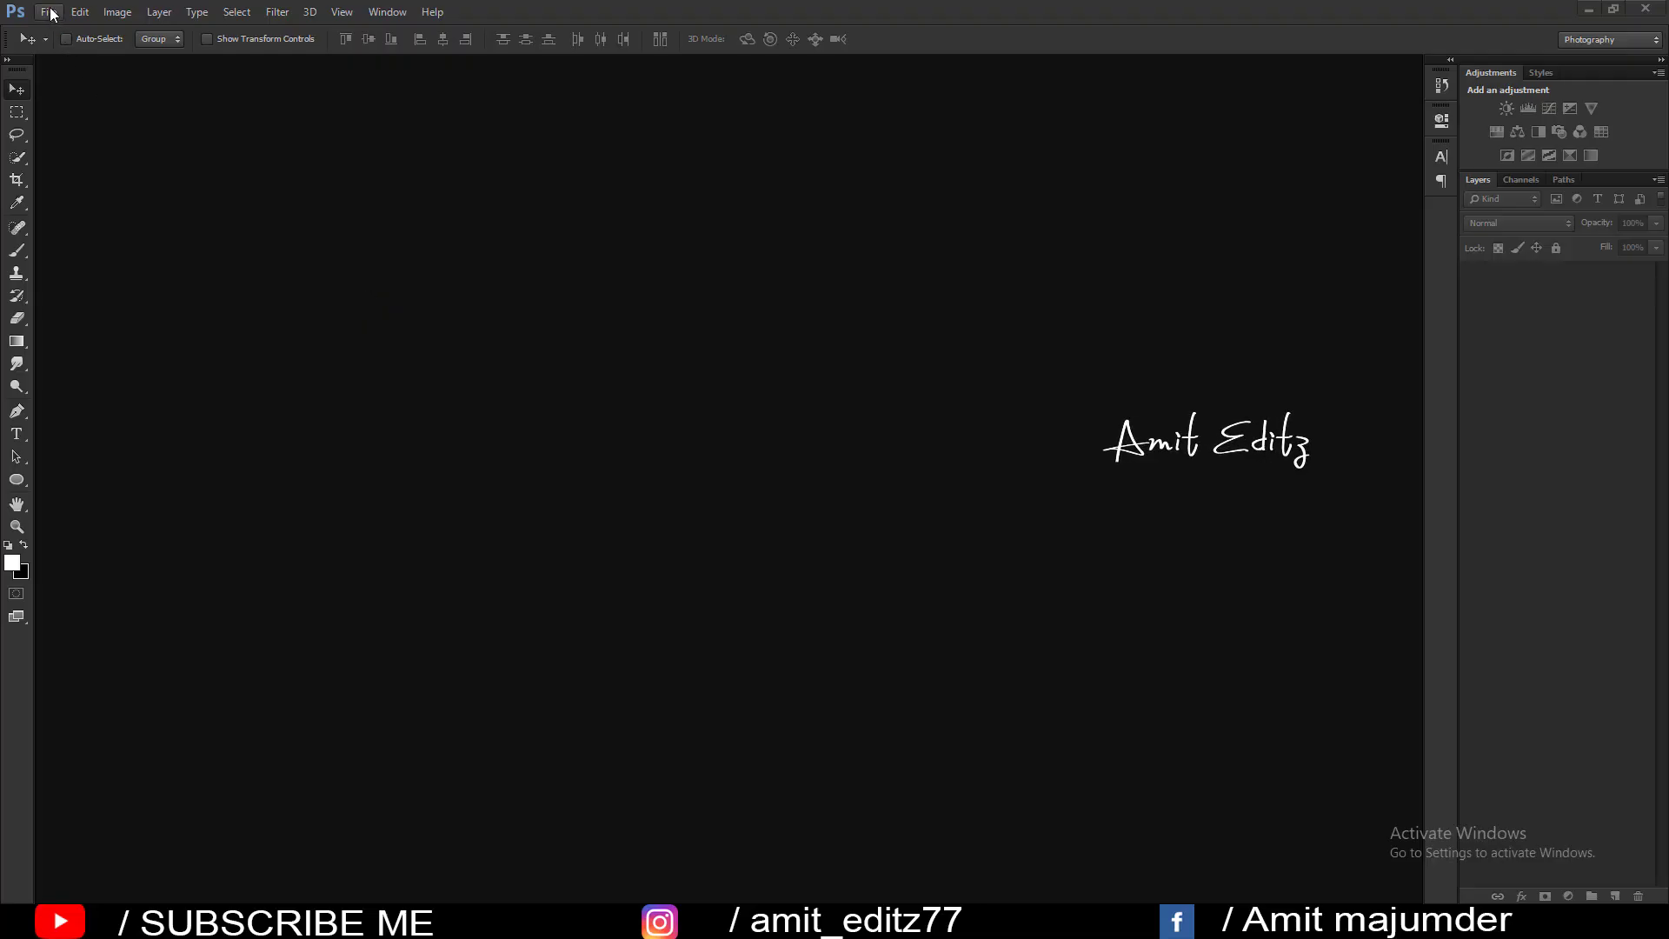
Open fghfg copyaaaa.jpg, dock it as a tab, and duplicate Background into a Background copy
{"action": "left_click", "coordinate": [50, 14]}
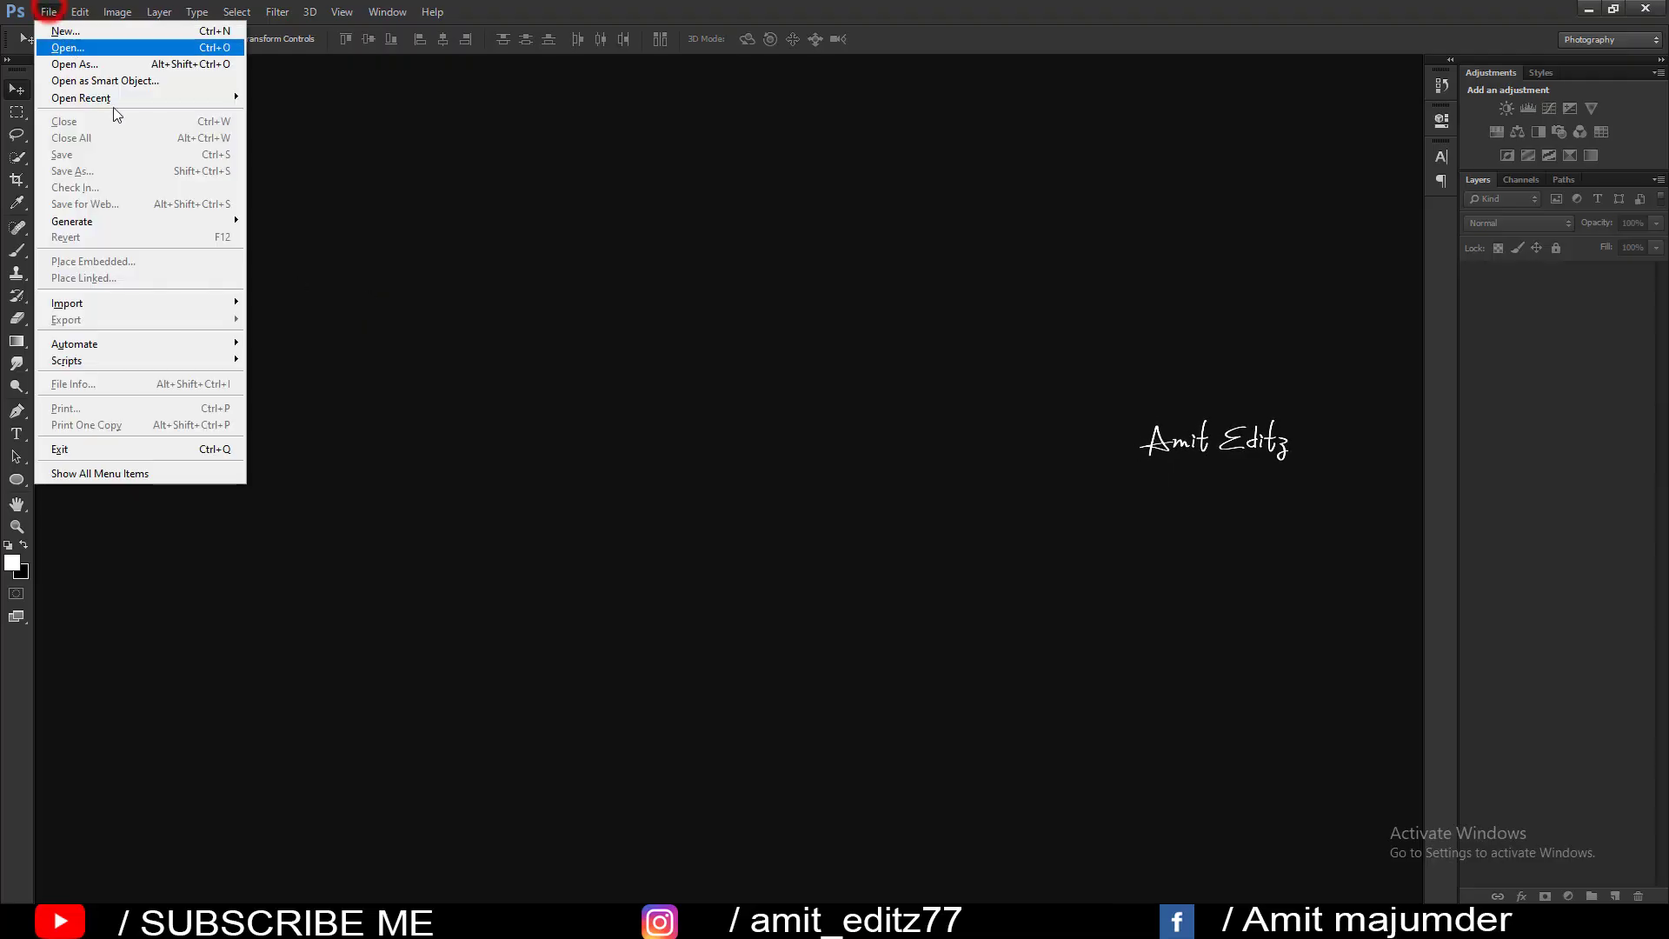
{"action": "left_click", "coordinate": [680, 485]}
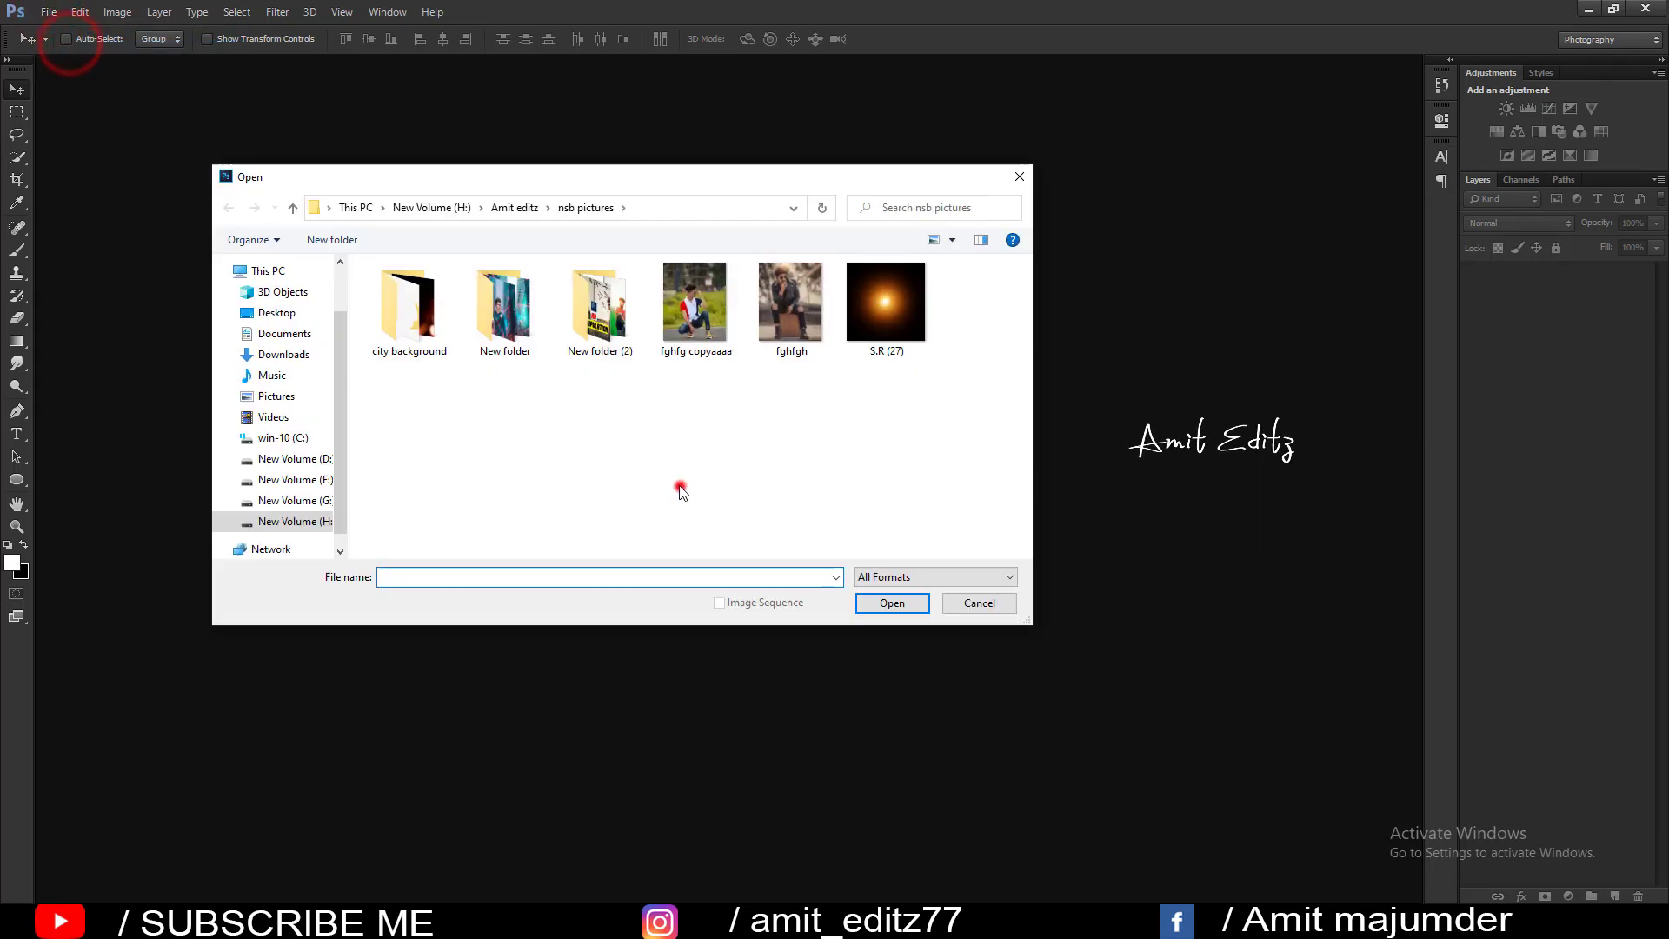
{"action": "left_click", "coordinate": [882, 598]}
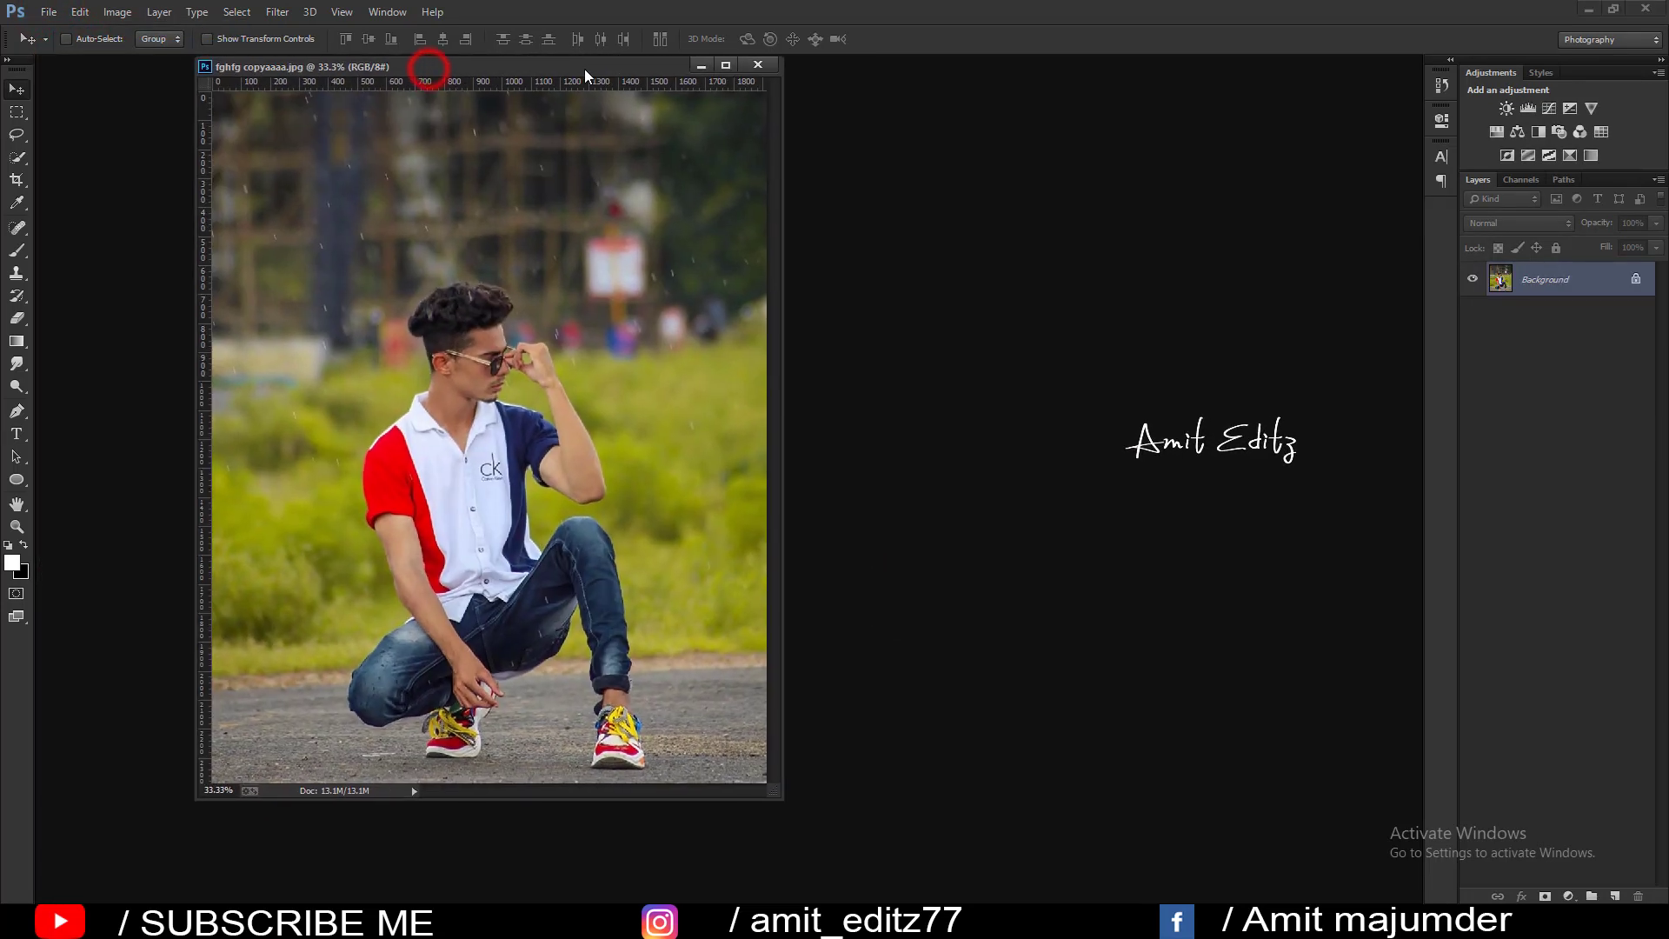
{"action": "left_click_drag", "start_coordinate": [439, 70], "coordinate": [587, 65]}
{"action": "left_click_drag", "start_coordinate": [1569, 293], "coordinate": [1614, 896]}
Launch the Camera Raw Filter on the Background copy and bring its window fully into view
{"action": "left_click", "coordinate": [278, 11]}
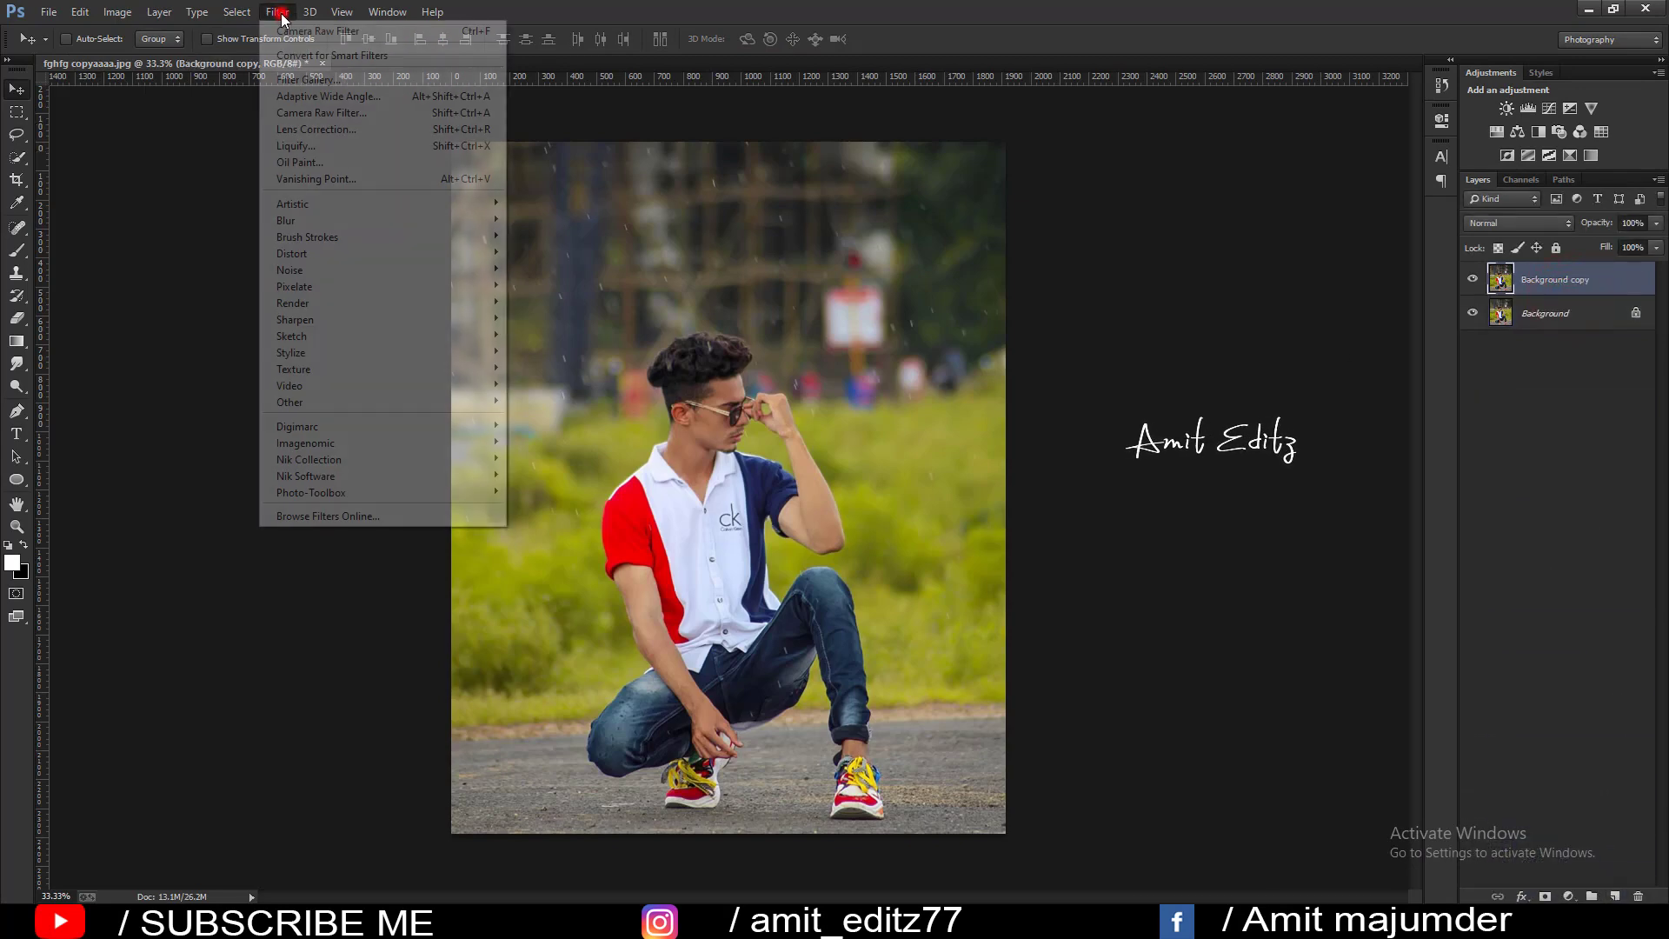
{"action": "left_click", "coordinate": [328, 109]}
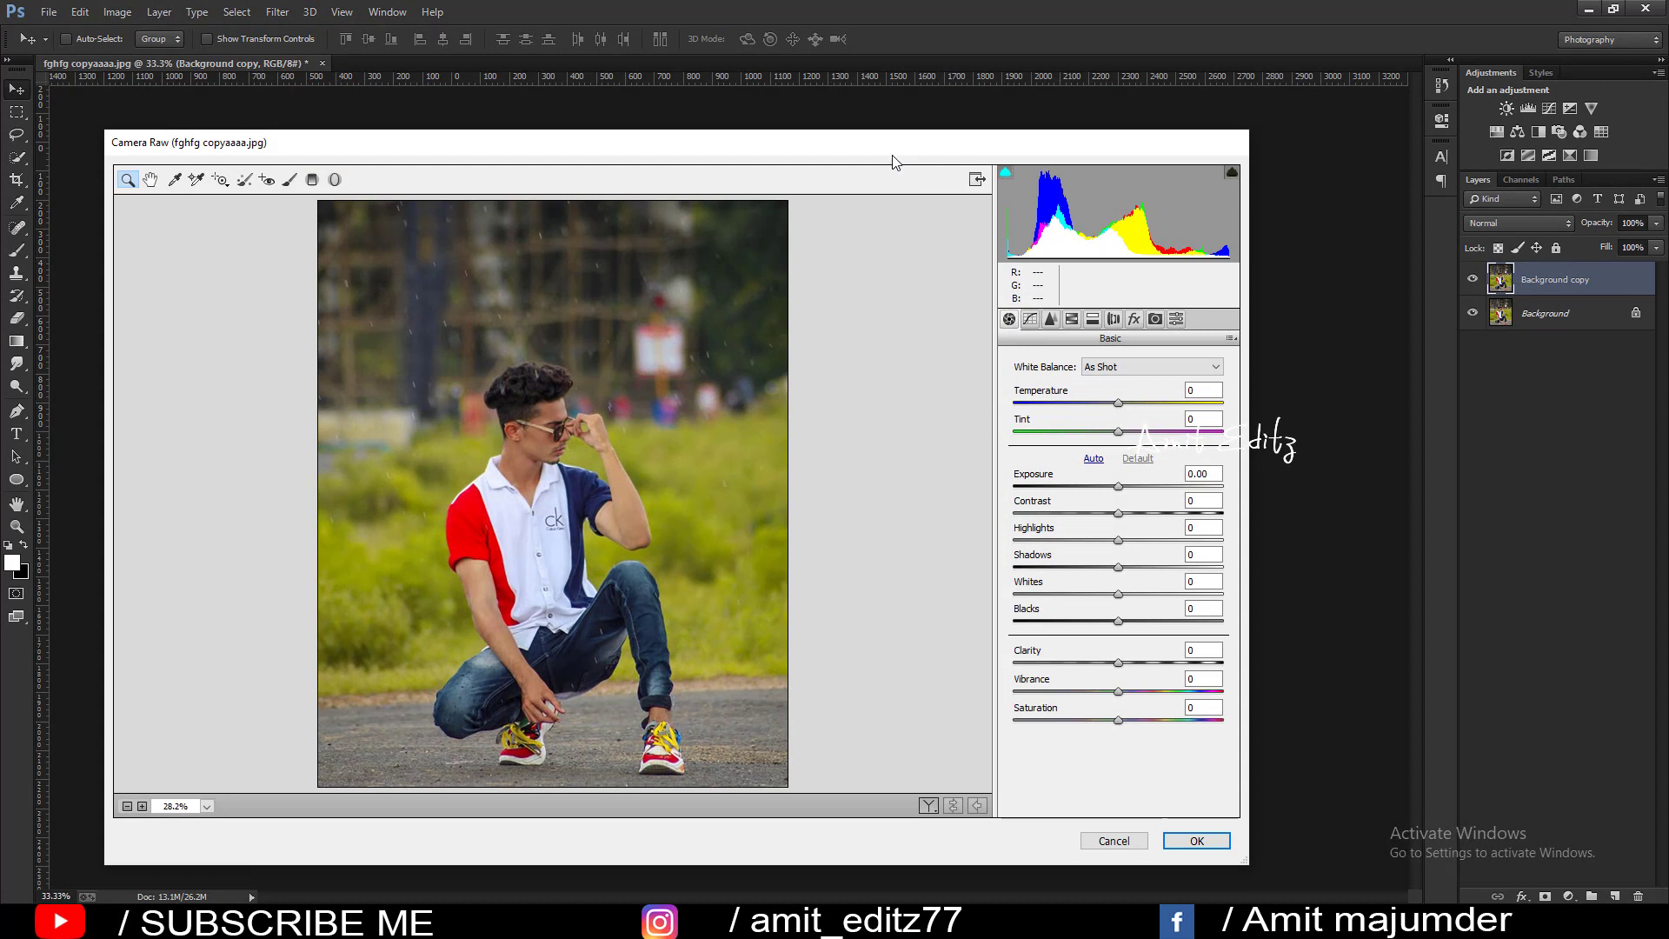
{"action": "left_click_drag", "start_coordinate": [887, 150], "coordinate": [973, 279]}
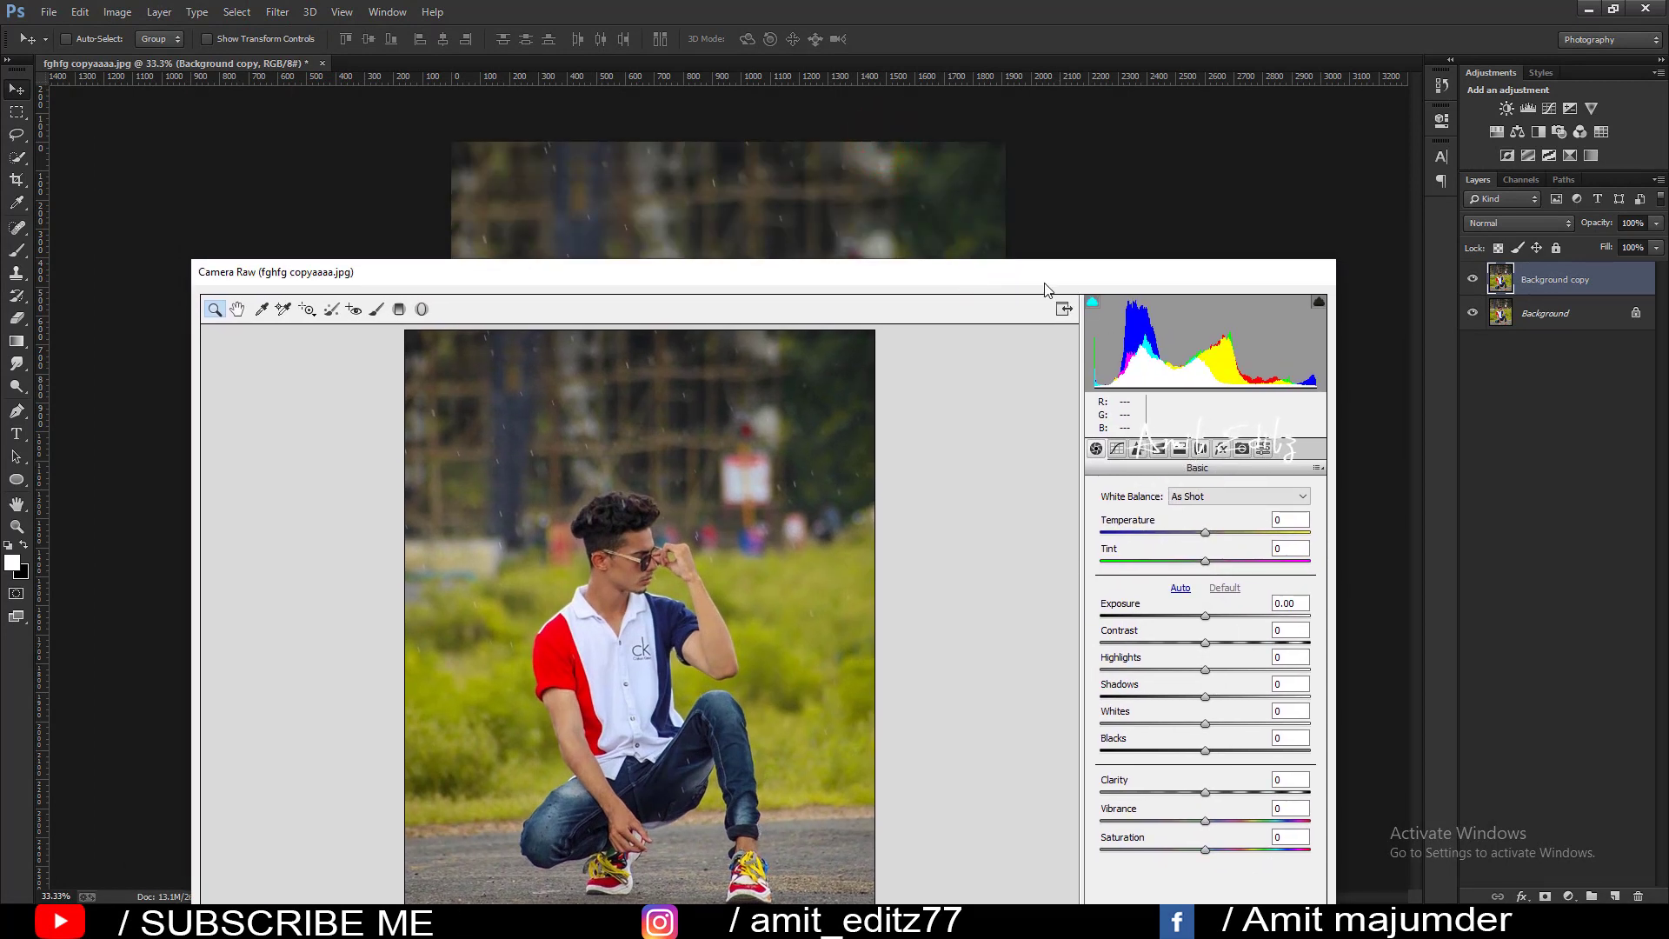
{"action": "left_click_drag", "start_coordinate": [1025, 274], "coordinate": [1072, 148]}
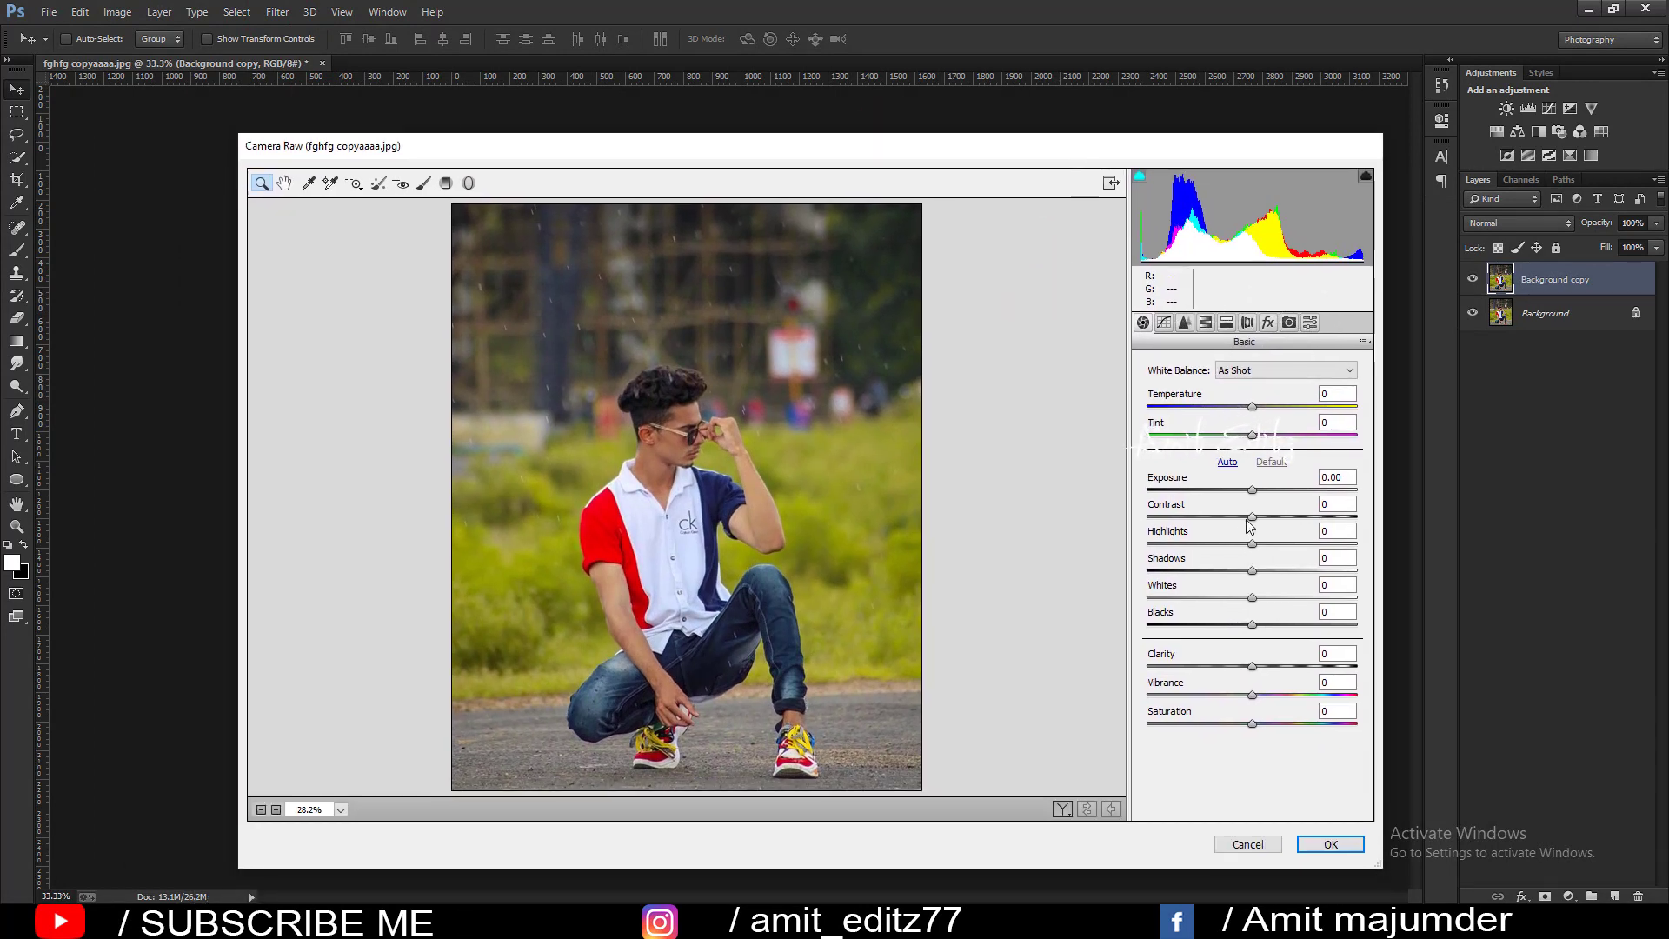
Set Whites -100, Shadows +20, Blacks +13 and Clarity +15 in the Basic panel
{"action": "left_click_drag", "start_coordinate": [1209, 600], "coordinate": [1092, 598]}
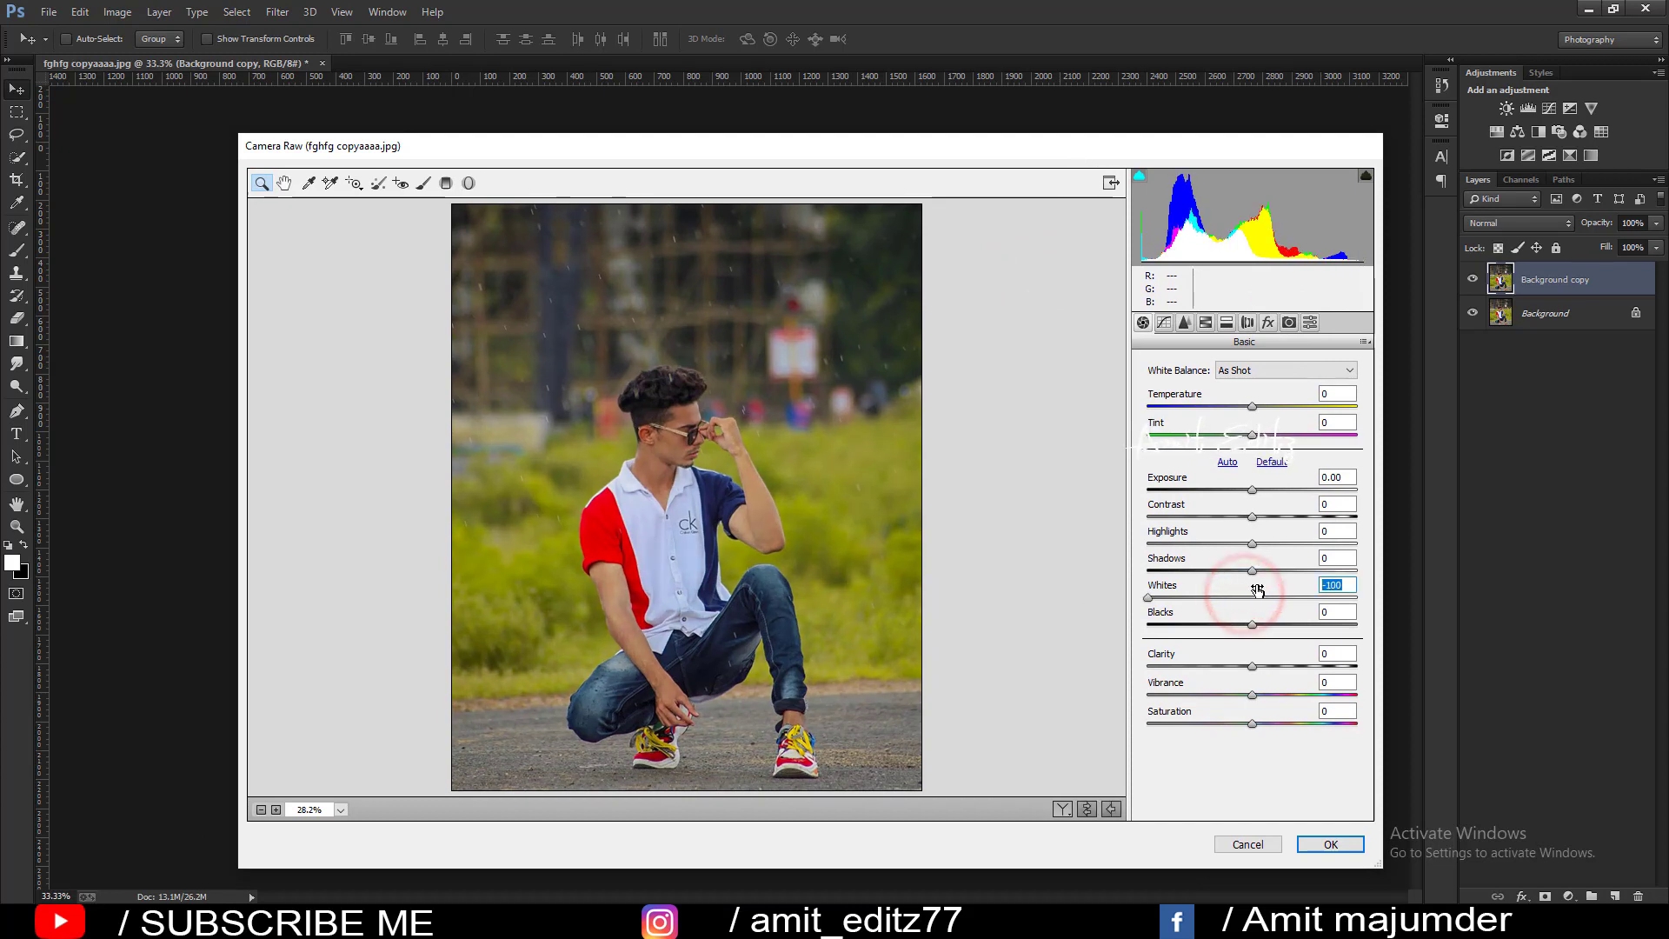
{"action": "left_click_drag", "start_coordinate": [1288, 567], "coordinate": [1248, 567]}
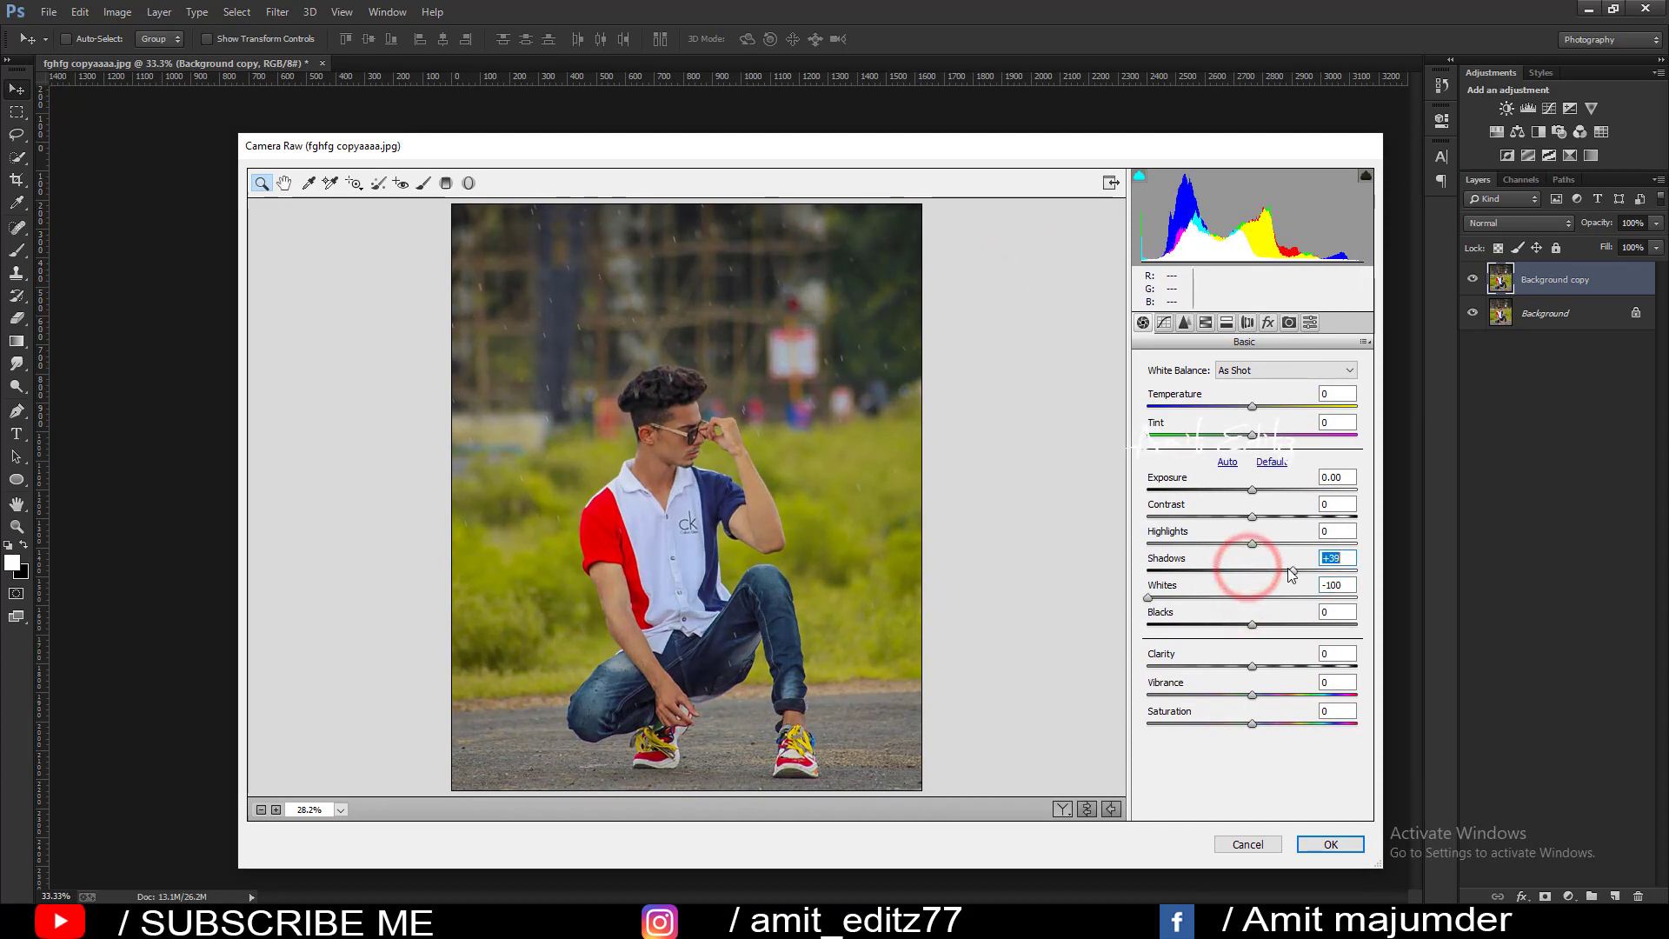
{"action": "mouse_move", "coordinate": [1252, 626]}
{"action": "left_mouse_down"}
{"action": "mouse_move", "coordinate": [1266, 624]}
{"action": "mouse_move", "coordinate": [1270, 694]}
{"action": "mouse_move", "coordinate": [1208, 723]}
{"action": "mouse_move", "coordinate": [1250, 723]}
{"action": "left_mouse_up"}
{"action": "left_click", "coordinate": [1257, 666]}
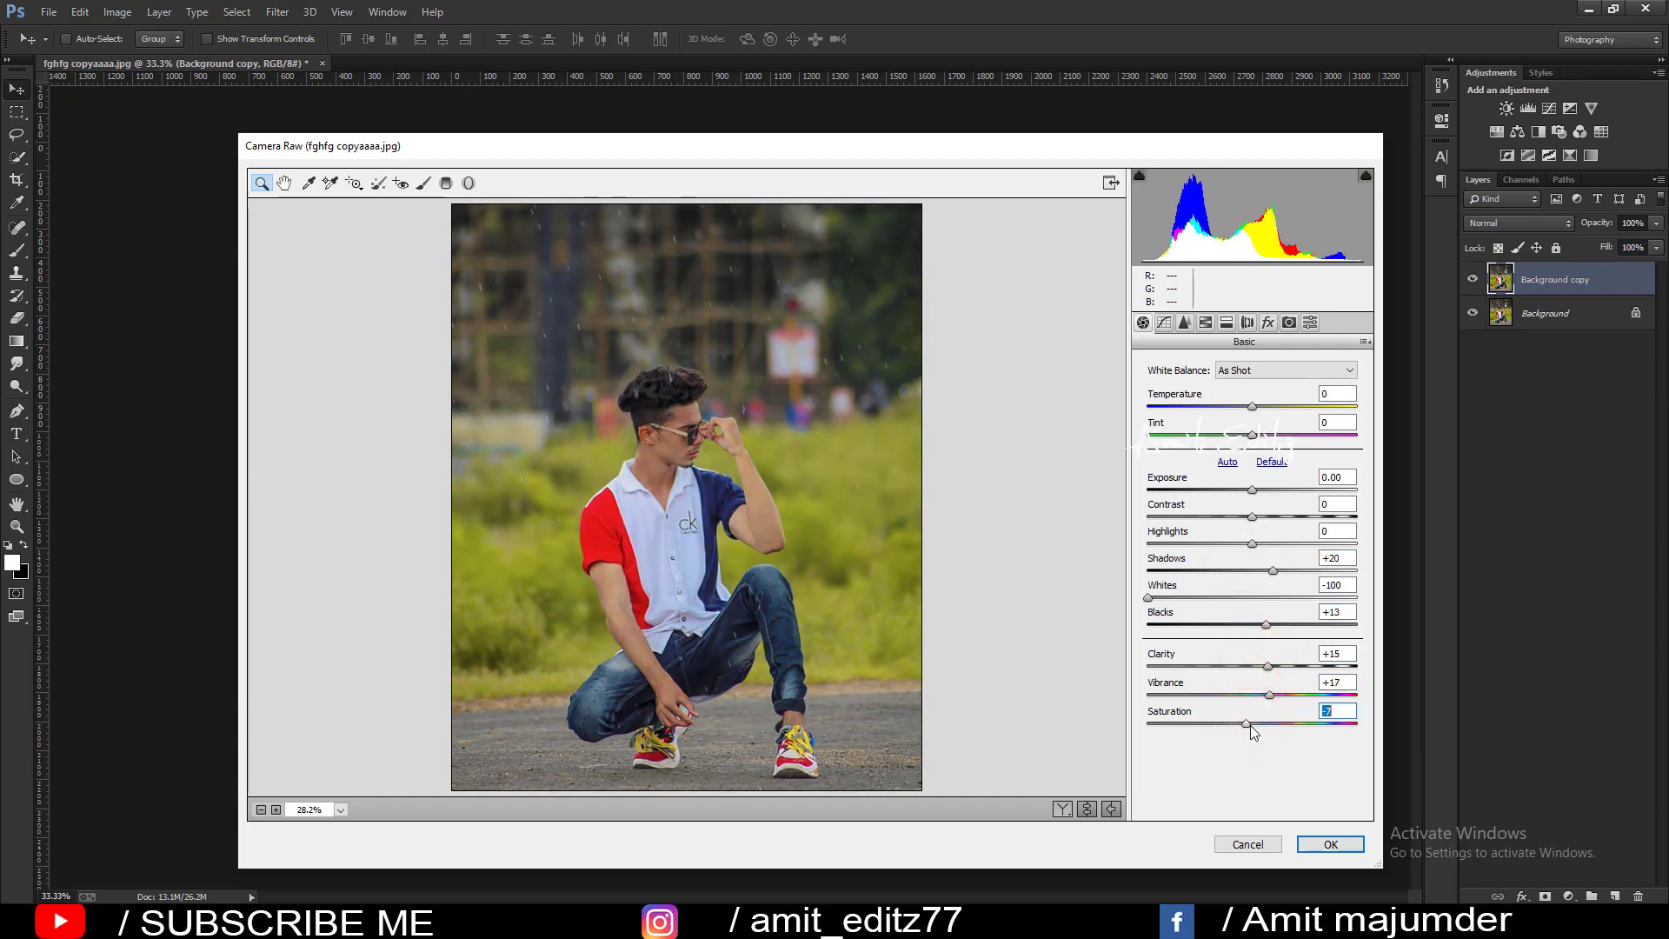
In HSL, set Greens hue to -100, mute Yellows saturation and brighten Oranges luminance
{"action": "left_click", "coordinate": [1206, 323]}
{"action": "left_click", "coordinate": [1149, 389]}
{"action": "left_click_drag", "start_coordinate": [1252, 532], "coordinate": [1148, 532]}
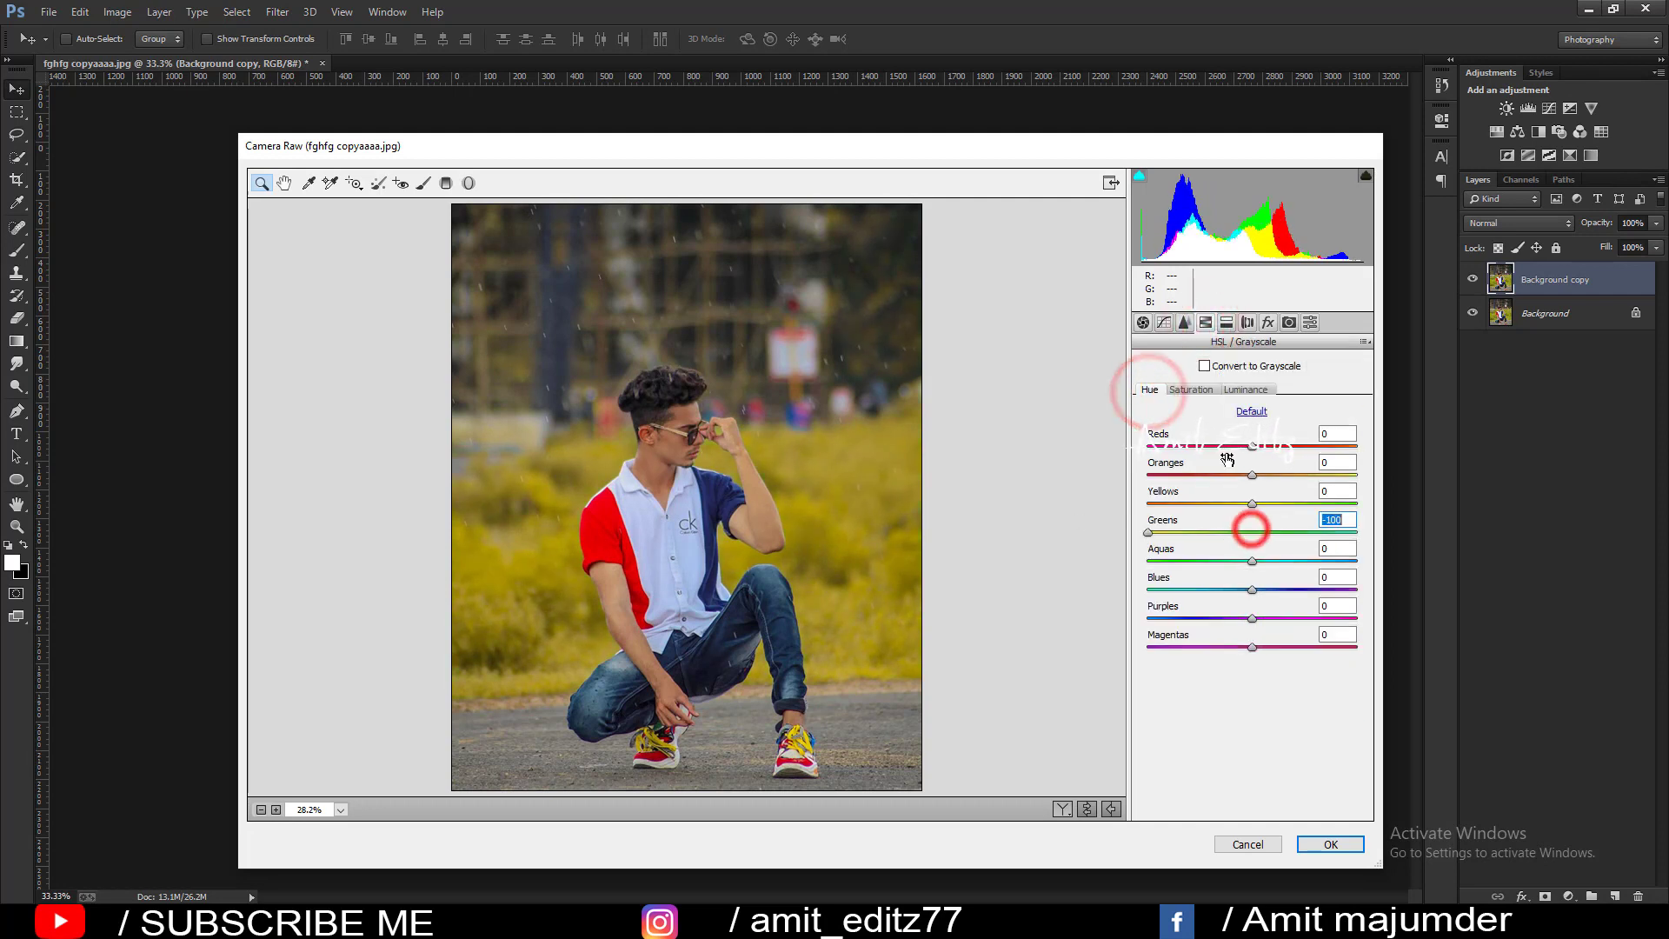
{"action": "left_click", "coordinate": [1190, 390]}
{"action": "left_click_drag", "start_coordinate": [1252, 503], "coordinate": [1156, 507]}
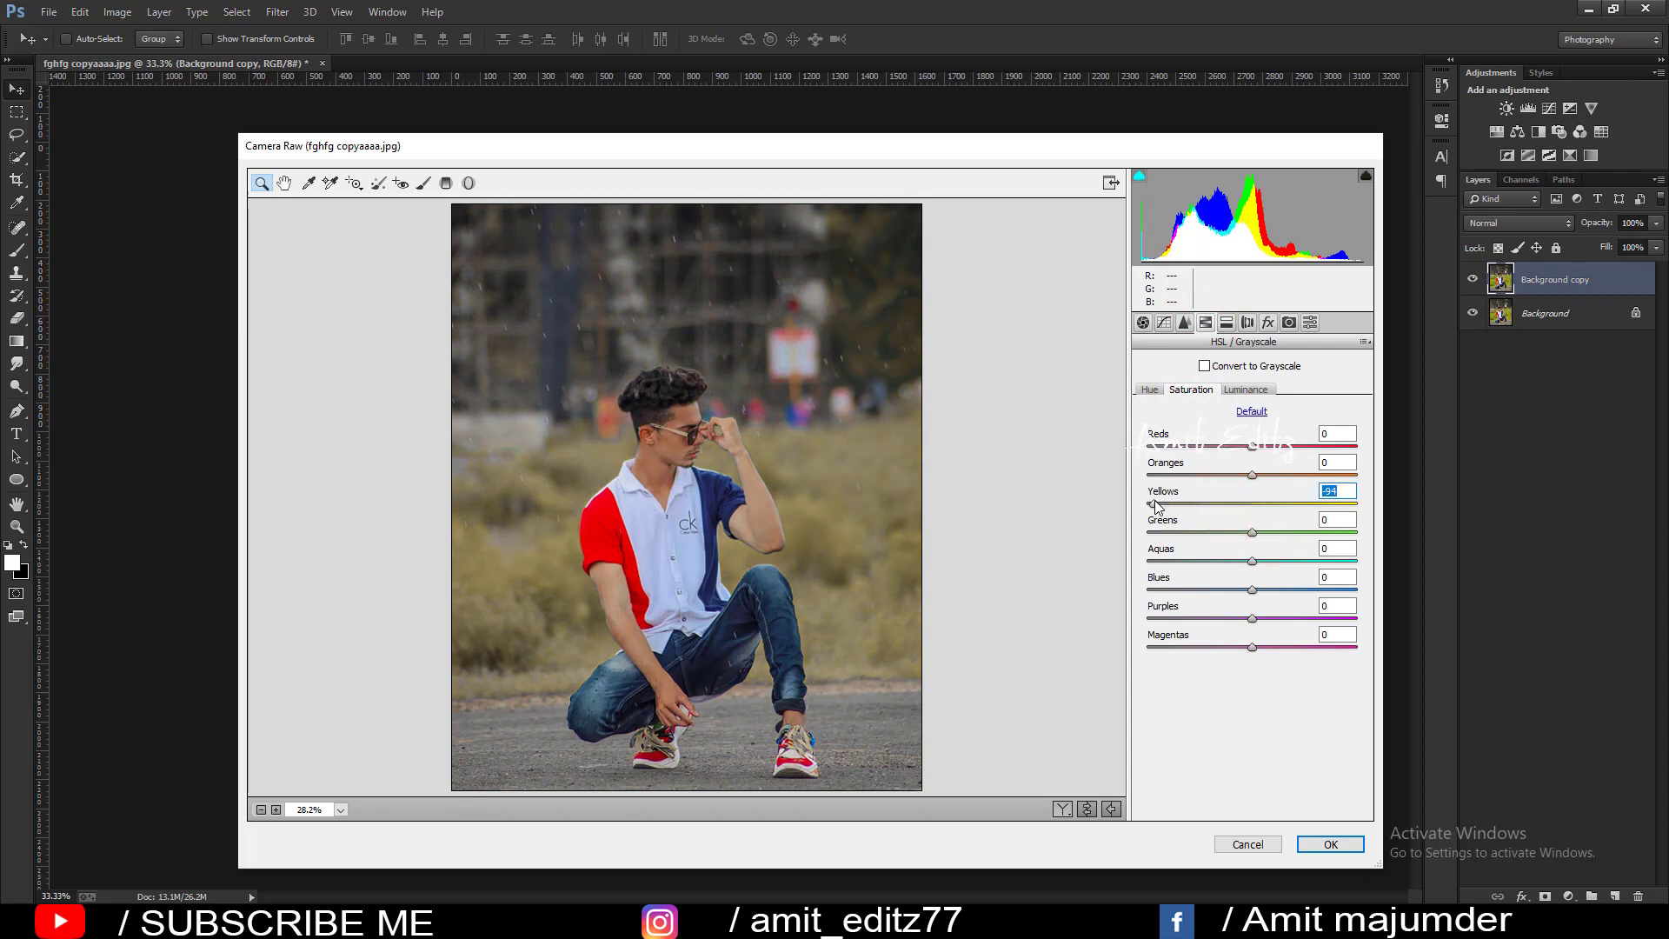
{"action": "left_click", "coordinate": [1244, 389]}
{"action": "left_click_drag", "start_coordinate": [1252, 475], "coordinate": [1279, 475]}
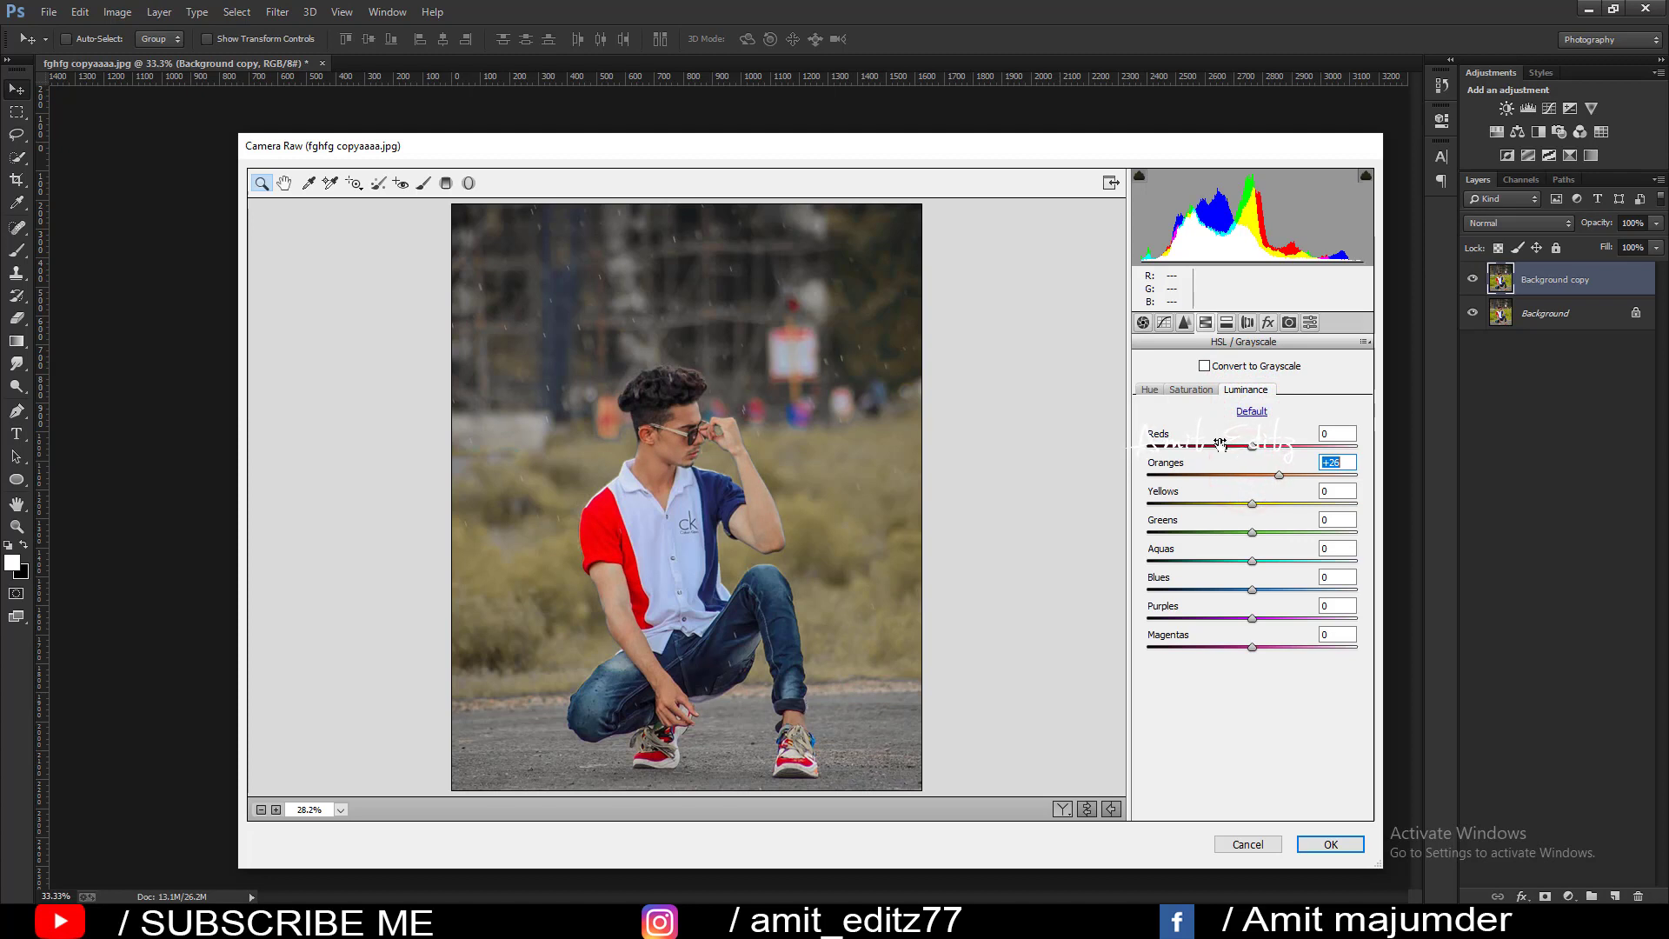
Shift Yellows hue to -100 toward orange and reduce Greens saturation to -55
{"action": "left_click", "coordinate": [1226, 323]}
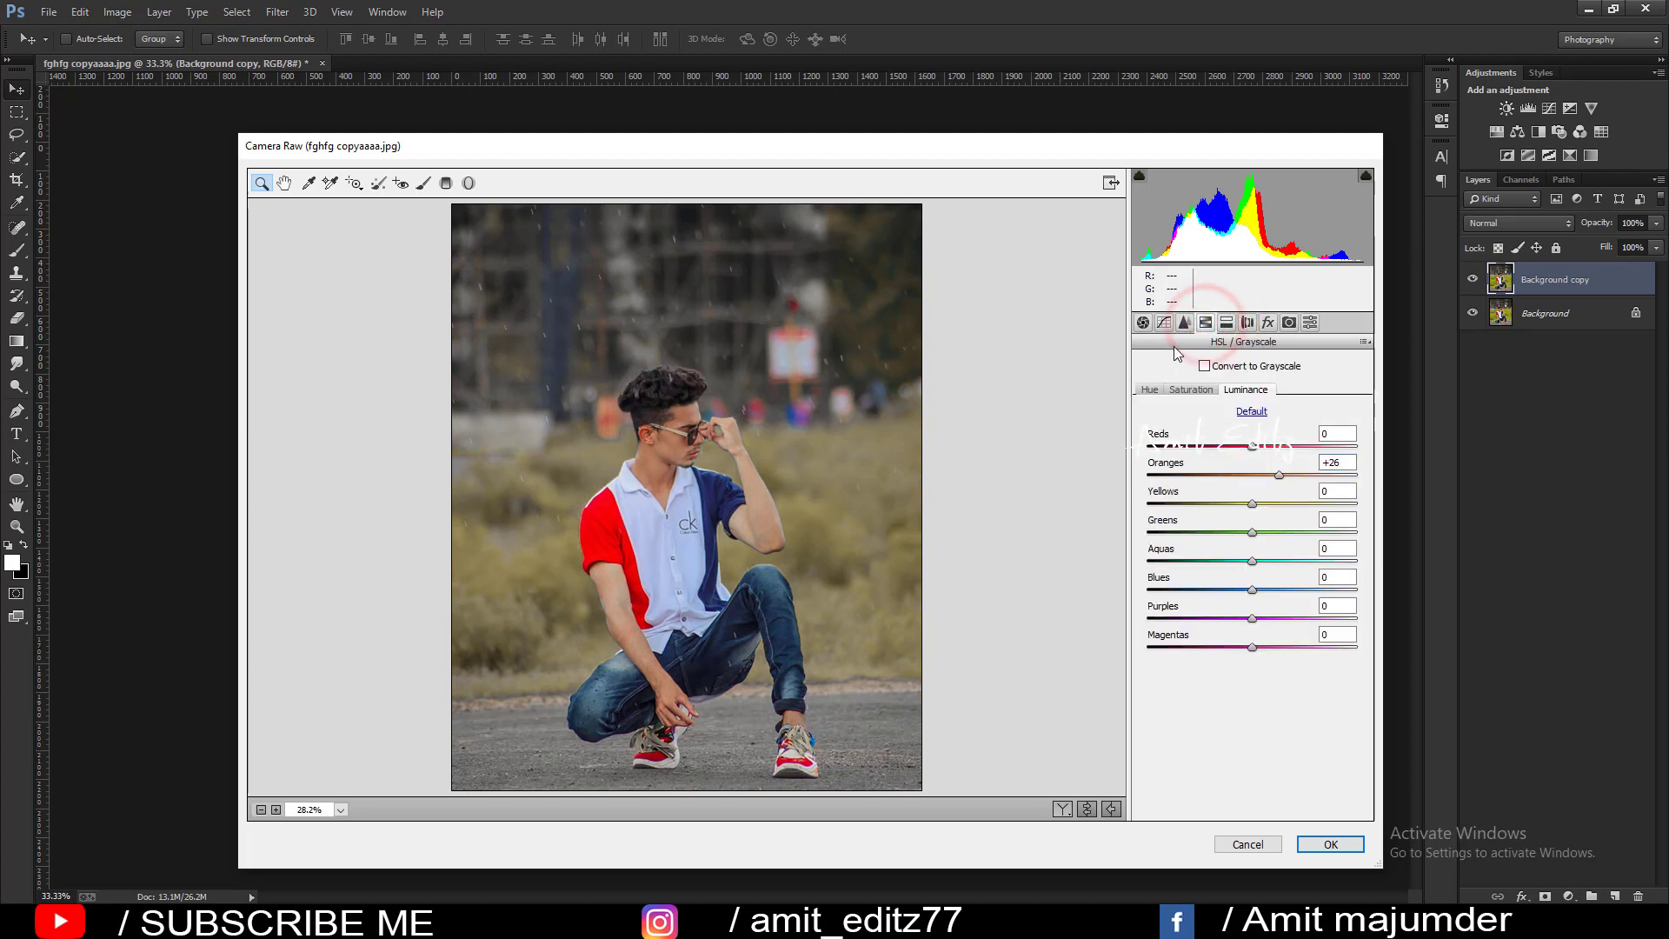
{"action": "left_click", "coordinate": [1151, 389]}
{"action": "left_click_drag", "start_coordinate": [1248, 502], "coordinate": [1163, 508]}
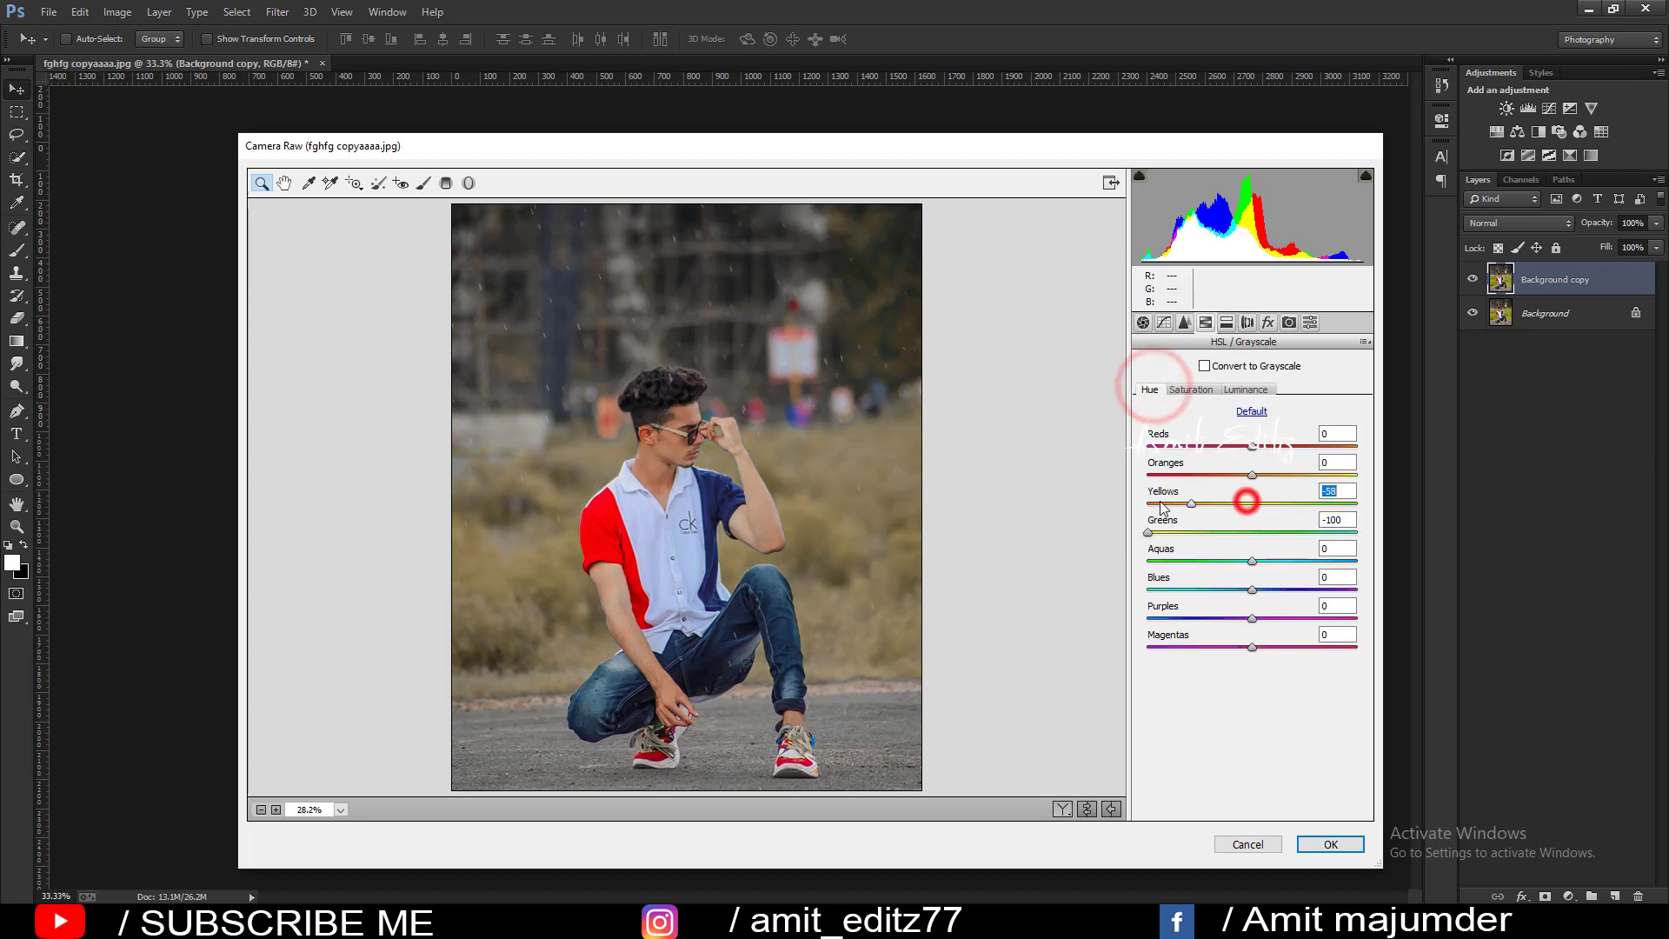
{"action": "left_click", "coordinate": [1191, 388]}
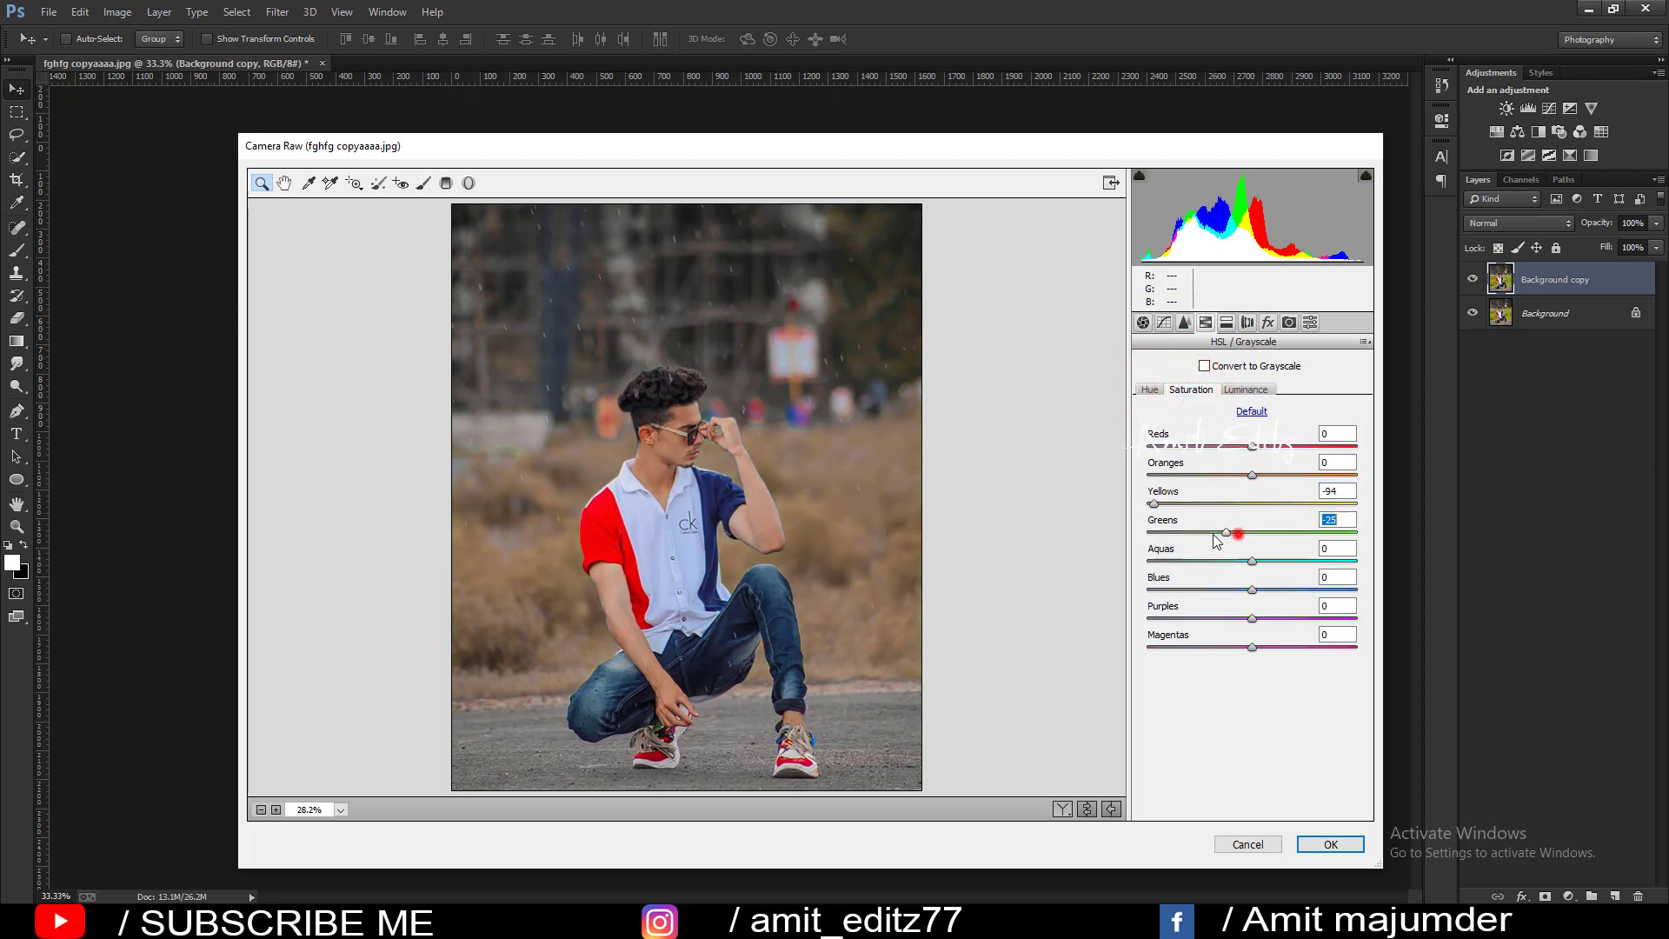
{"action": "left_click_drag", "start_coordinate": [1214, 535], "coordinate": [1194, 534]}
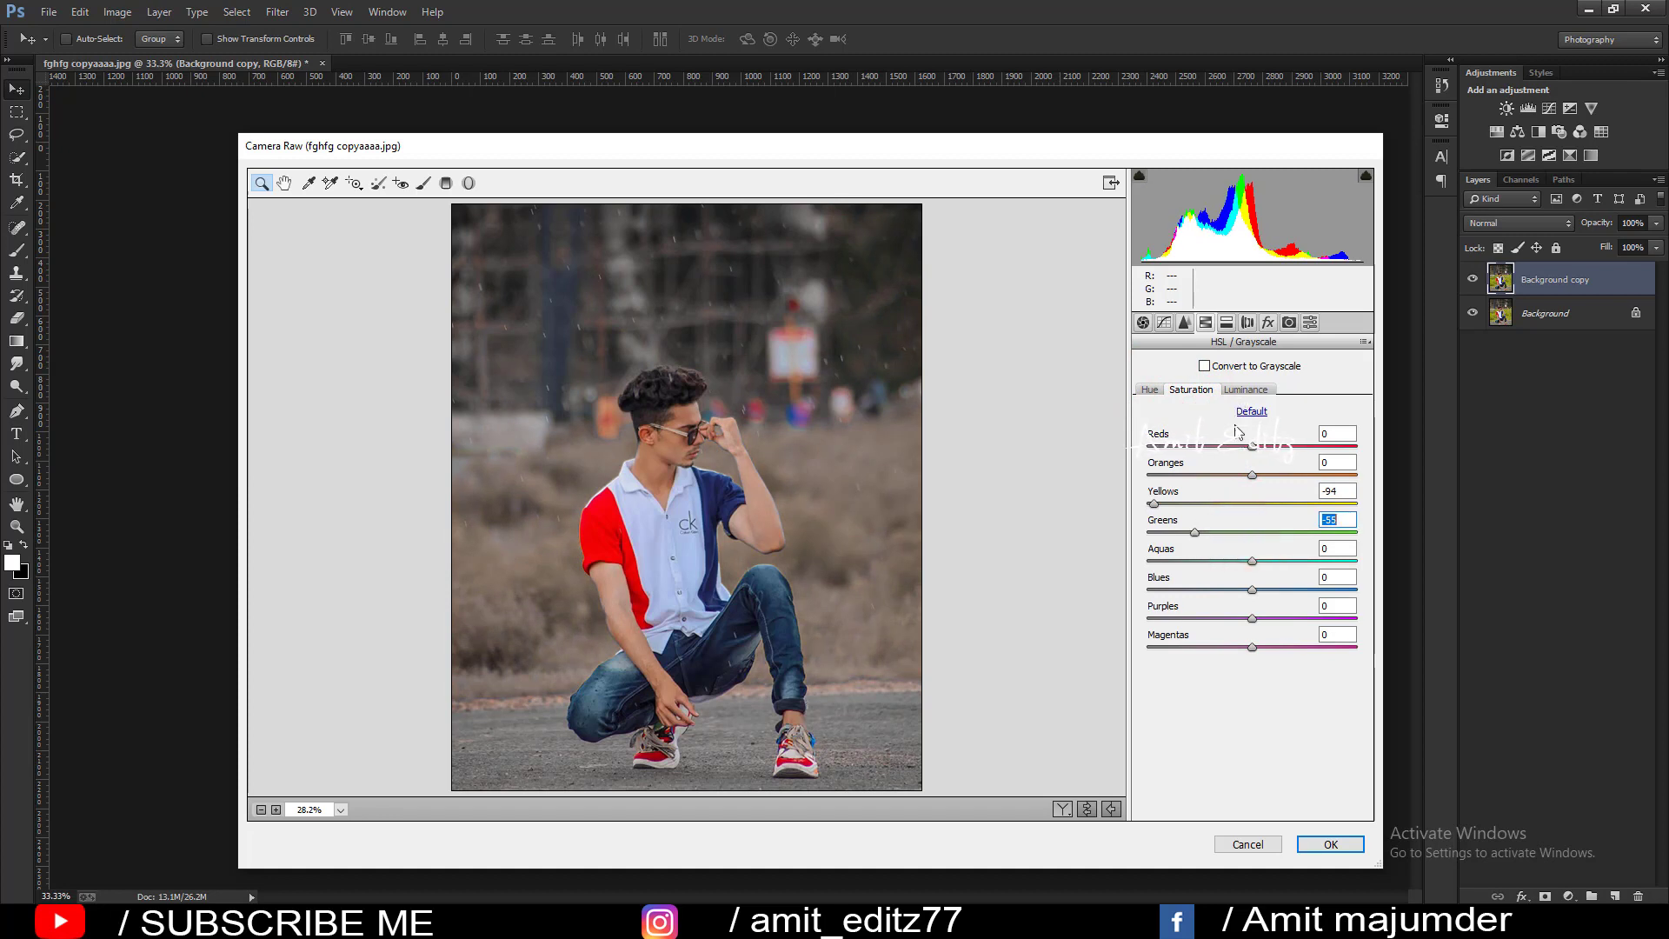
{"action": "left_click", "coordinate": [1186, 323]}
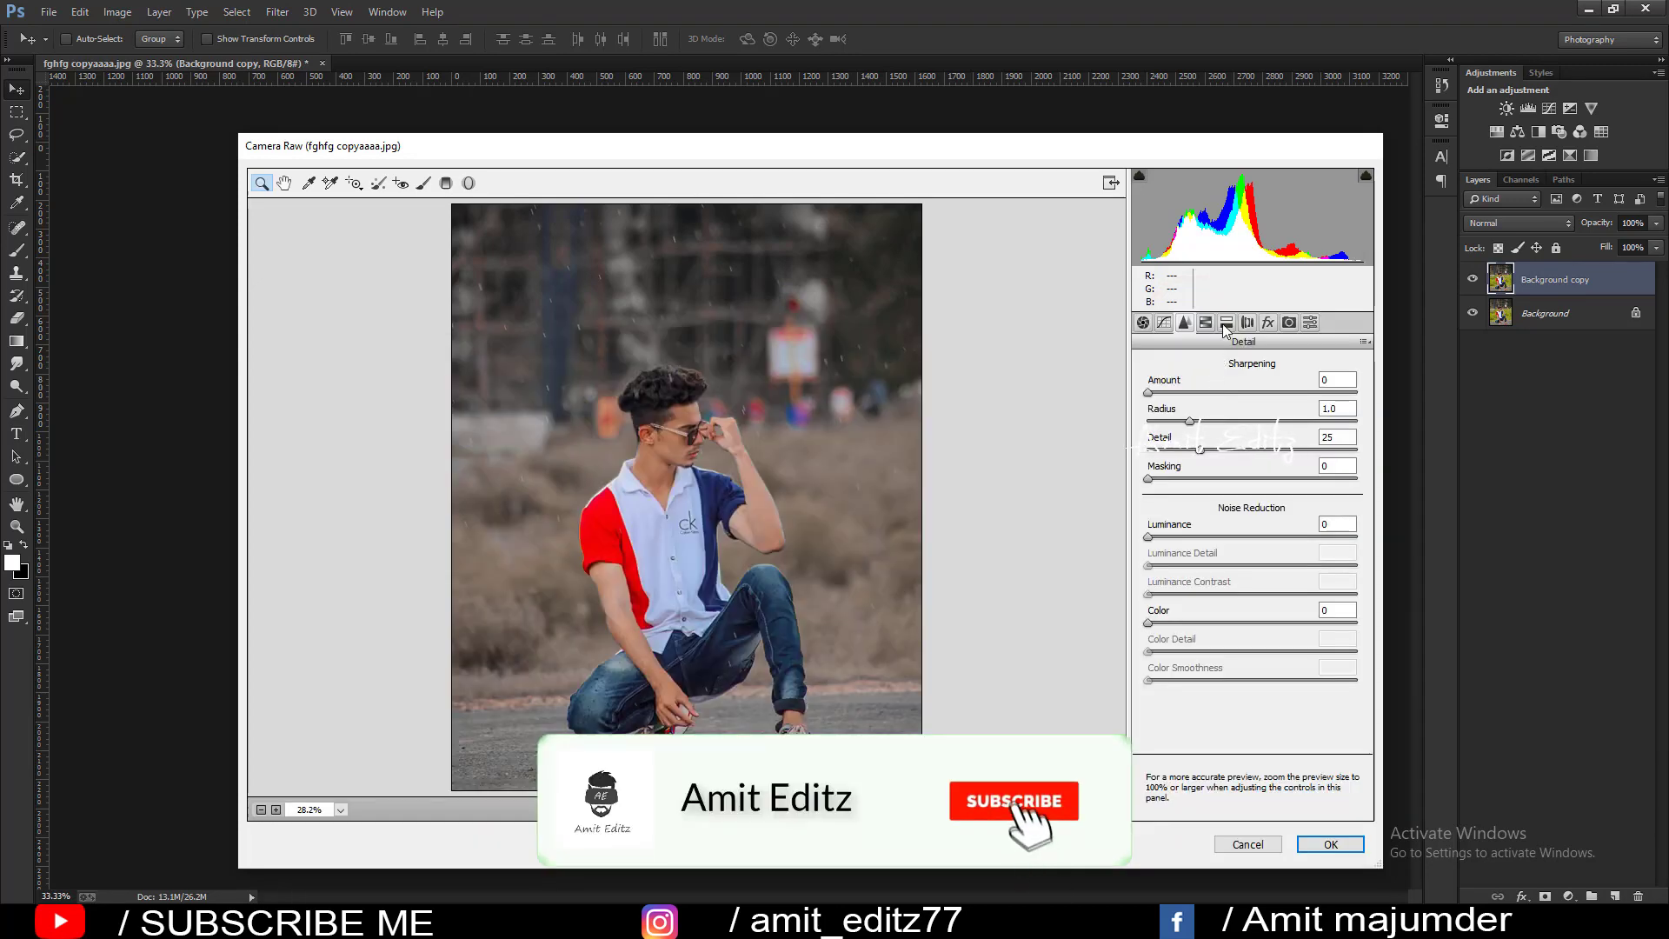
Warm the highlights with split toning (Hue 47, Saturation 6) and adjust the parametric Highlights curve
{"action": "left_click", "coordinate": [1226, 323]}
{"action": "left_click_drag", "start_coordinate": [1149, 392], "coordinate": [1162, 421]}
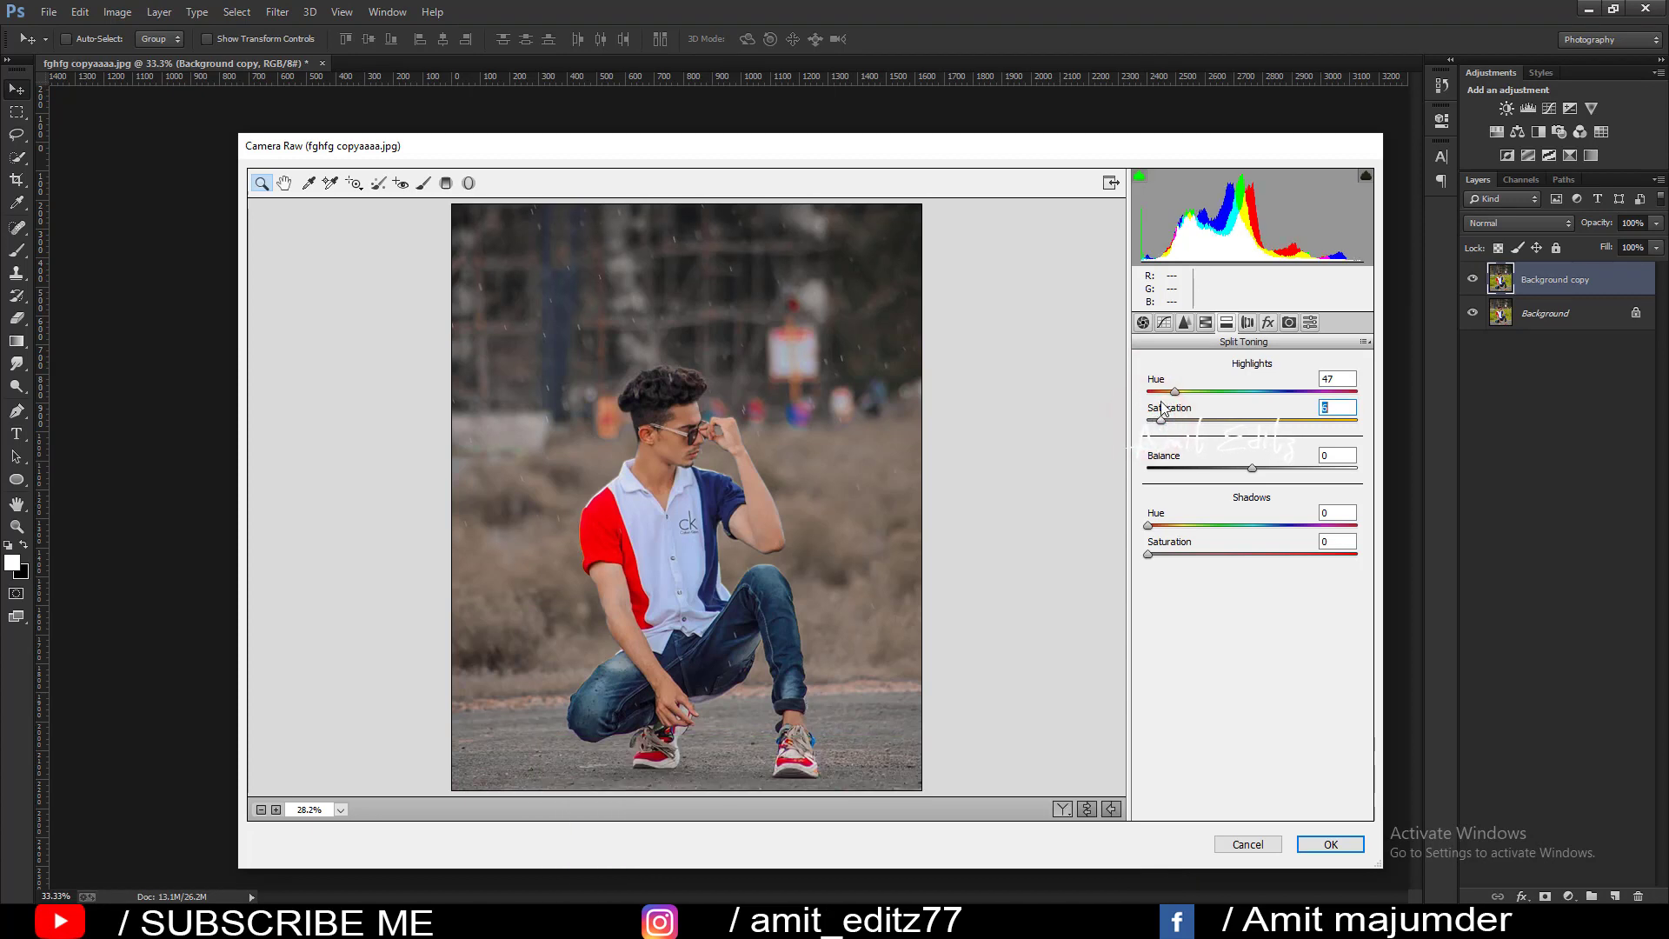
{"action": "left_click", "coordinate": [1163, 323]}
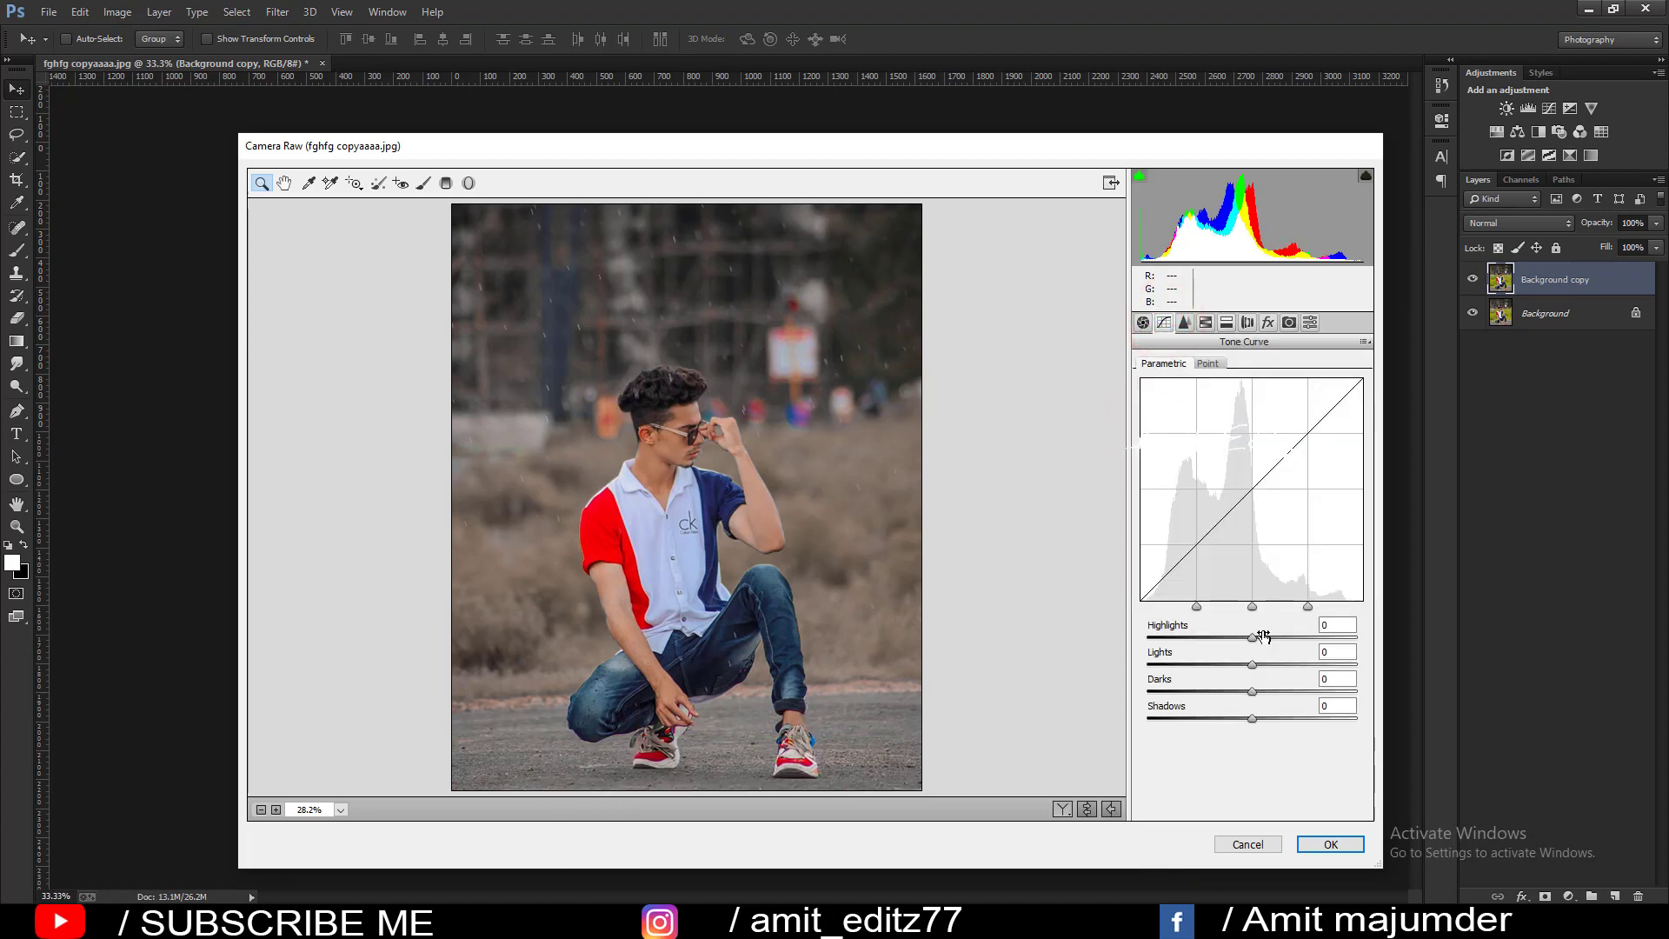
{"action": "mouse_move", "coordinate": [1282, 641]}
{"action": "left_mouse_down"}
{"action": "mouse_move", "coordinate": [1184, 633]}
{"action": "mouse_move", "coordinate": [1260, 645]}
{"action": "mouse_move", "coordinate": [1197, 669]}
{"action": "mouse_move", "coordinate": [1332, 720]}
{"action": "mouse_move", "coordinate": [1254, 720]}
{"action": "mouse_move", "coordinate": [1282, 719]}
{"action": "left_mouse_up"}
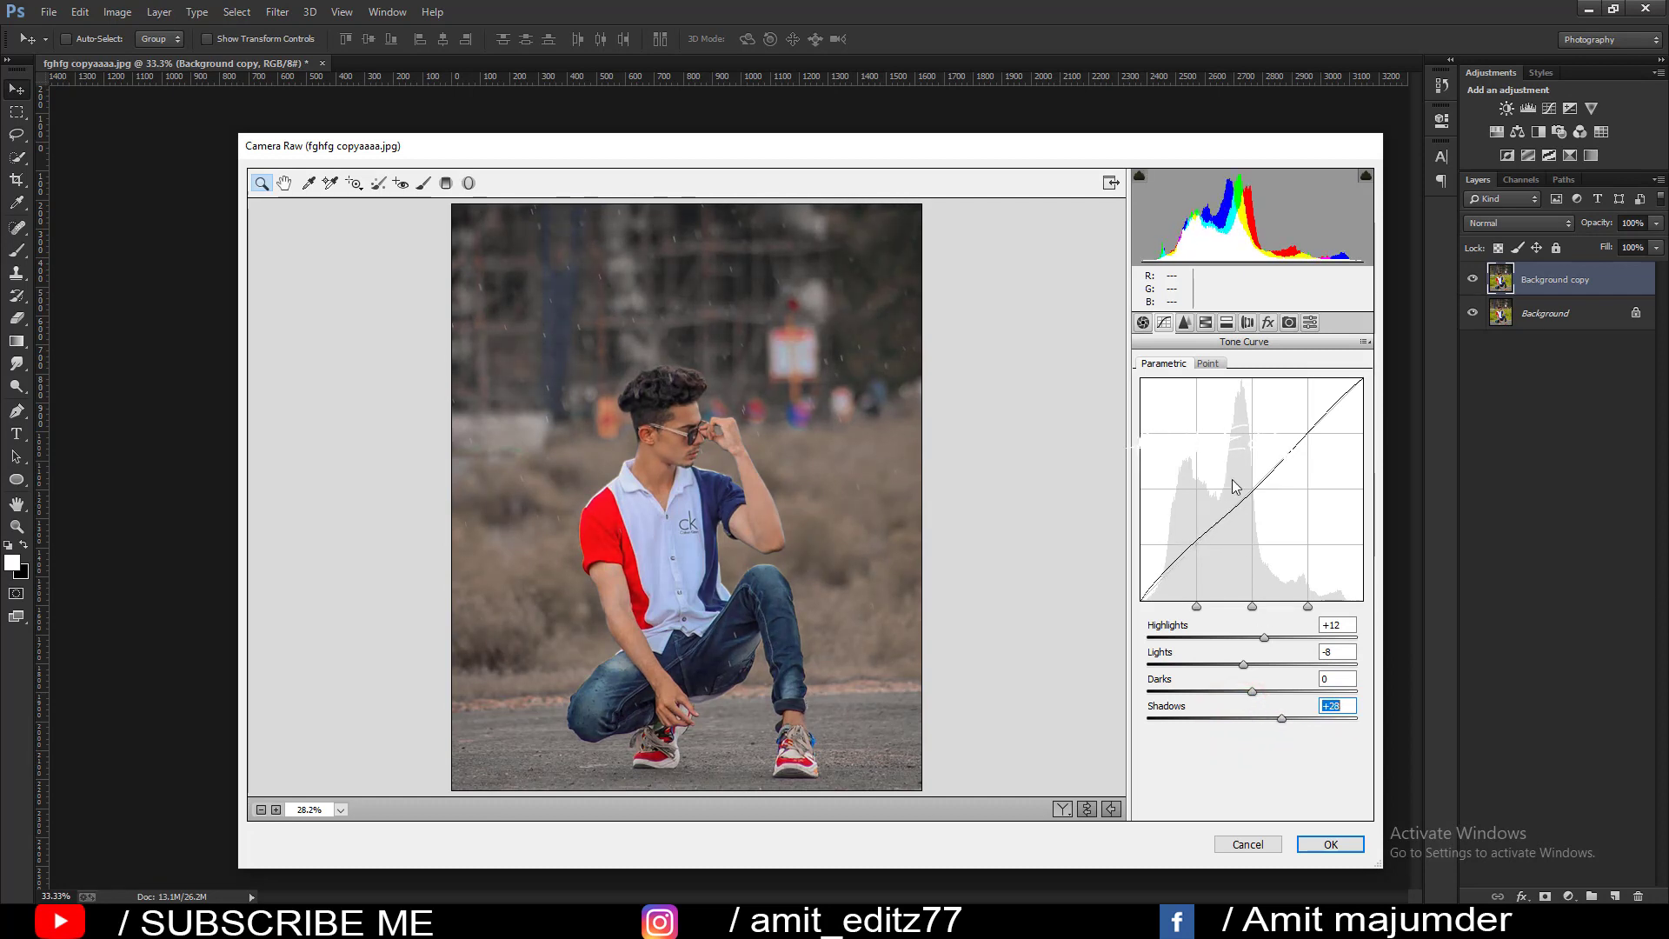
On the Point tone curve, choose the Blue channel and raise its black point
{"action": "left_click", "coordinate": [1216, 363]}
{"action": "left_click", "coordinate": [1202, 415]}
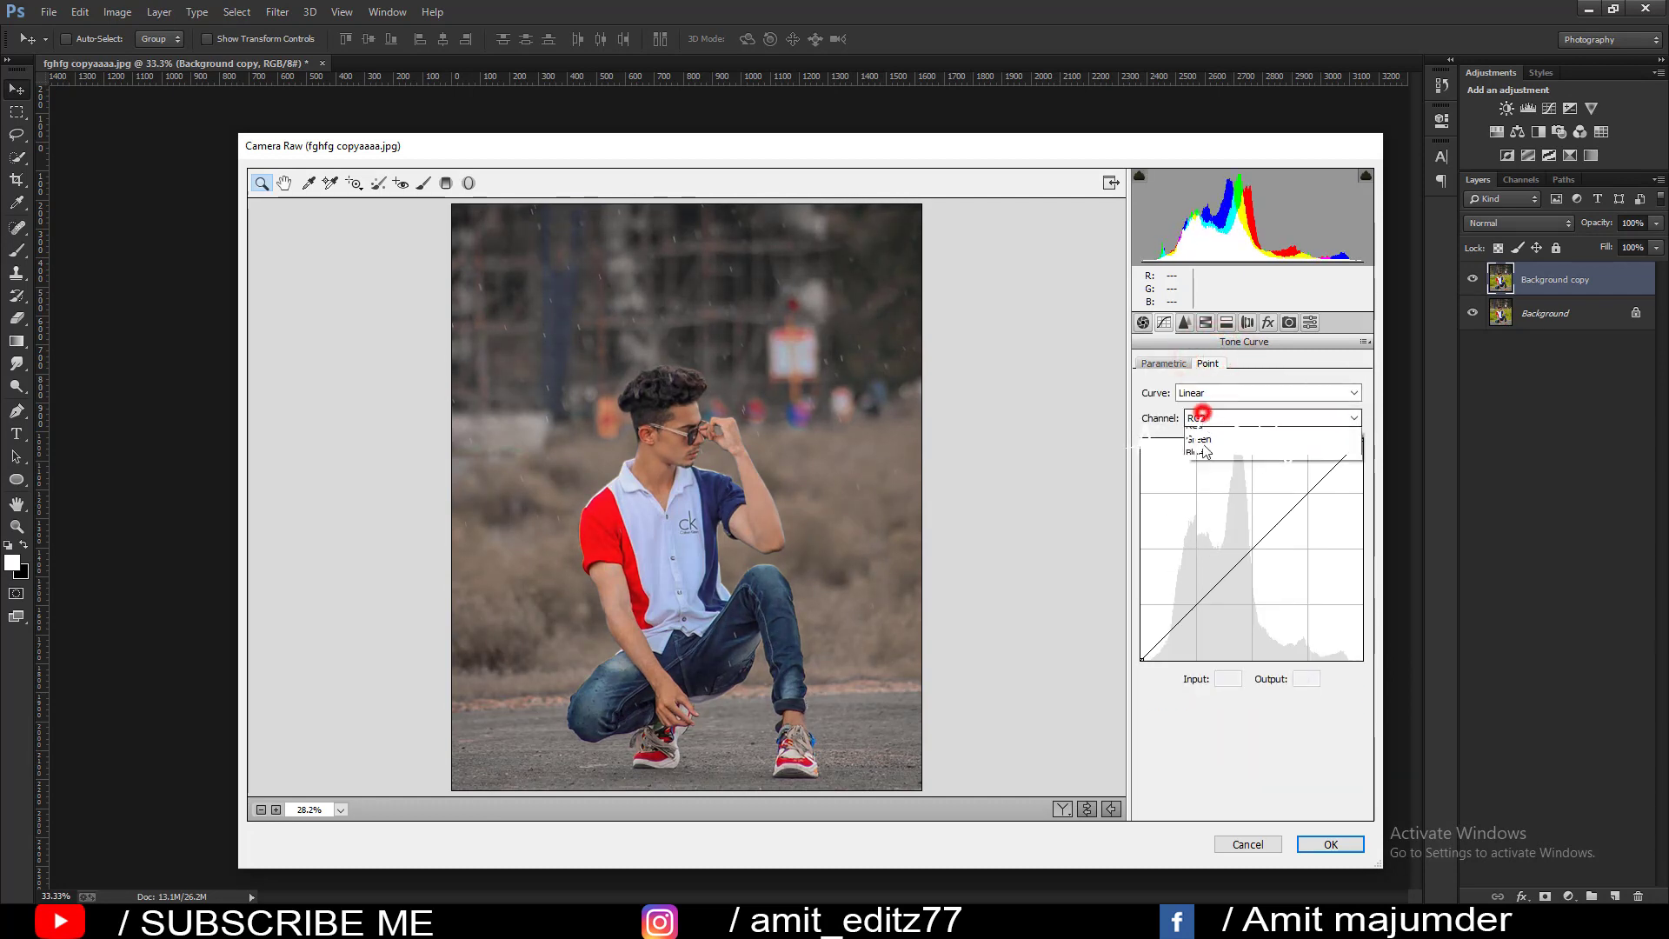
{"action": "left_click", "coordinate": [1201, 468]}
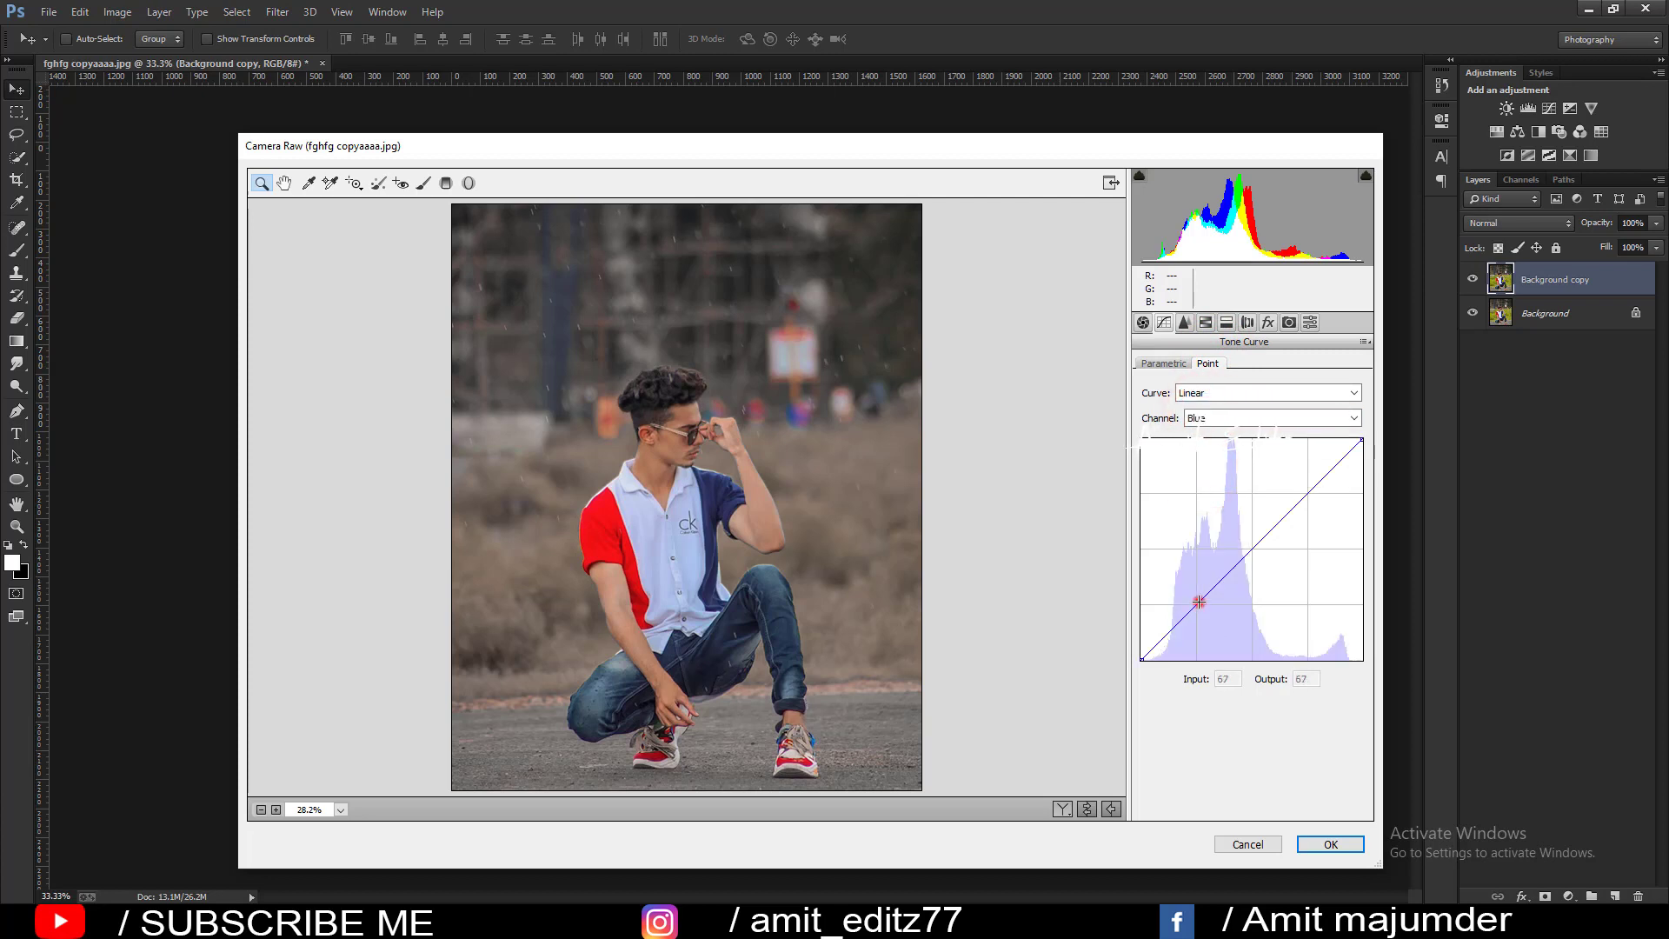
{"action": "left_click_drag", "start_coordinate": [1141, 659], "coordinate": [1142, 635]}
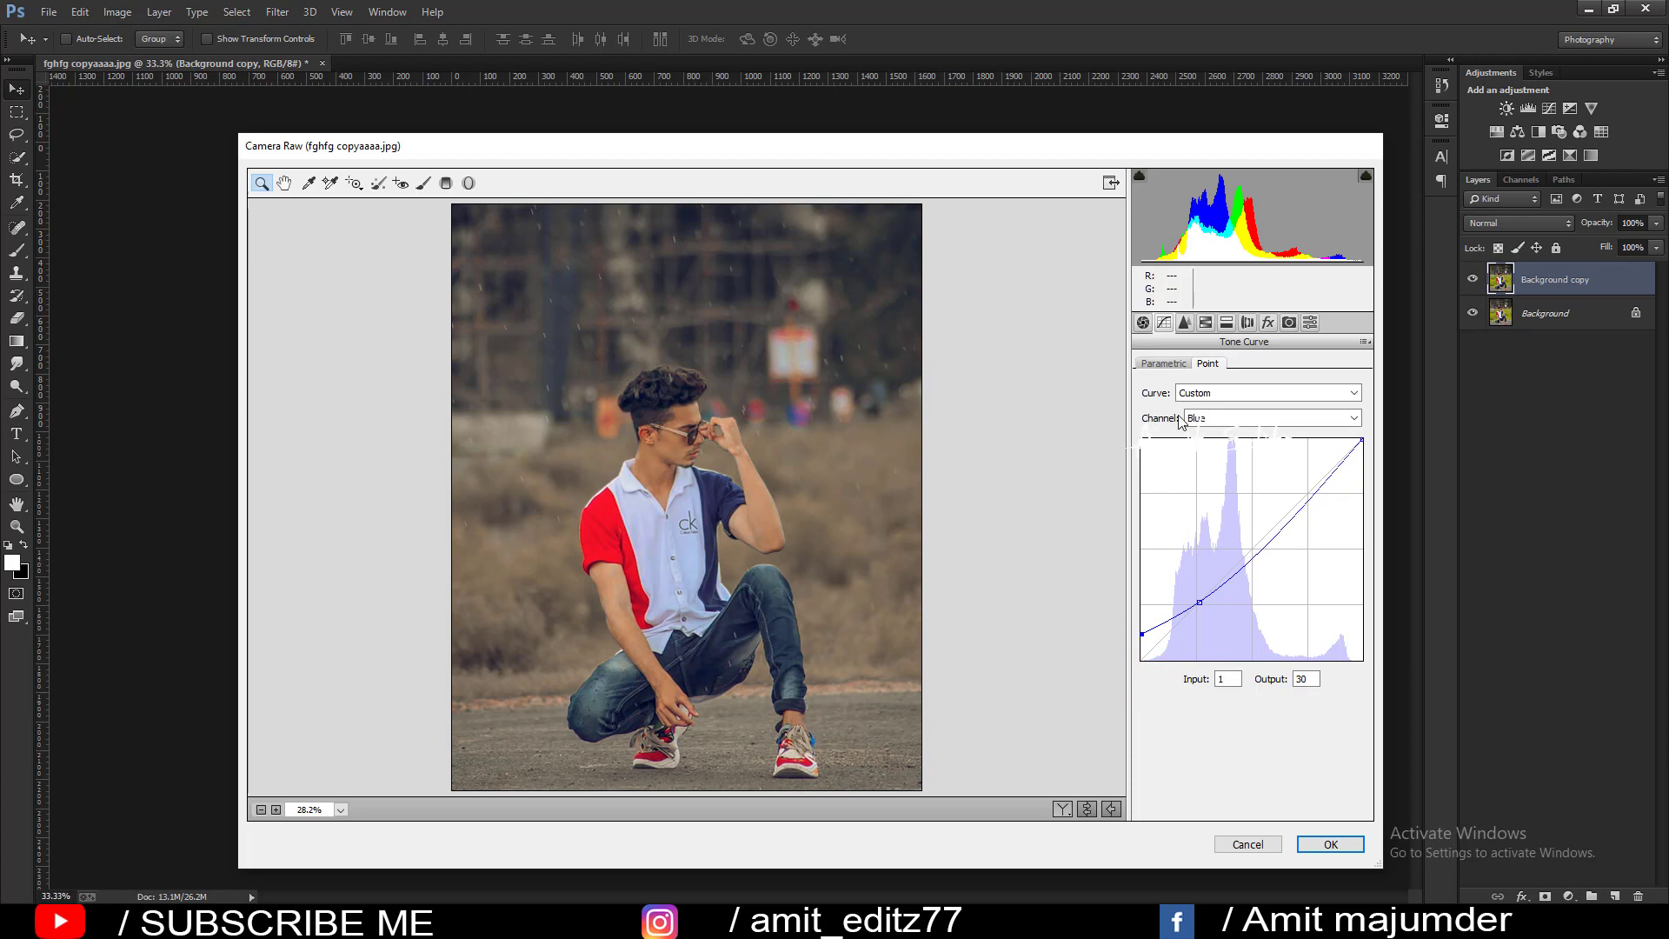
Set split-toning Shadows Saturation to 5 and HSL saturation Yellows -100, Greens -65
{"action": "left_click", "coordinate": [1206, 322]}
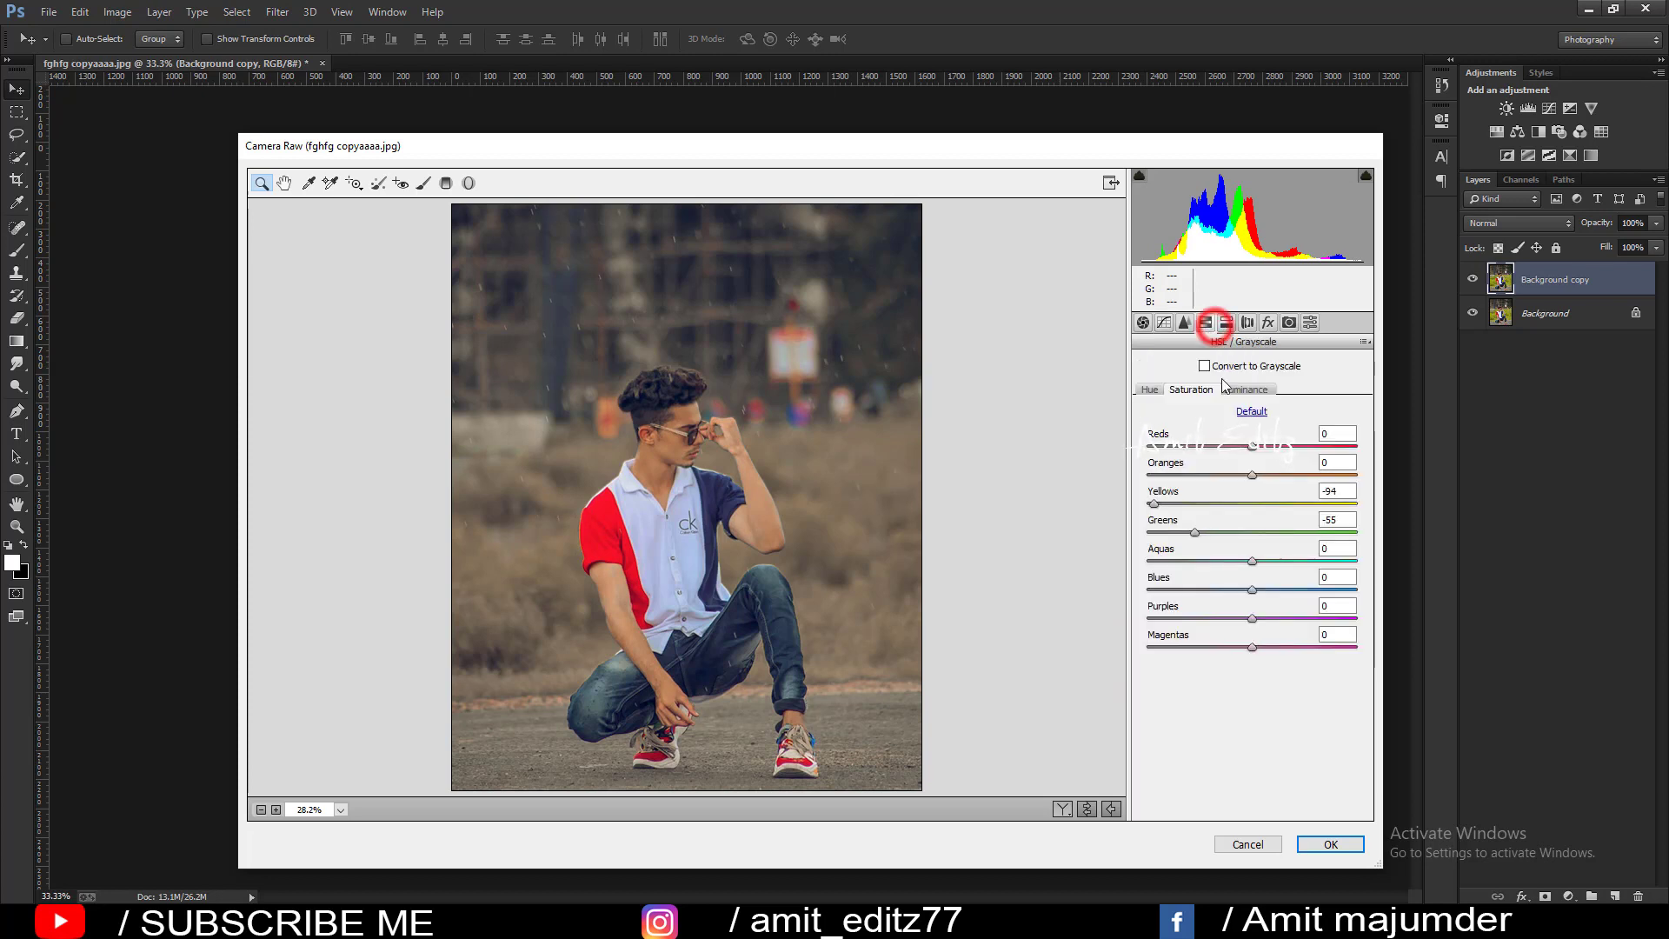
{"action": "left_click", "coordinate": [1227, 323]}
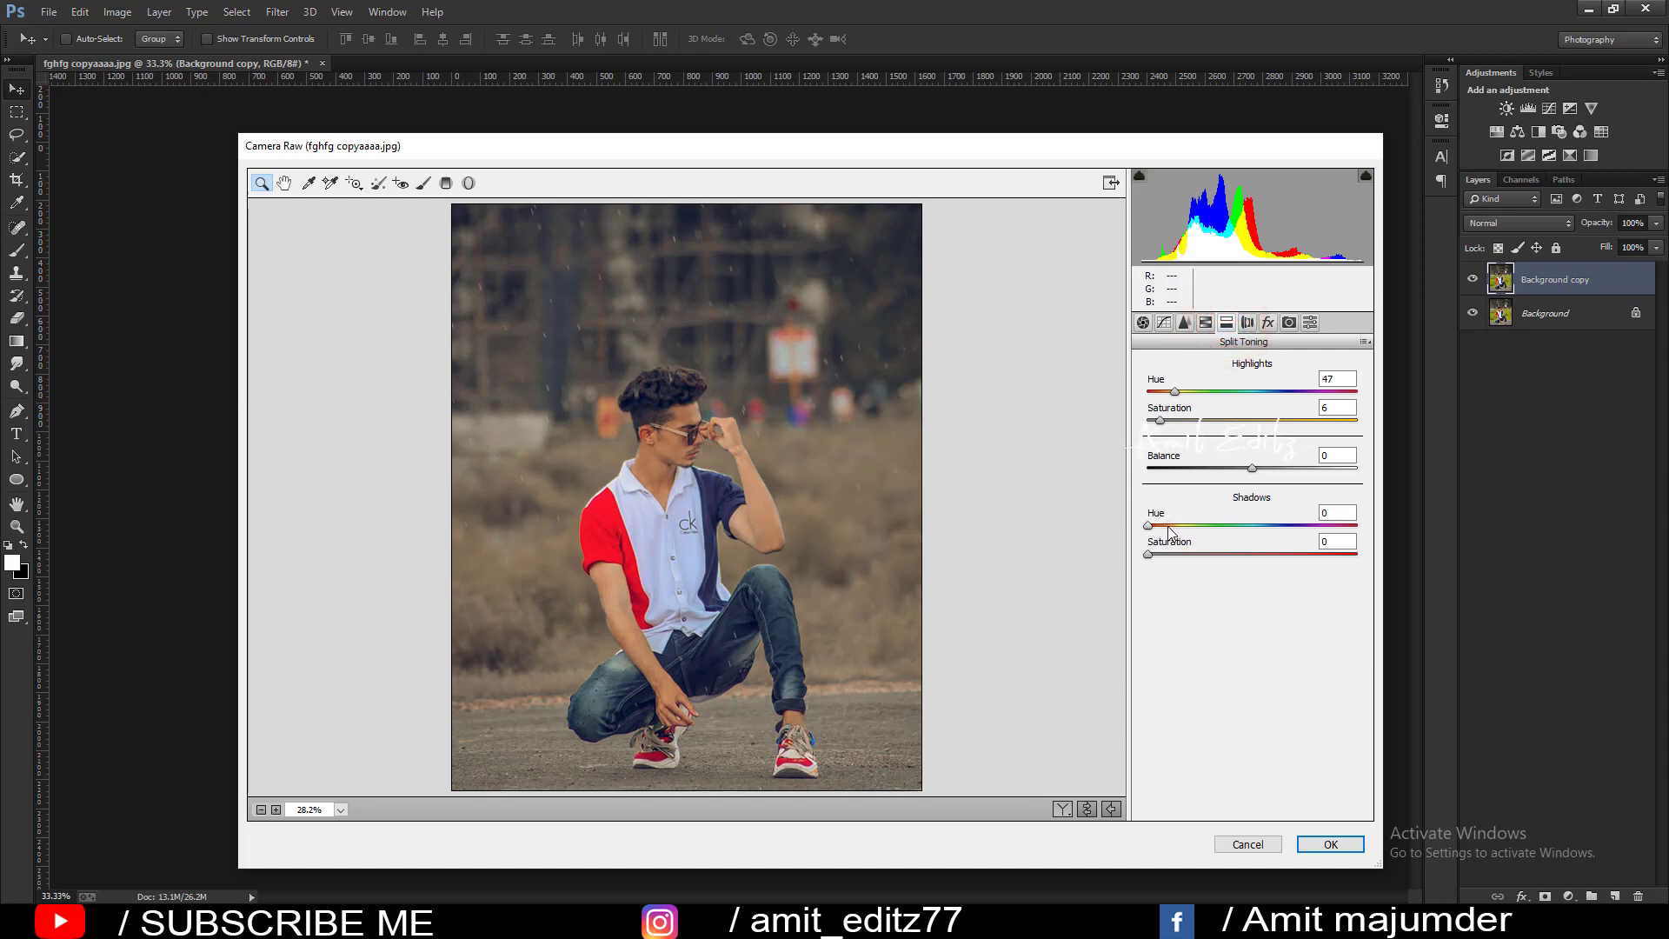
{"action": "left_click_drag", "start_coordinate": [1149, 554], "coordinate": [1156, 554]}
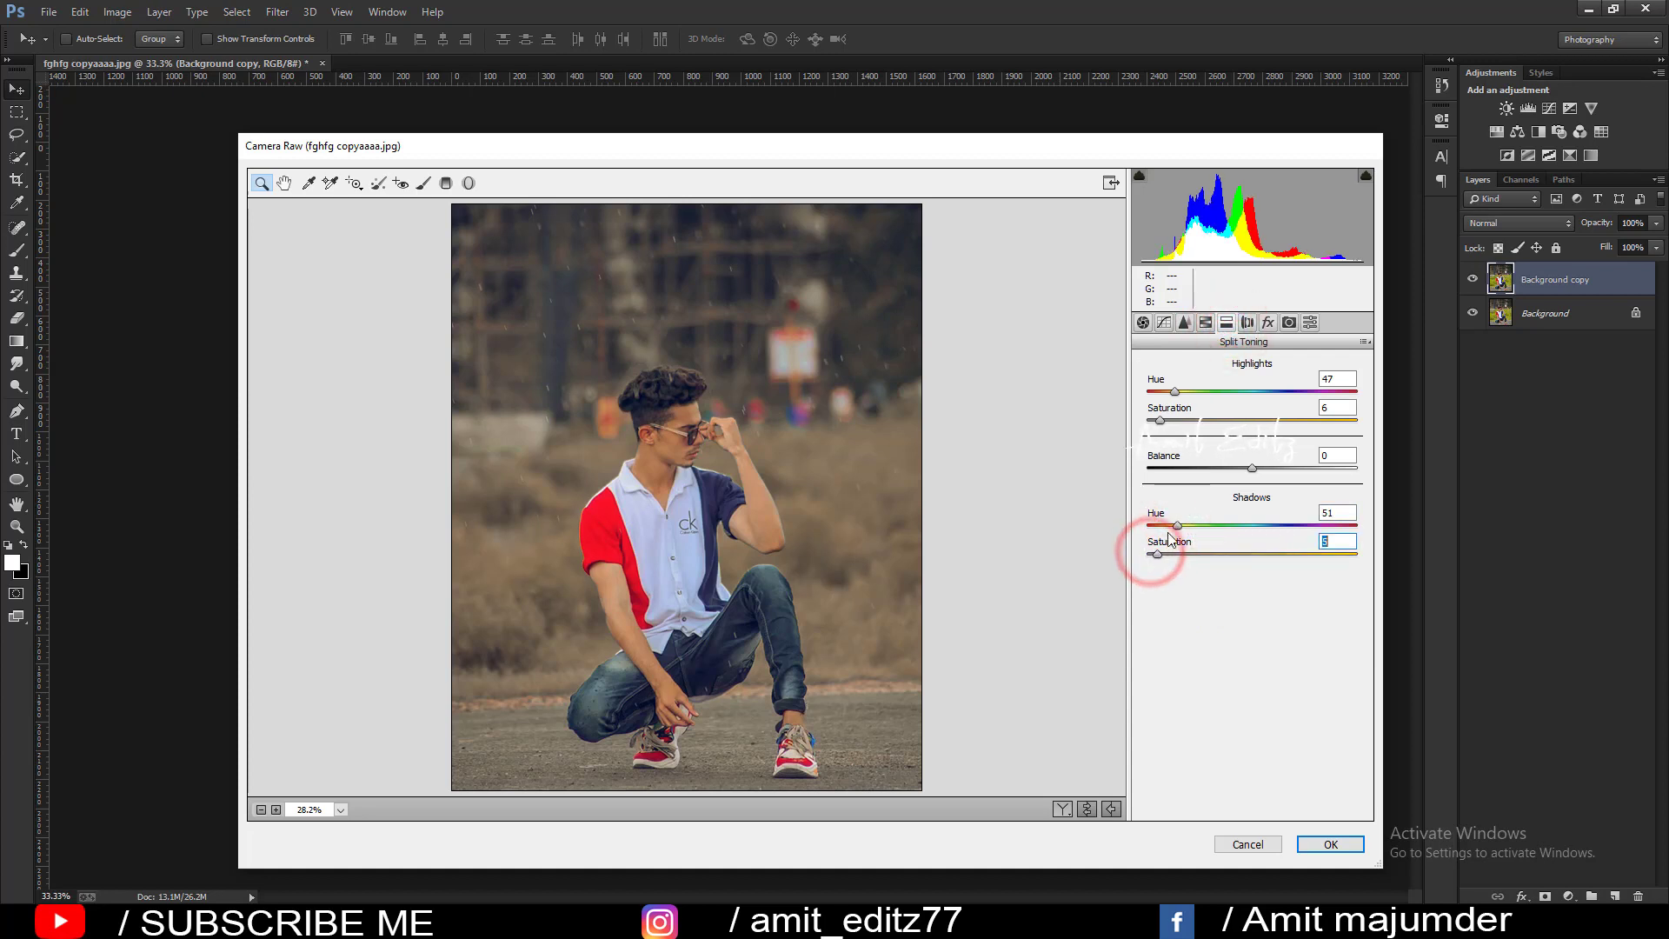
{"action": "left_click", "coordinate": [1185, 323]}
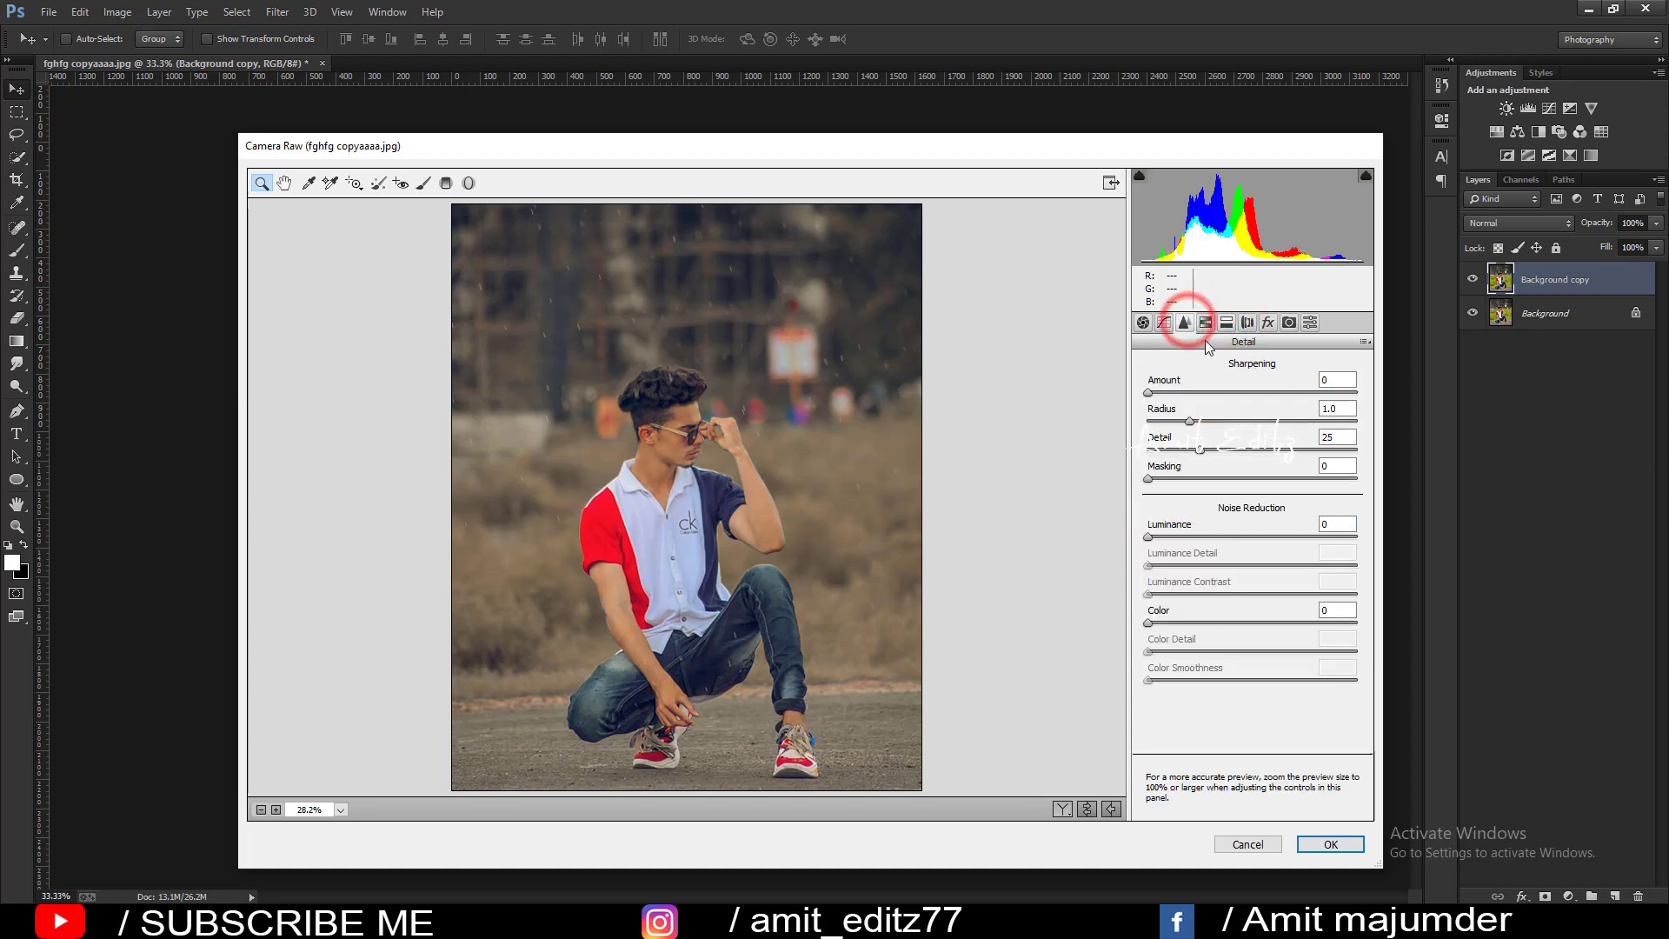
{"action": "left_click", "coordinate": [1205, 322]}
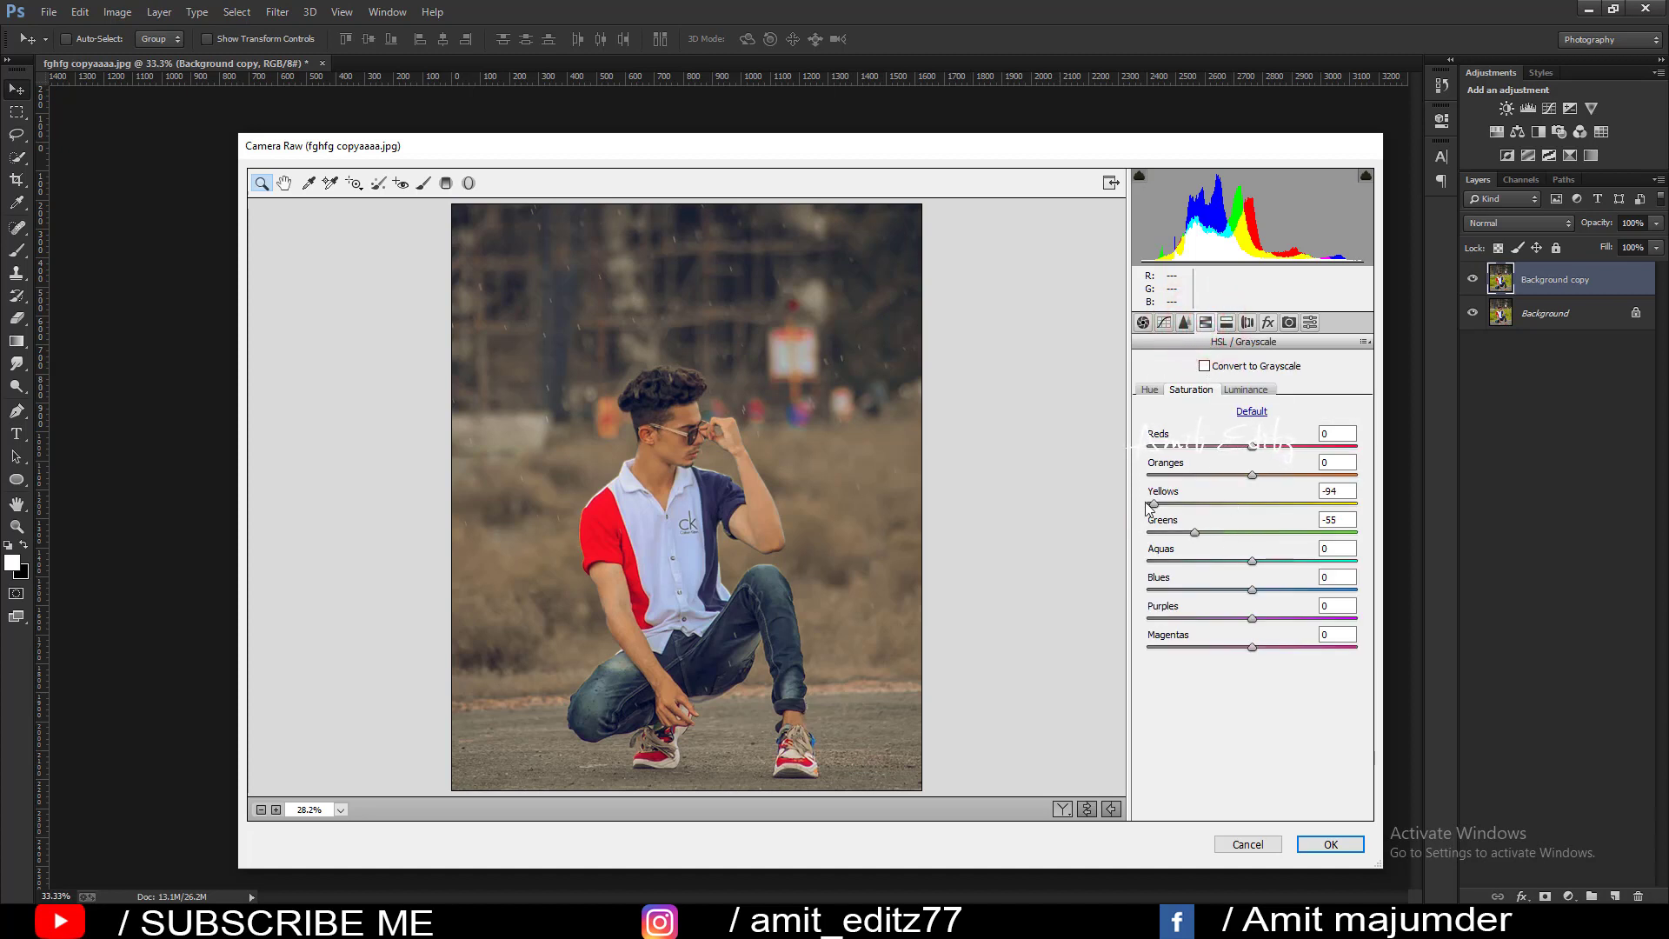
{"action": "left_click_drag", "start_coordinate": [1149, 509], "coordinate": [1182, 539]}
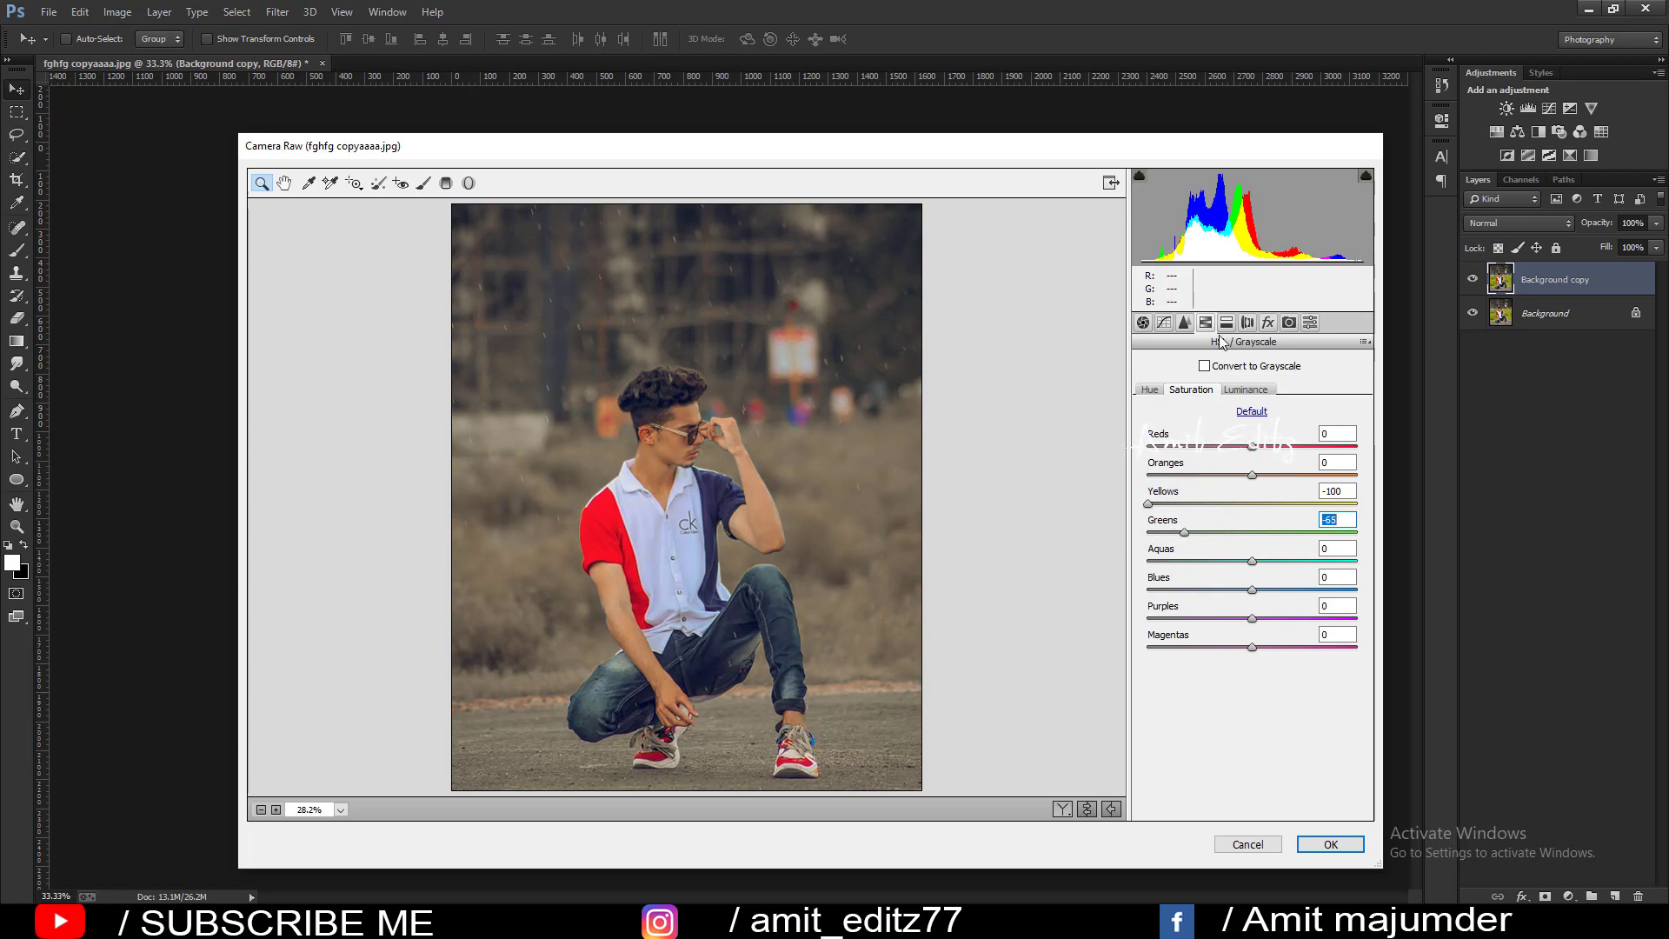
Add light film grain, readjust Whites to about -90, and close the stray Explorer window
{"action": "left_click", "coordinate": [1268, 323]}
{"action": "left_click_drag", "start_coordinate": [1156, 397], "coordinate": [1174, 402]}
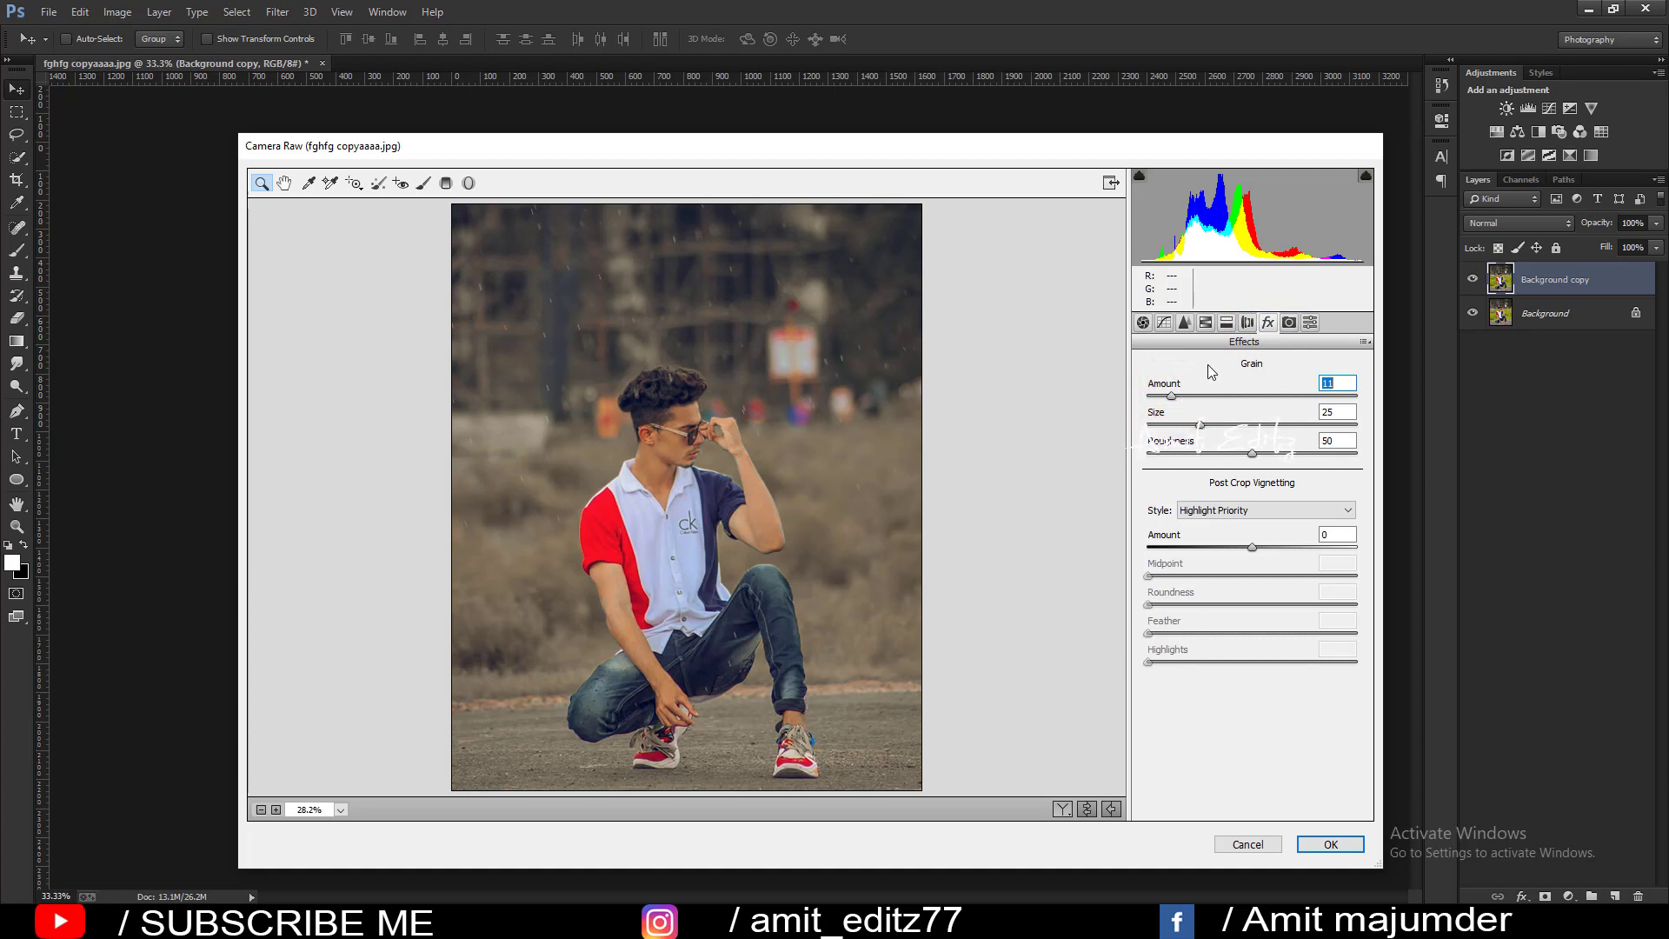
{"action": "left_click", "coordinate": [1143, 322]}
{"action": "mouse_move", "coordinate": [1147, 597]}
{"action": "left_mouse_down"}
{"action": "mouse_move", "coordinate": [1280, 598]}
{"action": "mouse_move", "coordinate": [1158, 599]}
{"action": "left_mouse_up"}
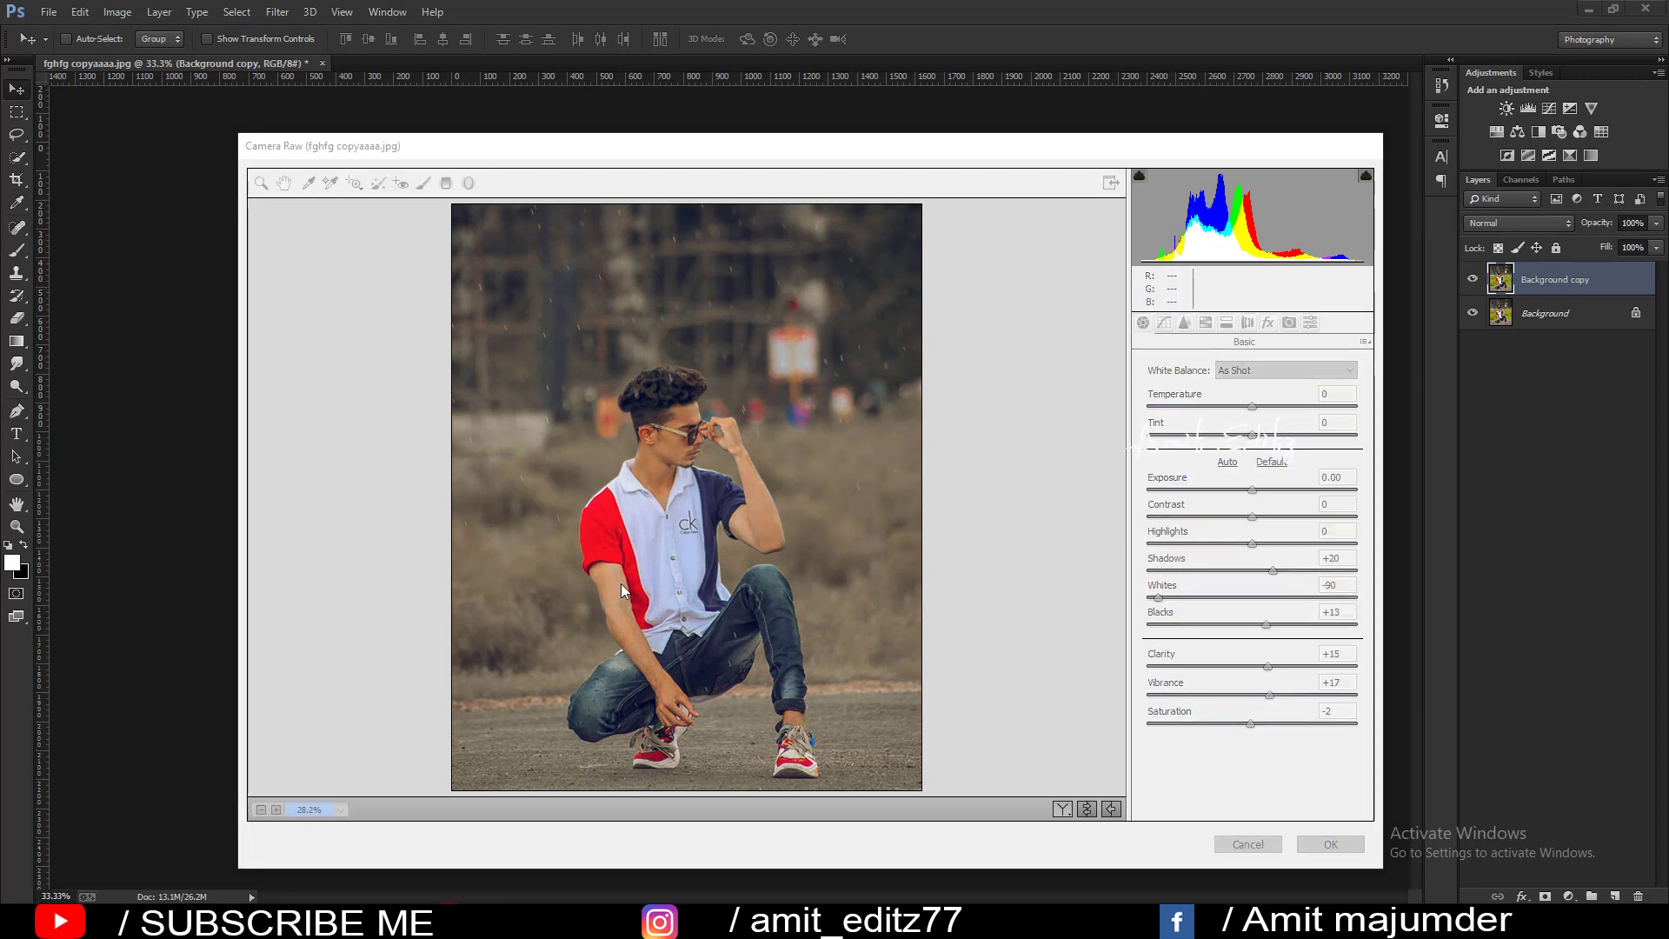
{"action": "key", "text": "super+e"}
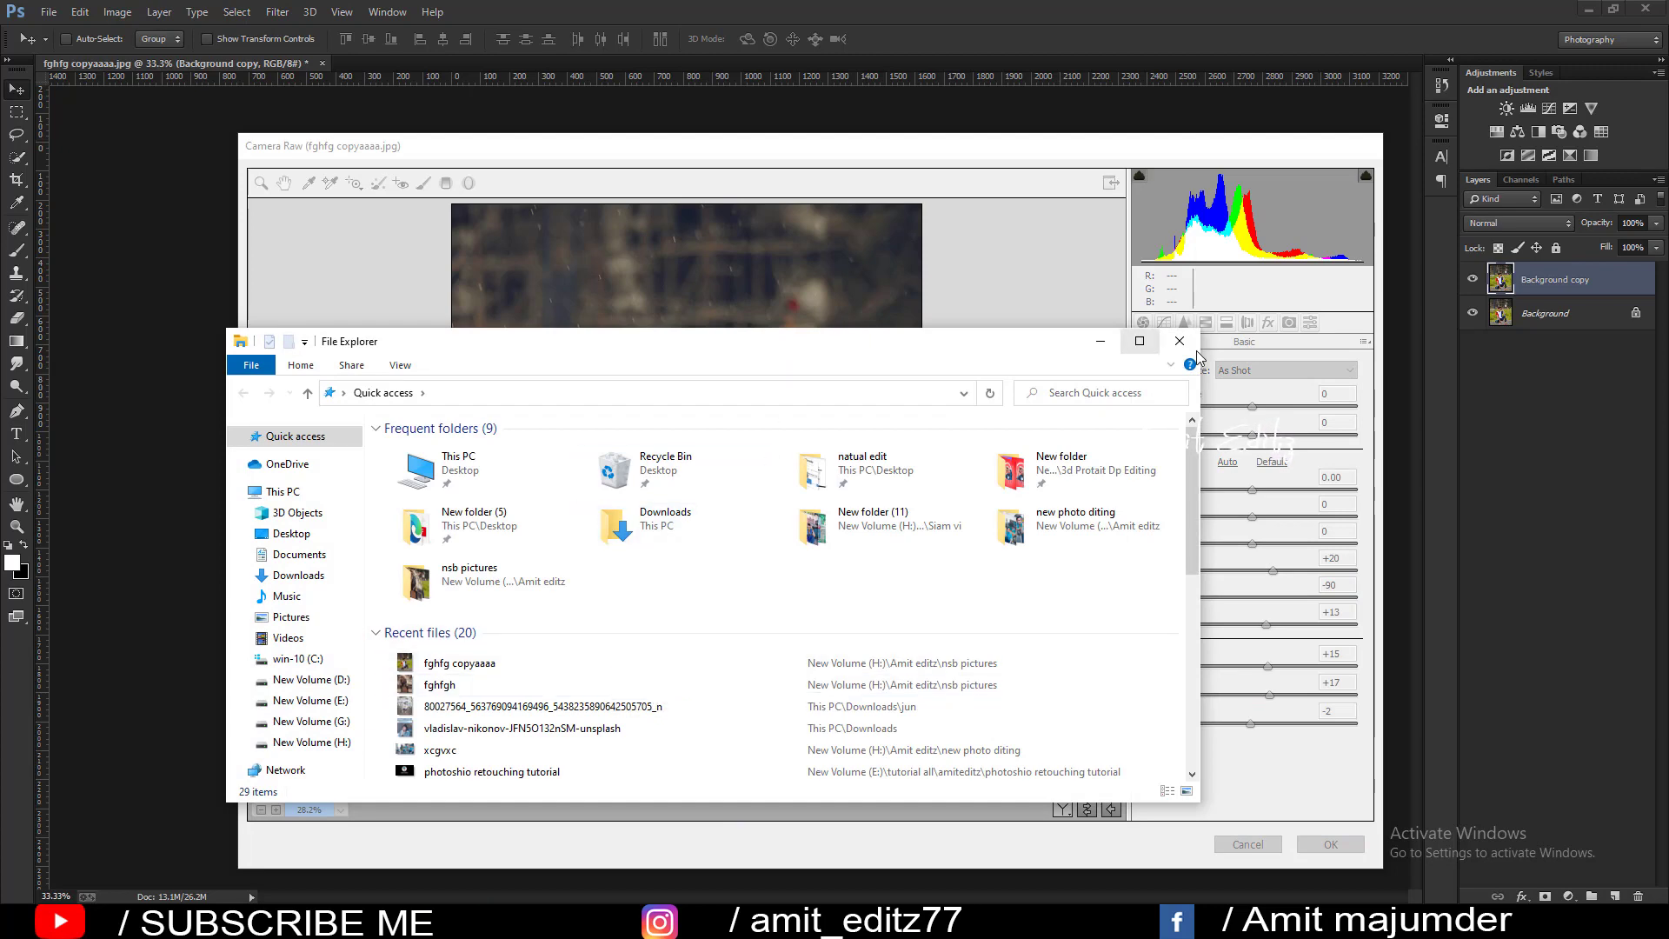
{"action": "left_click", "coordinate": [1181, 341]}
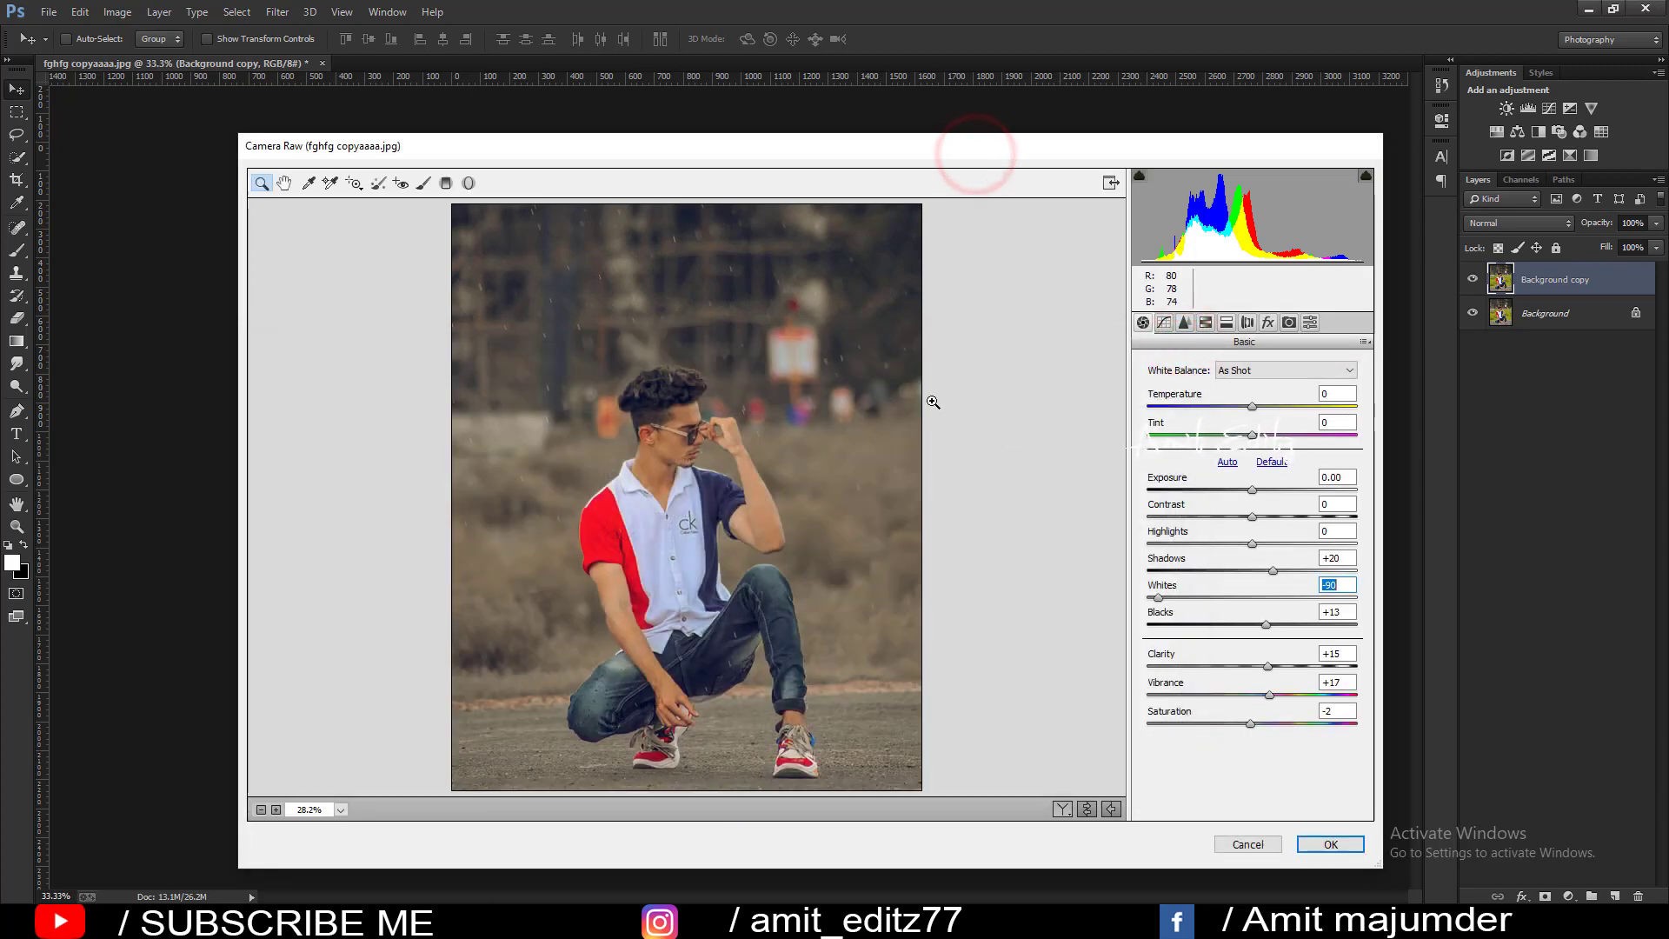
In Camera Calibration, set Red Primary Hue +2, Green Primary Saturation -33, Blue Primary at 0
{"action": "left_click", "coordinate": [1205, 322]}
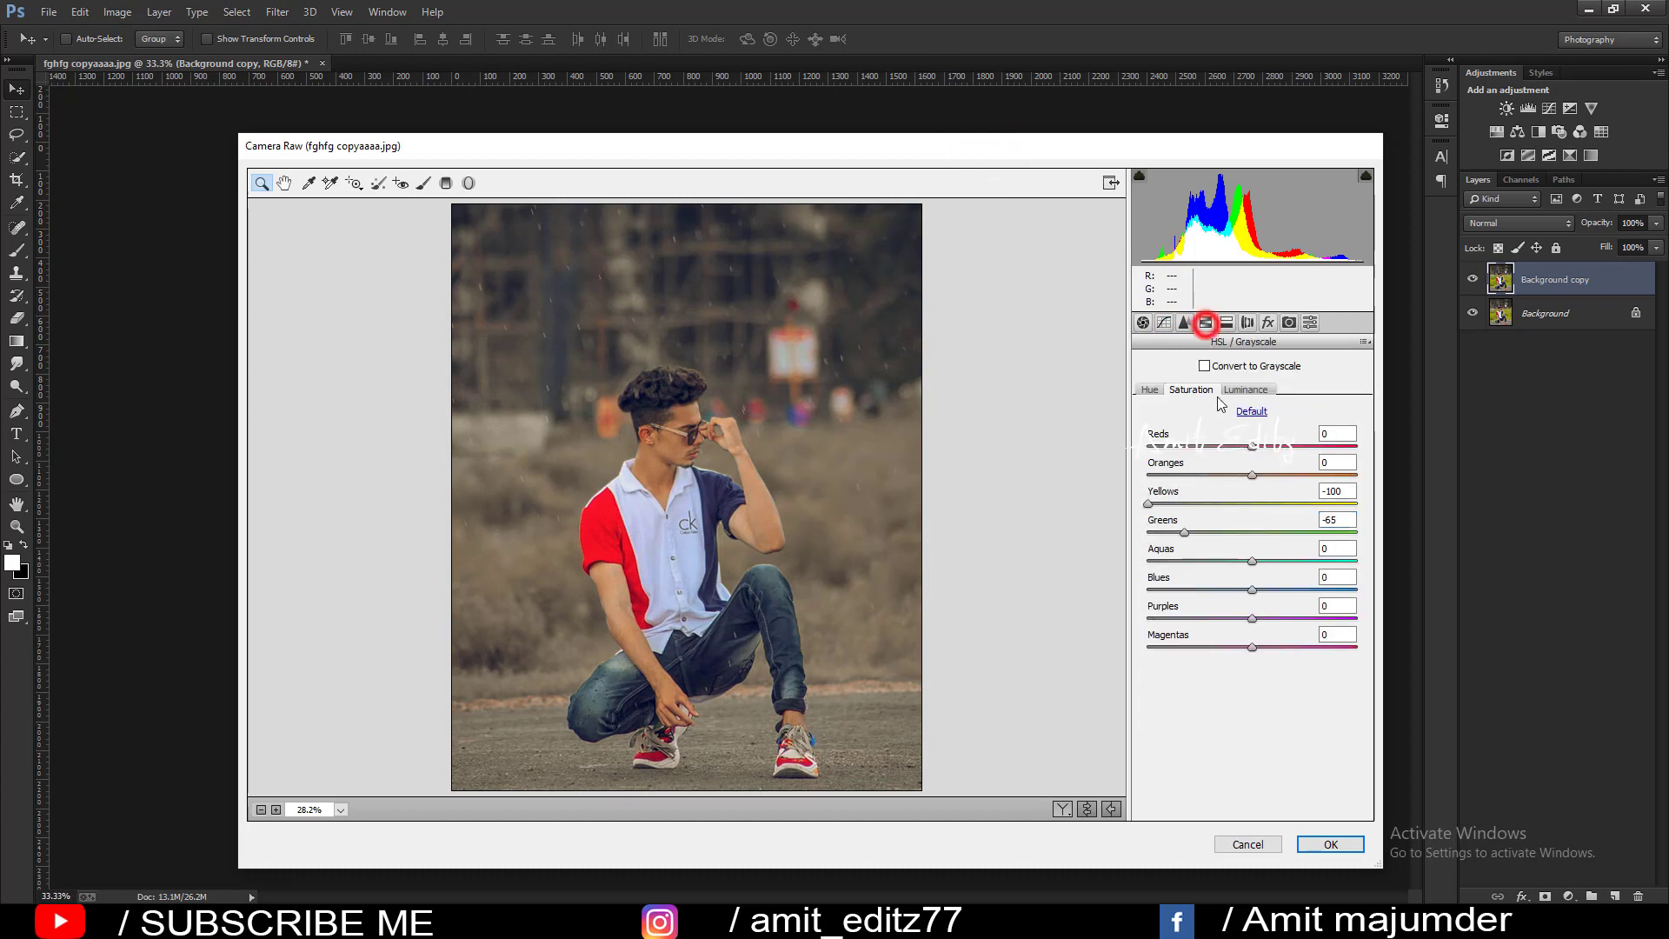
{"action": "left_click", "coordinate": [1288, 324]}
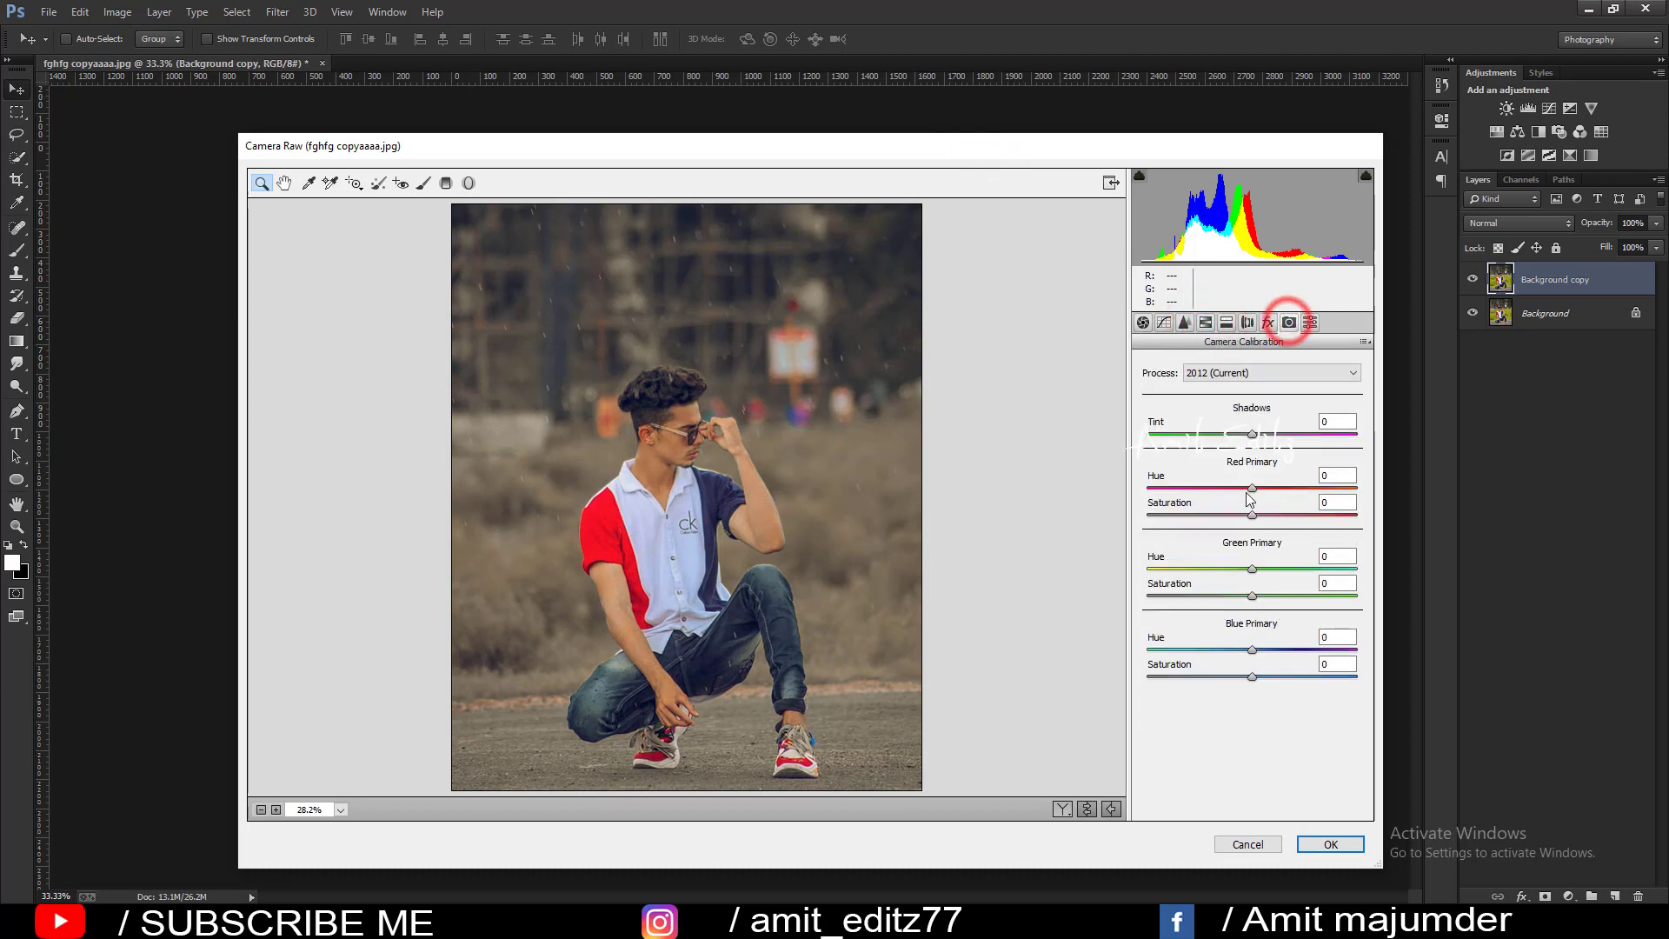
{"action": "mouse_move", "coordinate": [1251, 488]}
{"action": "left_mouse_down"}
{"action": "mouse_move", "coordinate": [1185, 487]}
{"action": "mouse_move", "coordinate": [1265, 498]}
{"action": "mouse_move", "coordinate": [1254, 488]}
{"action": "left_mouse_up"}
{"action": "mouse_move", "coordinate": [1252, 569]}
{"action": "left_mouse_down"}
{"action": "mouse_move", "coordinate": [1195, 570]}
{"action": "mouse_move", "coordinate": [1252, 570]}
{"action": "mouse_move", "coordinate": [1226, 596]}
{"action": "left_mouse_up"}
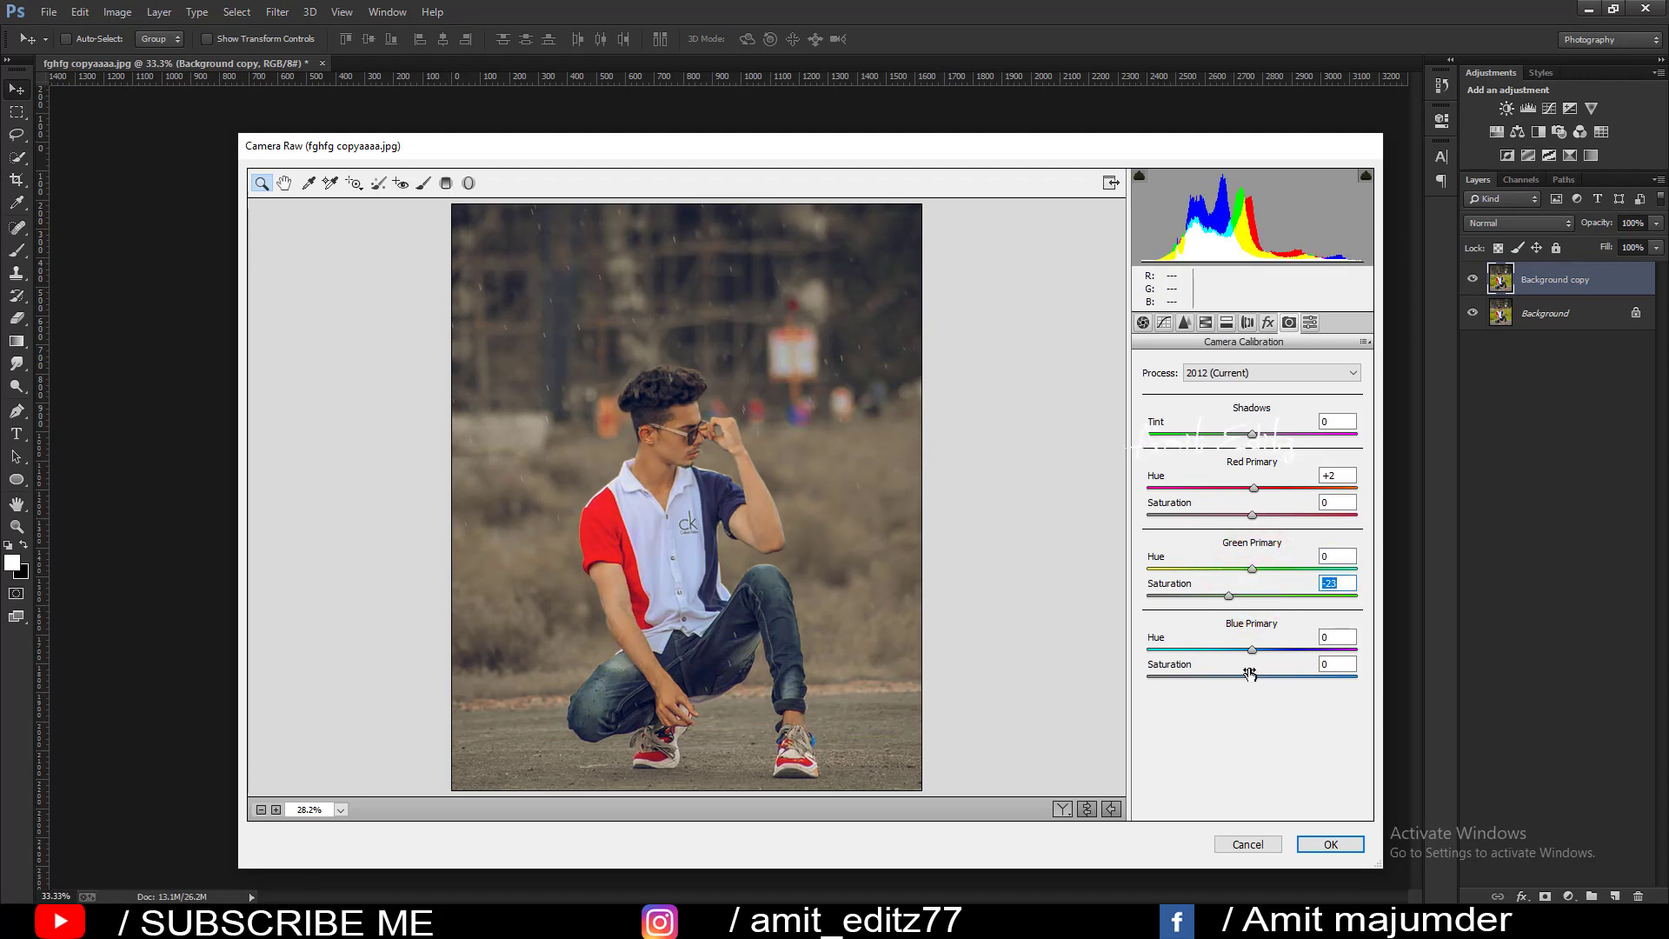
{"action": "mouse_move", "coordinate": [1252, 649]}
{"action": "left_mouse_down"}
{"action": "mouse_move", "coordinate": [1297, 649]}
{"action": "mouse_move", "coordinate": [1252, 650]}
{"action": "mouse_move", "coordinate": [1278, 677]}
{"action": "mouse_move", "coordinate": [1252, 676]}
{"action": "left_mouse_up"}
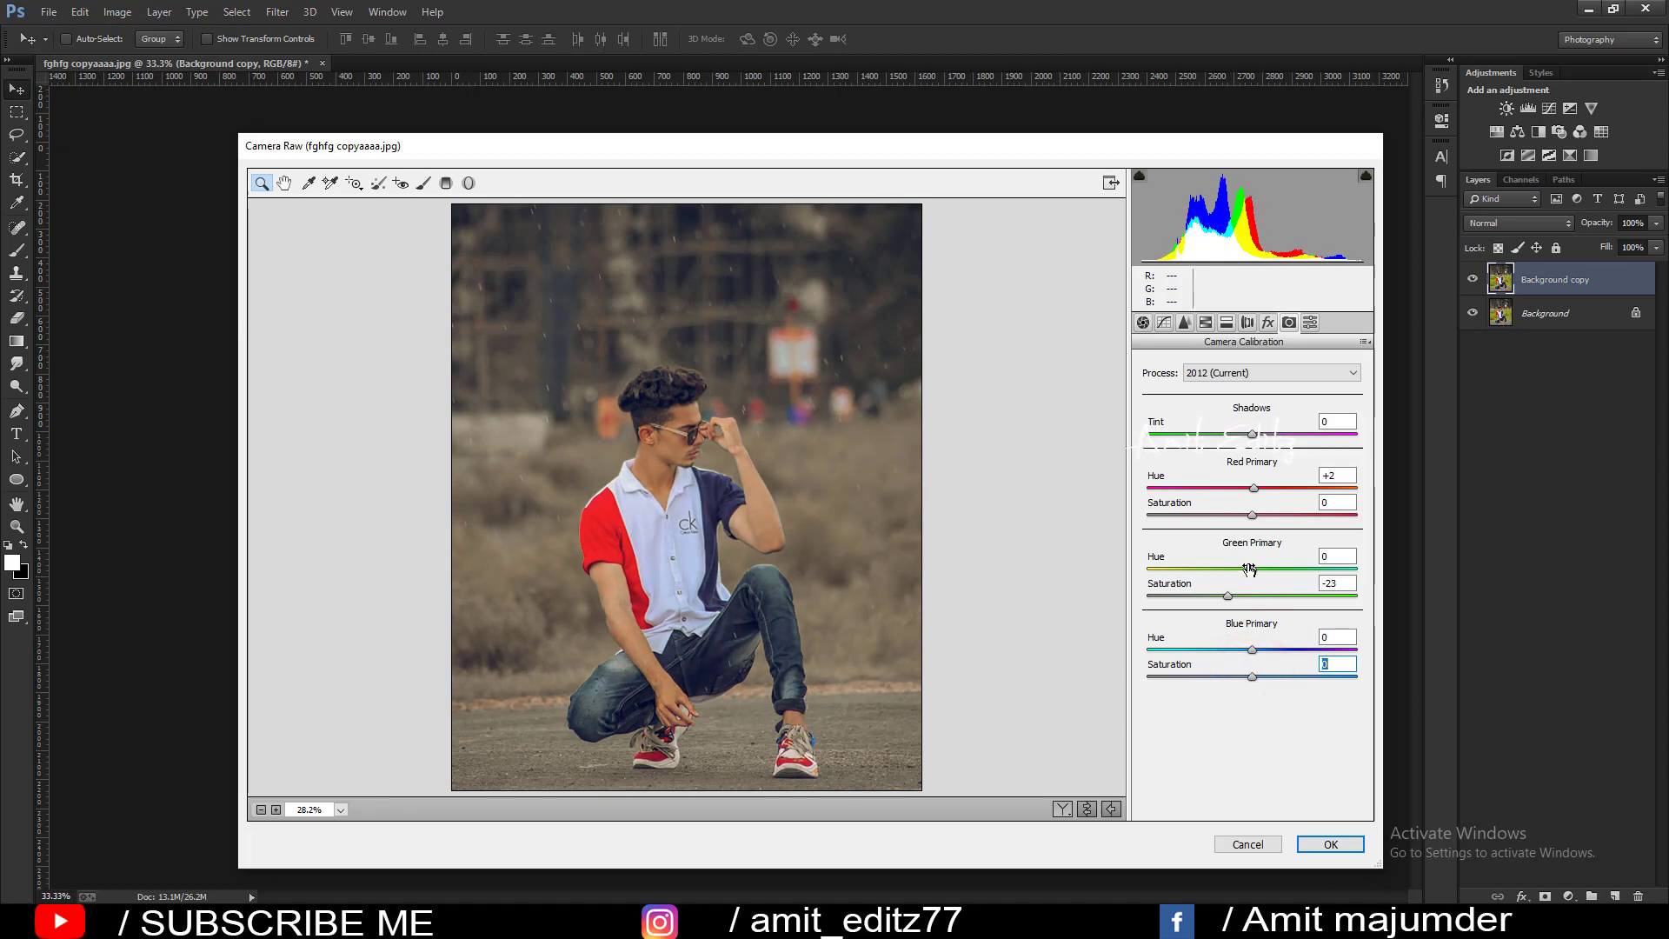
{"action": "left_click_drag", "start_coordinate": [1228, 596], "coordinate": [1217, 597]}
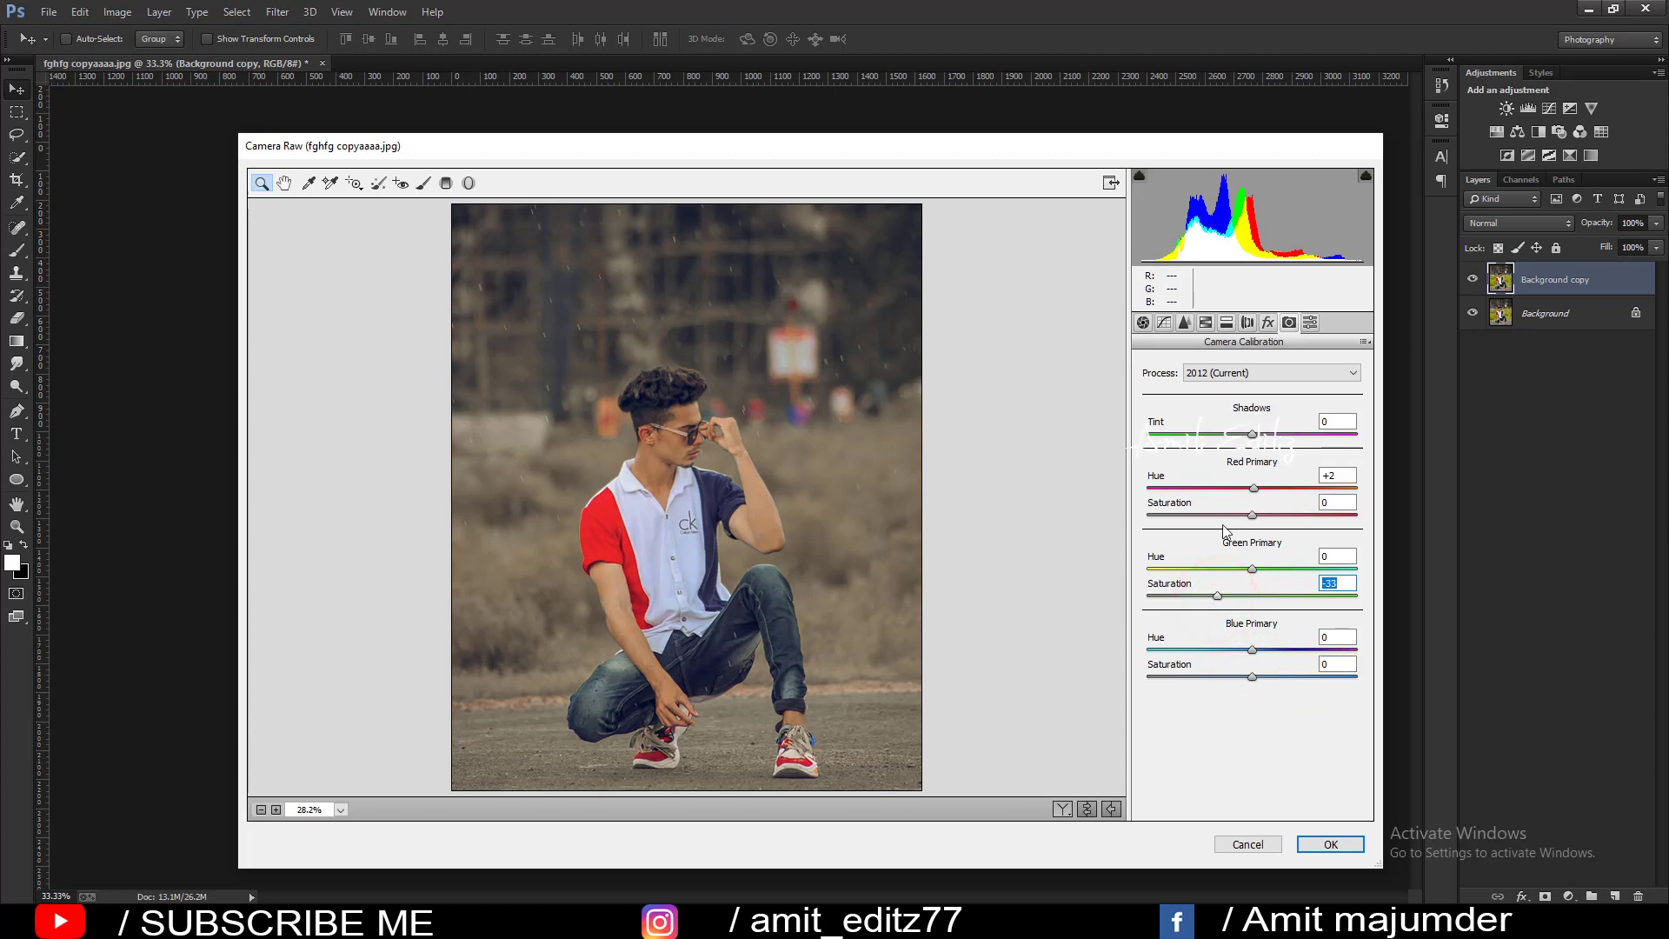
Set Sharpening Amount to 27 and lift the black point of the RGB tone curve
{"action": "left_click", "coordinate": [1184, 323]}
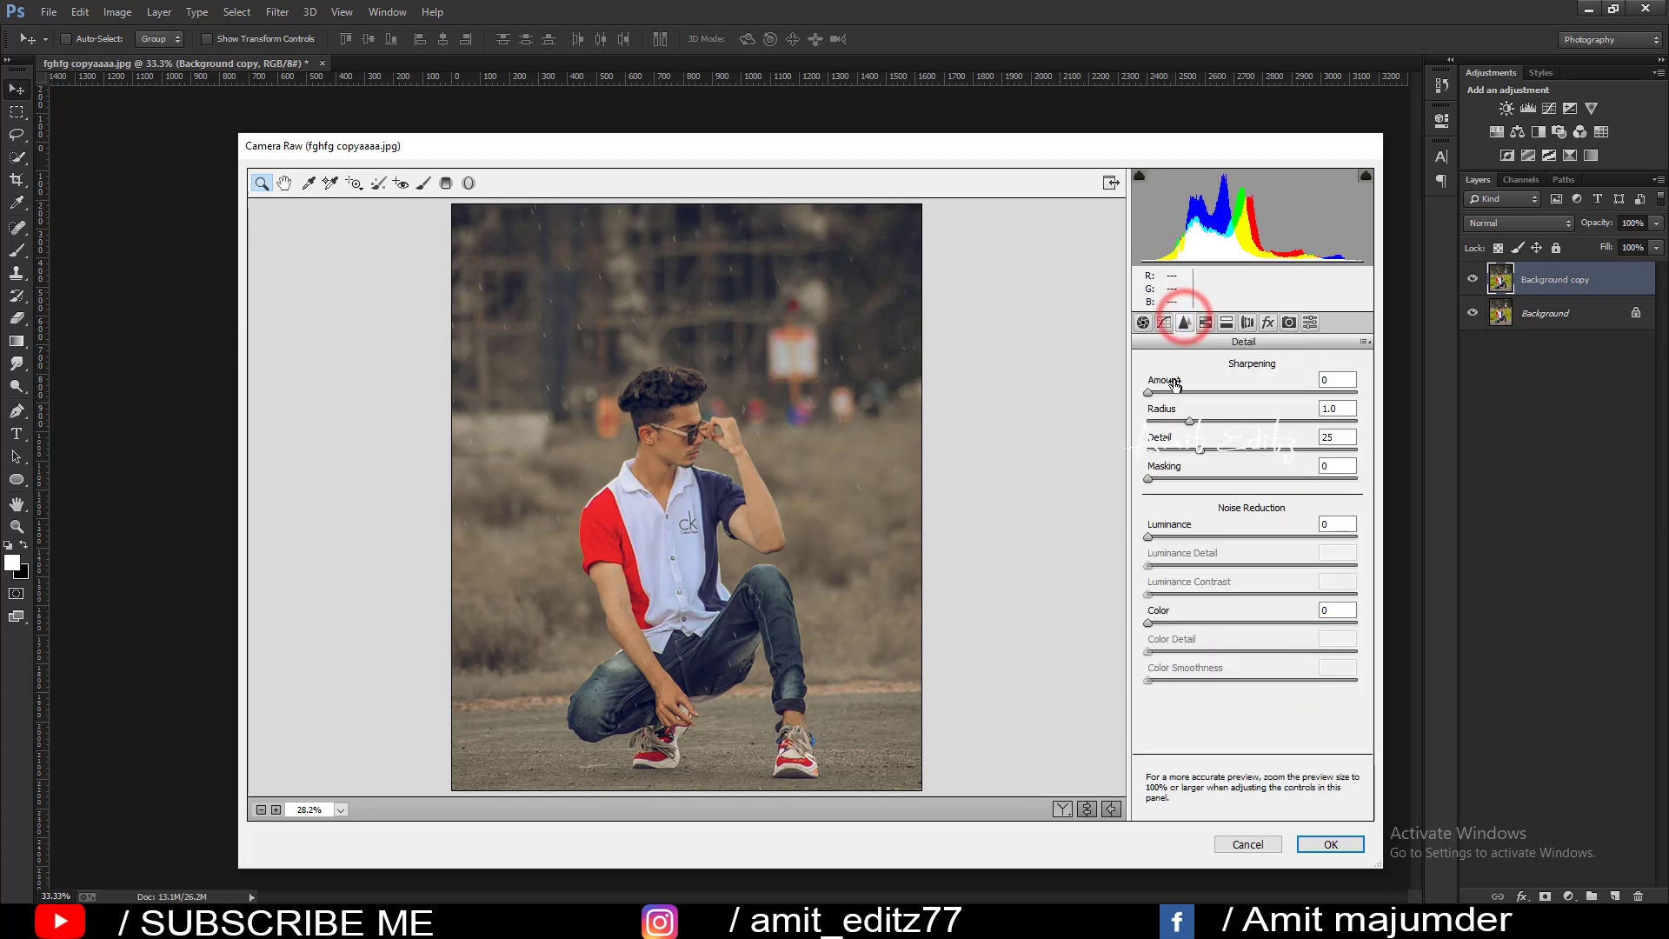
{"action": "left_click", "coordinate": [1186, 391]}
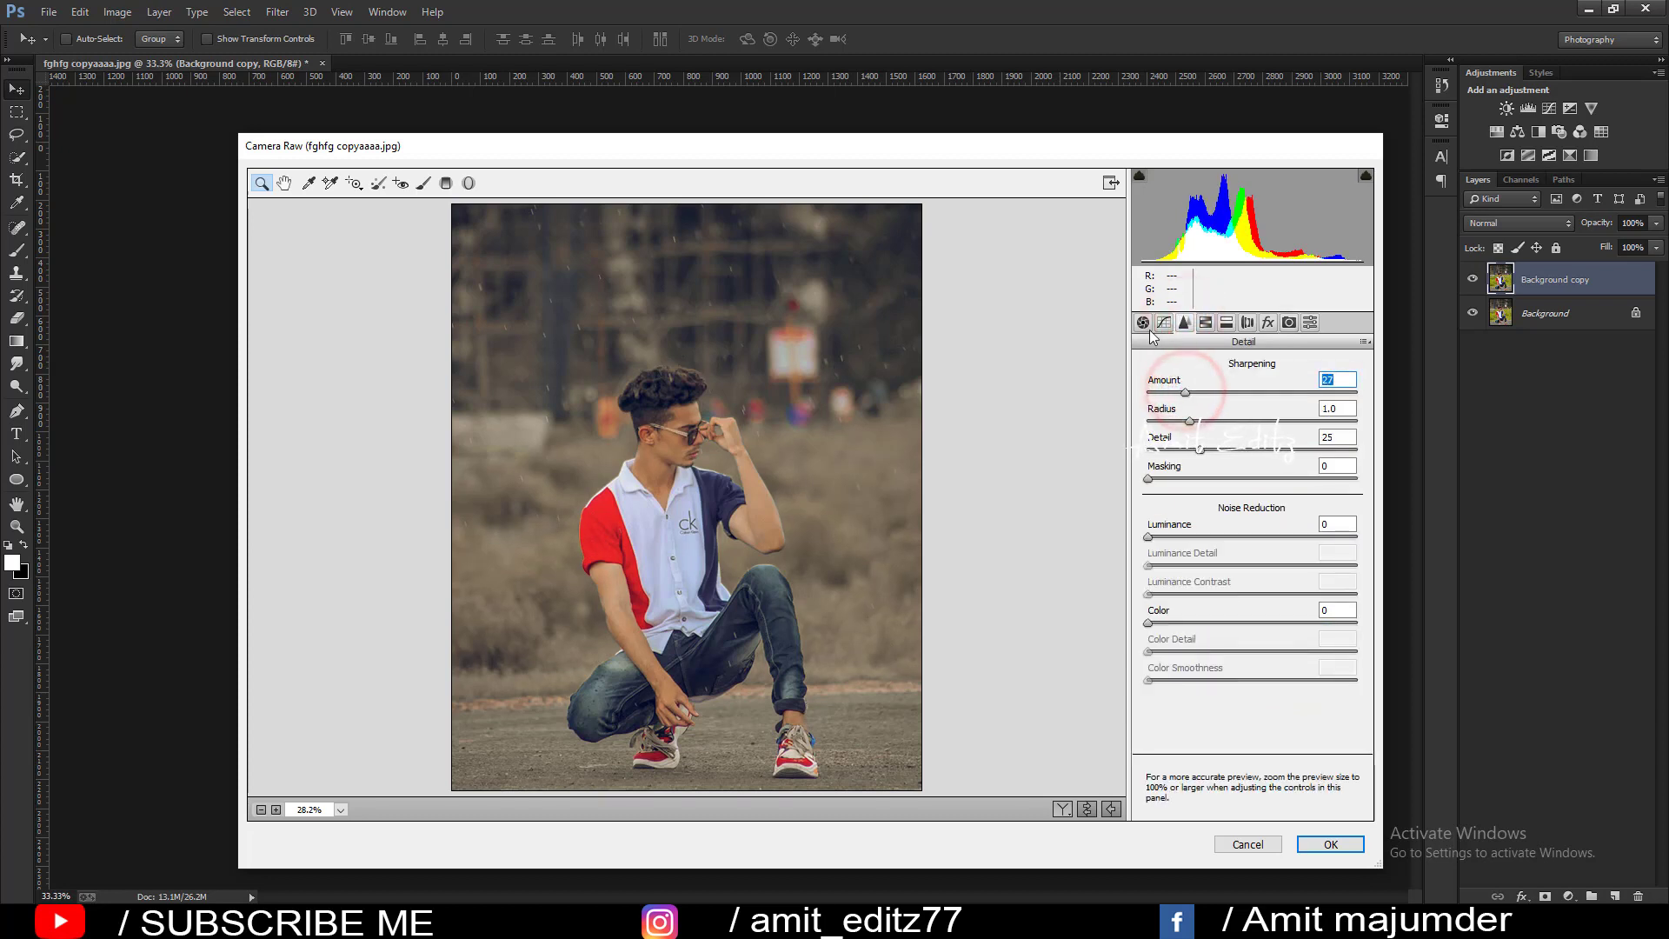
{"action": "left_click", "coordinate": [1164, 323]}
{"action": "left_click", "coordinate": [1209, 418]}
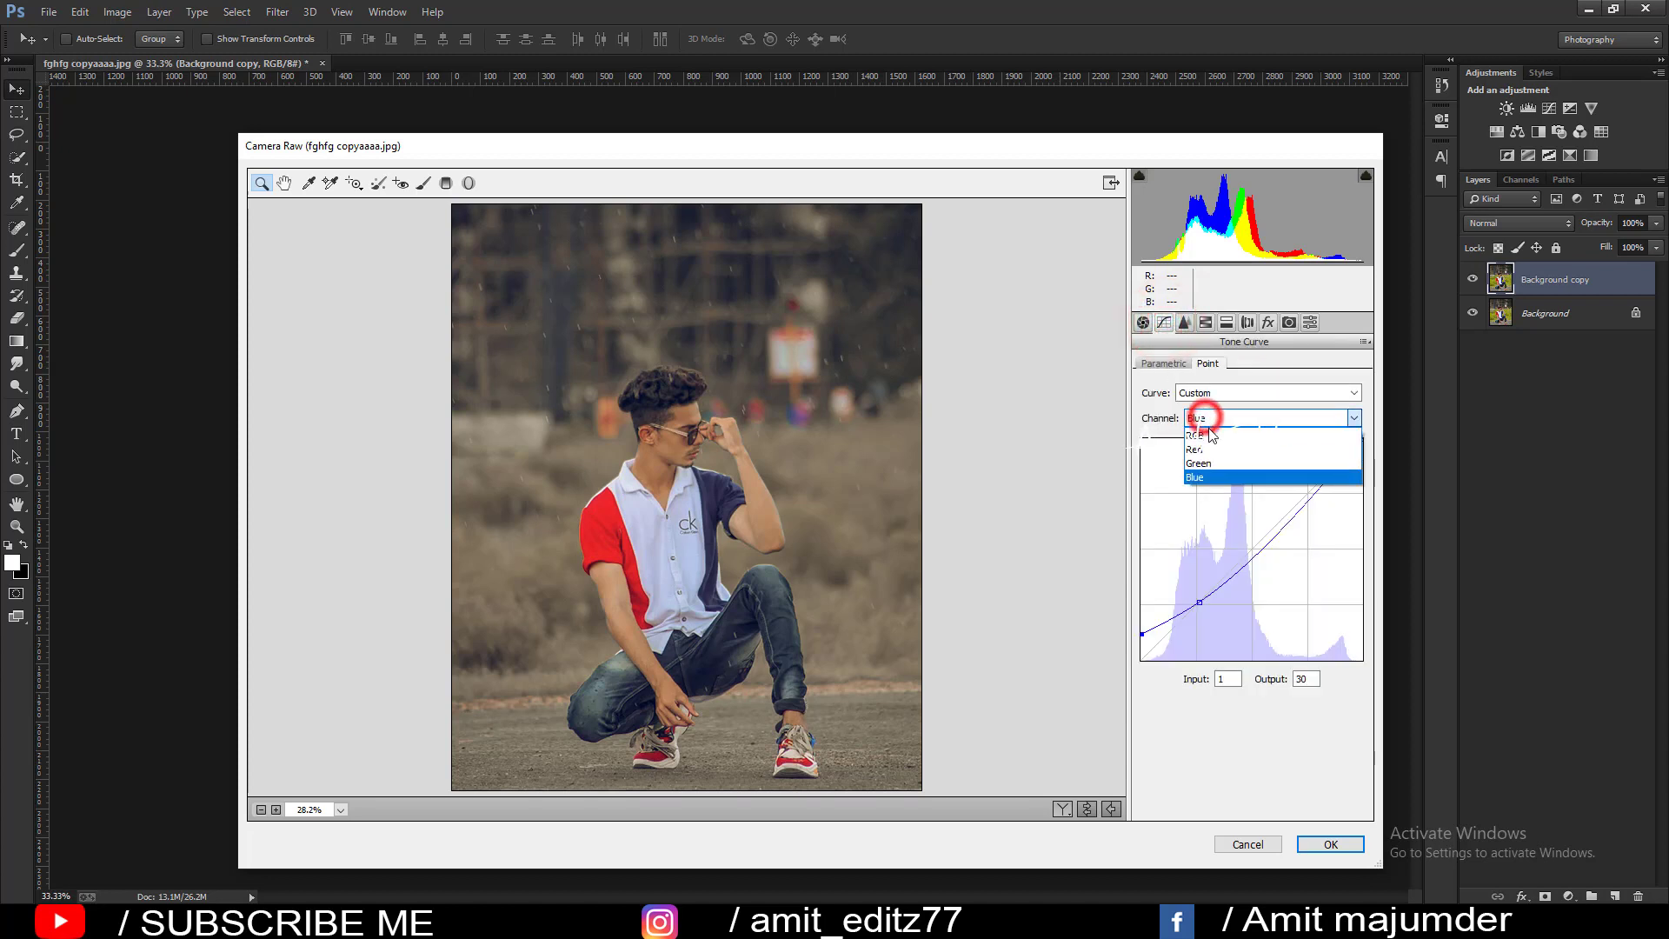
{"action": "left_click", "coordinate": [1197, 603]}
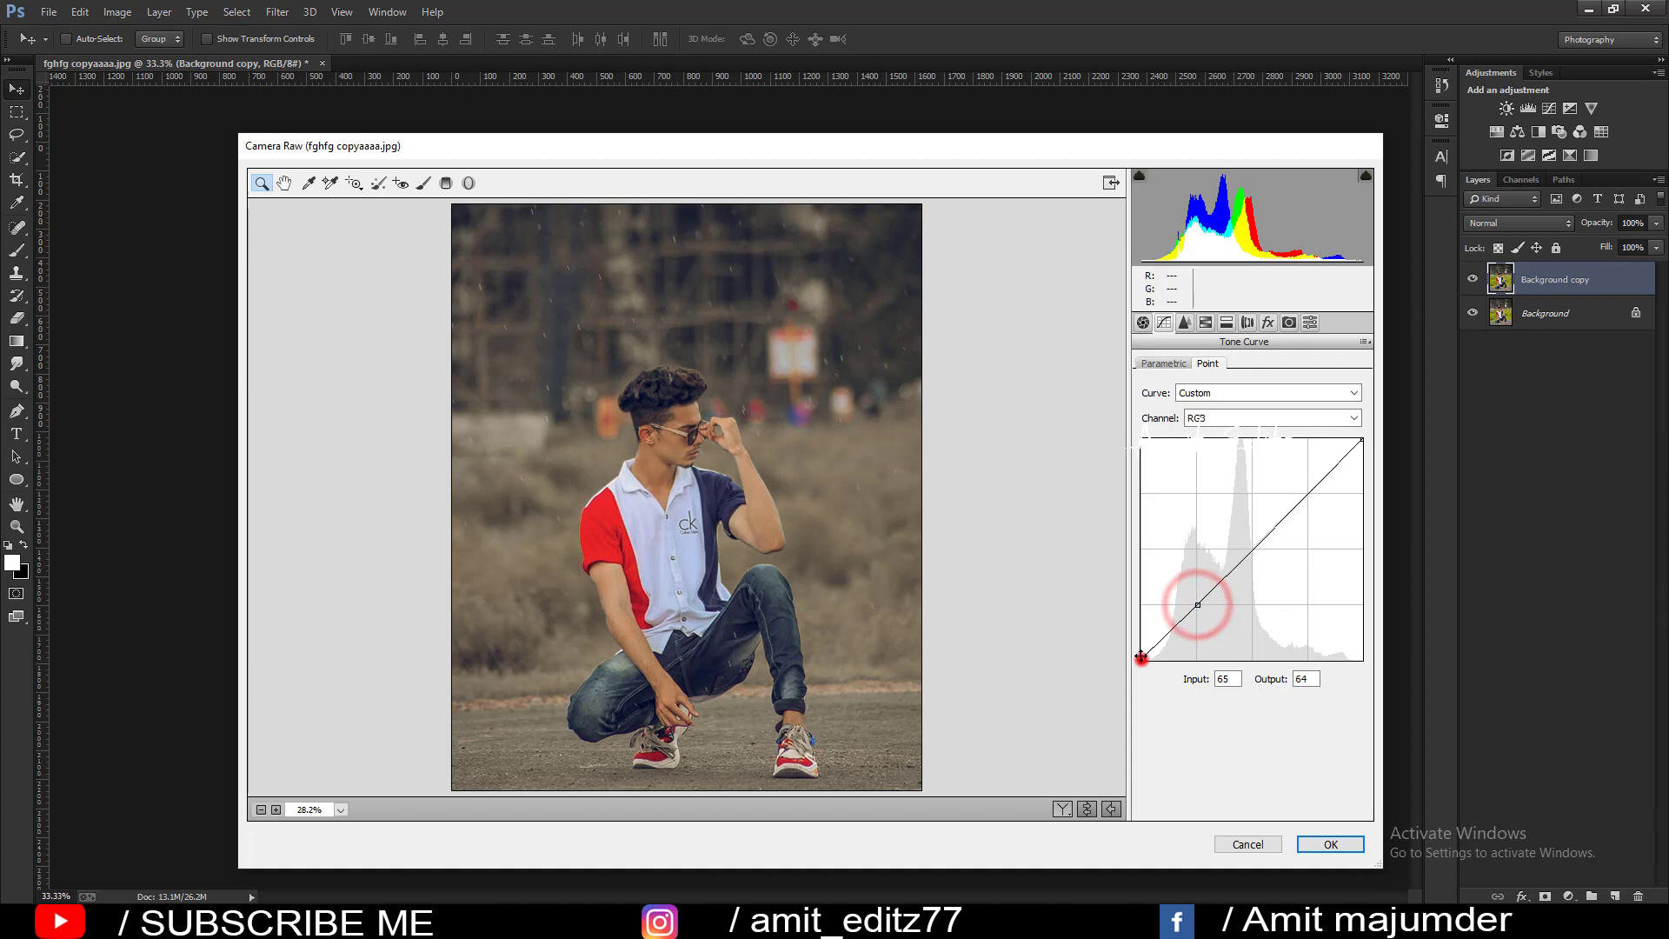
{"action": "mouse_move", "coordinate": [1141, 659]}
{"action": "left_mouse_down"}
{"action": "mouse_move", "coordinate": [1139, 645]}
{"action": "mouse_move", "coordinate": [1142, 677]}
{"action": "left_mouse_up"}
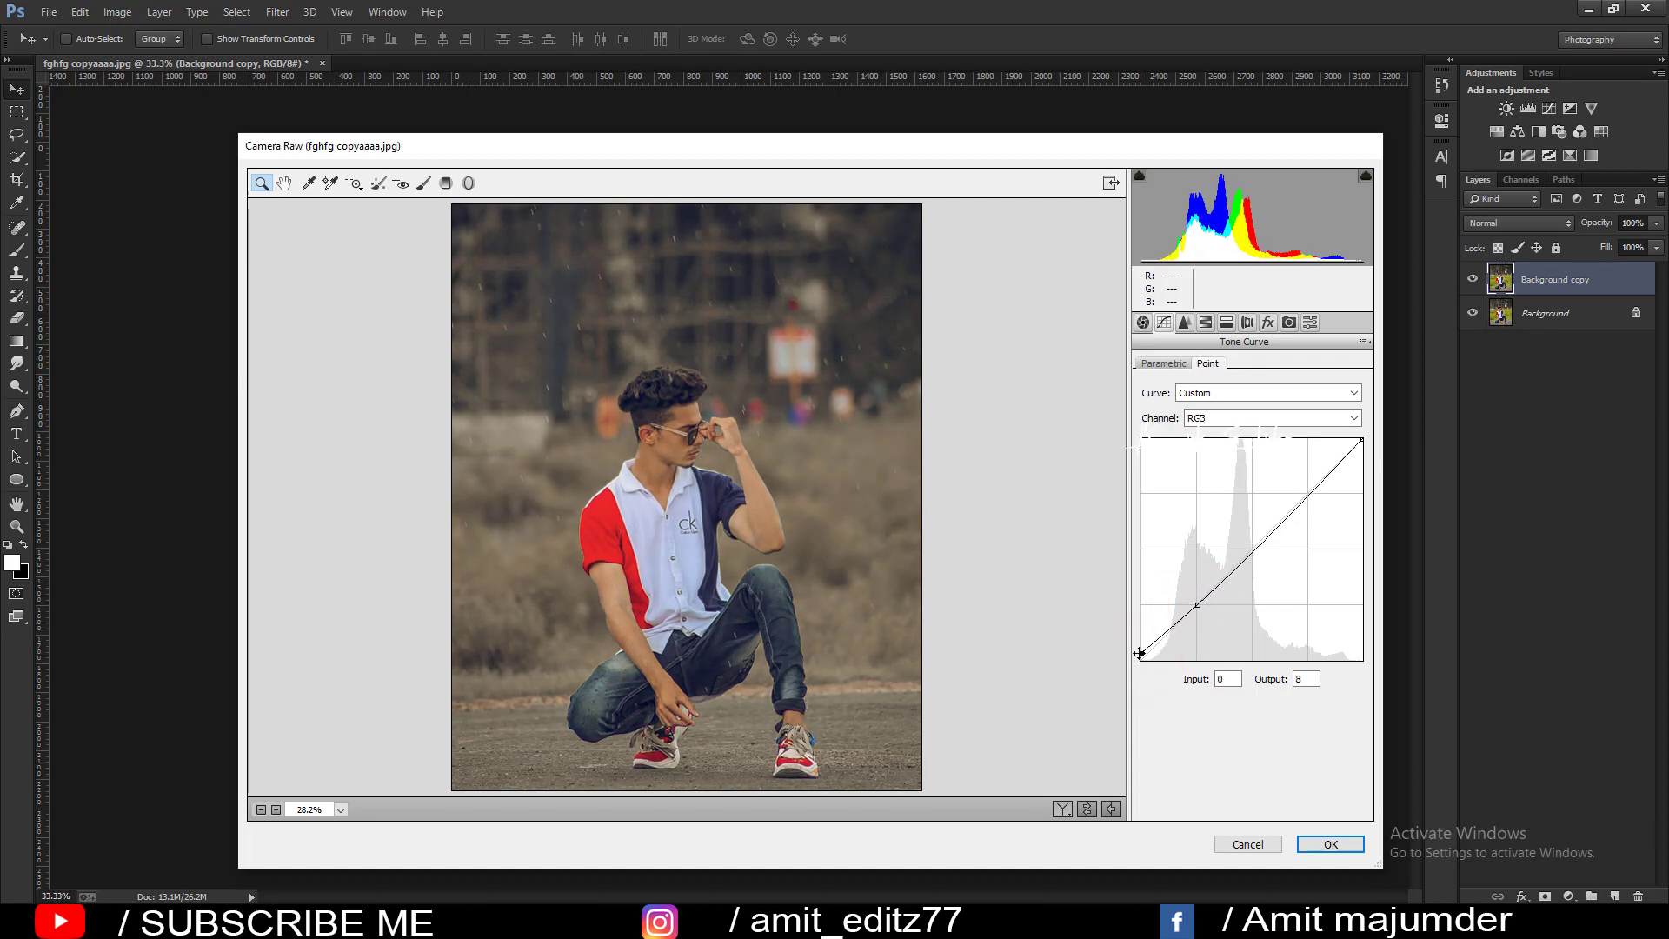
On the Blue channel curve, pull a midtone point down to 130 at input 140
{"action": "left_click", "coordinate": [1201, 418]}
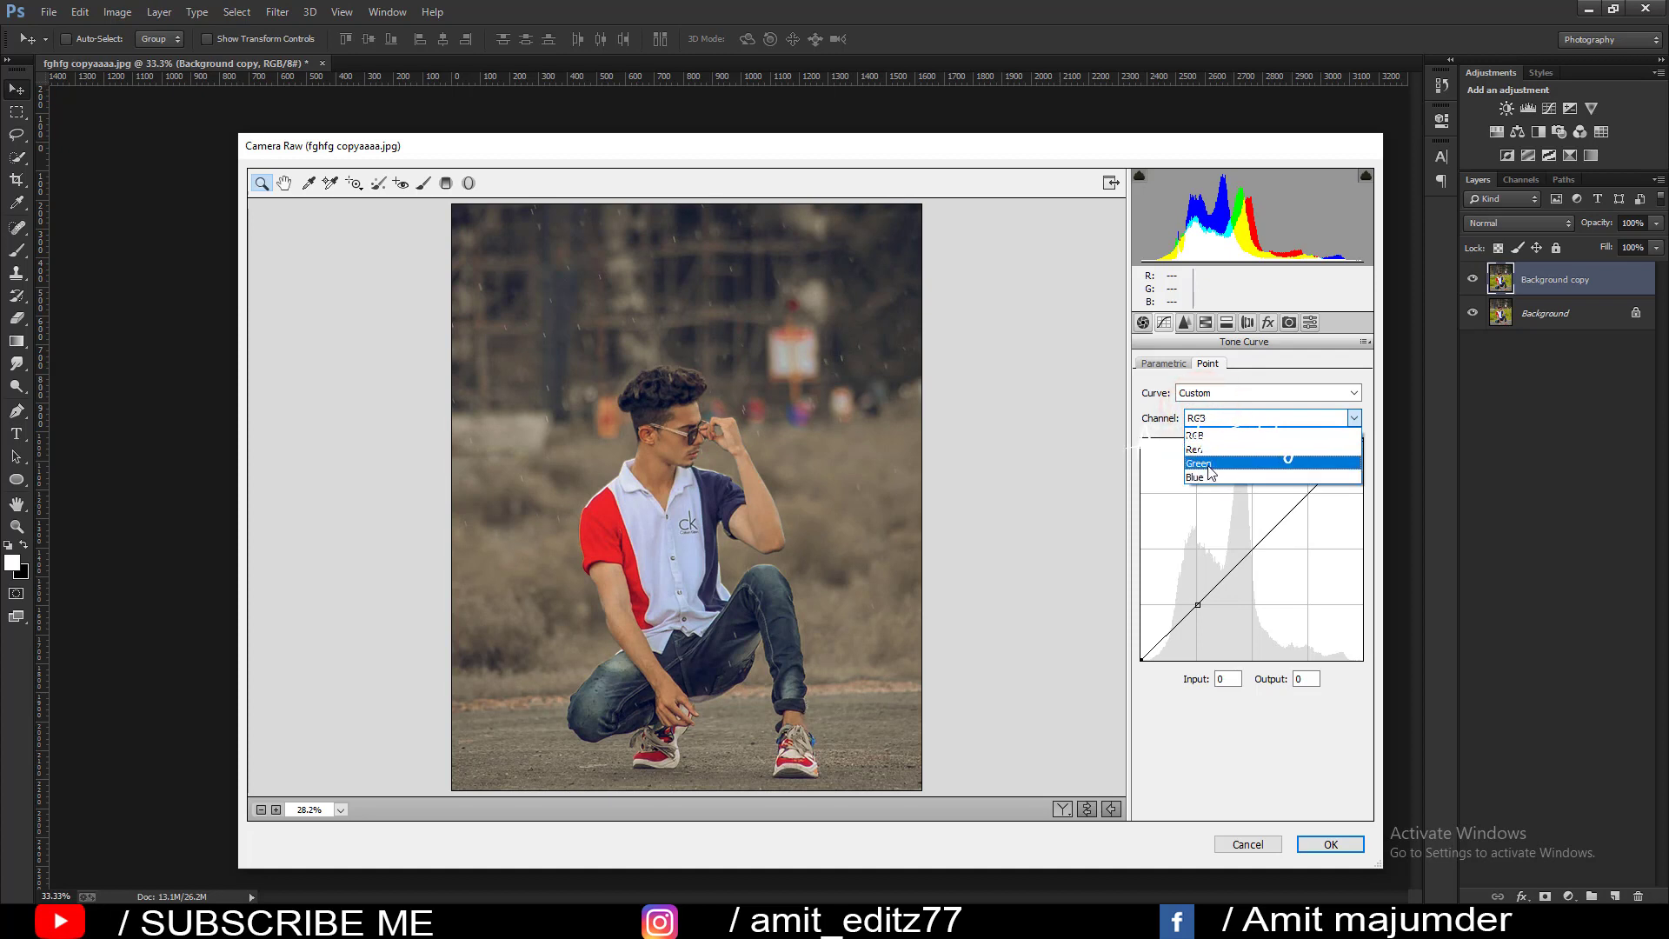
{"action": "left_click", "coordinate": [1204, 477]}
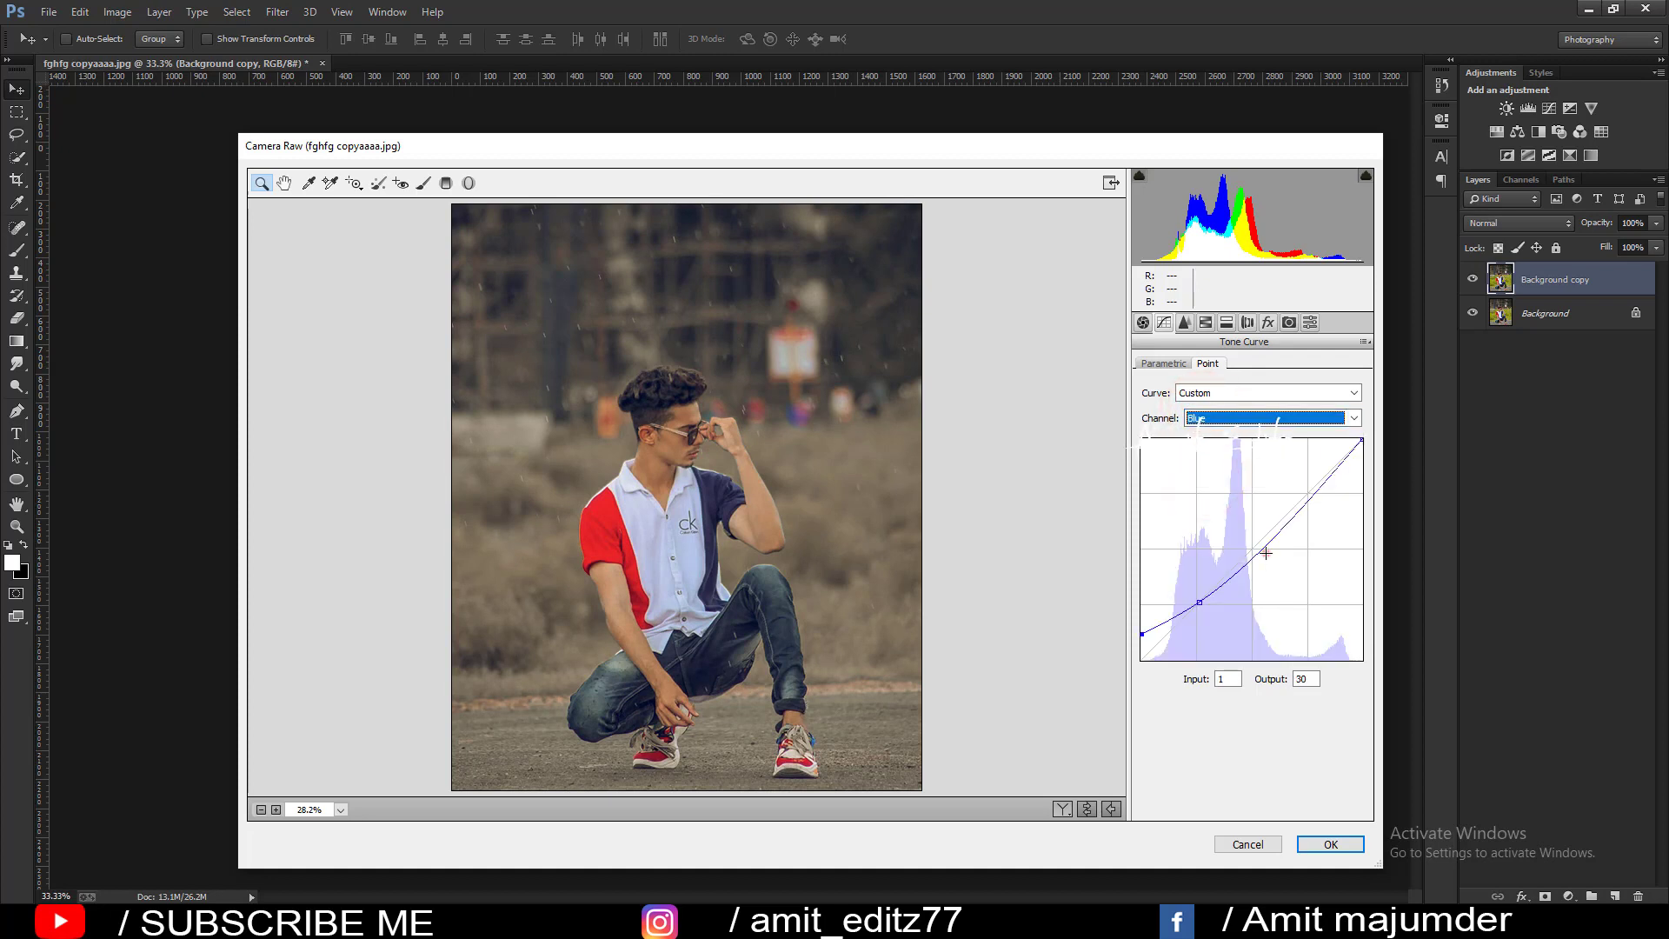
{"action": "left_click", "coordinate": [1264, 551]}
{"action": "left_click_drag", "start_coordinate": [1264, 551], "coordinate": [1262, 547]}
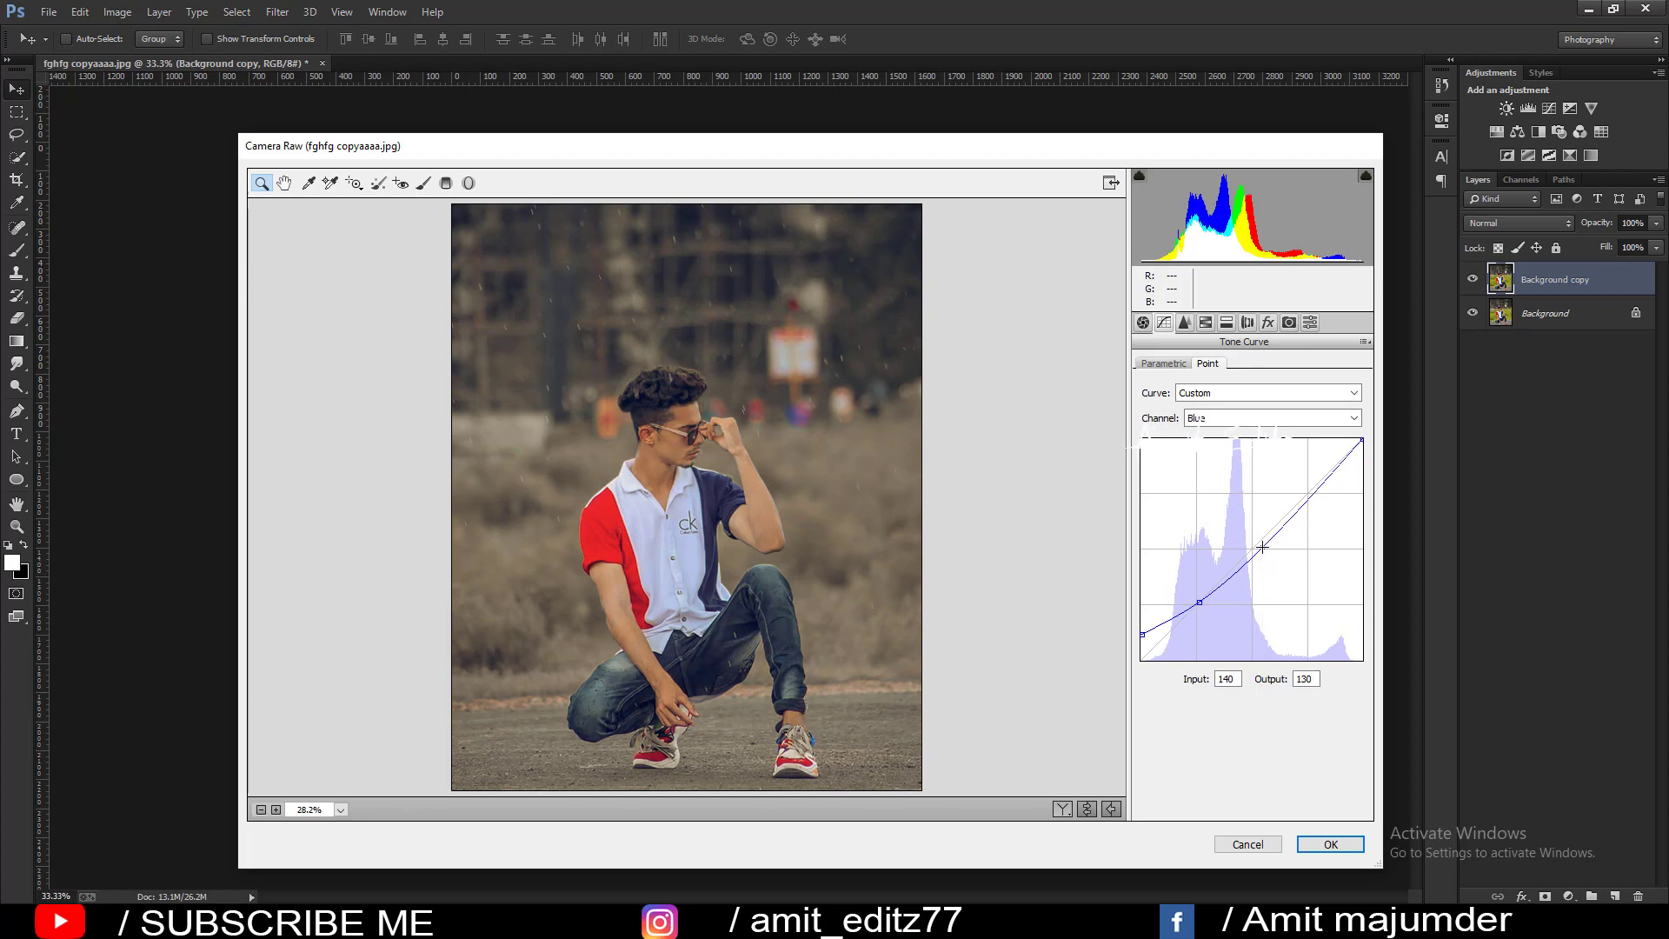
{"action": "left_click", "coordinate": [1188, 322]}
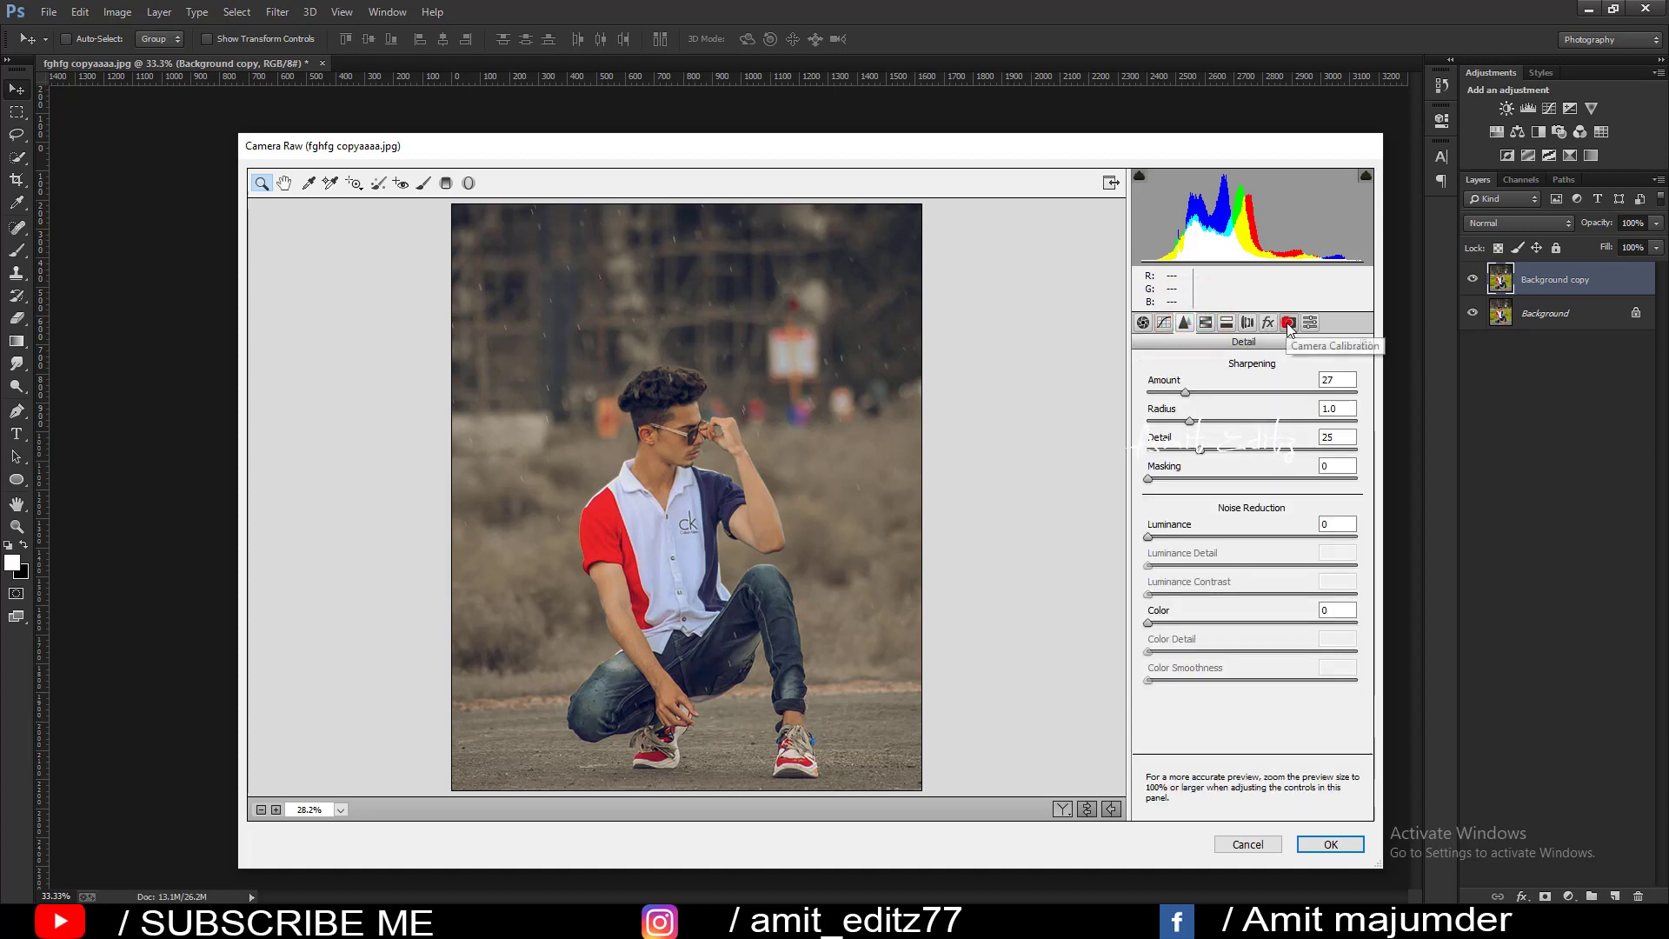
Shift the split-toning shadow hue toward orange and increase the highlight toning saturation
{"action": "left_click", "coordinate": [1289, 323]}
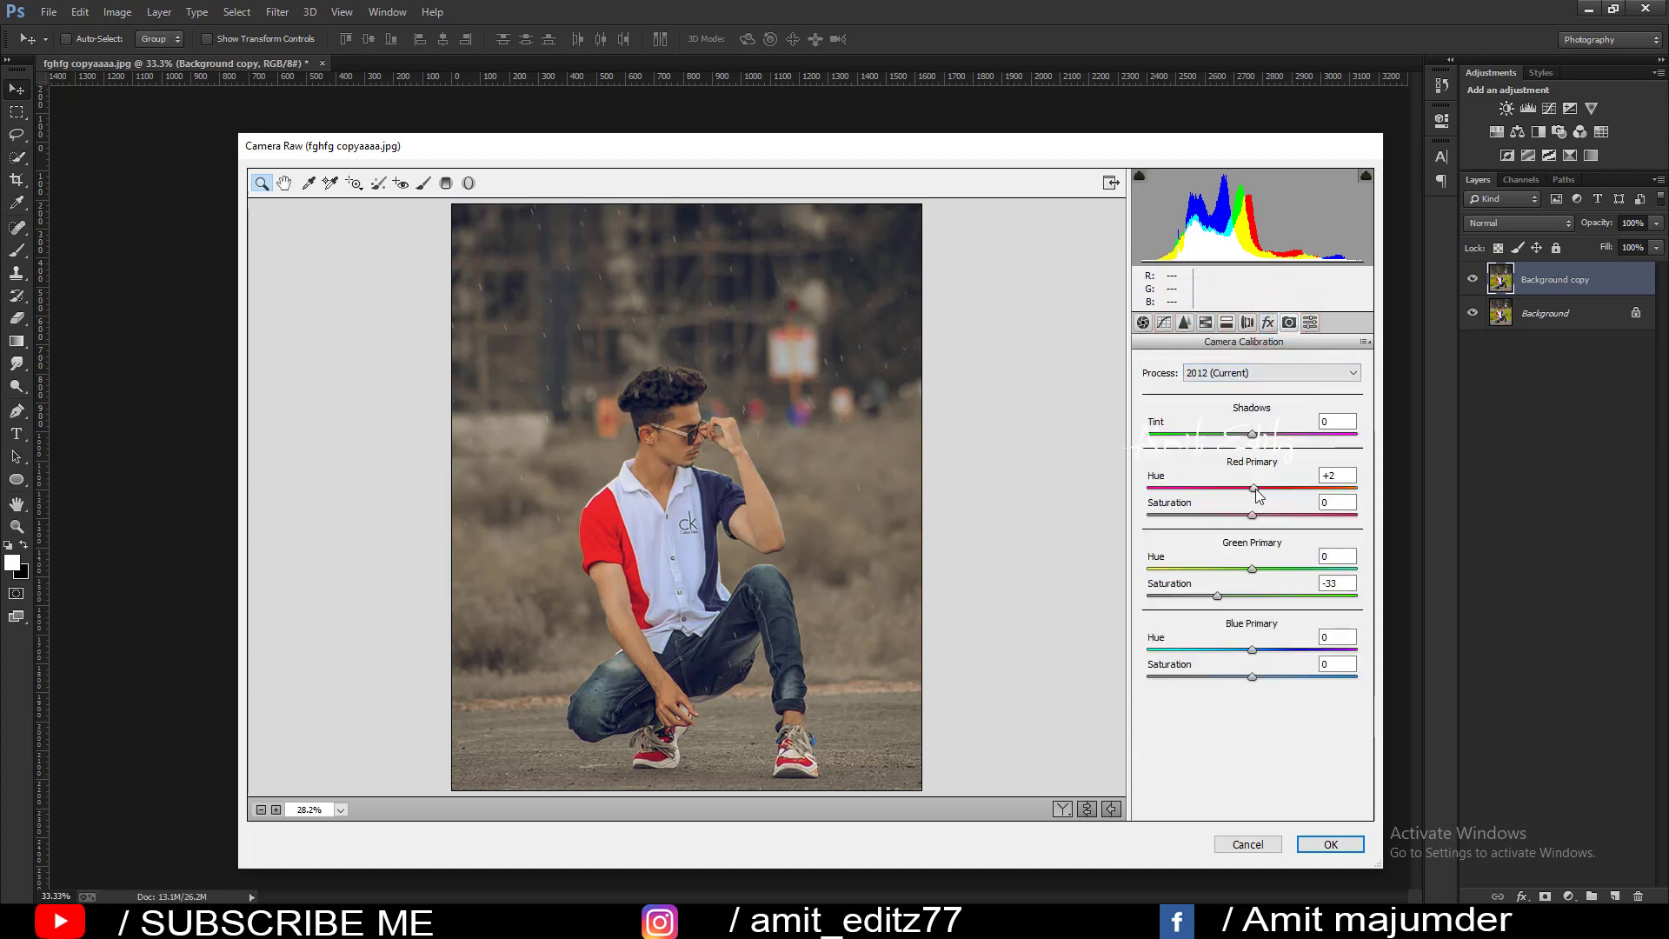
{"action": "left_click", "coordinate": [1224, 323]}
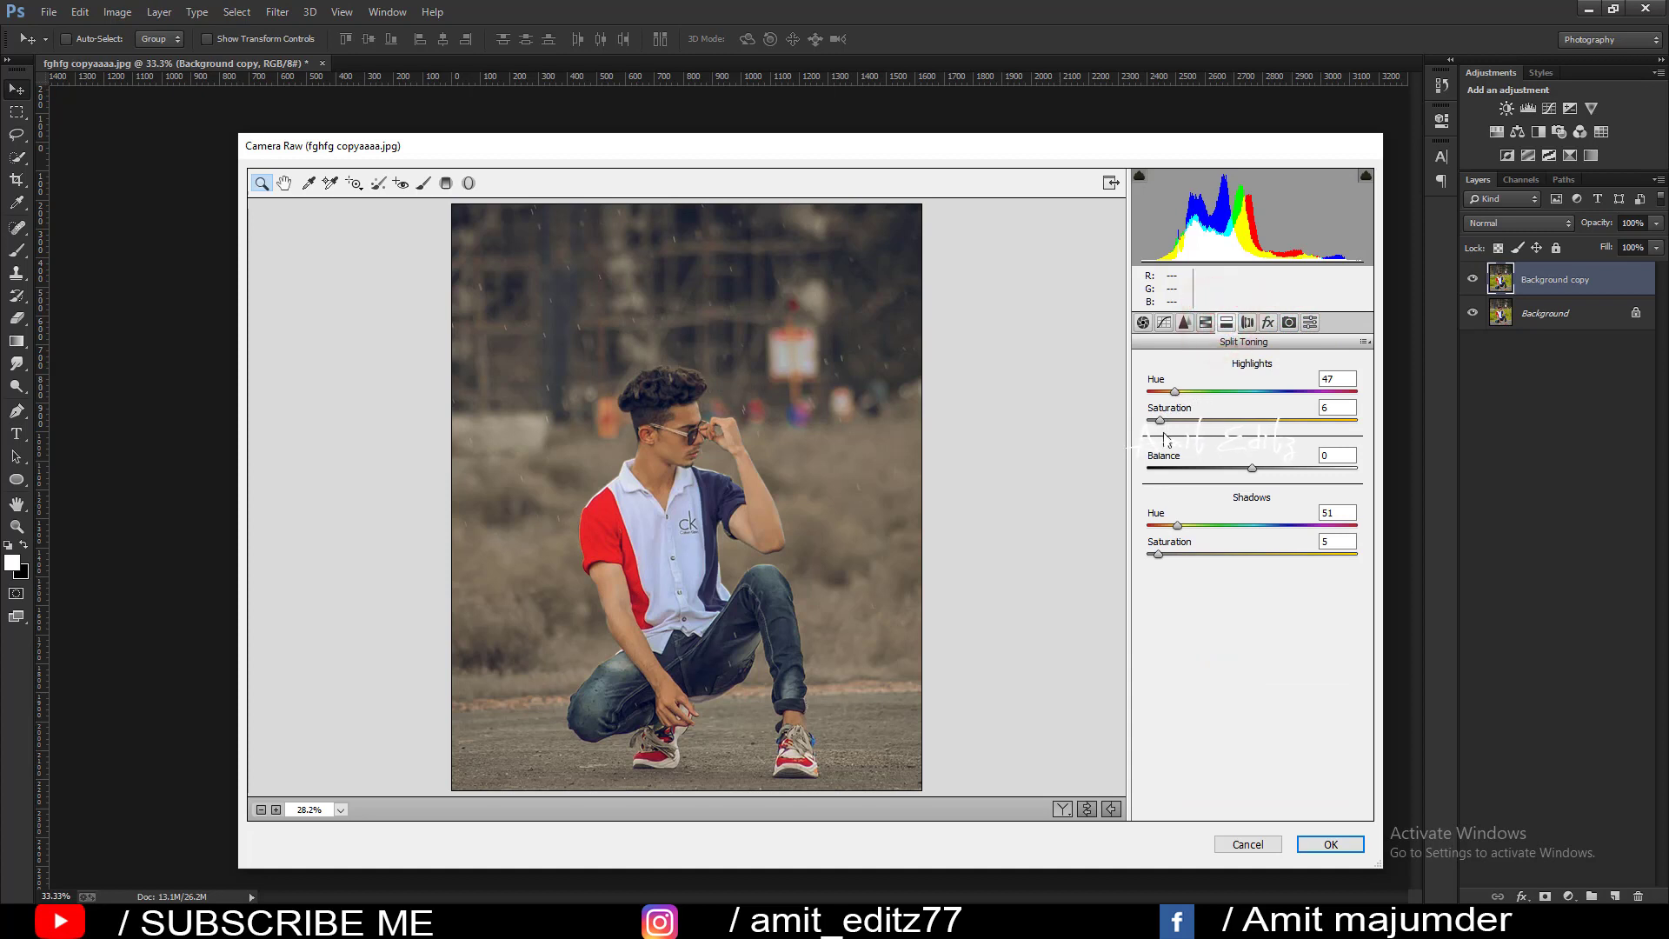
{"action": "left_click_drag", "start_coordinate": [1178, 526], "coordinate": [1172, 526]}
{"action": "left_click_drag", "start_coordinate": [1158, 425], "coordinate": [1167, 426]}
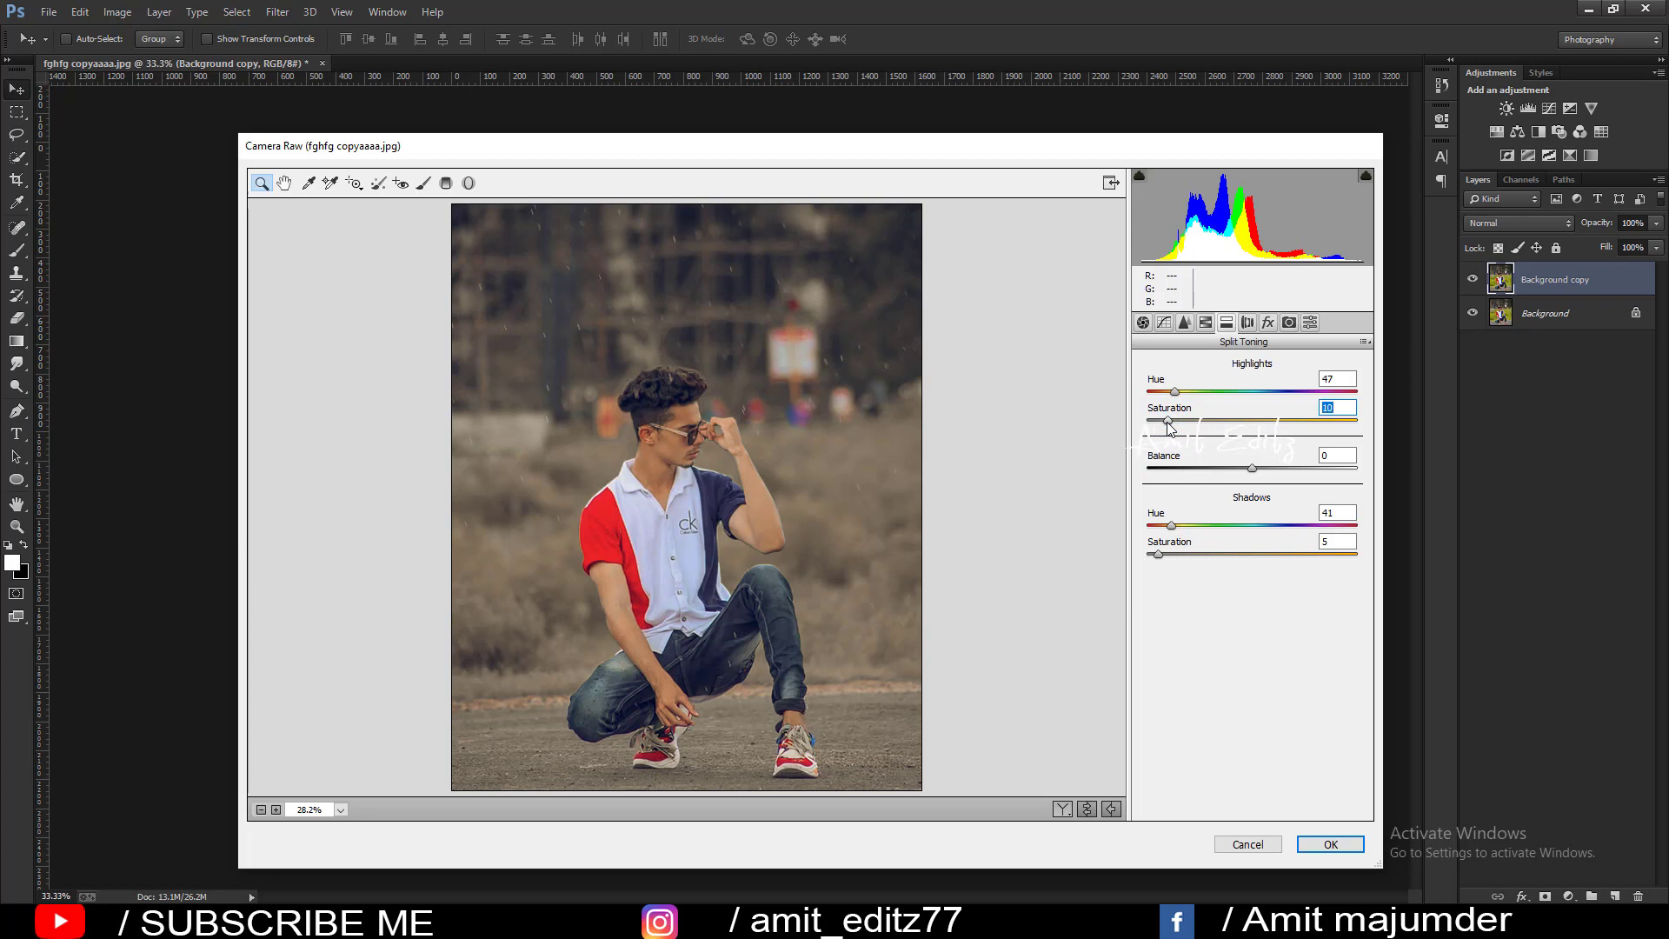
Brighten Oranges luminance to +37 and reduce Oranges saturation to -15
{"action": "left_click", "coordinate": [1205, 323]}
{"action": "left_click", "coordinate": [1243, 390]}
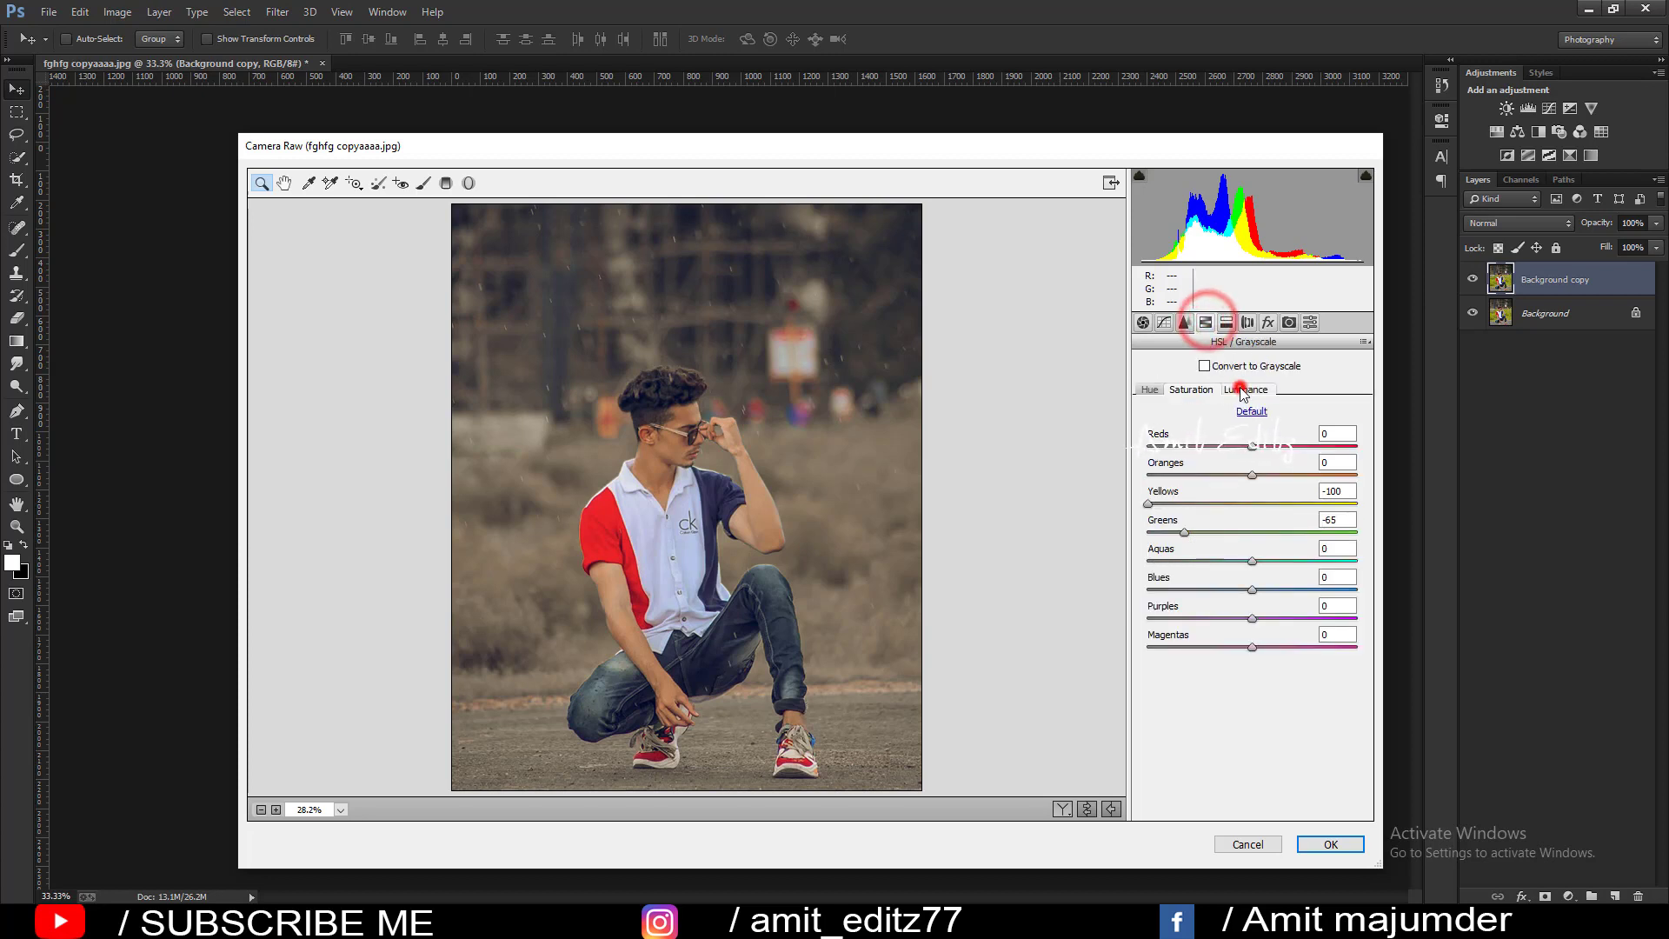
{"action": "left_click_drag", "start_coordinate": [1252, 475], "coordinate": [1290, 474]}
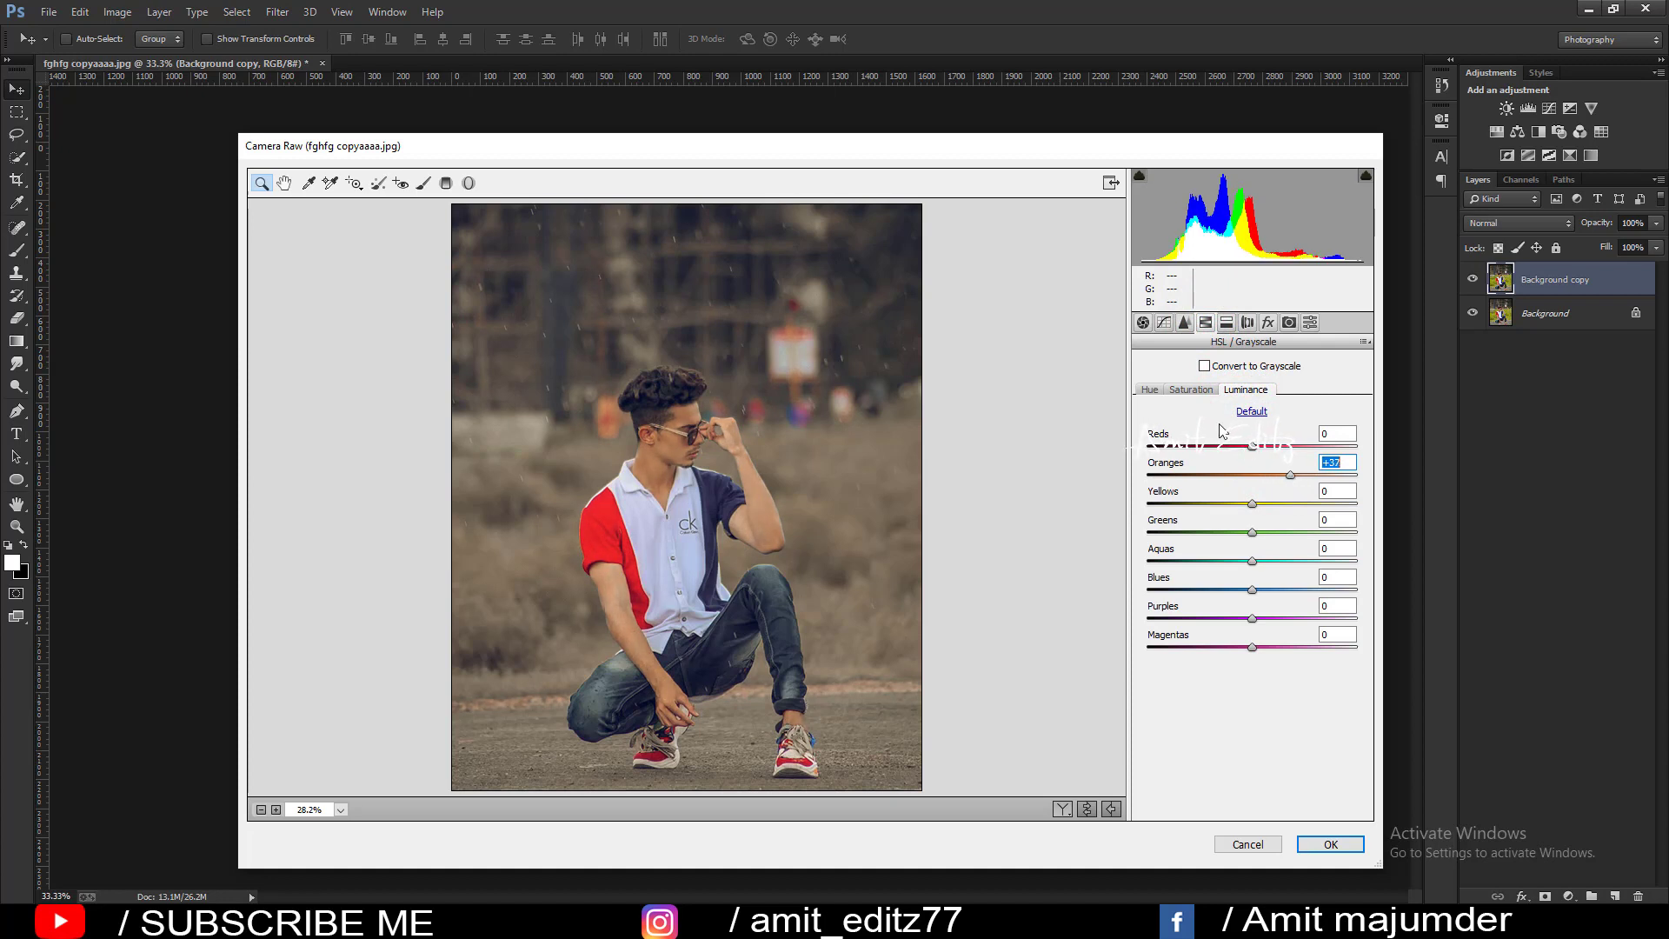
{"action": "left_click", "coordinate": [1189, 390]}
{"action": "left_click_drag", "start_coordinate": [1252, 475], "coordinate": [1233, 475]}
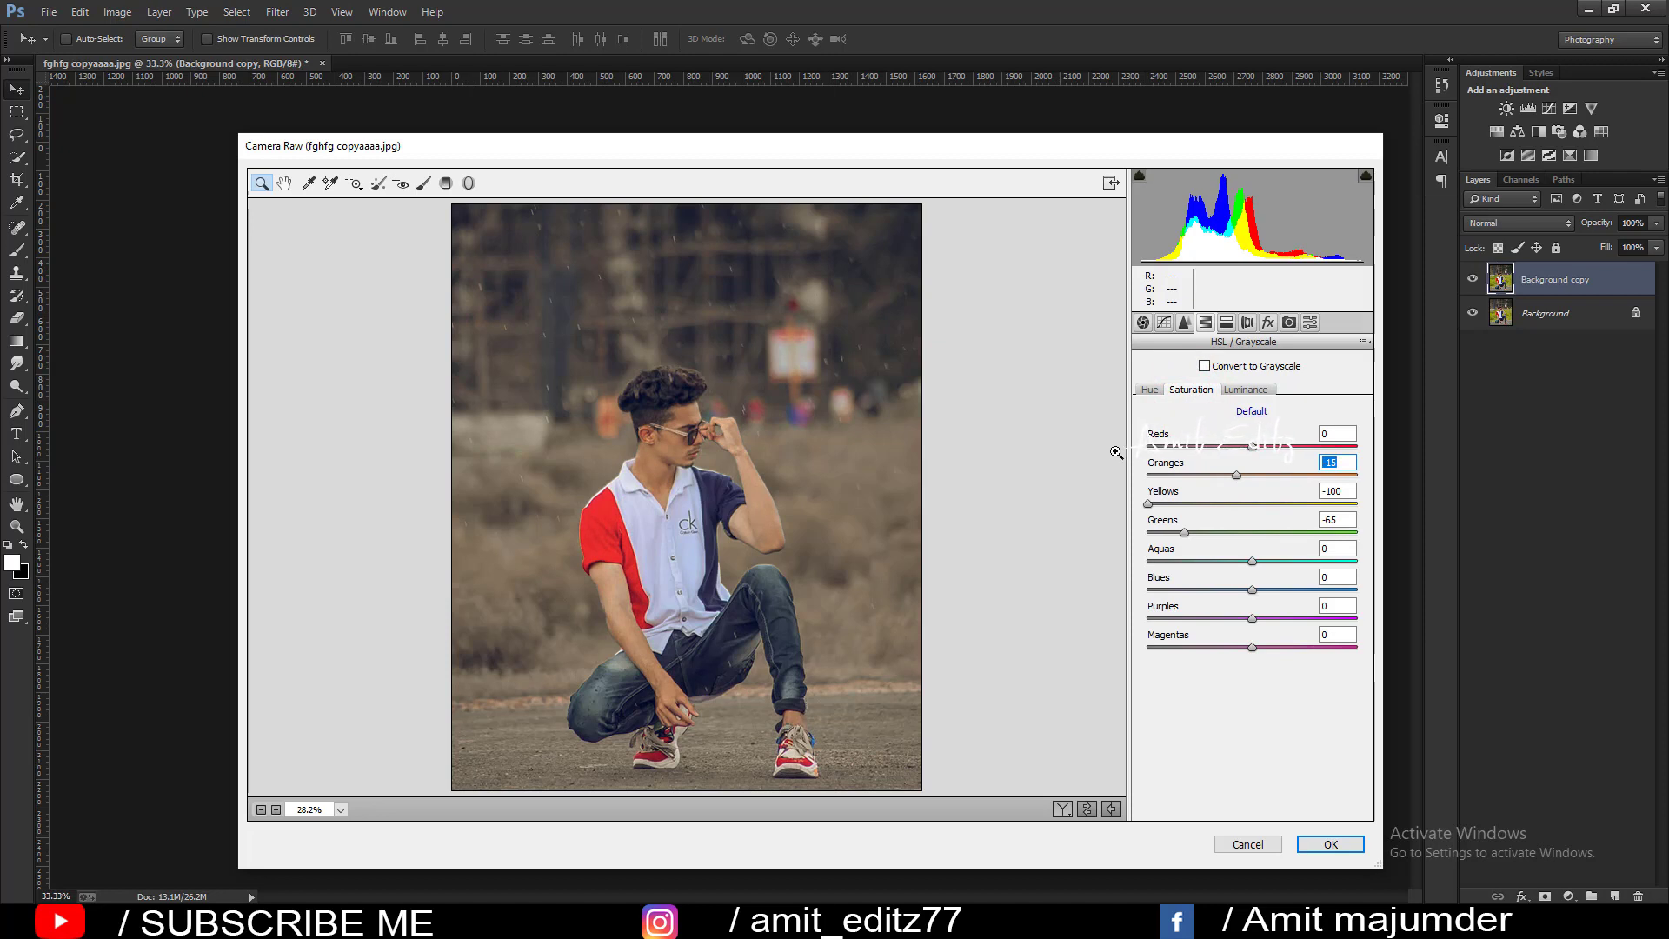
{"action": "left_click", "coordinate": [1310, 323]}
Save the Camera Raw settings to the Desktop as the .xmp preset 'msn pictures dr preset'
{"action": "left_click", "coordinate": [1364, 341]}
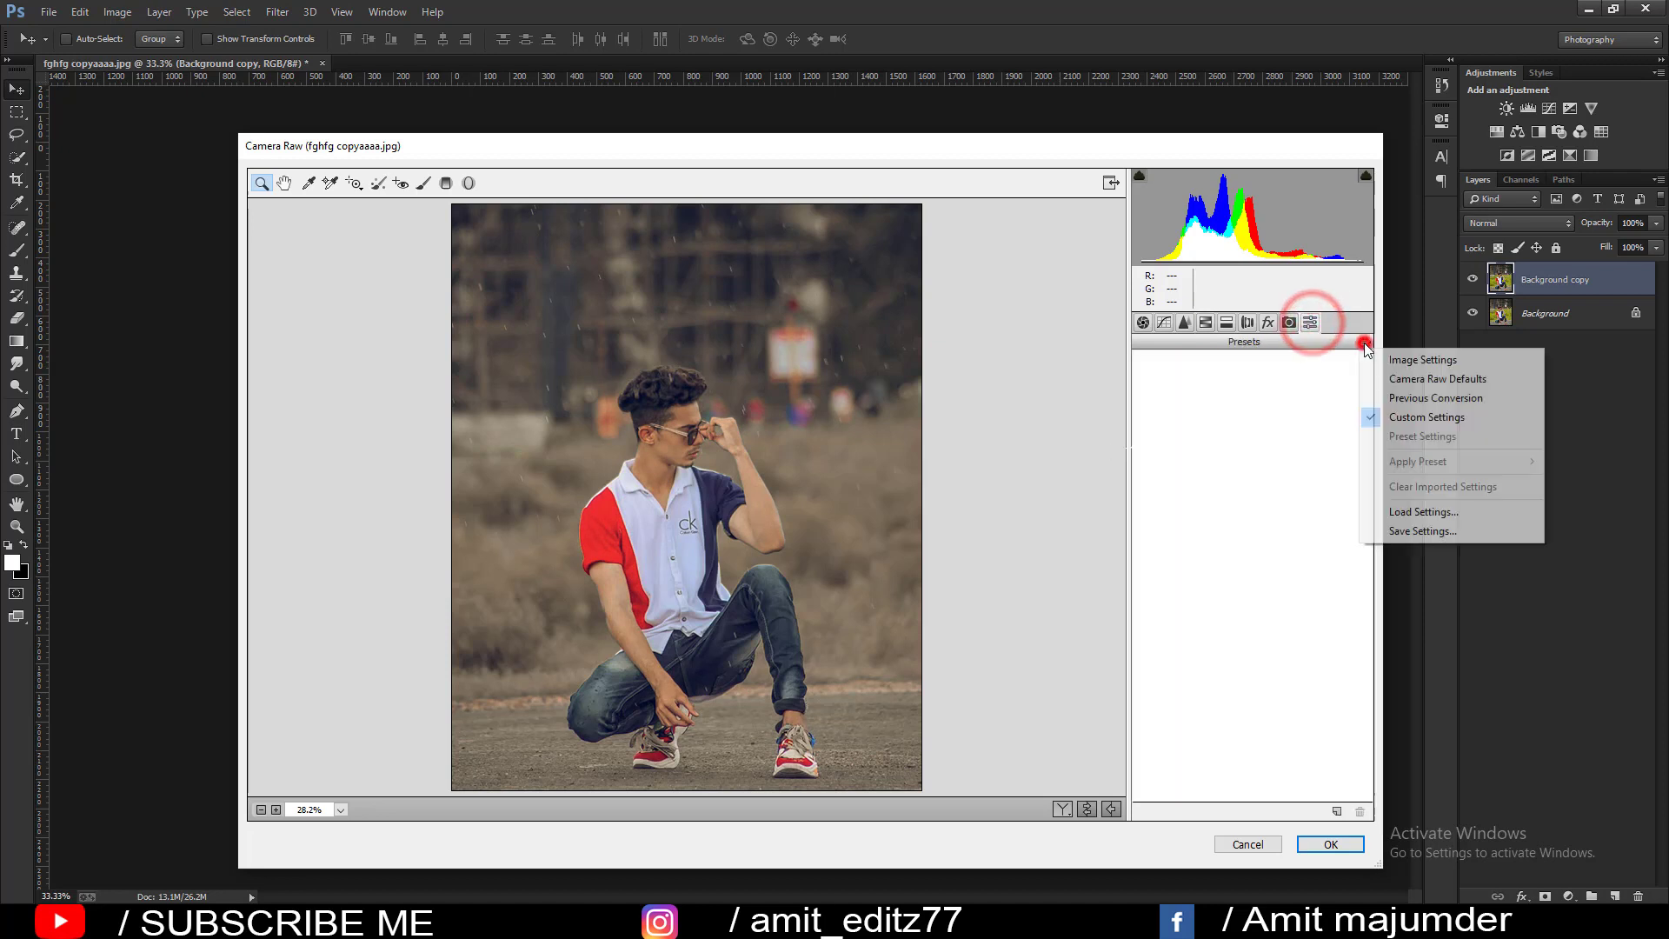
{"action": "left_click", "coordinate": [1423, 531]}
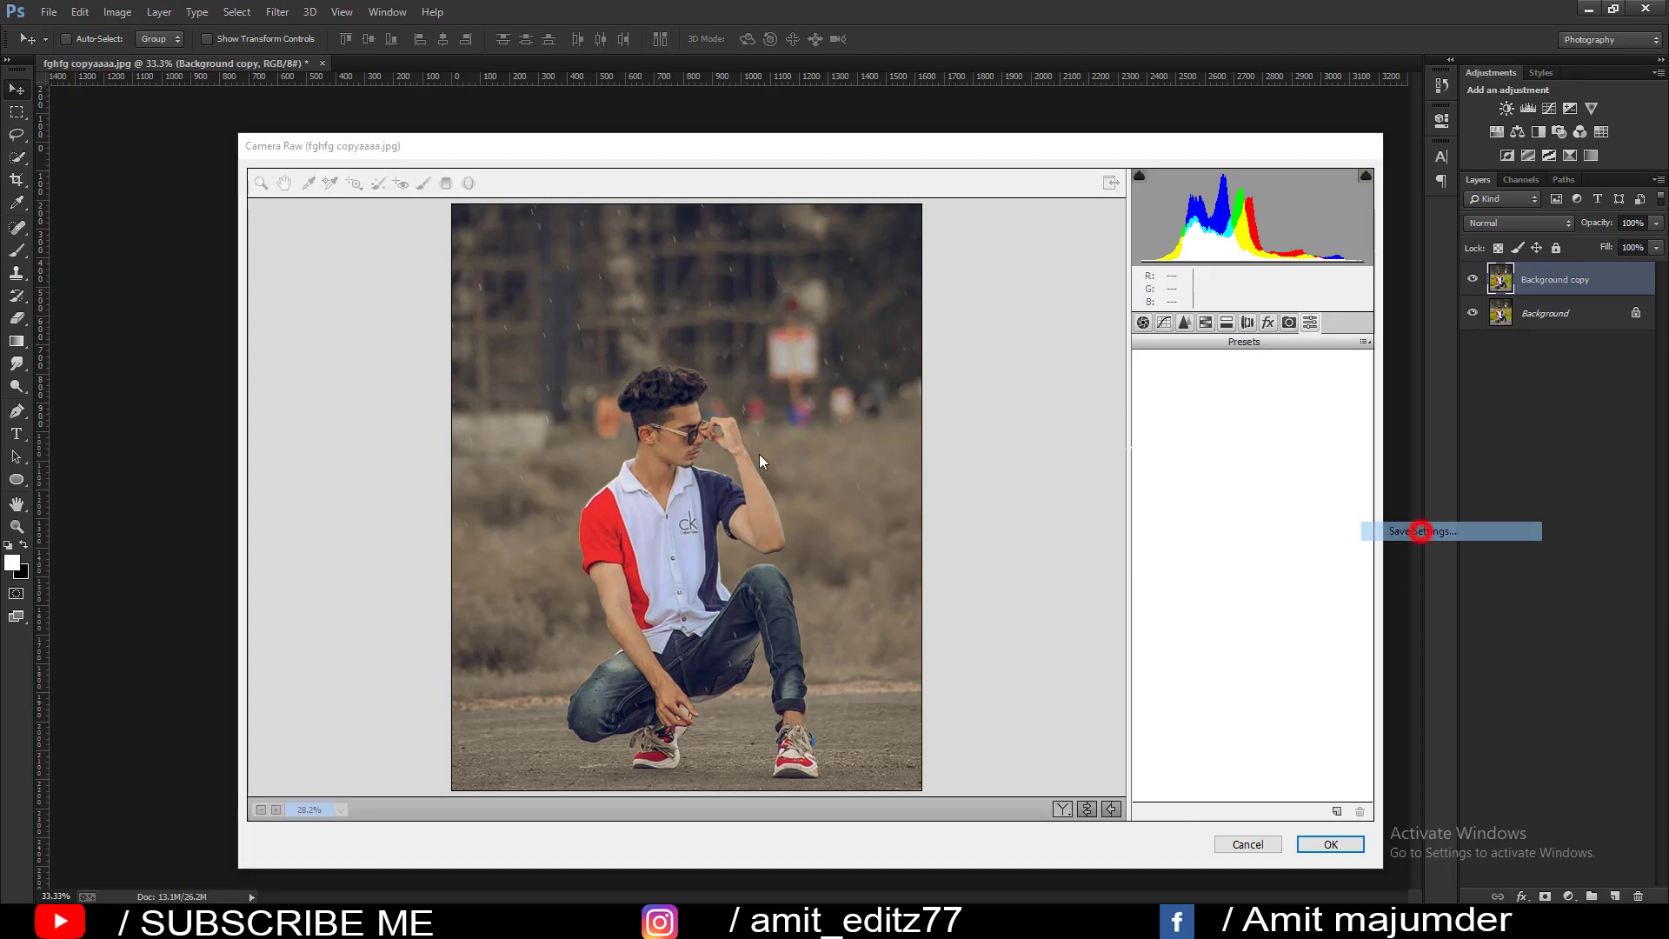
{"action": "left_click", "coordinate": [949, 150]}
{"action": "type", "text": "ms"}
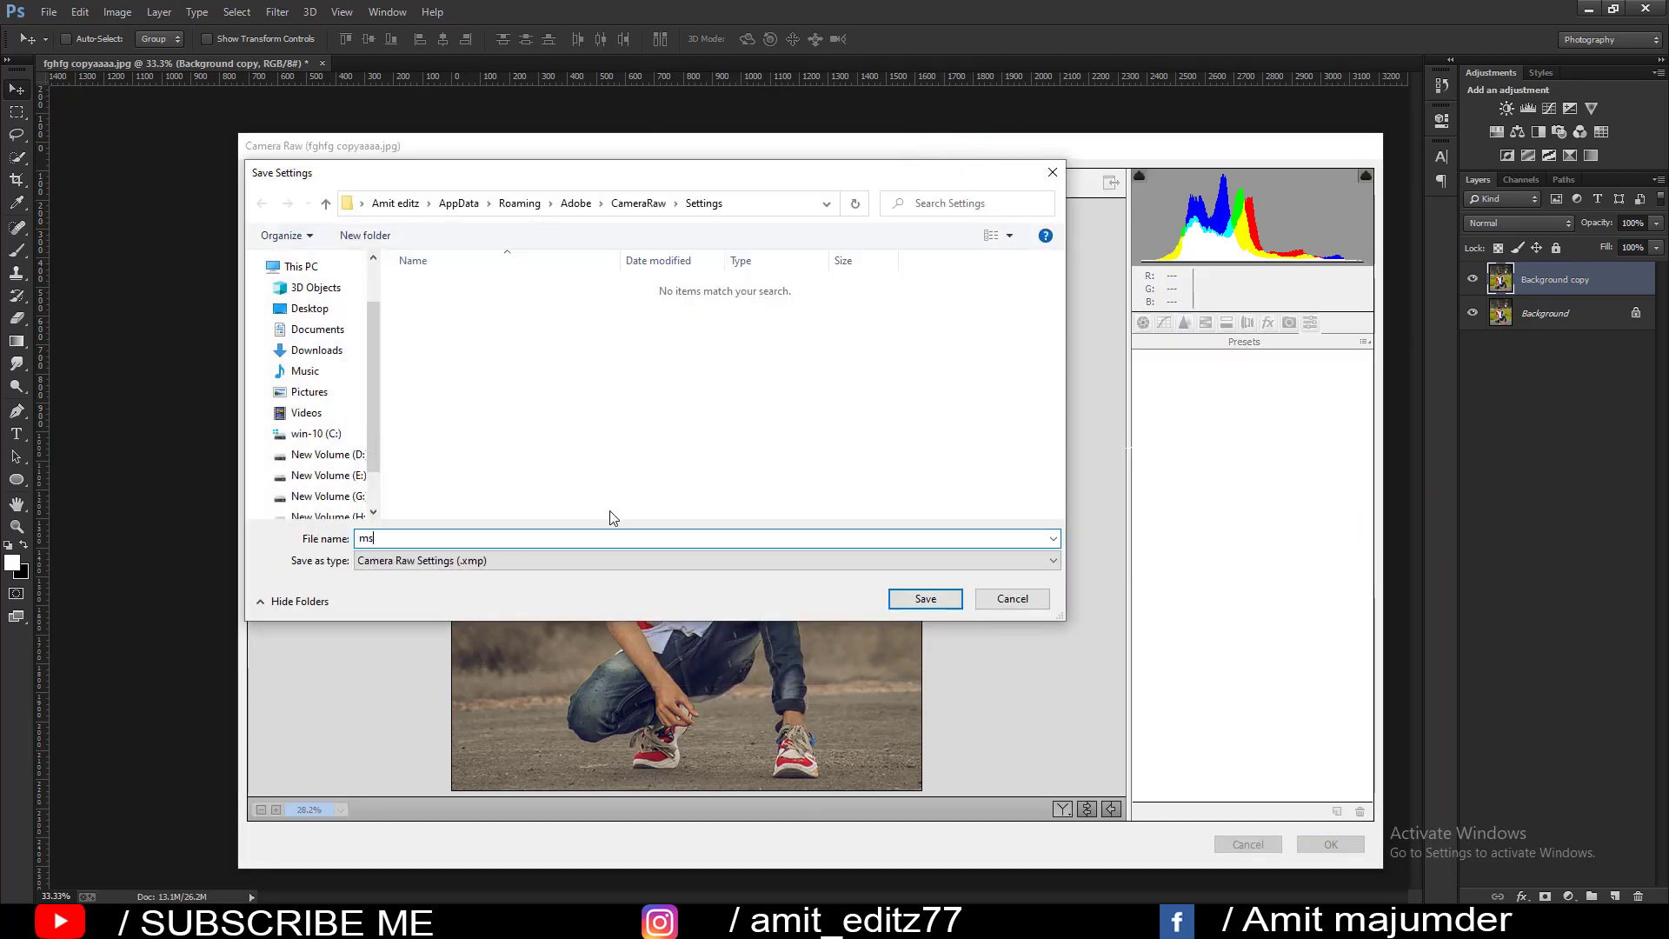
{"action": "type", "text": "n pict"}
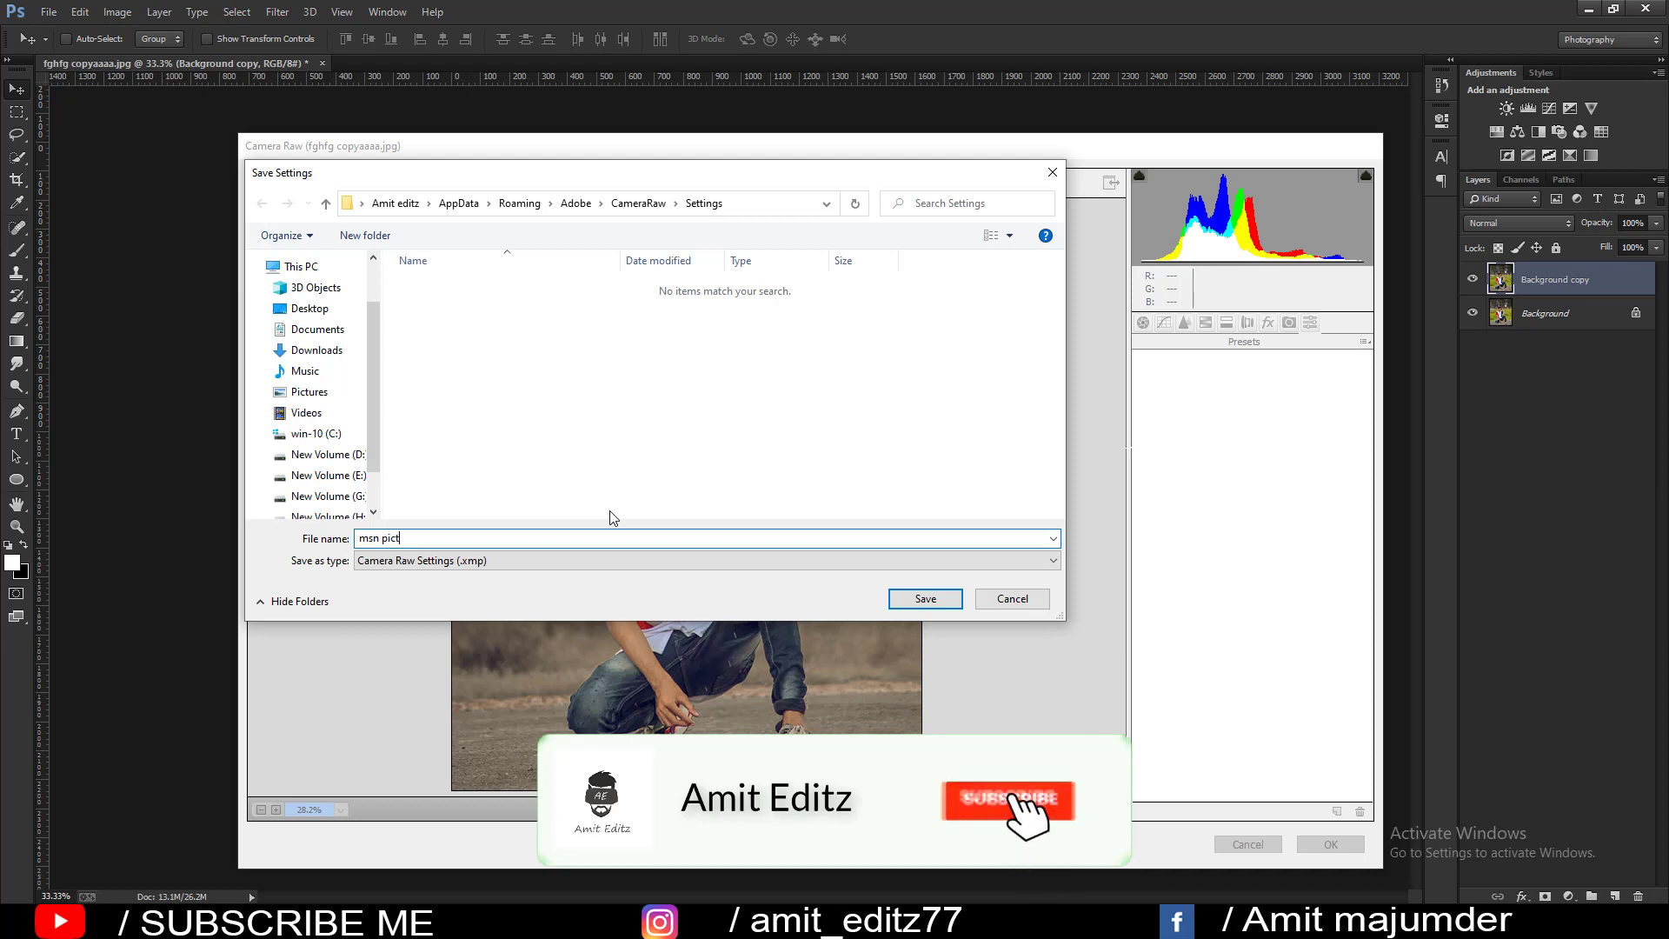
{"action": "type", "text": "ures dr"}
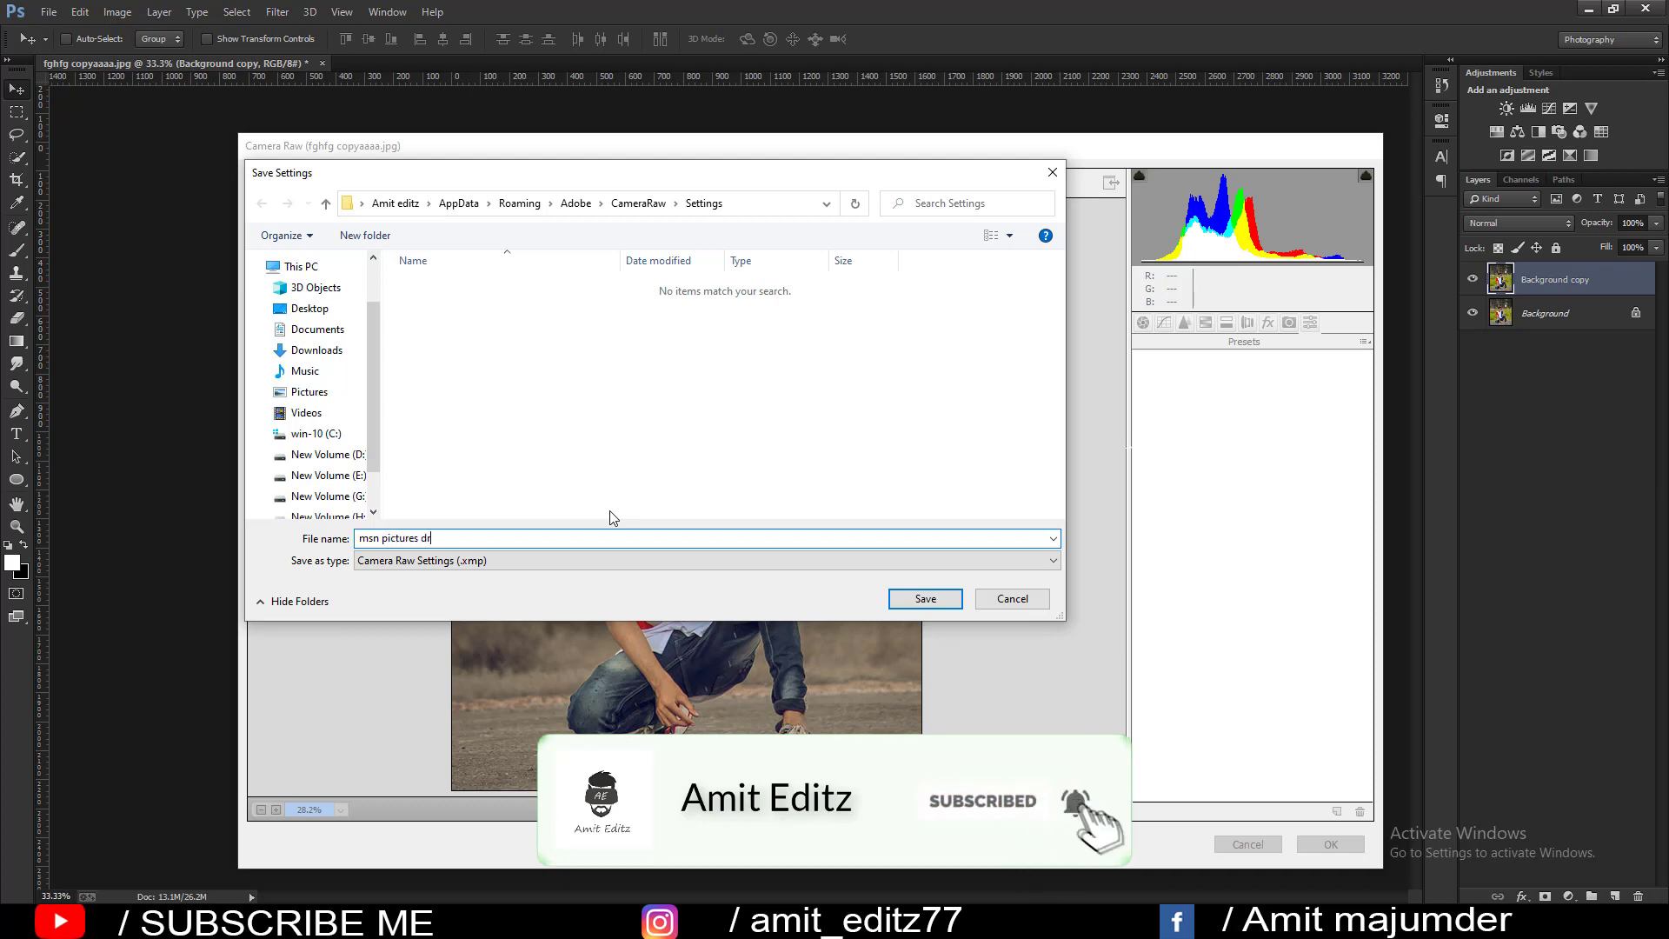
{"action": "type", "text": " preset"}
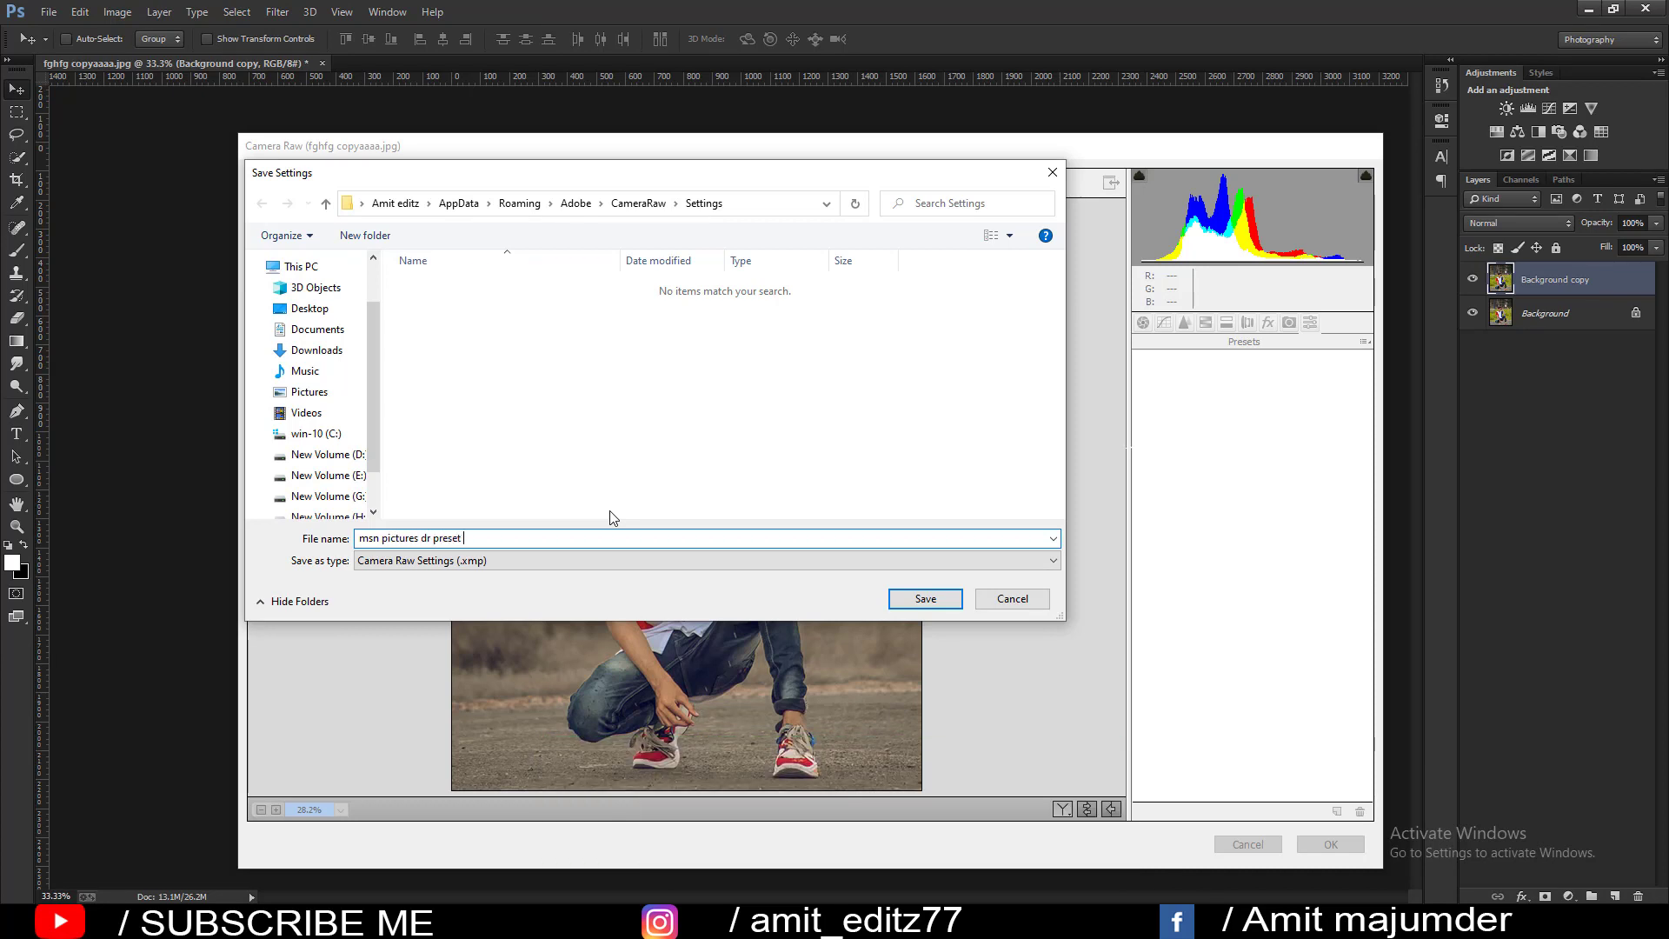
{"action": "left_click", "coordinate": [310, 307]}
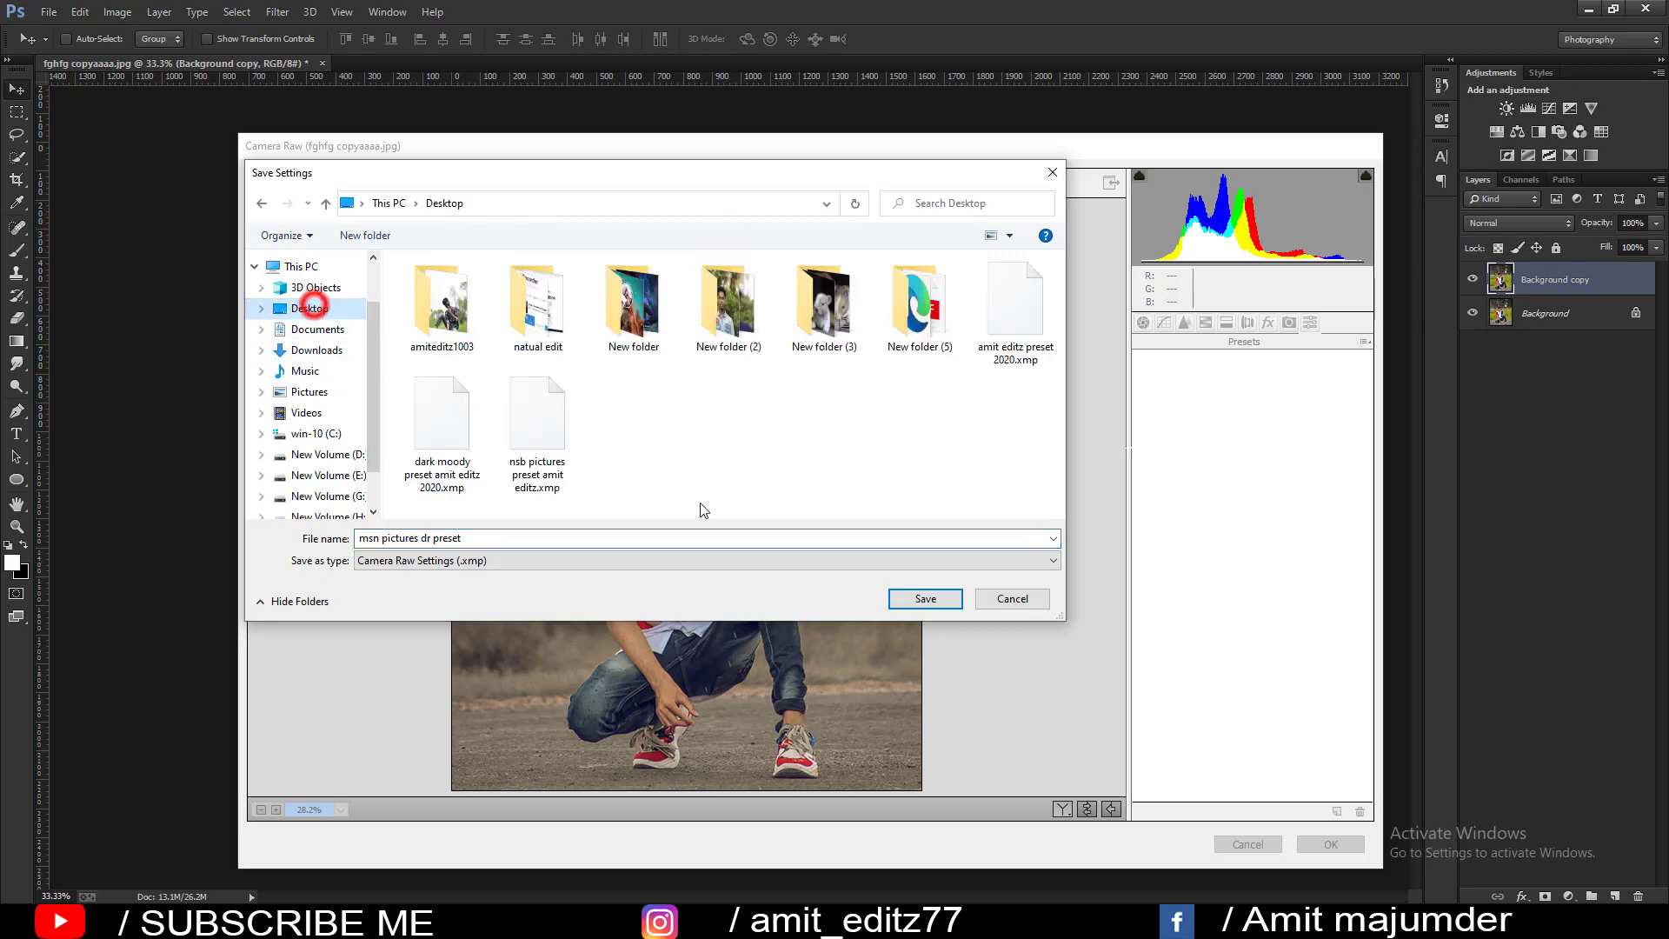
{"action": "left_click", "coordinate": [908, 604]}
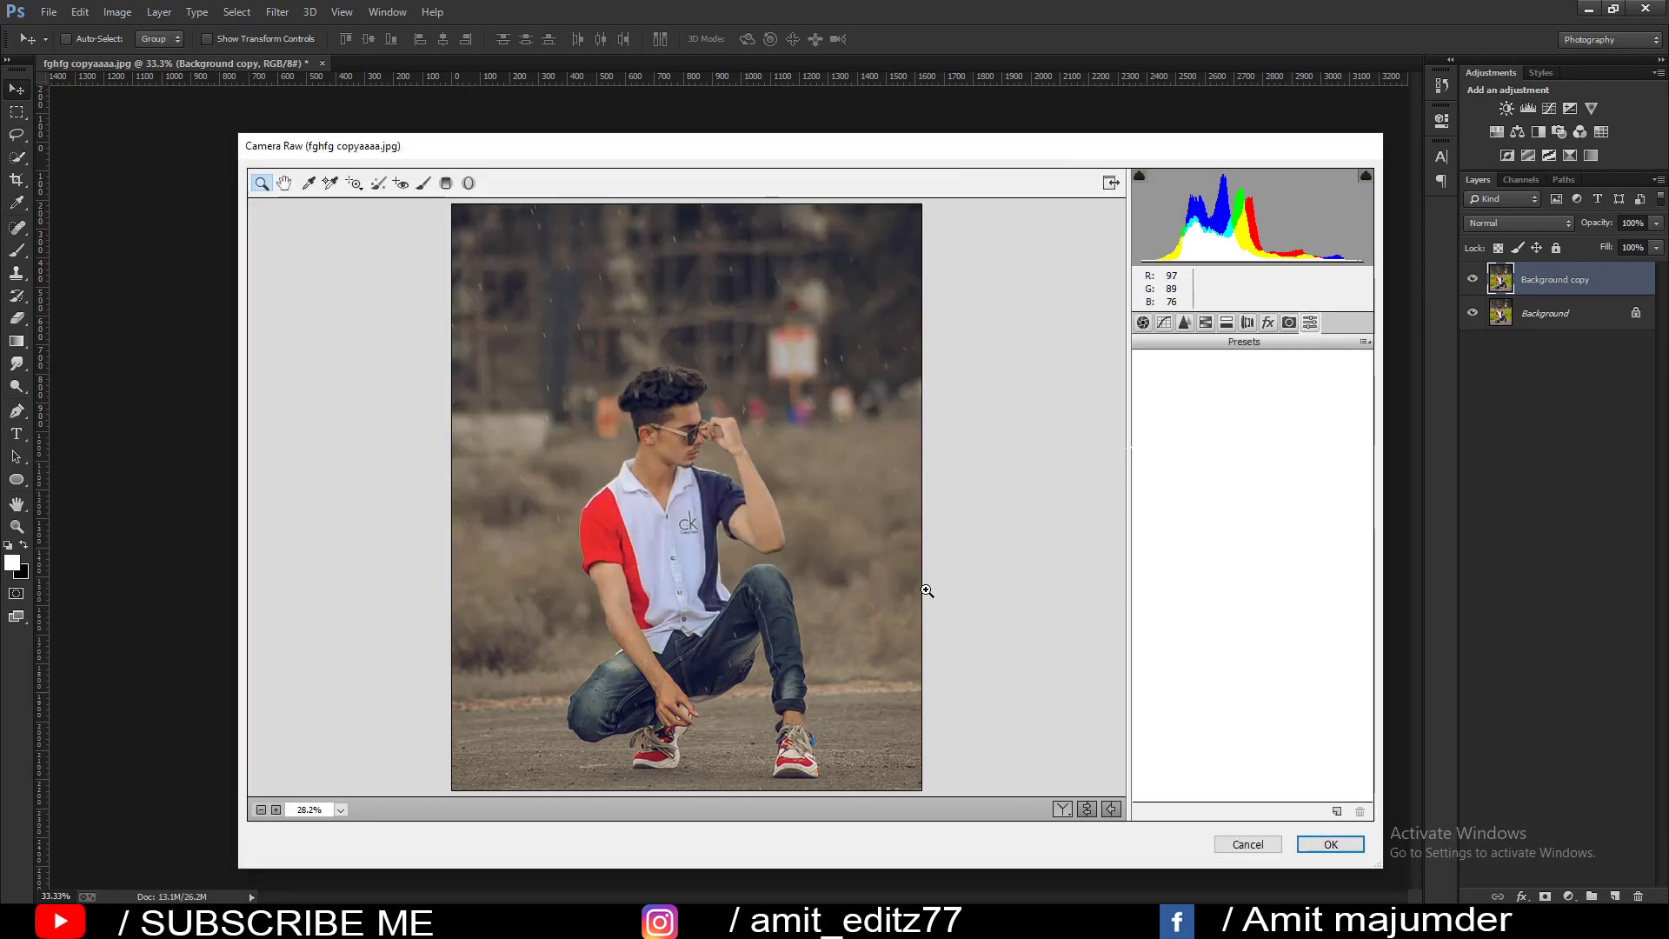
Apply the Camera Raw edits and open fghfgh in a floating window left of the portrait
{"action": "left_click", "coordinate": [1330, 844]}
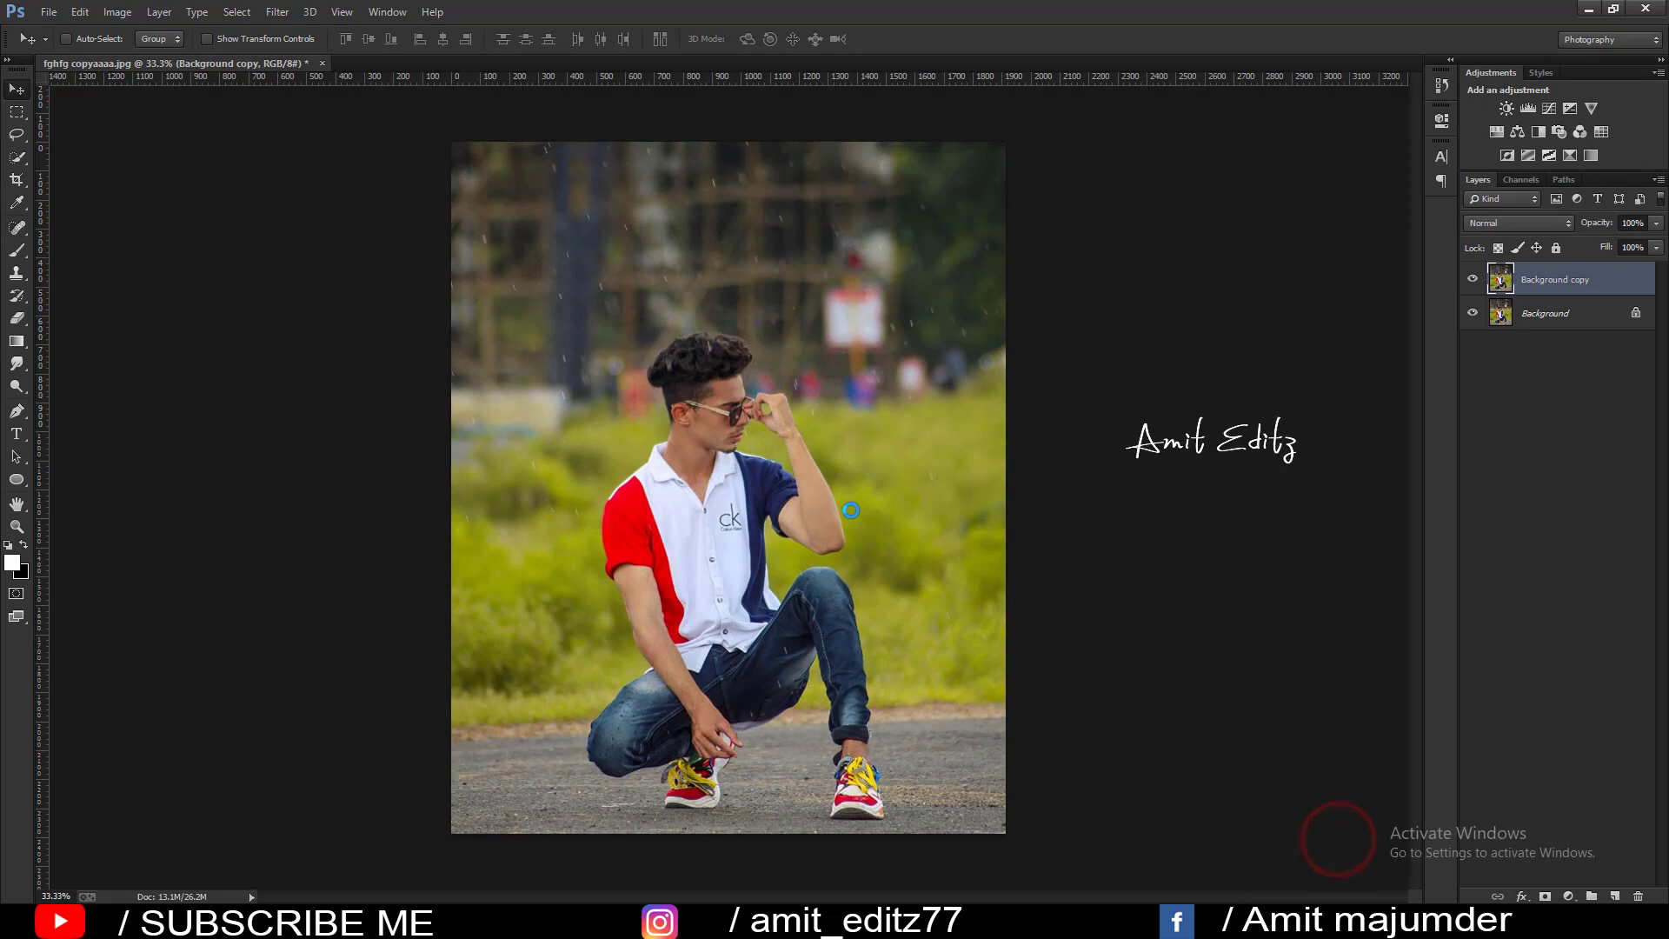
{"action": "left_click", "coordinate": [49, 14]}
{"action": "left_click", "coordinate": [69, 45]}
{"action": "left_click", "coordinate": [584, 165]}
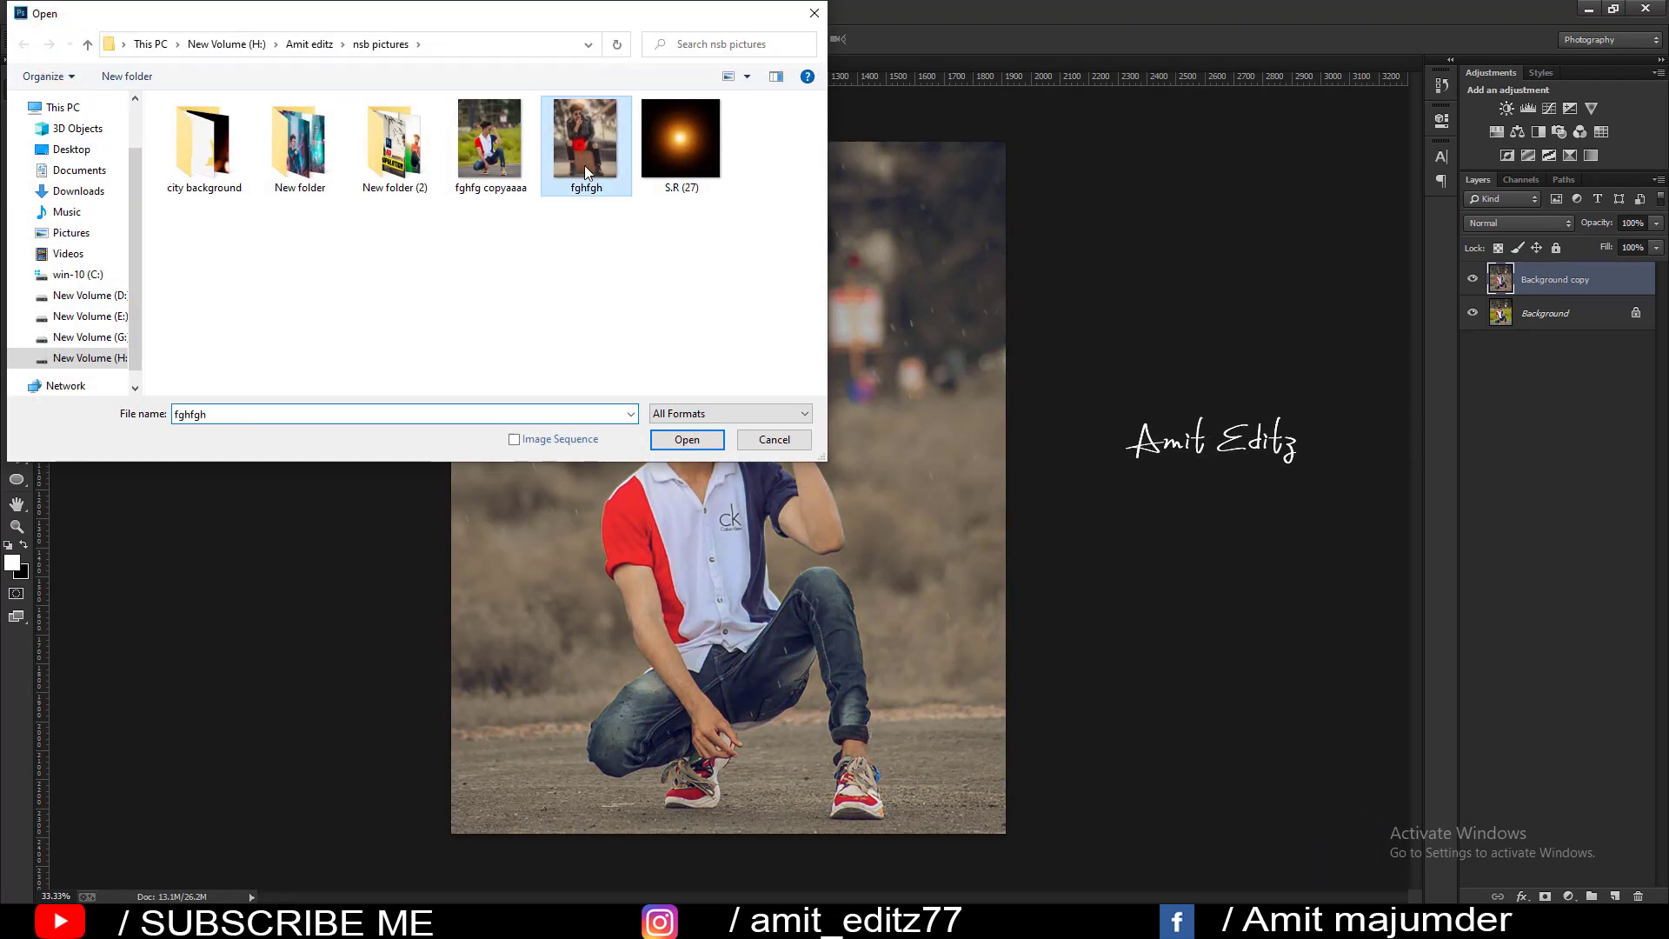
{"action": "double_click", "coordinate": [584, 165]}
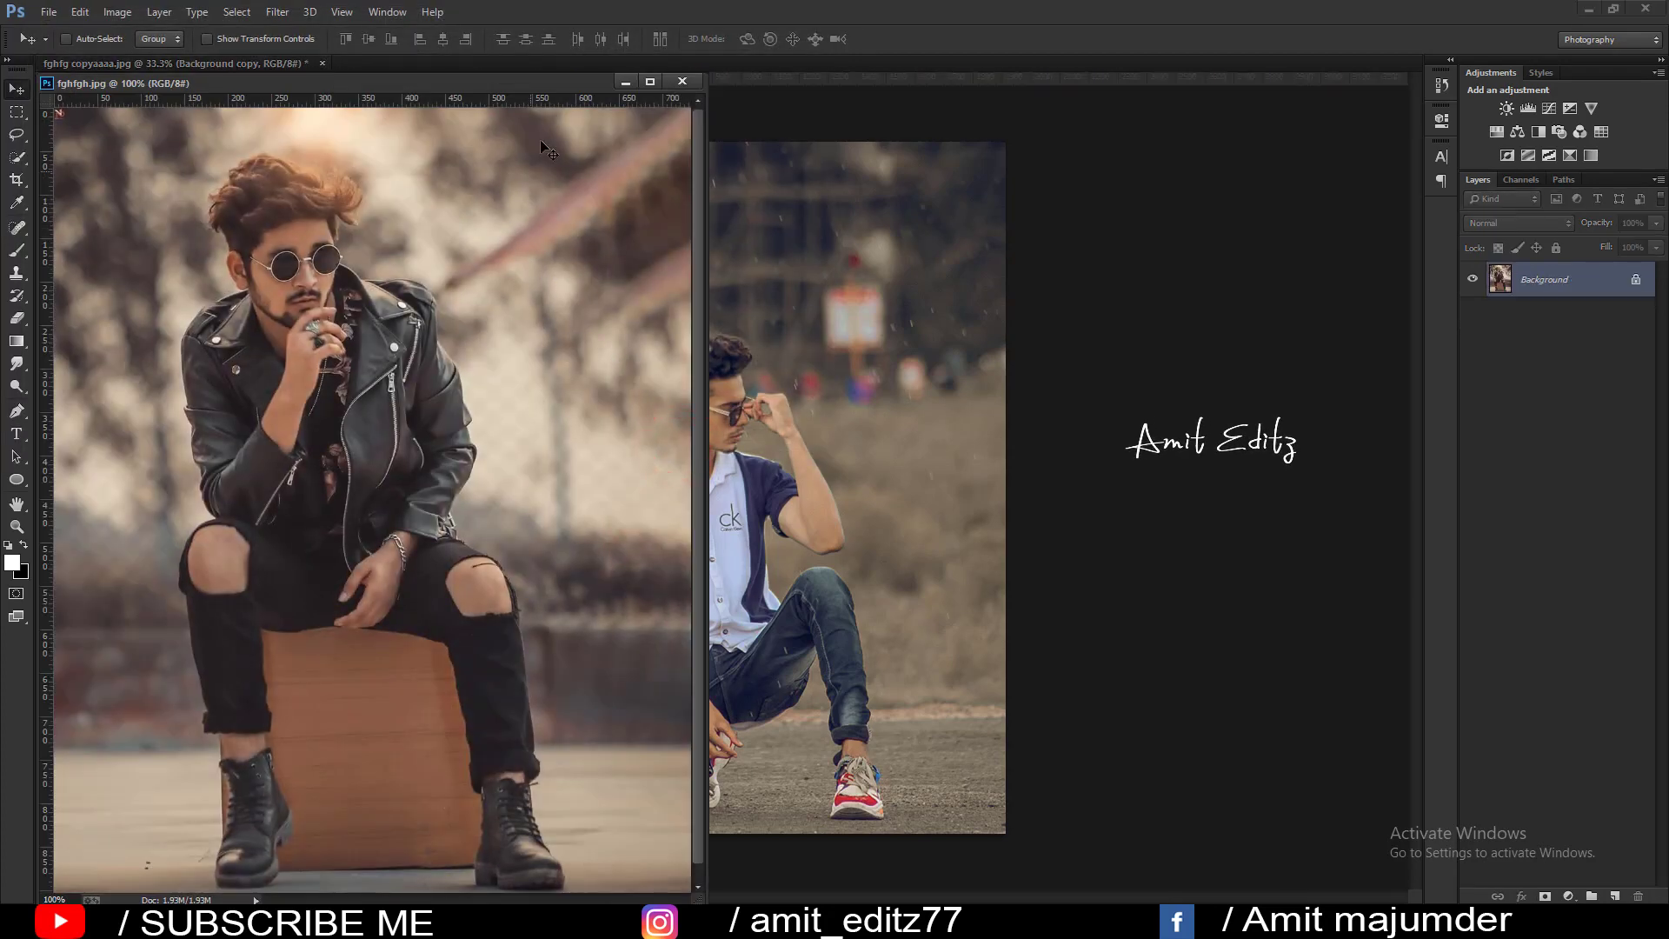
{"action": "left_click_drag", "start_coordinate": [553, 93], "coordinate": [425, 99]}
{"action": "left_click", "coordinate": [816, 452]}
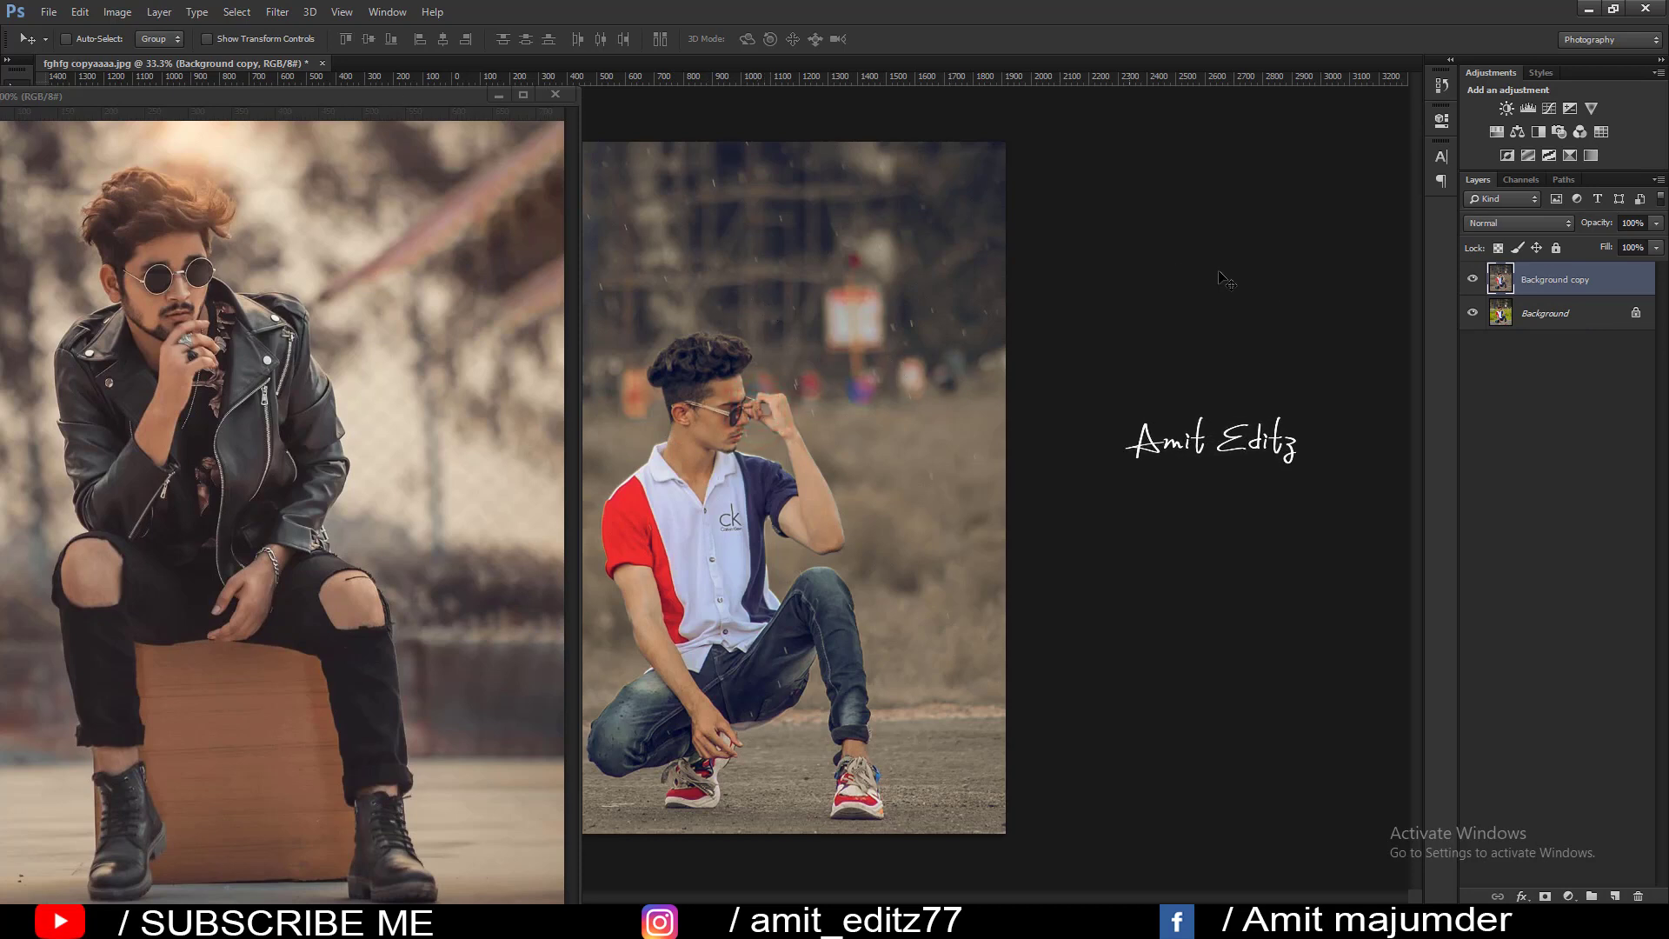
In Camera Raw Basic, set Whites -100, Shadows -26, Highlights +71, with slight Contrast and warmth, Tint 0
{"action": "left_click", "coordinate": [276, 12]}
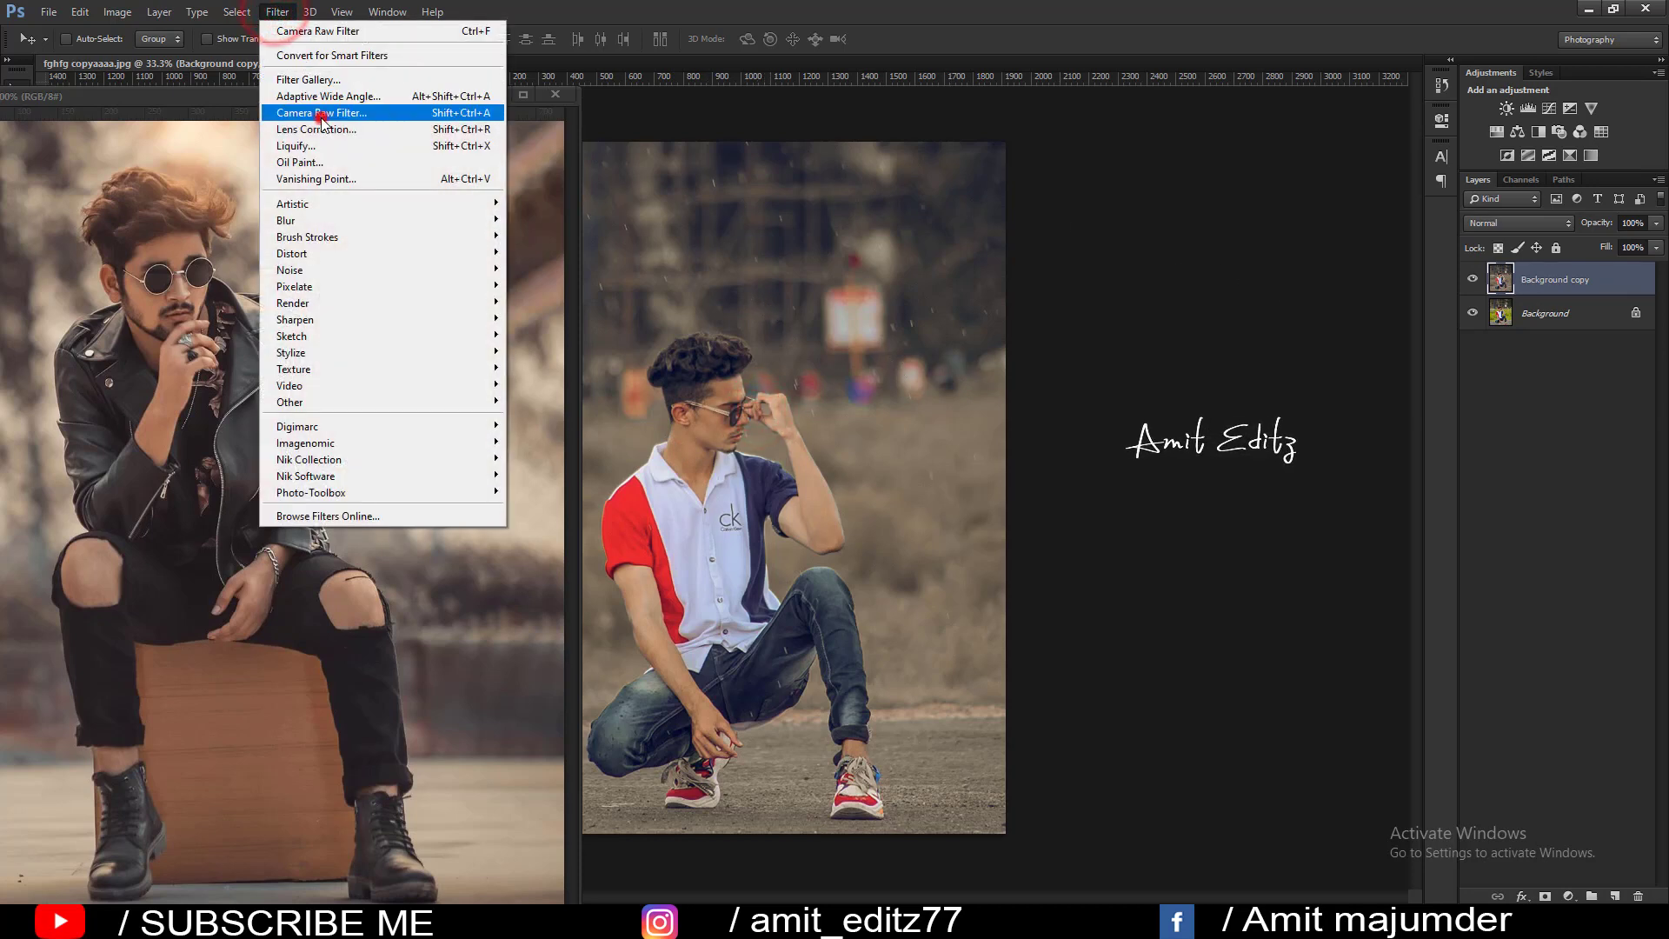
{"action": "left_click", "coordinate": [320, 117]}
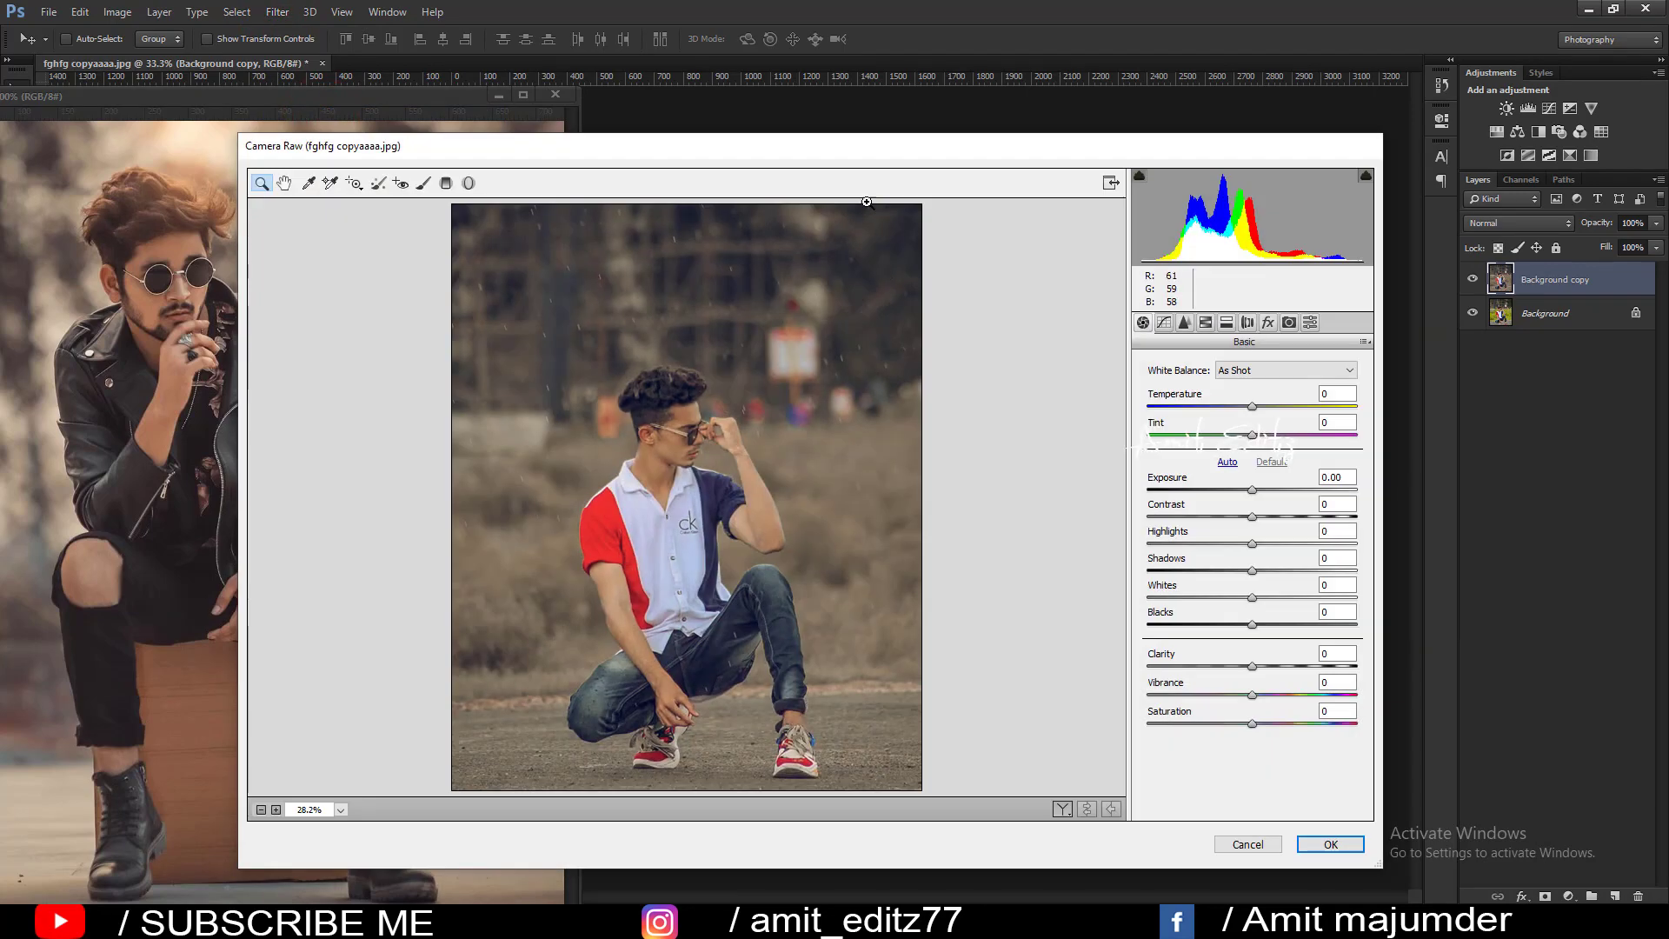
{"action": "left_click", "coordinate": [850, 162]}
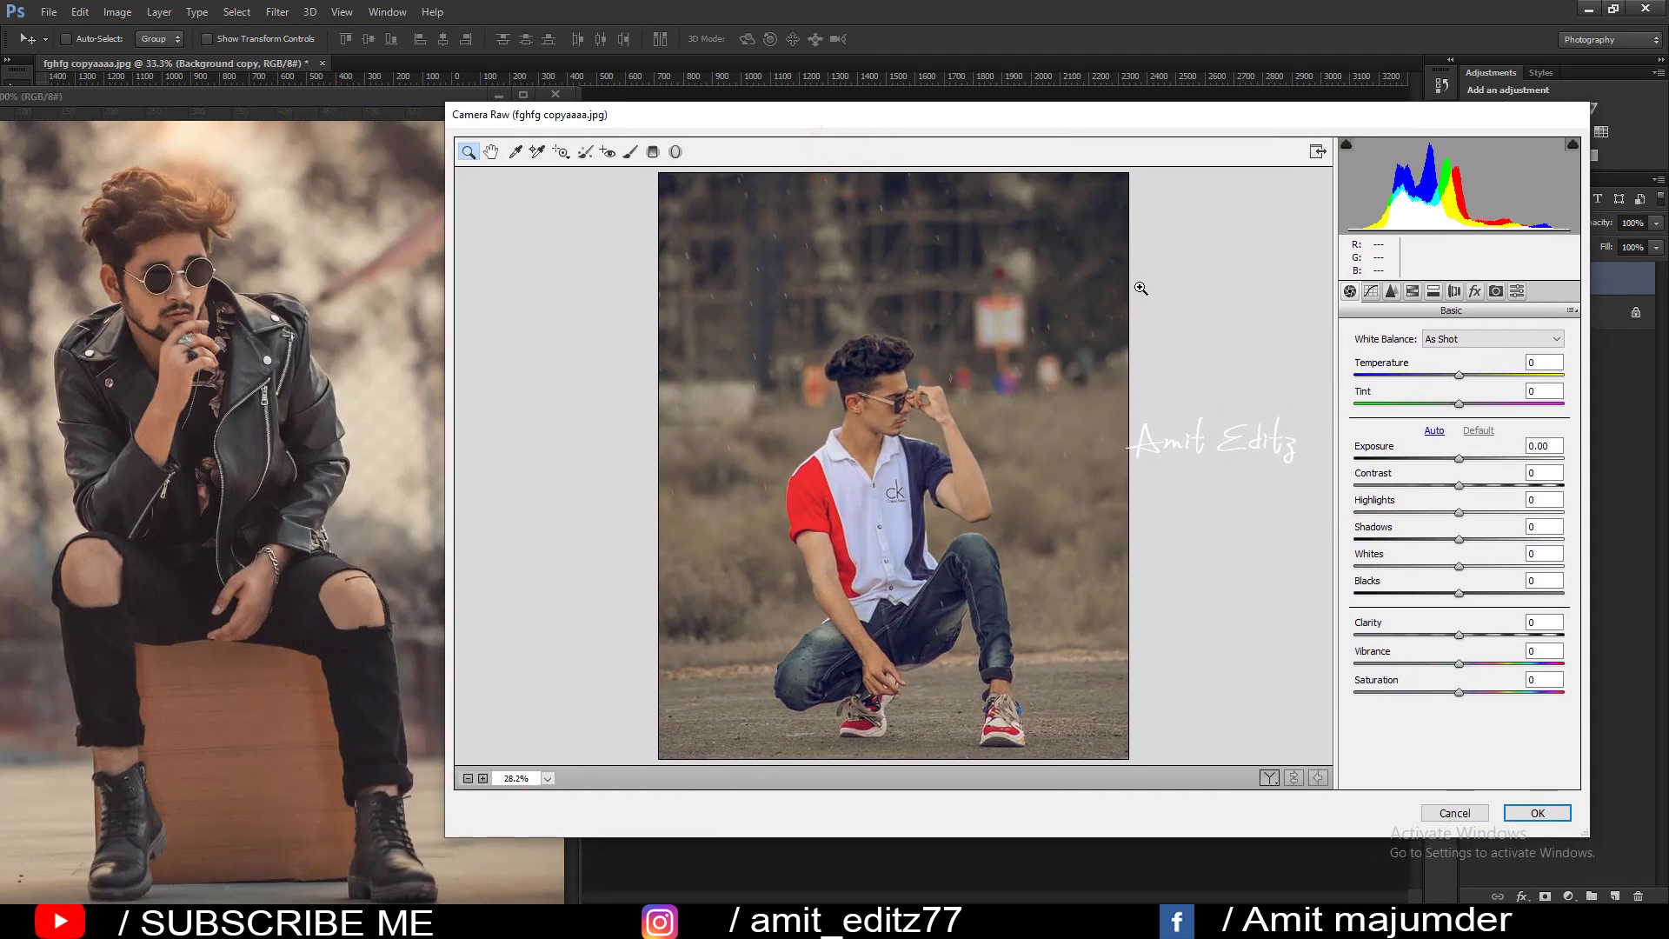
{"action": "left_click_drag", "start_coordinate": [1461, 566], "coordinate": [1353, 566]}
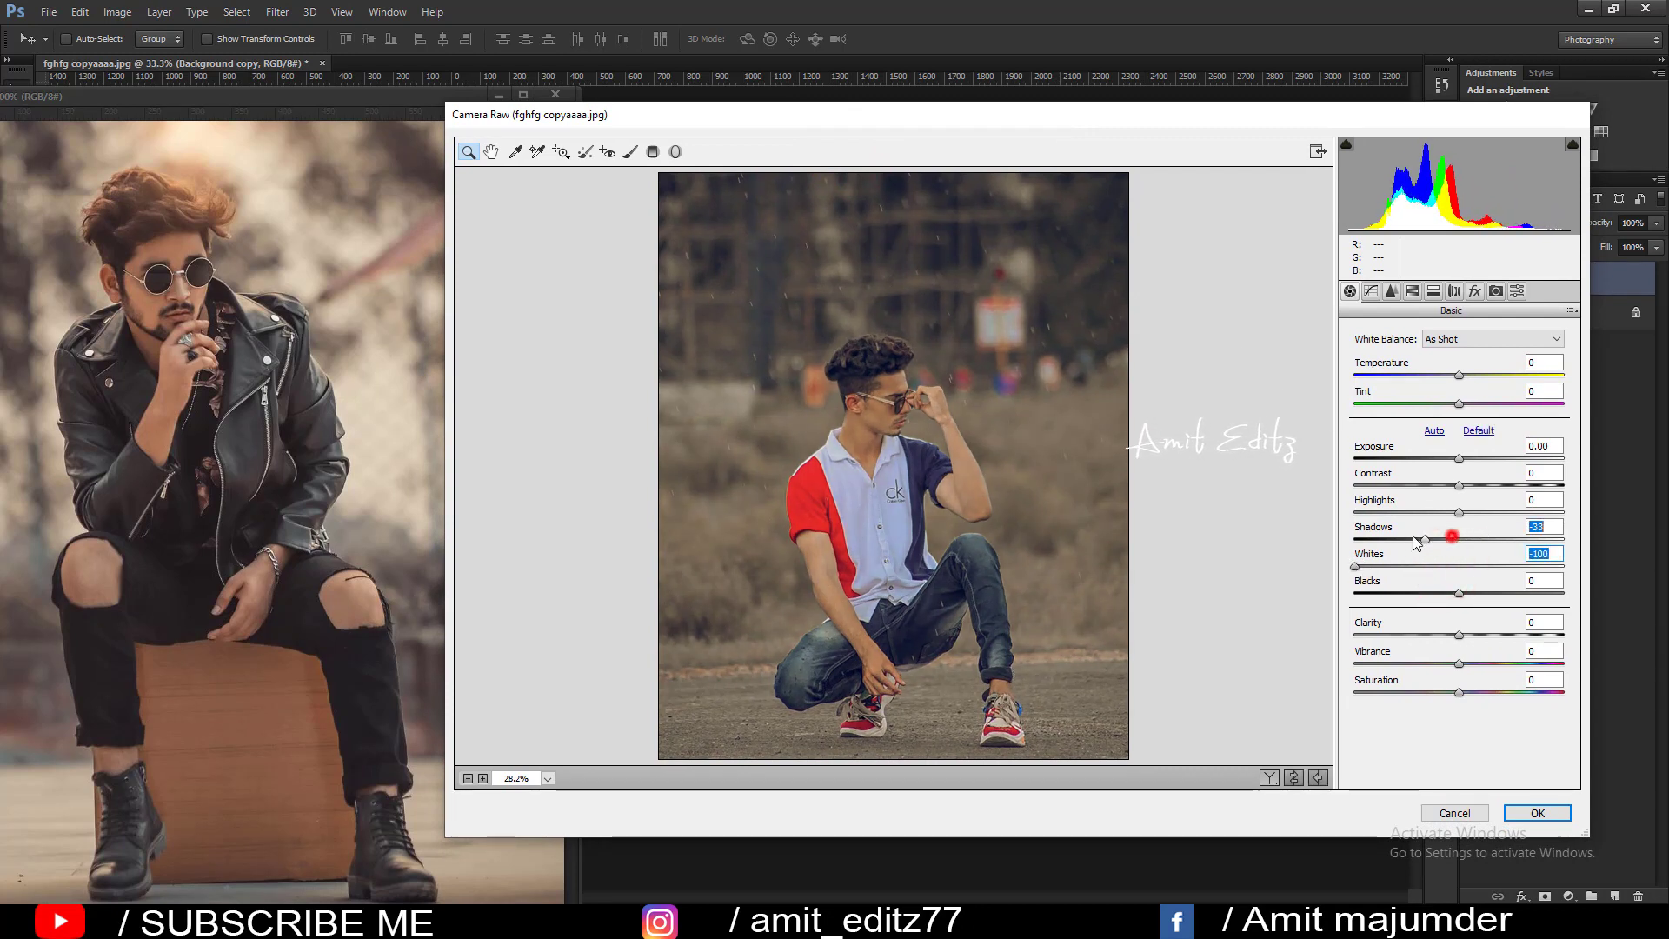
{"action": "mouse_move", "coordinate": [1417, 542]}
{"action": "left_mouse_down"}
{"action": "mouse_move", "coordinate": [1353, 540]}
{"action": "mouse_move", "coordinate": [1432, 539]}
{"action": "mouse_move", "coordinate": [1515, 593]}
{"action": "mouse_move", "coordinate": [1467, 592]}
{"action": "mouse_move", "coordinate": [1469, 642]}
{"action": "left_mouse_up"}
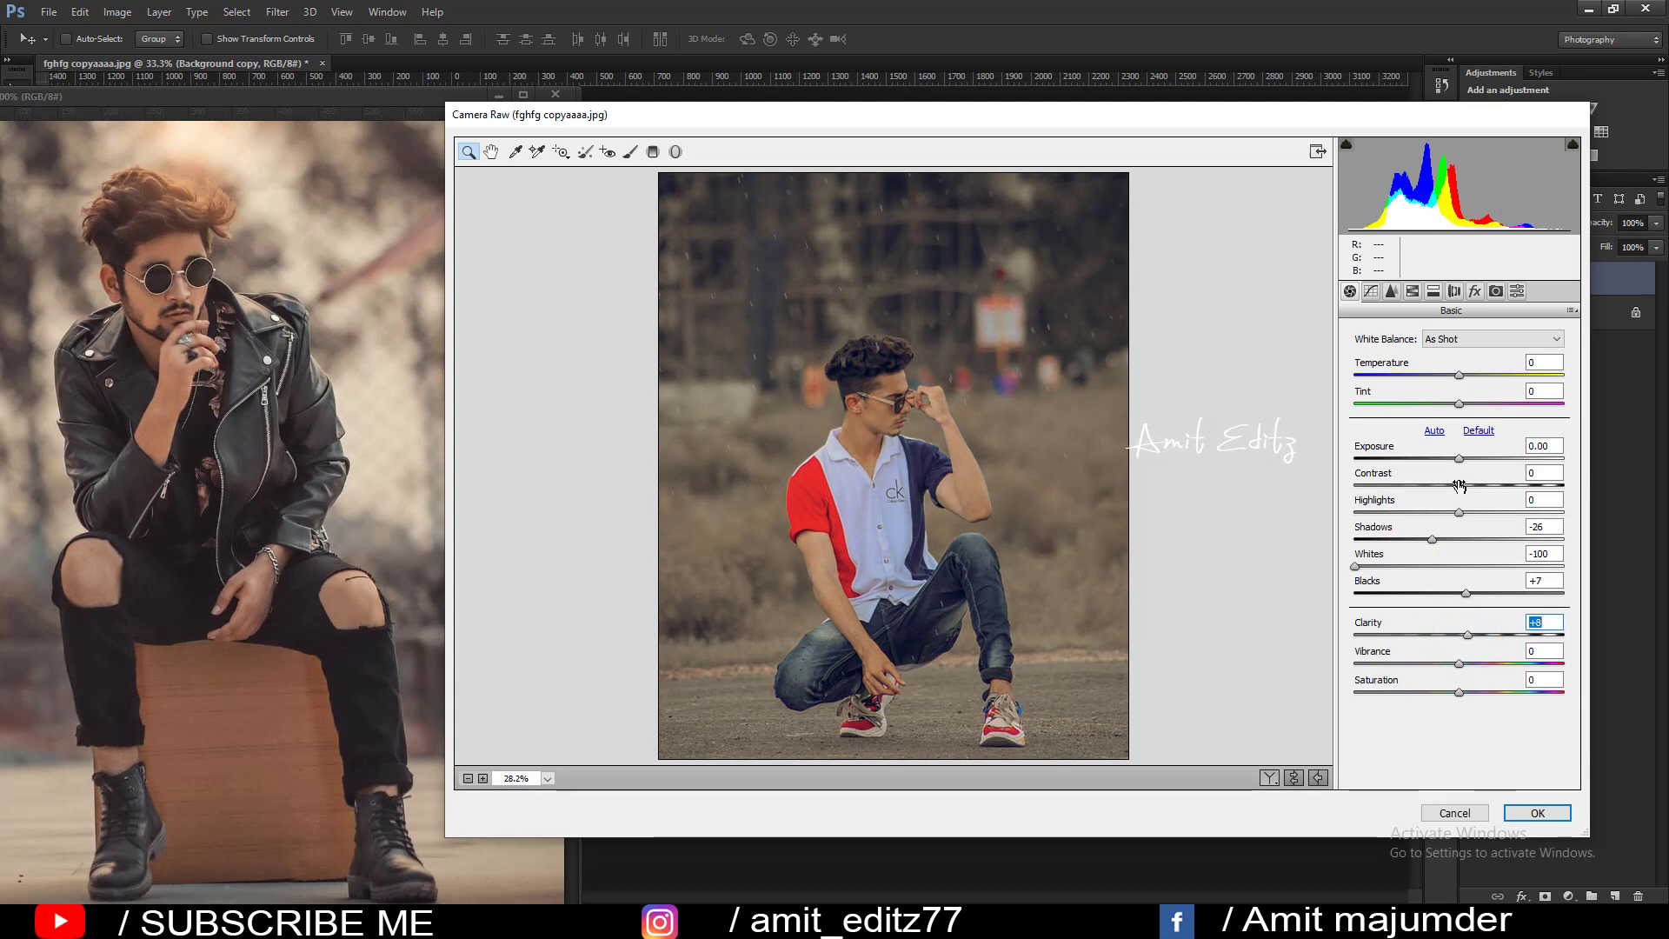
{"action": "left_click_drag", "start_coordinate": [1459, 485], "coordinate": [1462, 485]}
{"action": "left_click_drag", "start_coordinate": [1459, 375], "coordinate": [1460, 375]}
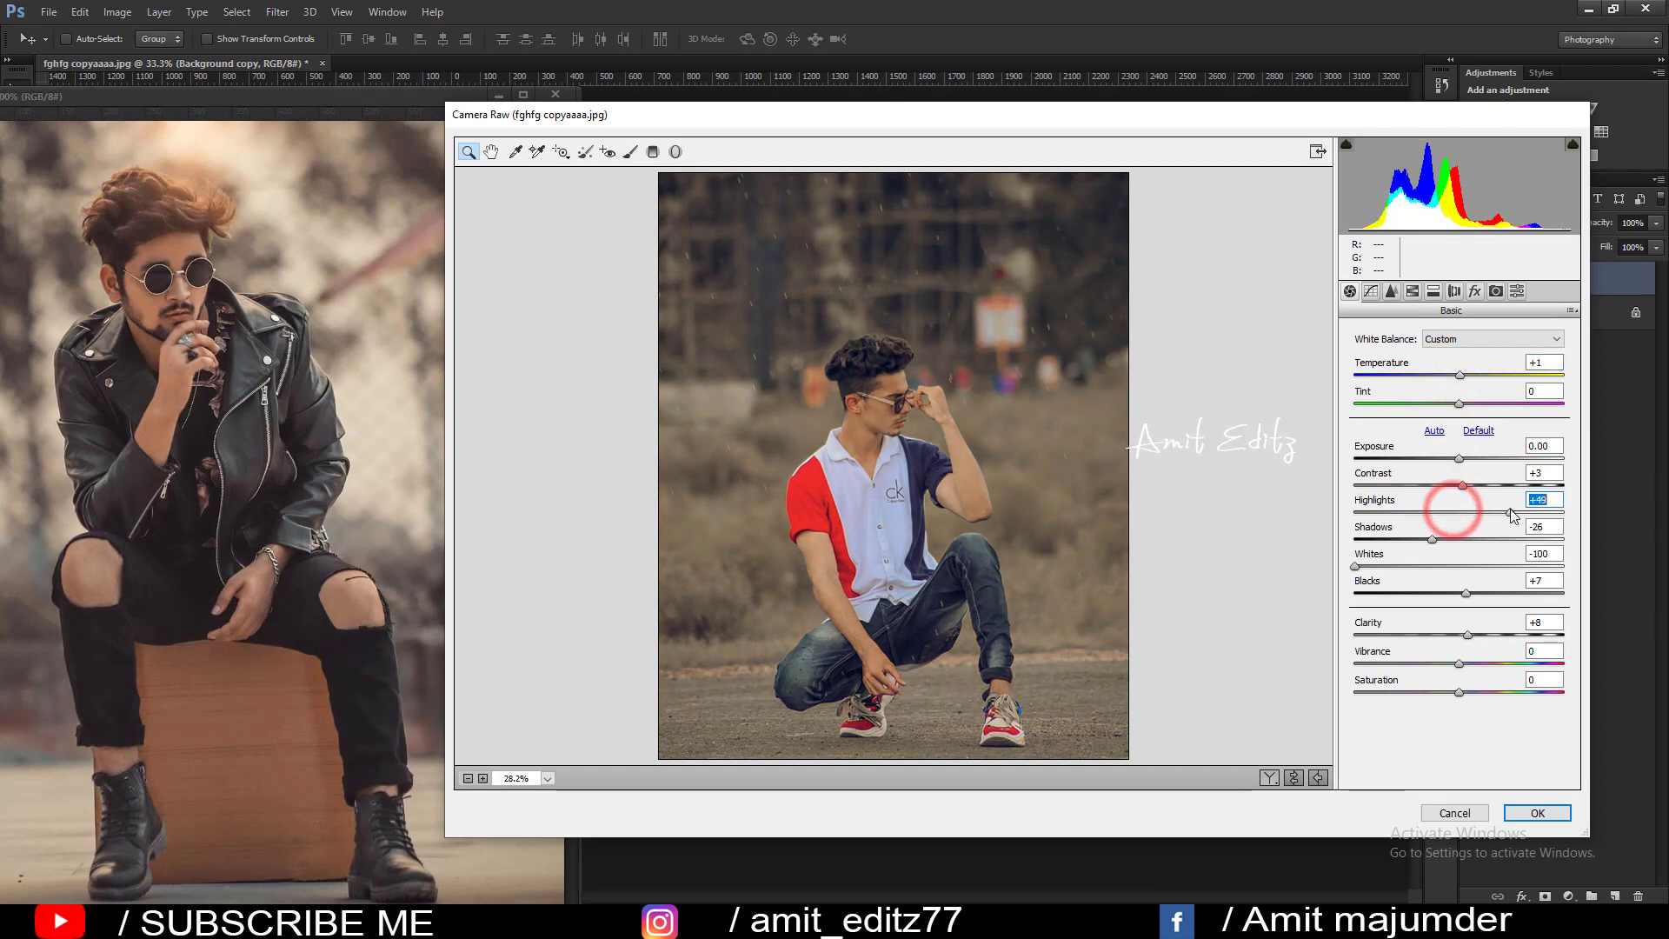
{"action": "left_click_drag", "start_coordinate": [1459, 513], "coordinate": [1536, 512]}
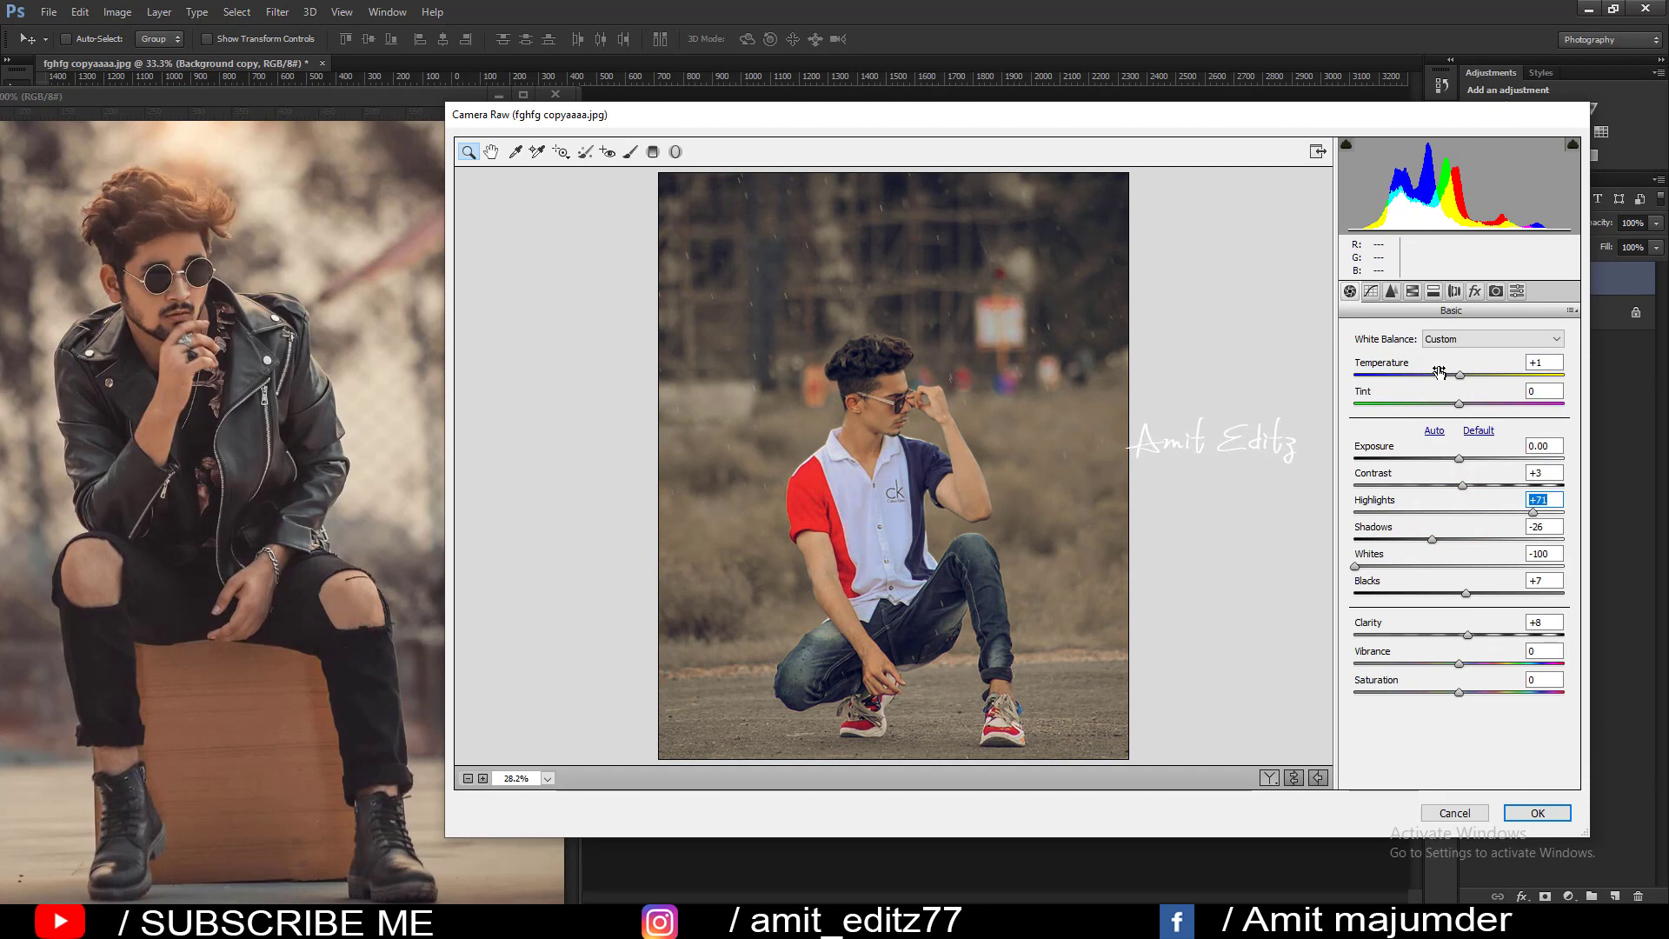
{"action": "left_click_drag", "start_coordinate": [1463, 405], "coordinate": [1452, 405]}
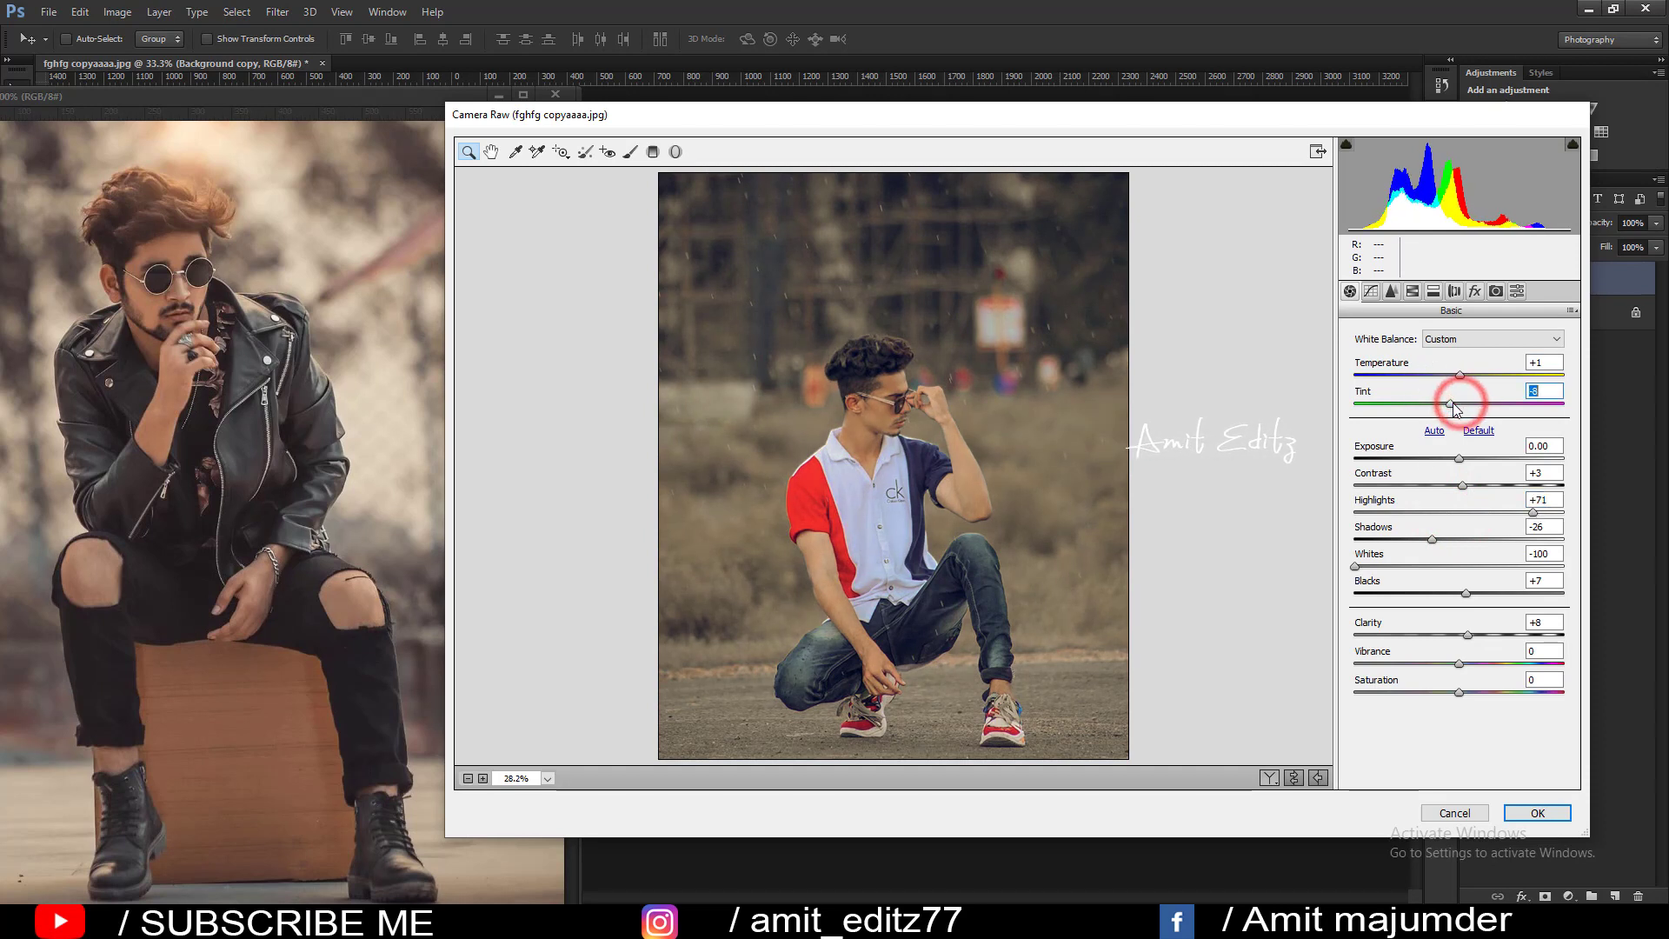
{"action": "double_click", "coordinate": [1451, 404]}
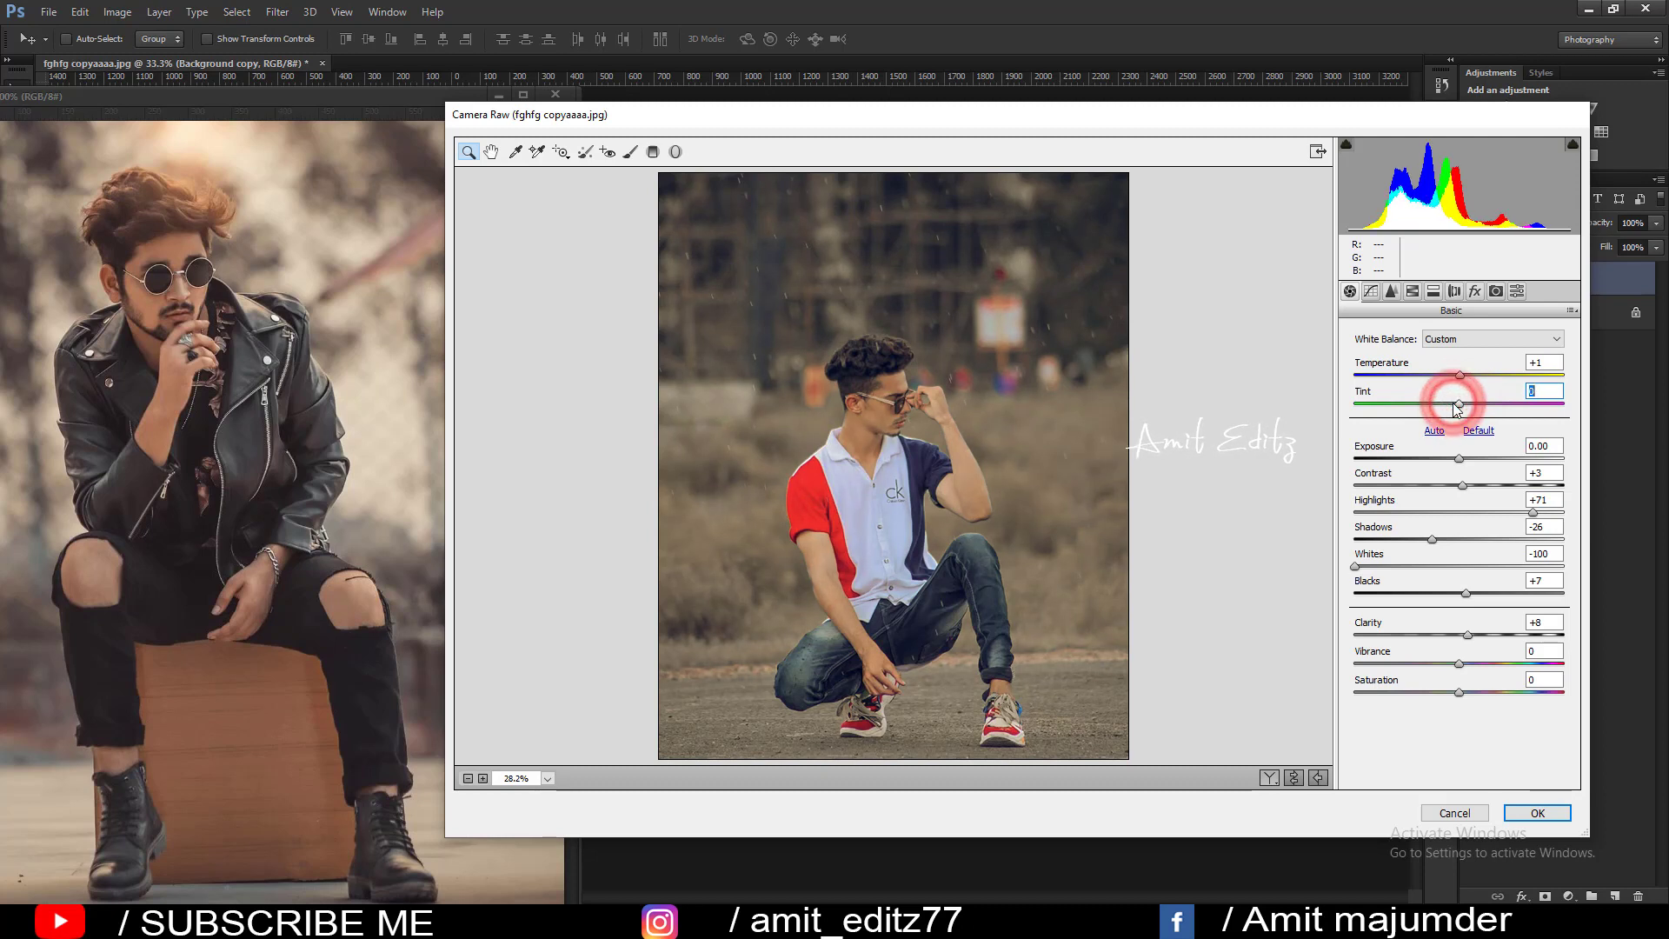
Raise the blue tone-curve black point to output 13 and lower Yellows saturation to -12
{"action": "left_click", "coordinate": [1371, 292]}
{"action": "left_click", "coordinate": [1392, 291]}
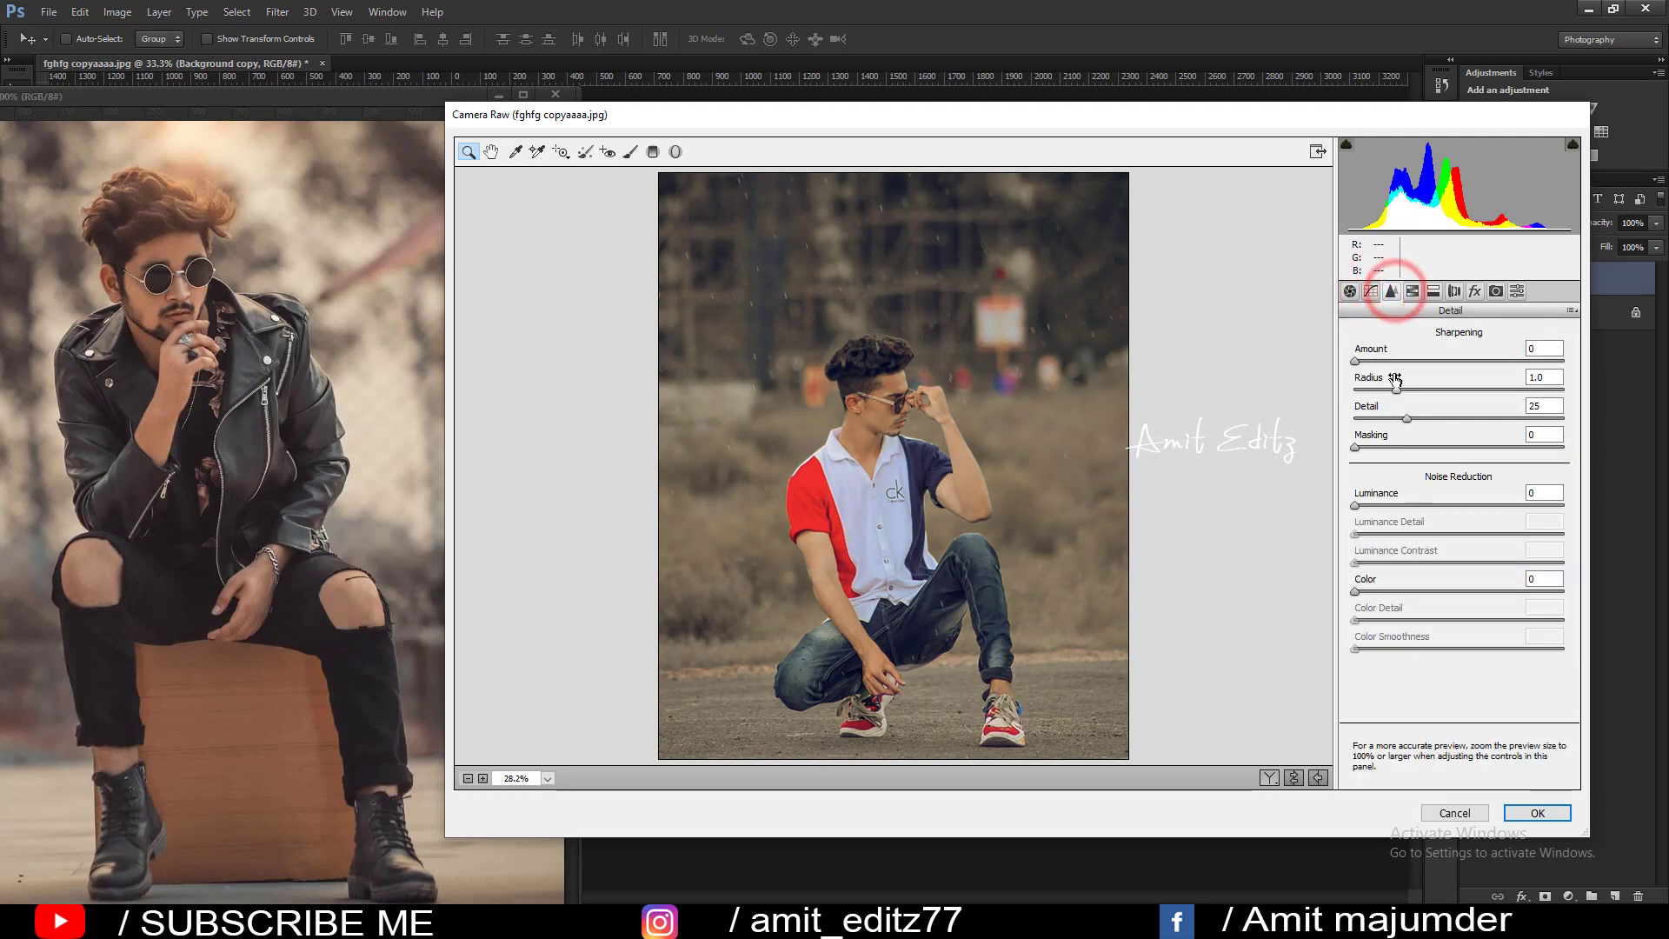
{"action": "left_click", "coordinate": [1371, 291]}
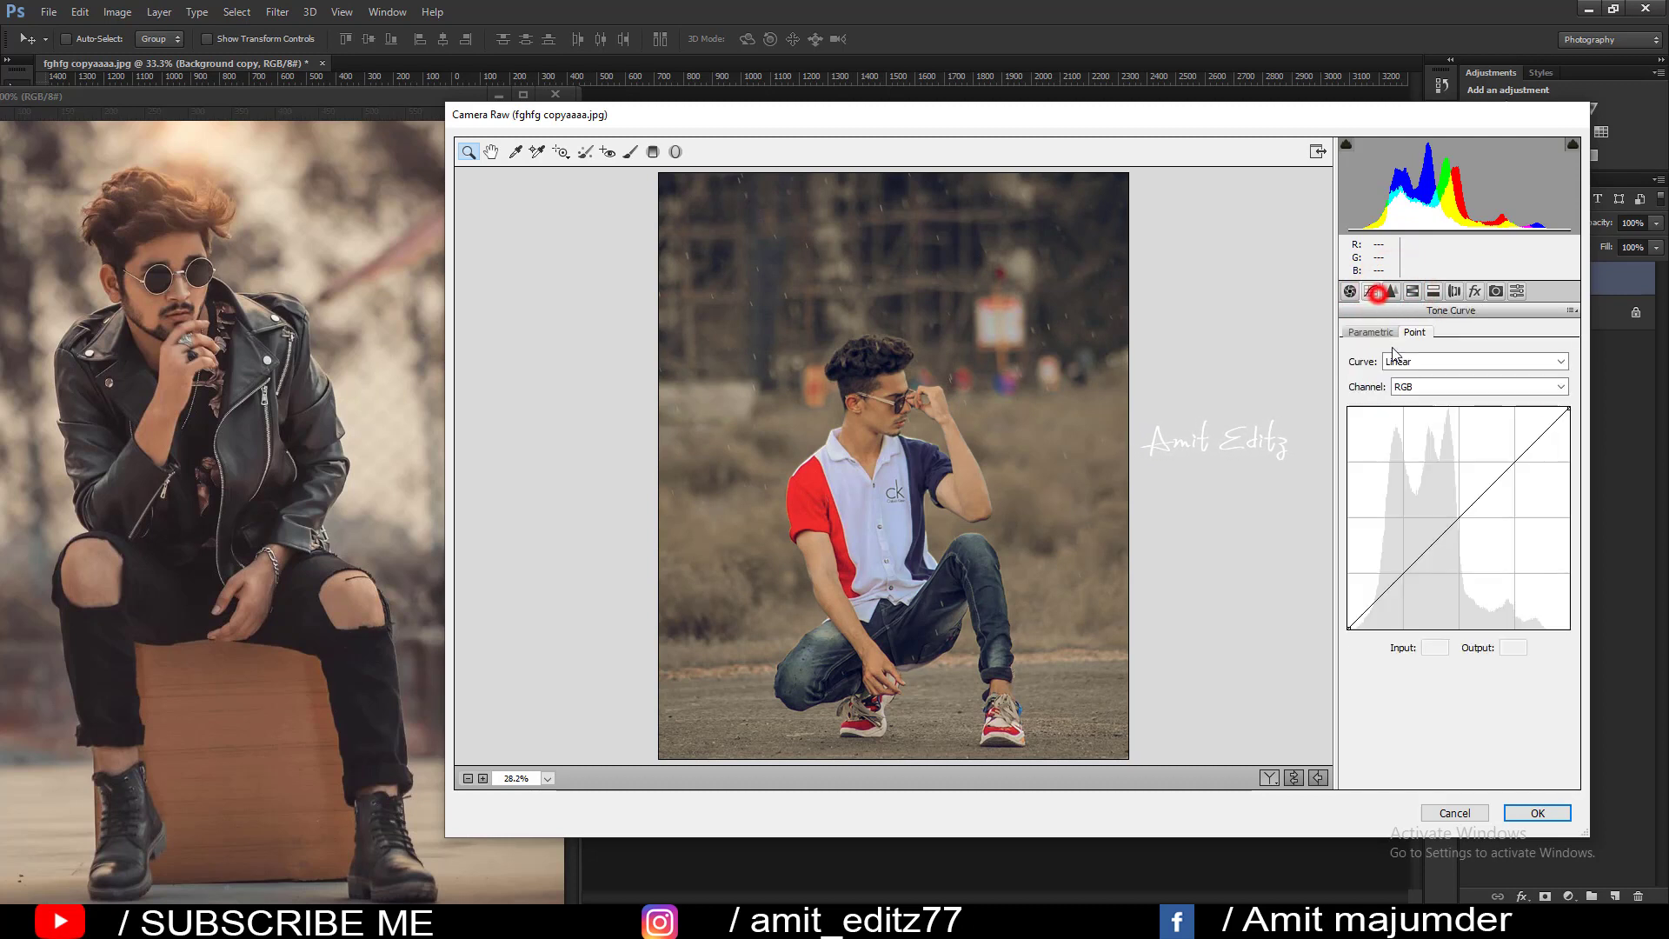
{"action": "left_click", "coordinate": [1438, 391]}
{"action": "left_click", "coordinate": [1420, 451]}
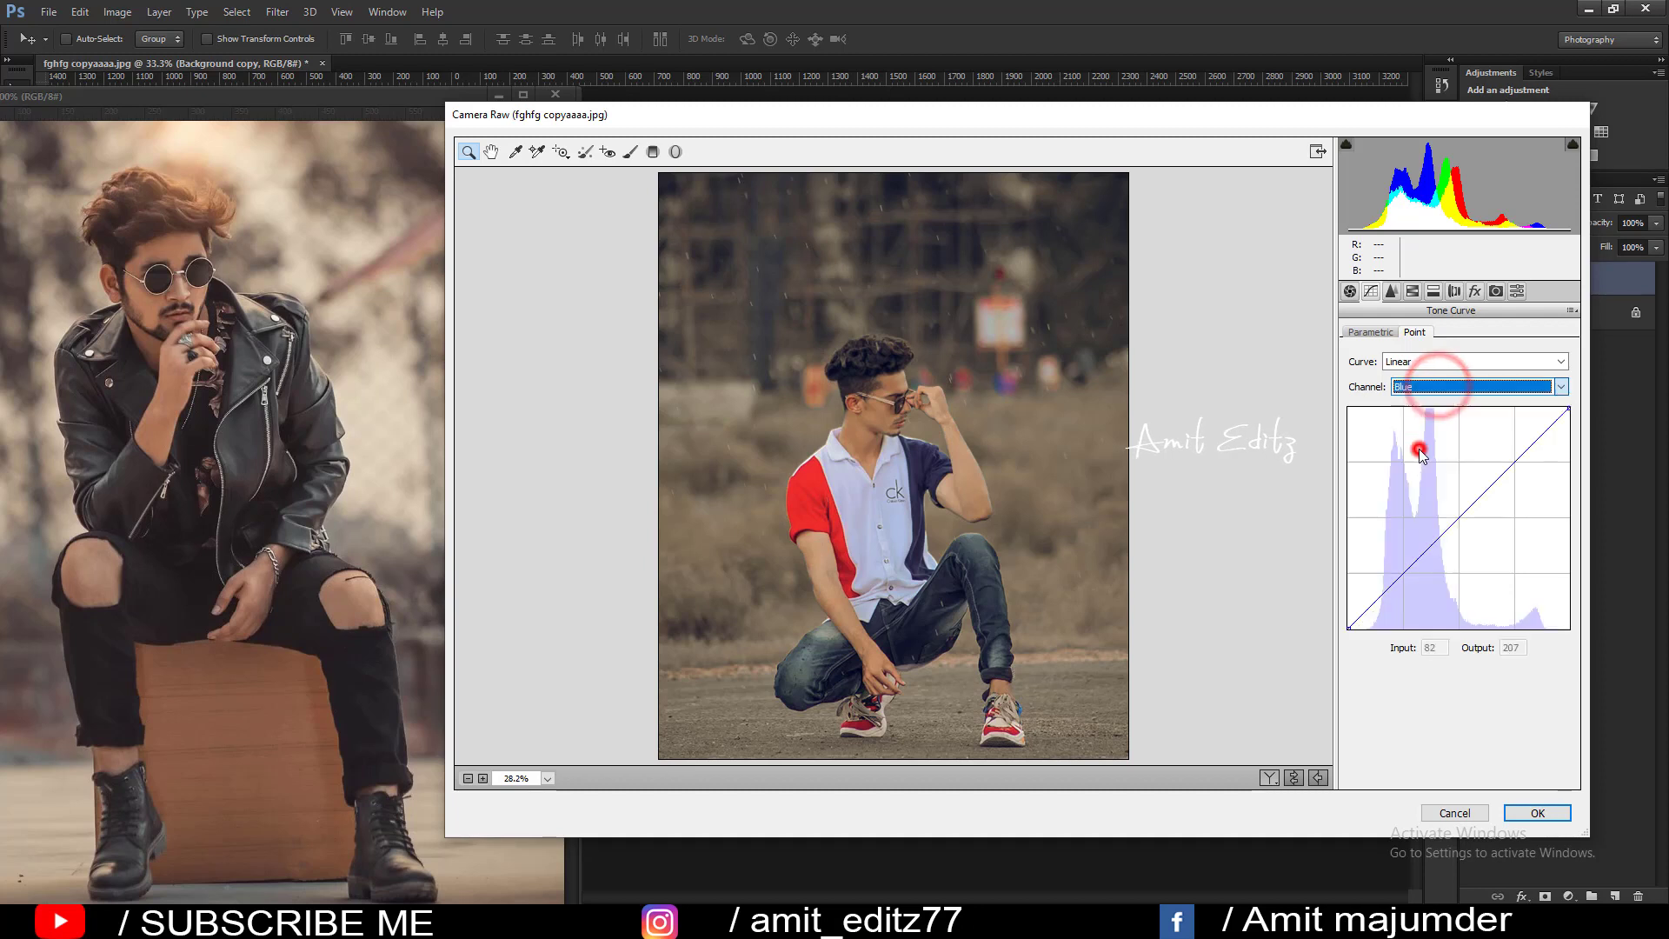
{"action": "left_click", "coordinate": [1404, 572]}
{"action": "left_click_drag", "start_coordinate": [1348, 627], "coordinate": [1344, 618]}
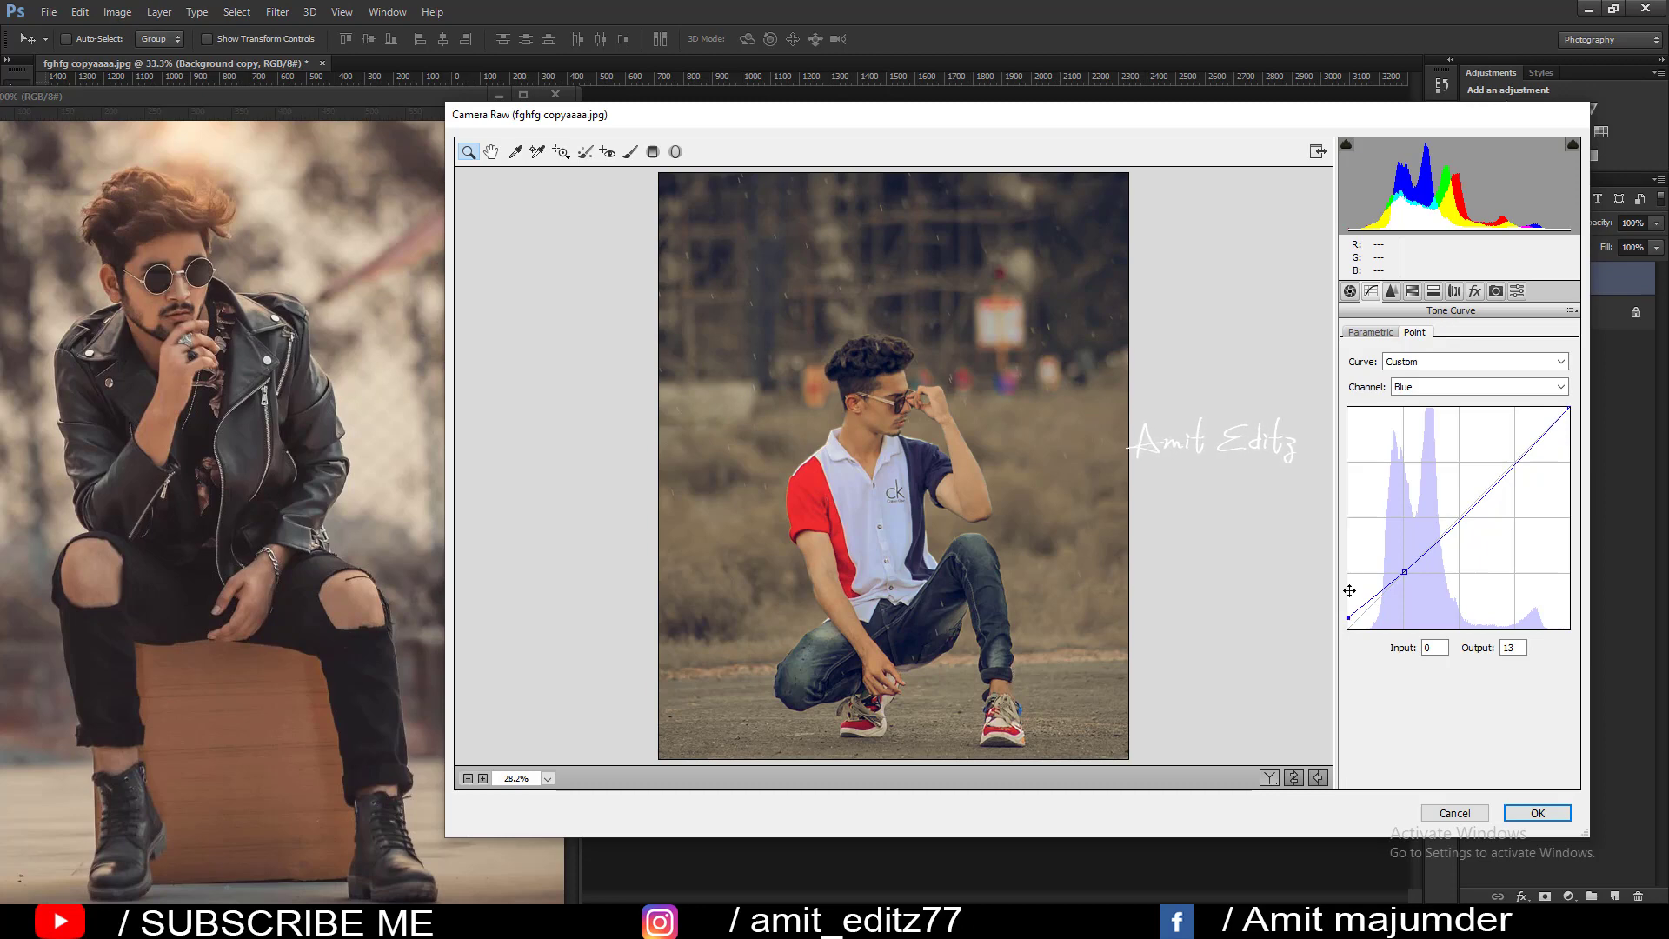
{"action": "left_click", "coordinate": [1412, 291]}
{"action": "left_click_drag", "start_coordinate": [1459, 472], "coordinate": [1446, 472]}
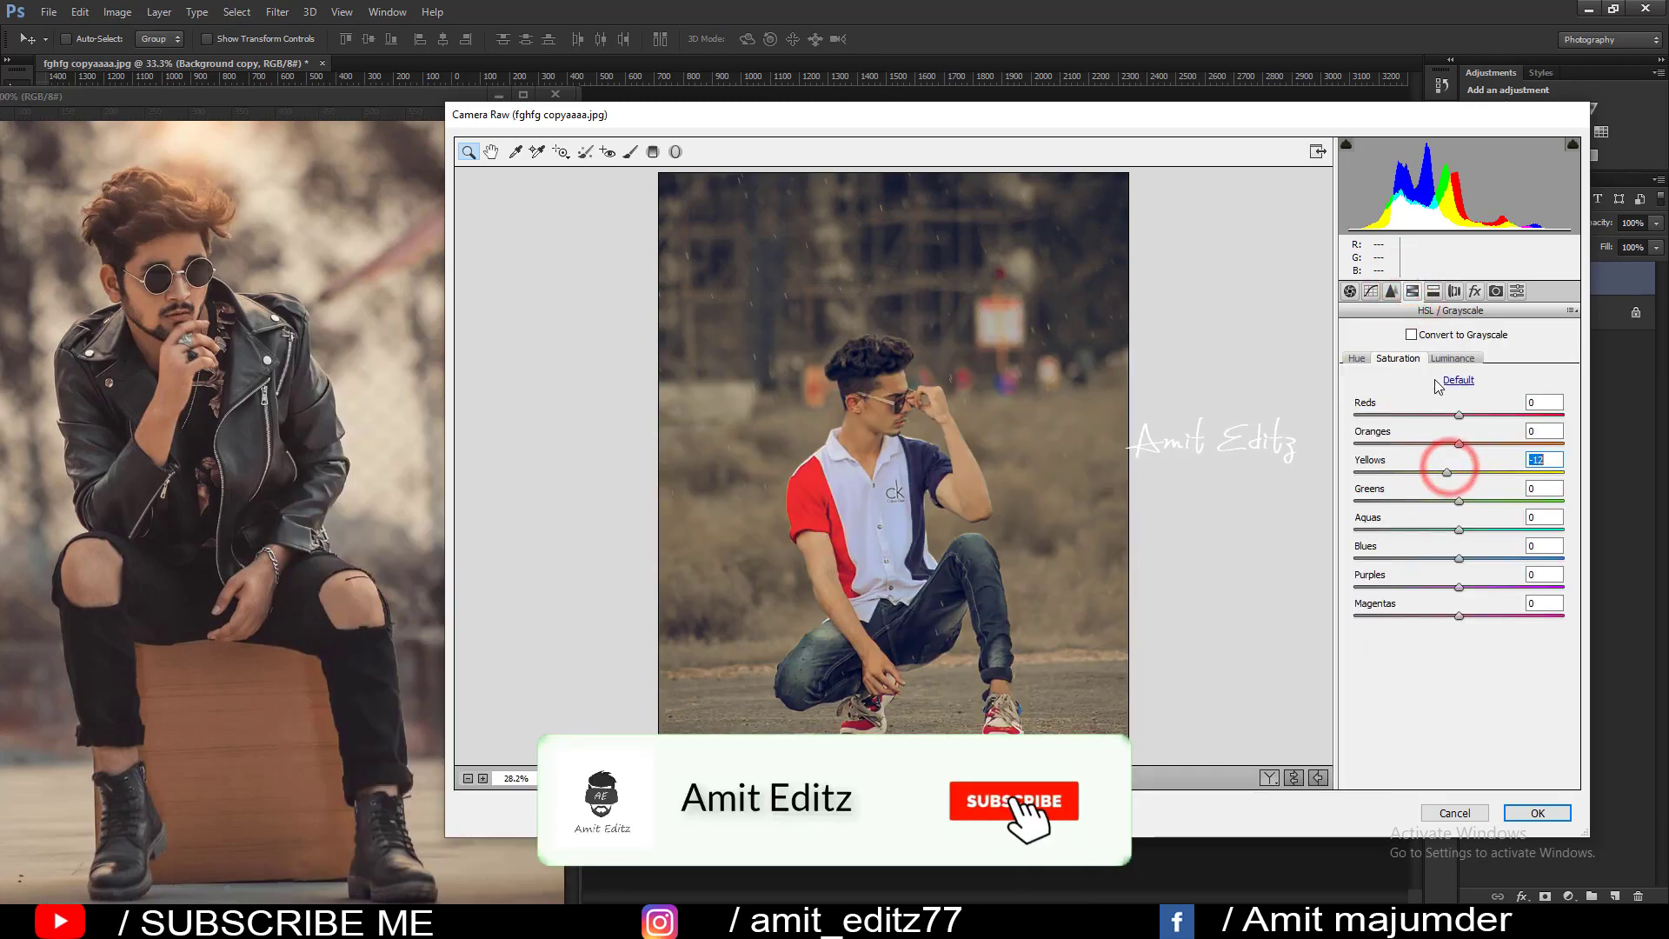
Tint split-toning highlights to hue 44 at low saturation and apply the Camera Raw edits
{"action": "left_click", "coordinate": [1434, 291]}
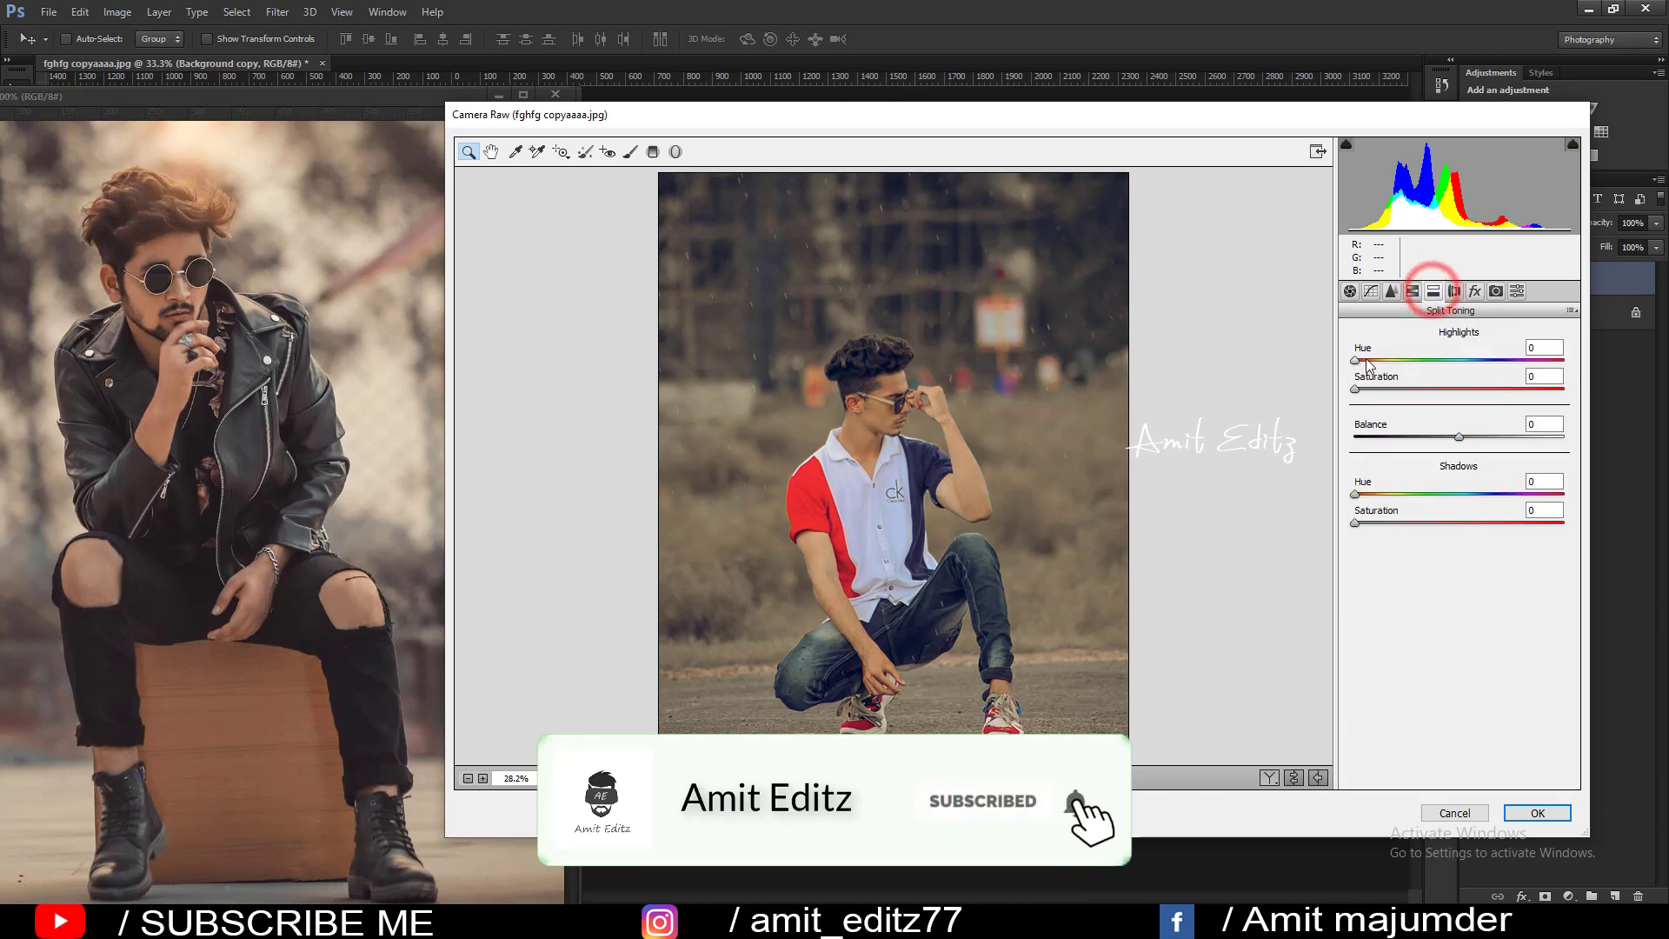
{"action": "mouse_move", "coordinate": [1367, 361]}
{"action": "left_mouse_down"}
{"action": "mouse_move", "coordinate": [1391, 360]}
{"action": "mouse_move", "coordinate": [1370, 389]}
{"action": "mouse_move", "coordinate": [1475, 361]}
{"action": "mouse_move", "coordinate": [1380, 361]}
{"action": "left_mouse_up"}
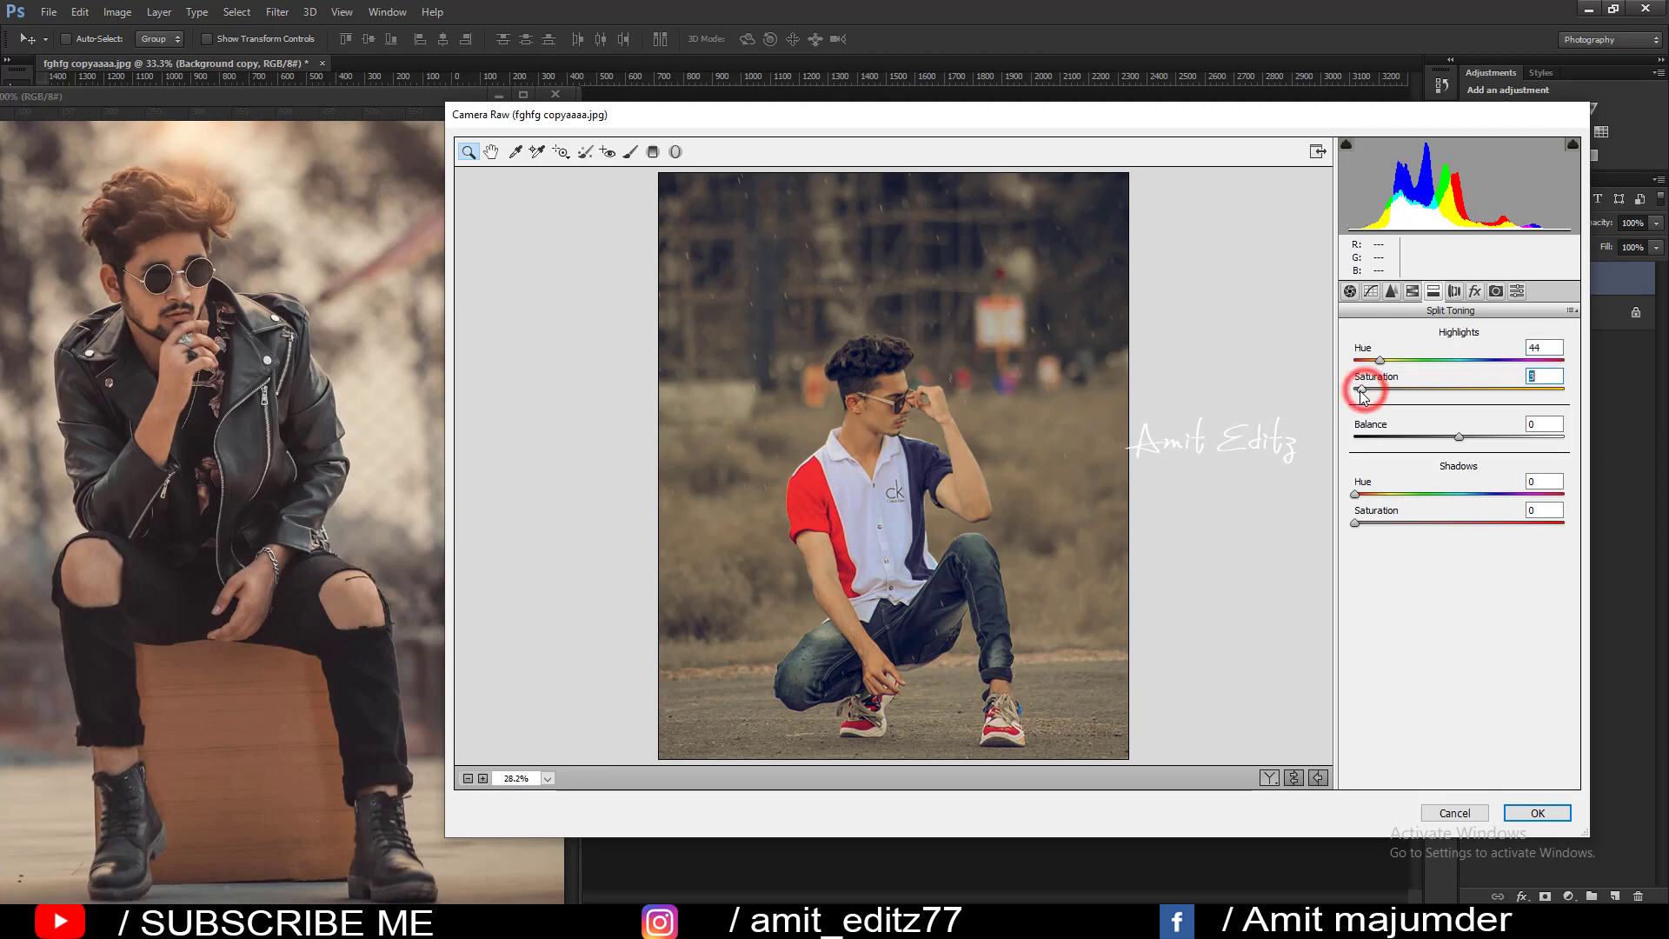
{"action": "left_click_drag", "start_coordinate": [1364, 390], "coordinate": [1361, 390]}
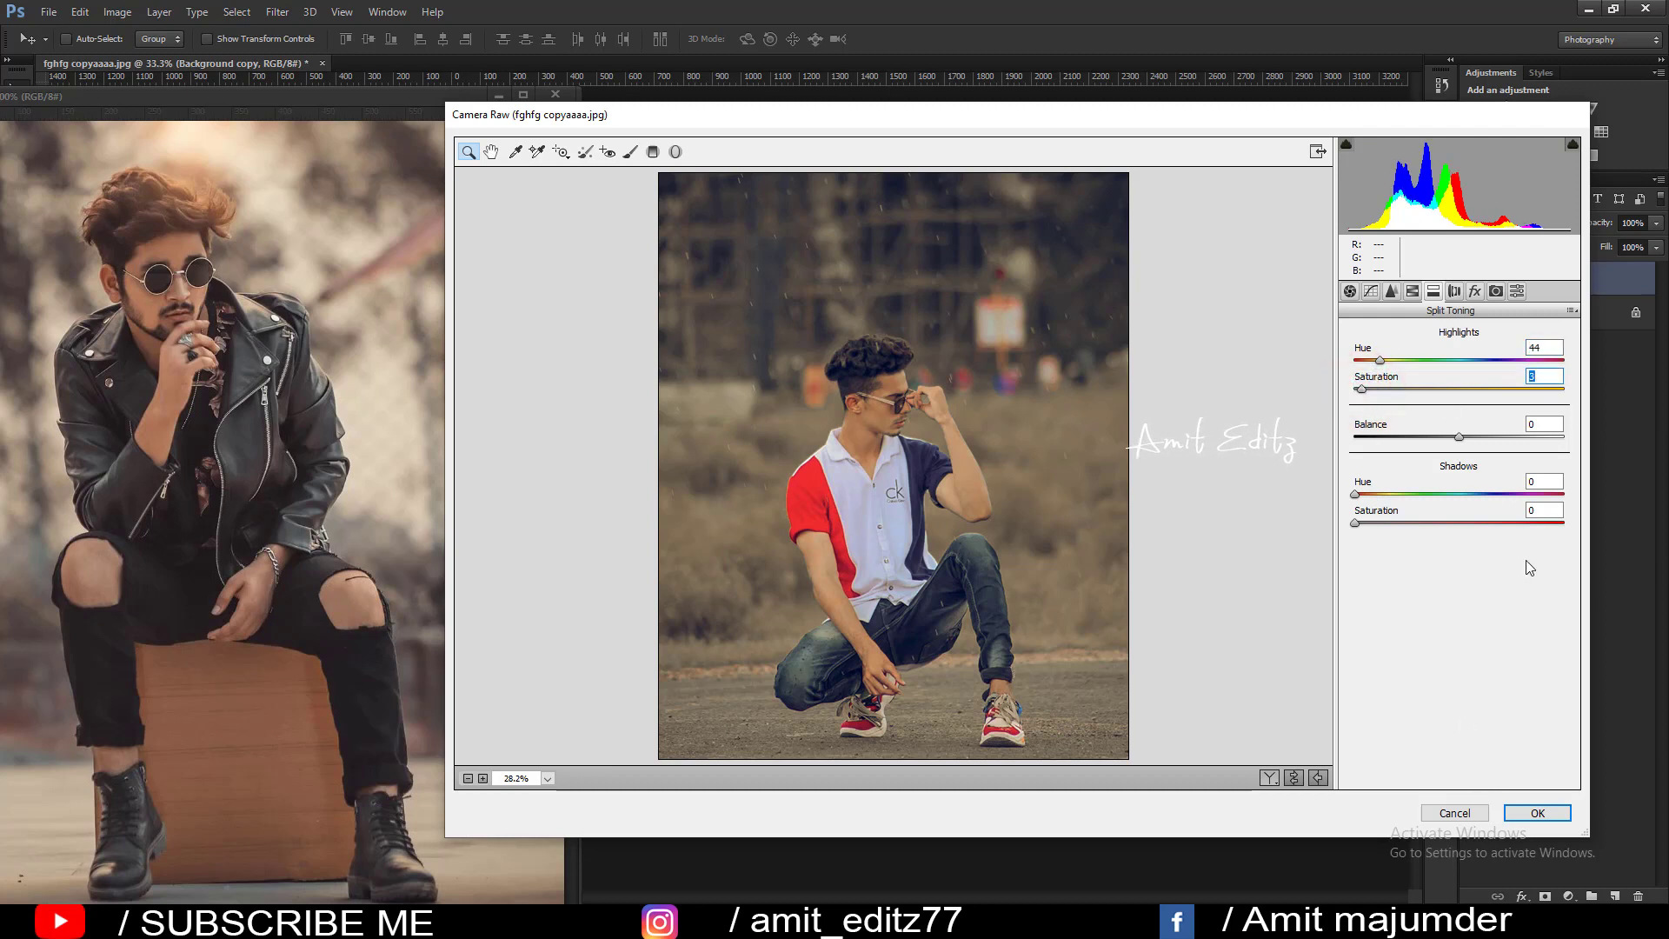
{"action": "left_click", "coordinate": [1535, 812]}
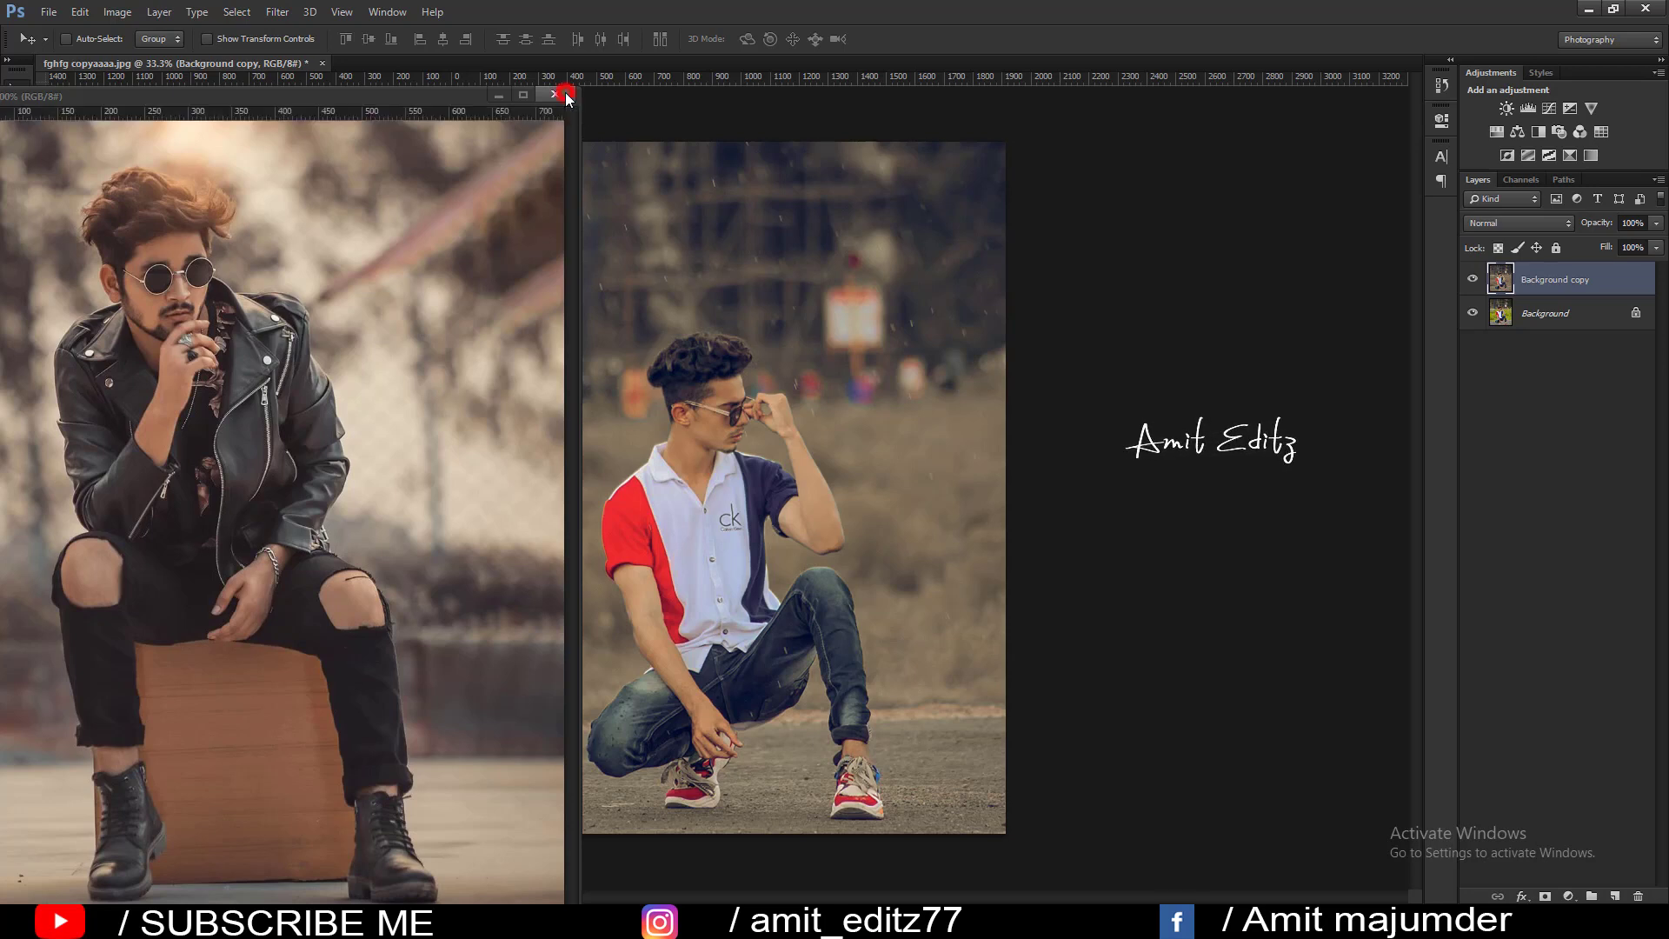
Close the reference and add a Color Balance layer setting Shadows to +2, -2, +5
{"action": "left_click", "coordinate": [566, 96]}
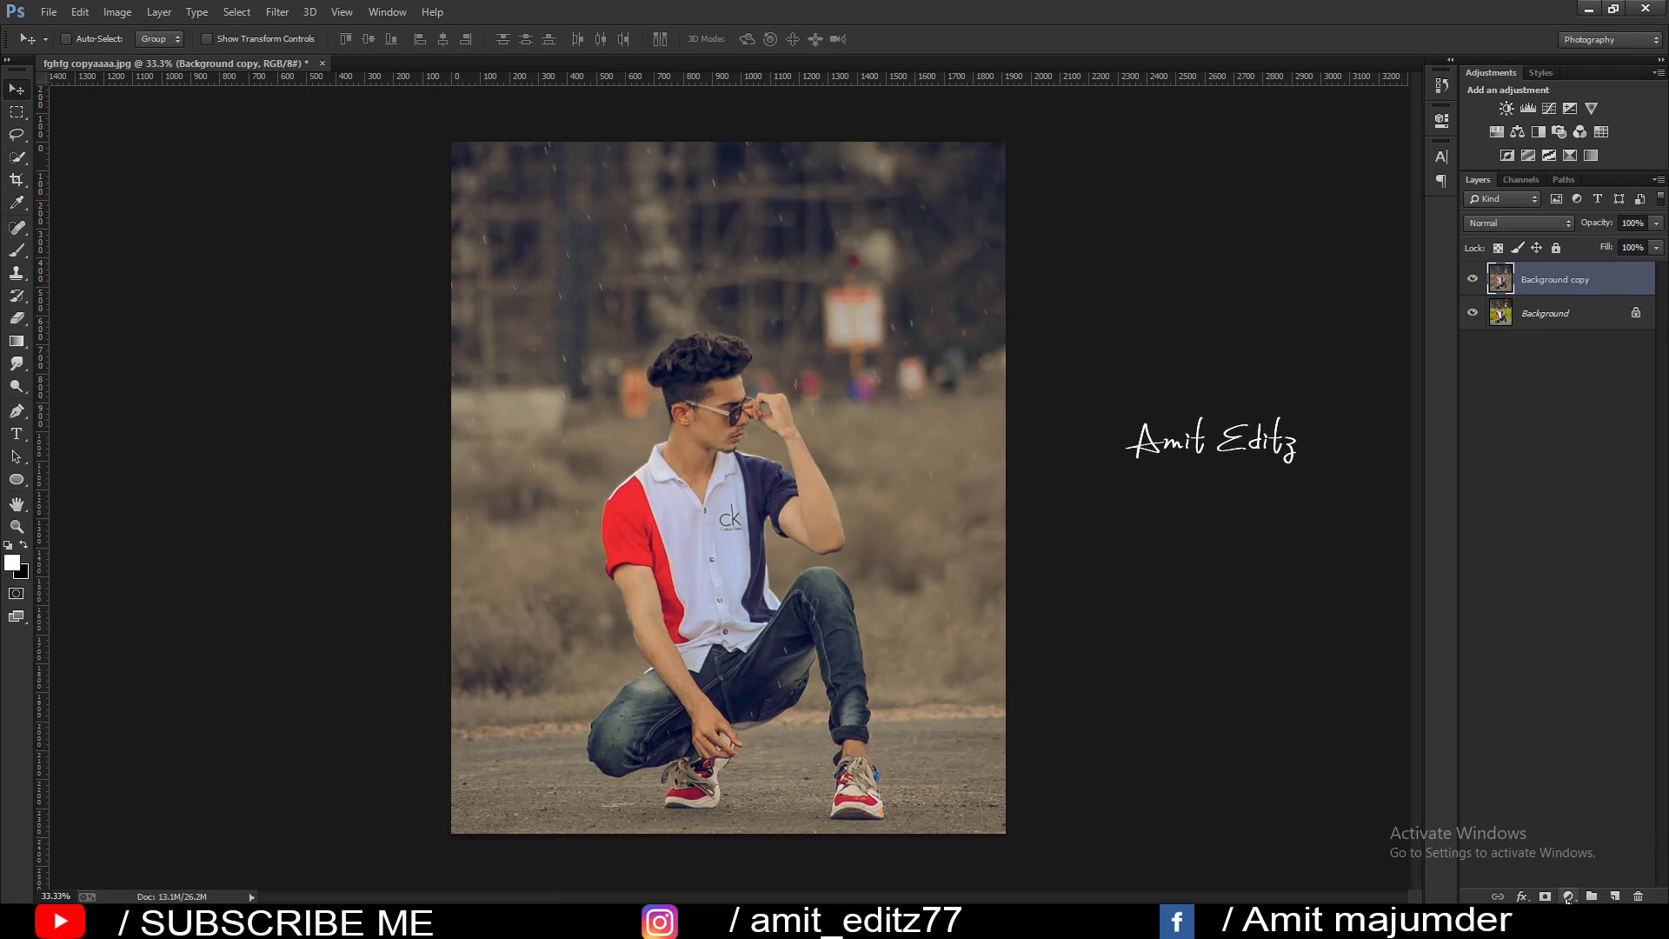
{"action": "left_click", "coordinate": [1568, 897]}
{"action": "left_click", "coordinate": [1563, 706]}
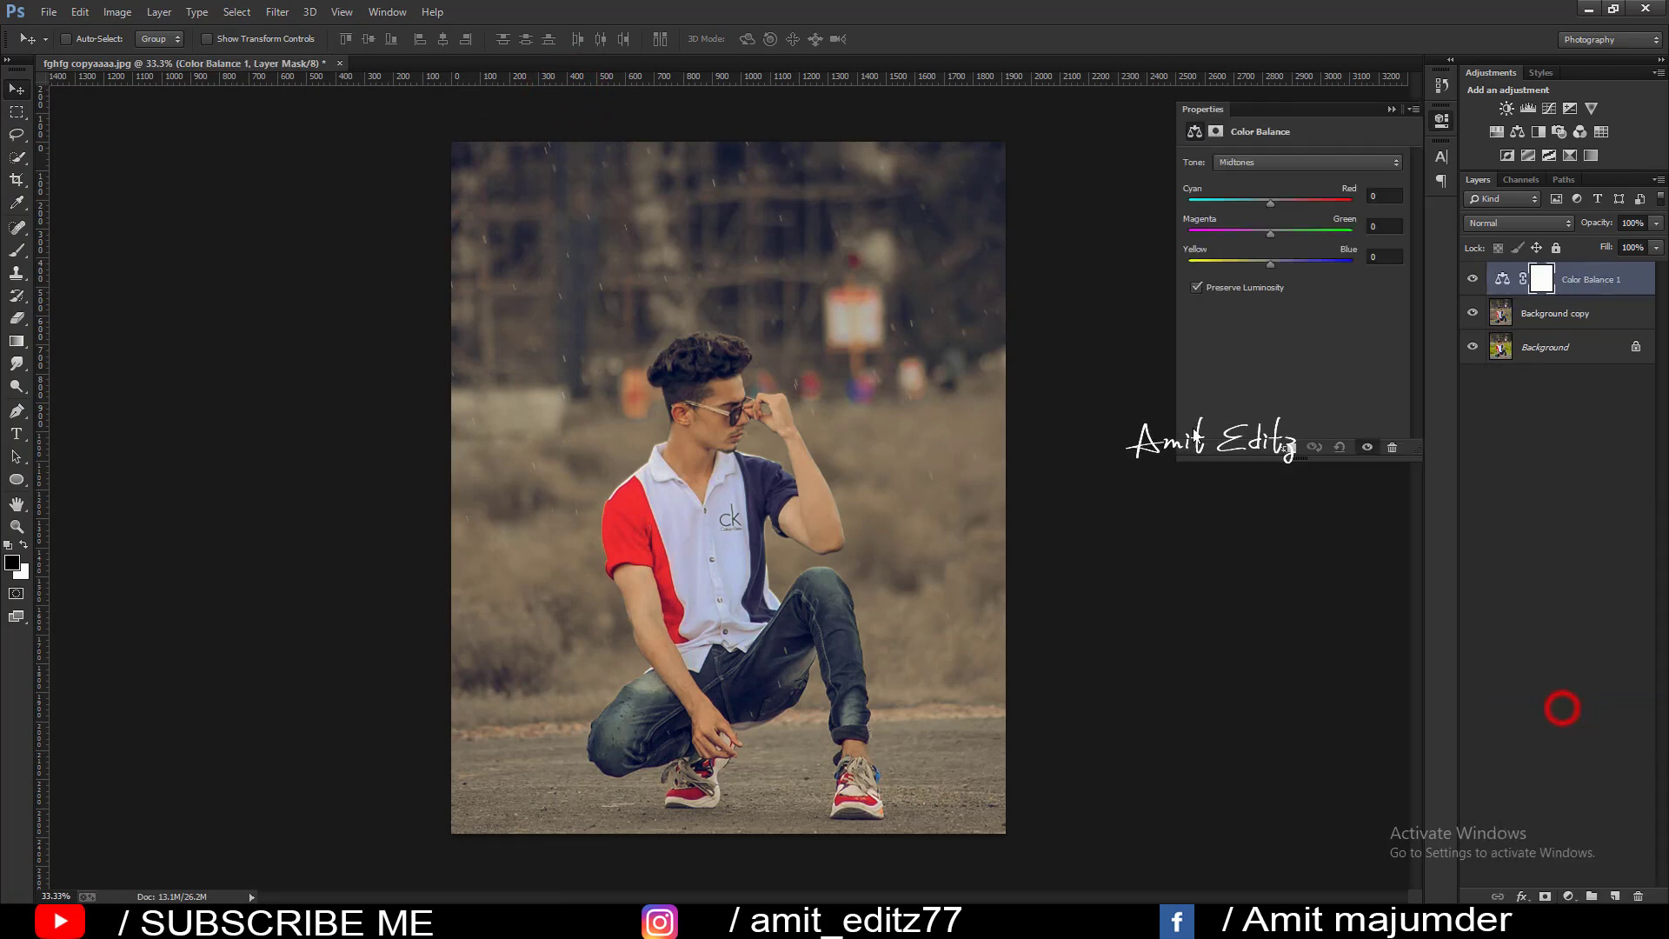
{"action": "left_click", "coordinate": [1267, 162]}
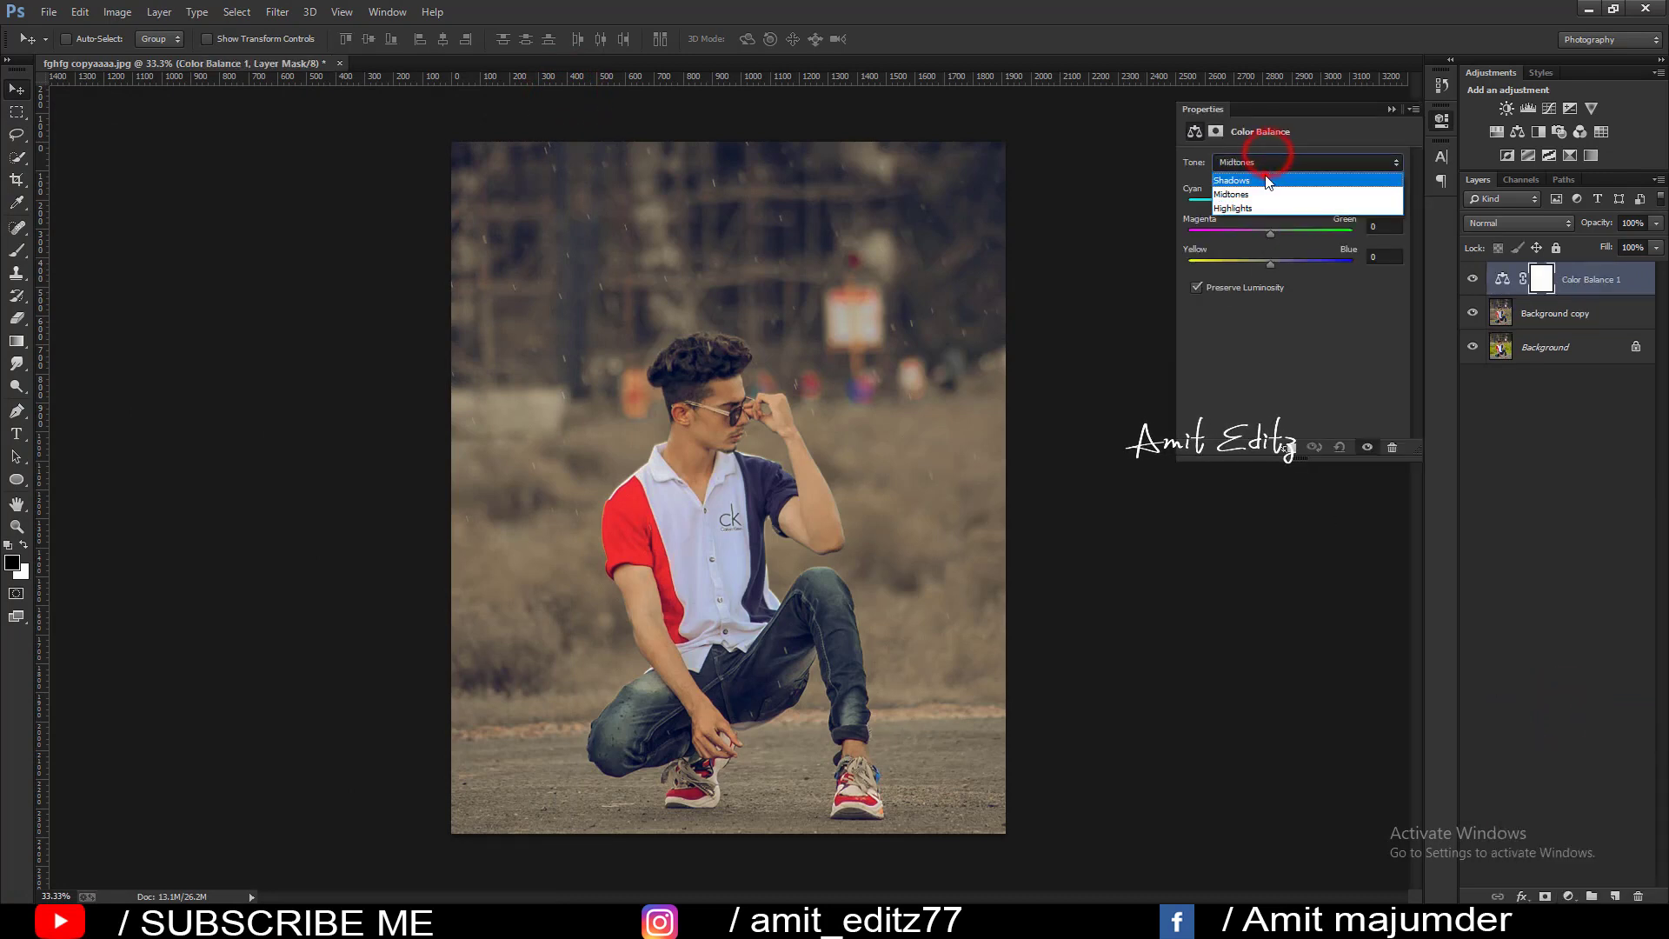
{"action": "left_click", "coordinate": [1265, 174]}
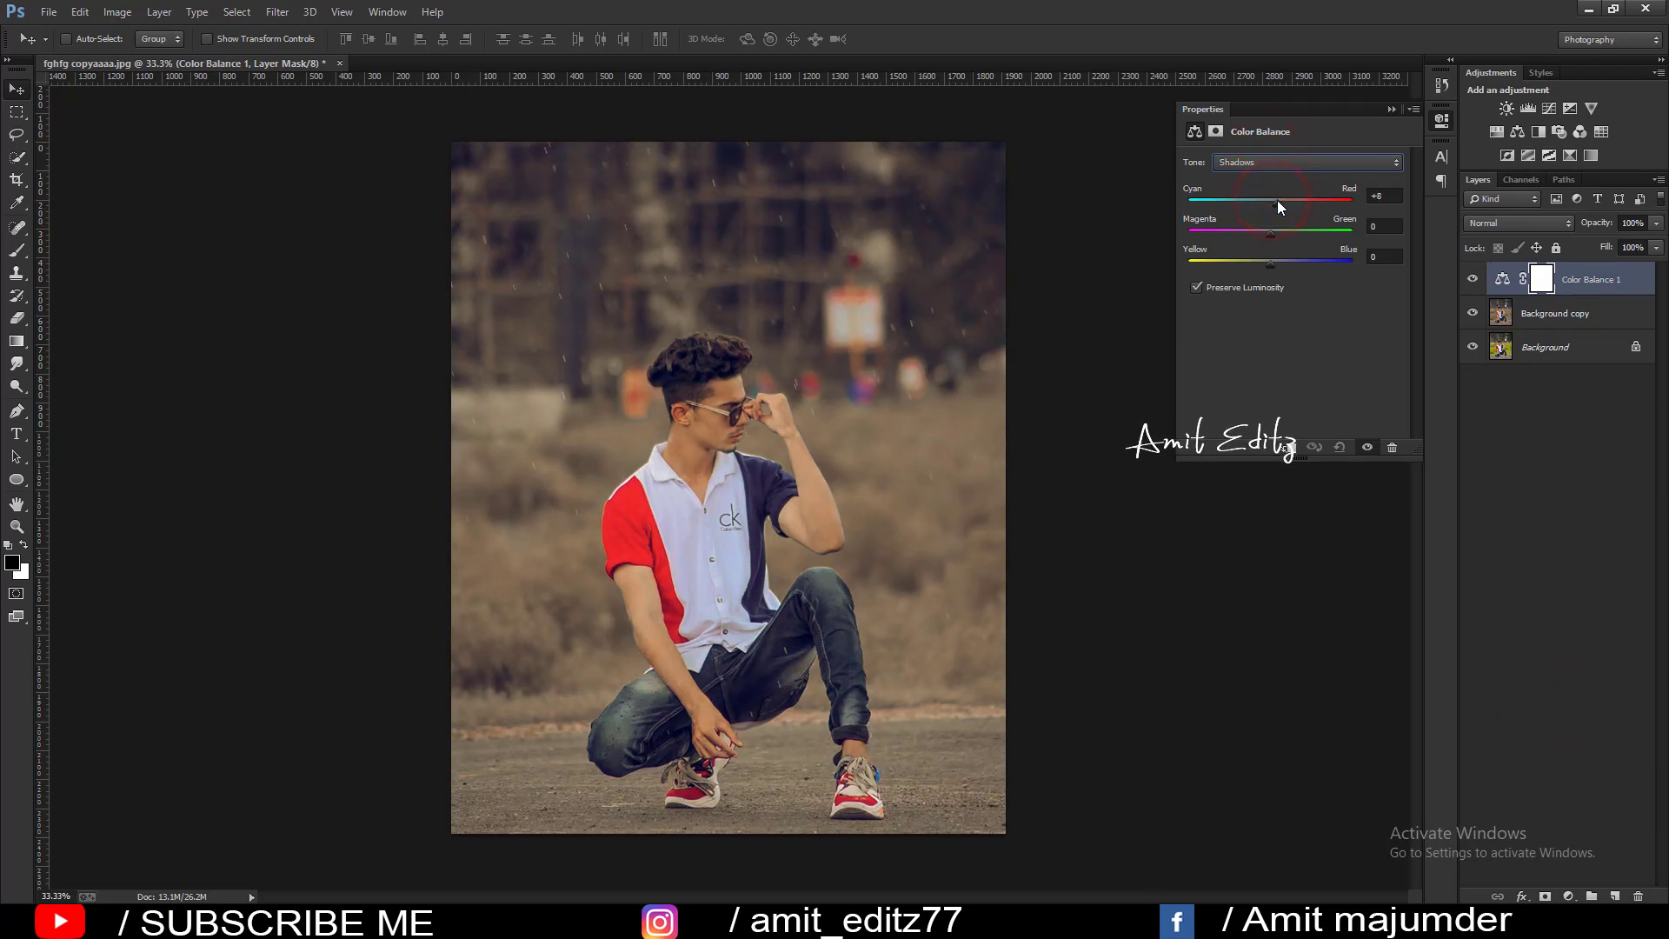
{"action": "left_click_drag", "start_coordinate": [1275, 206], "coordinate": [1263, 235]}
{"action": "left_click", "coordinate": [1274, 261]}
{"action": "left_click", "coordinate": [1392, 108]}
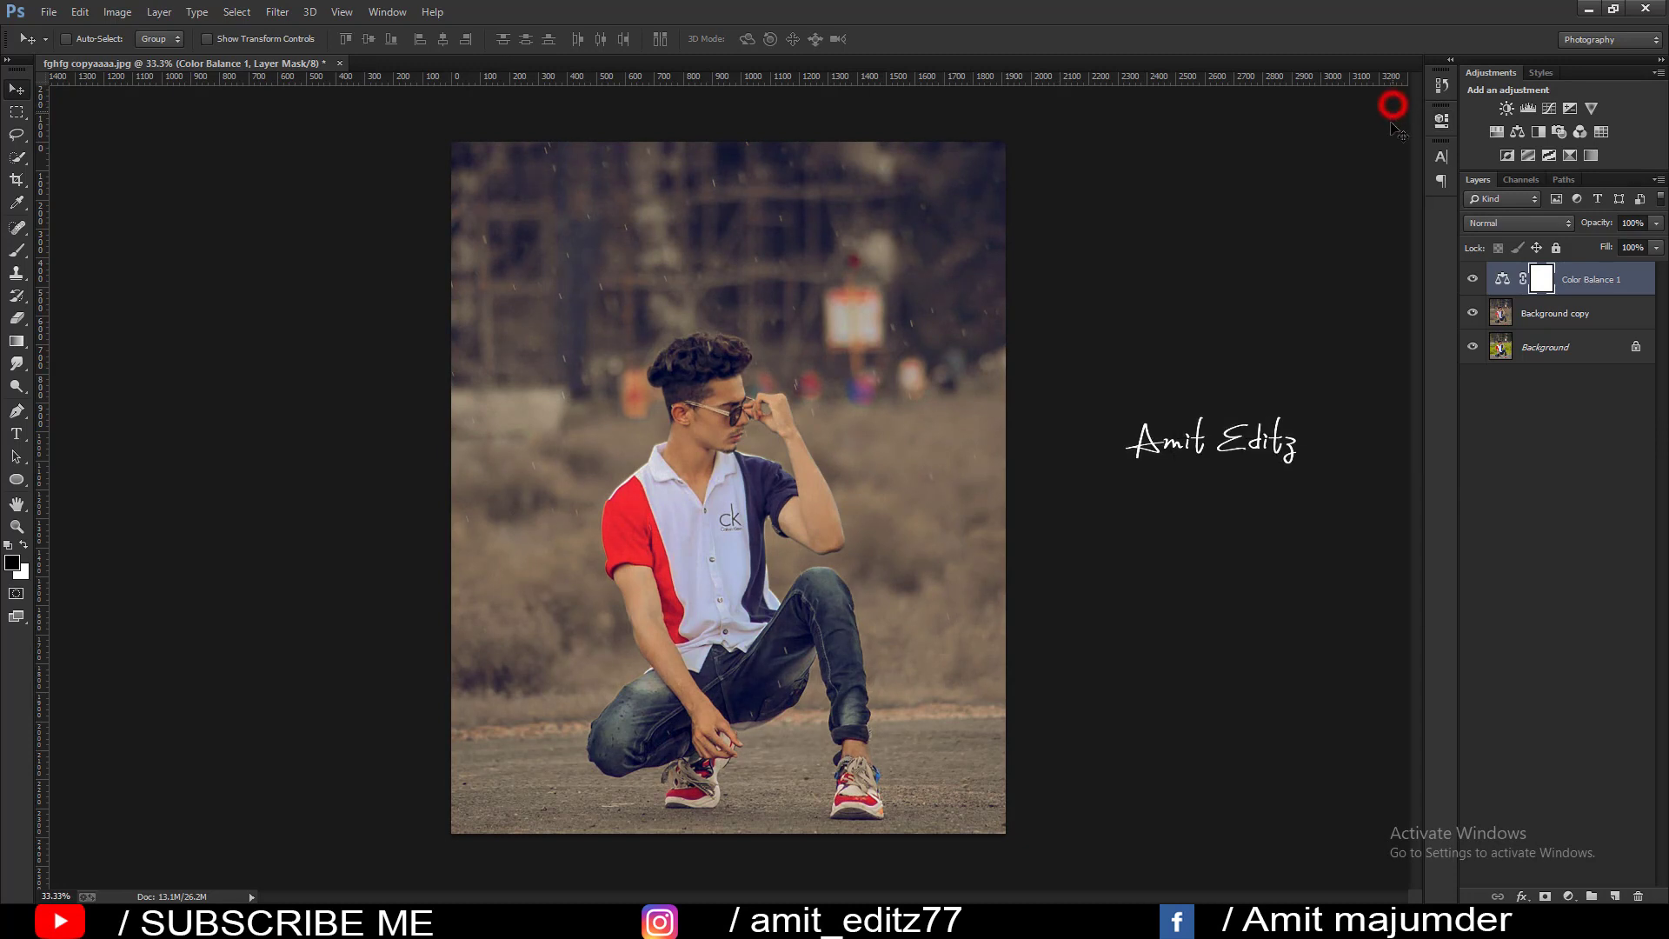
{"action": "left_click", "coordinate": [1551, 313], "text": "ctrl"}
Merge the Color Balance layer into the photo and open the orange light orb image S.R (27)
{"action": "right_click", "coordinate": [1552, 312]}
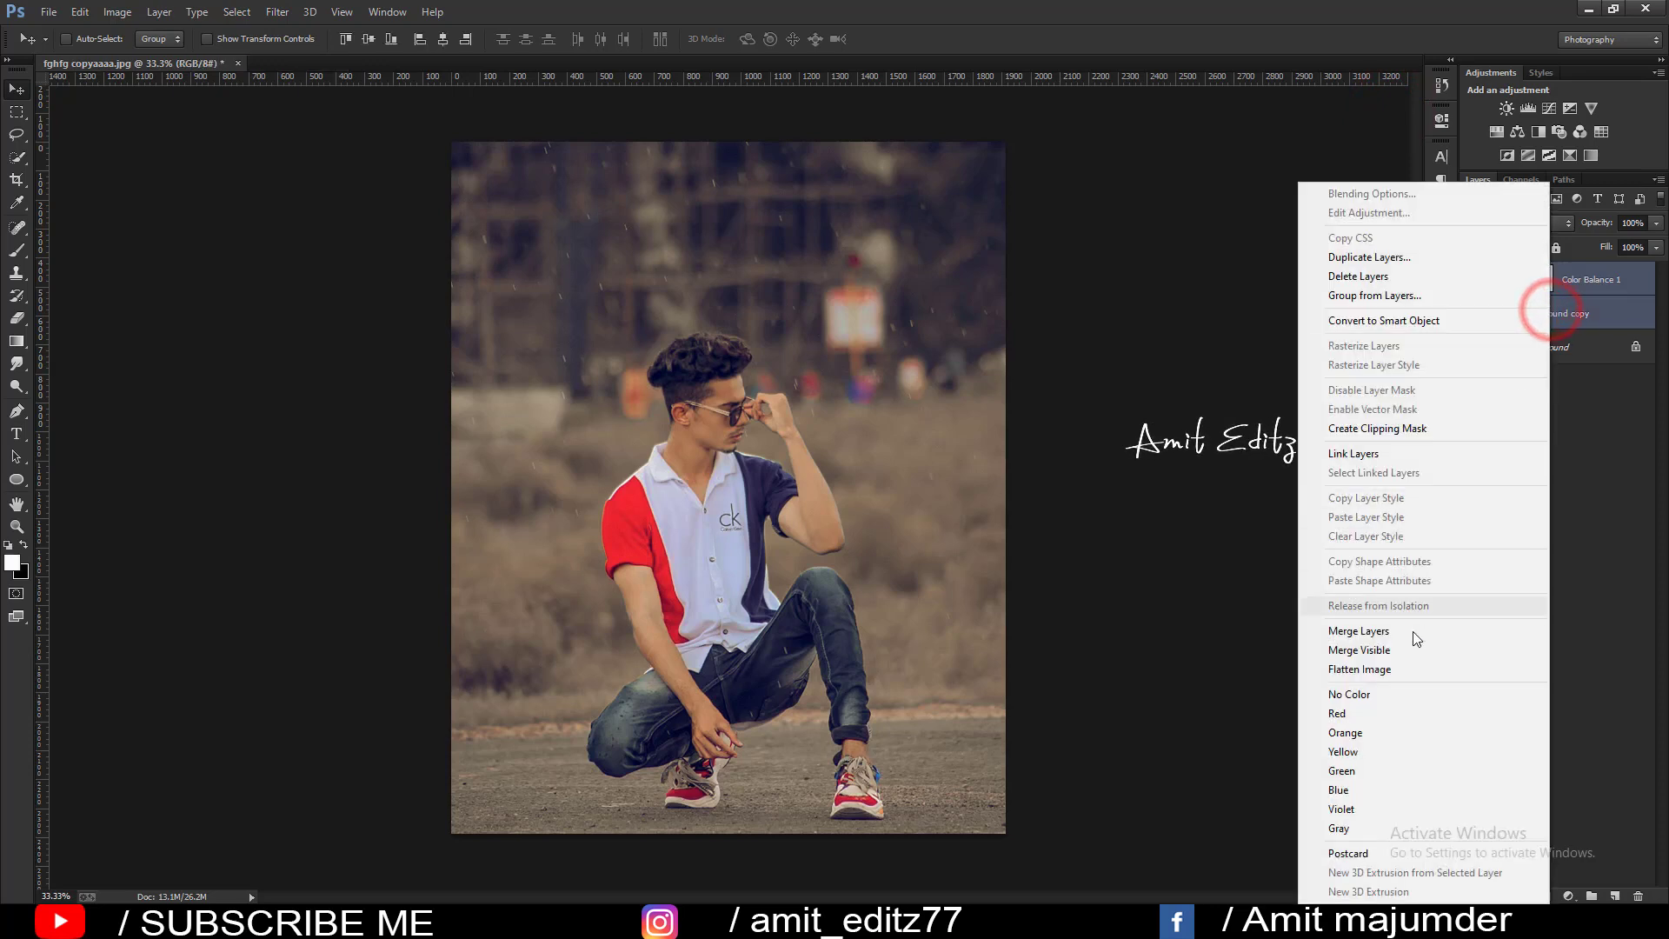
{"action": "left_click", "coordinate": [1406, 632]}
{"action": "left_click", "coordinate": [50, 13]}
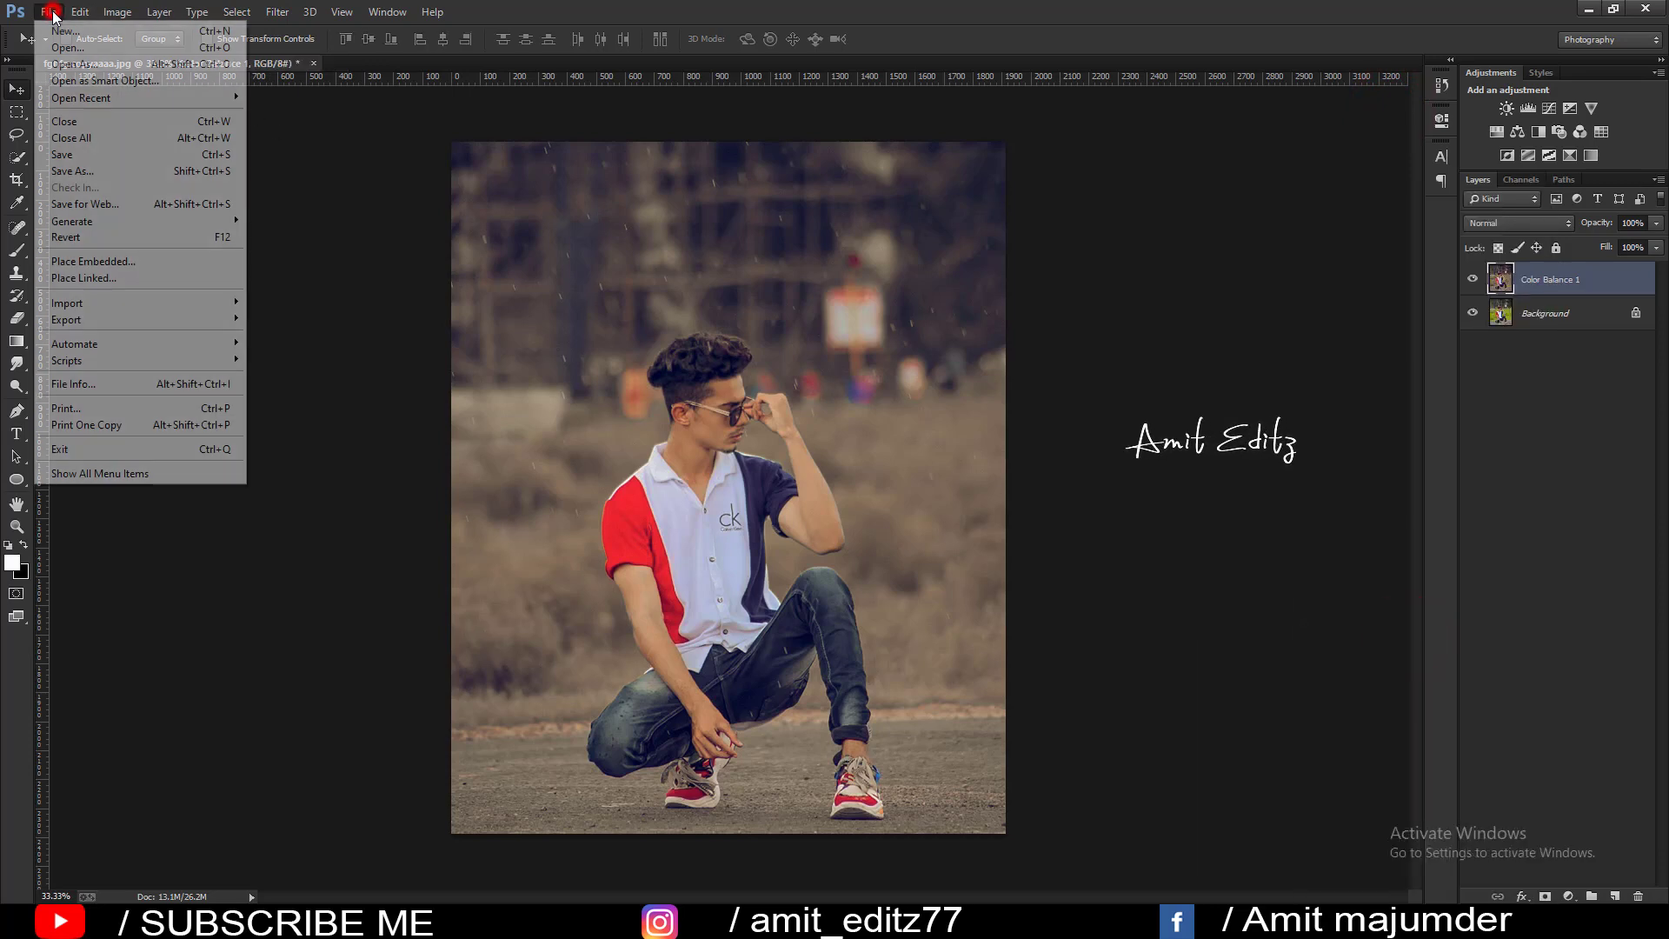
{"action": "left_click", "coordinate": [68, 47]}
{"action": "left_click", "coordinate": [652, 187]}
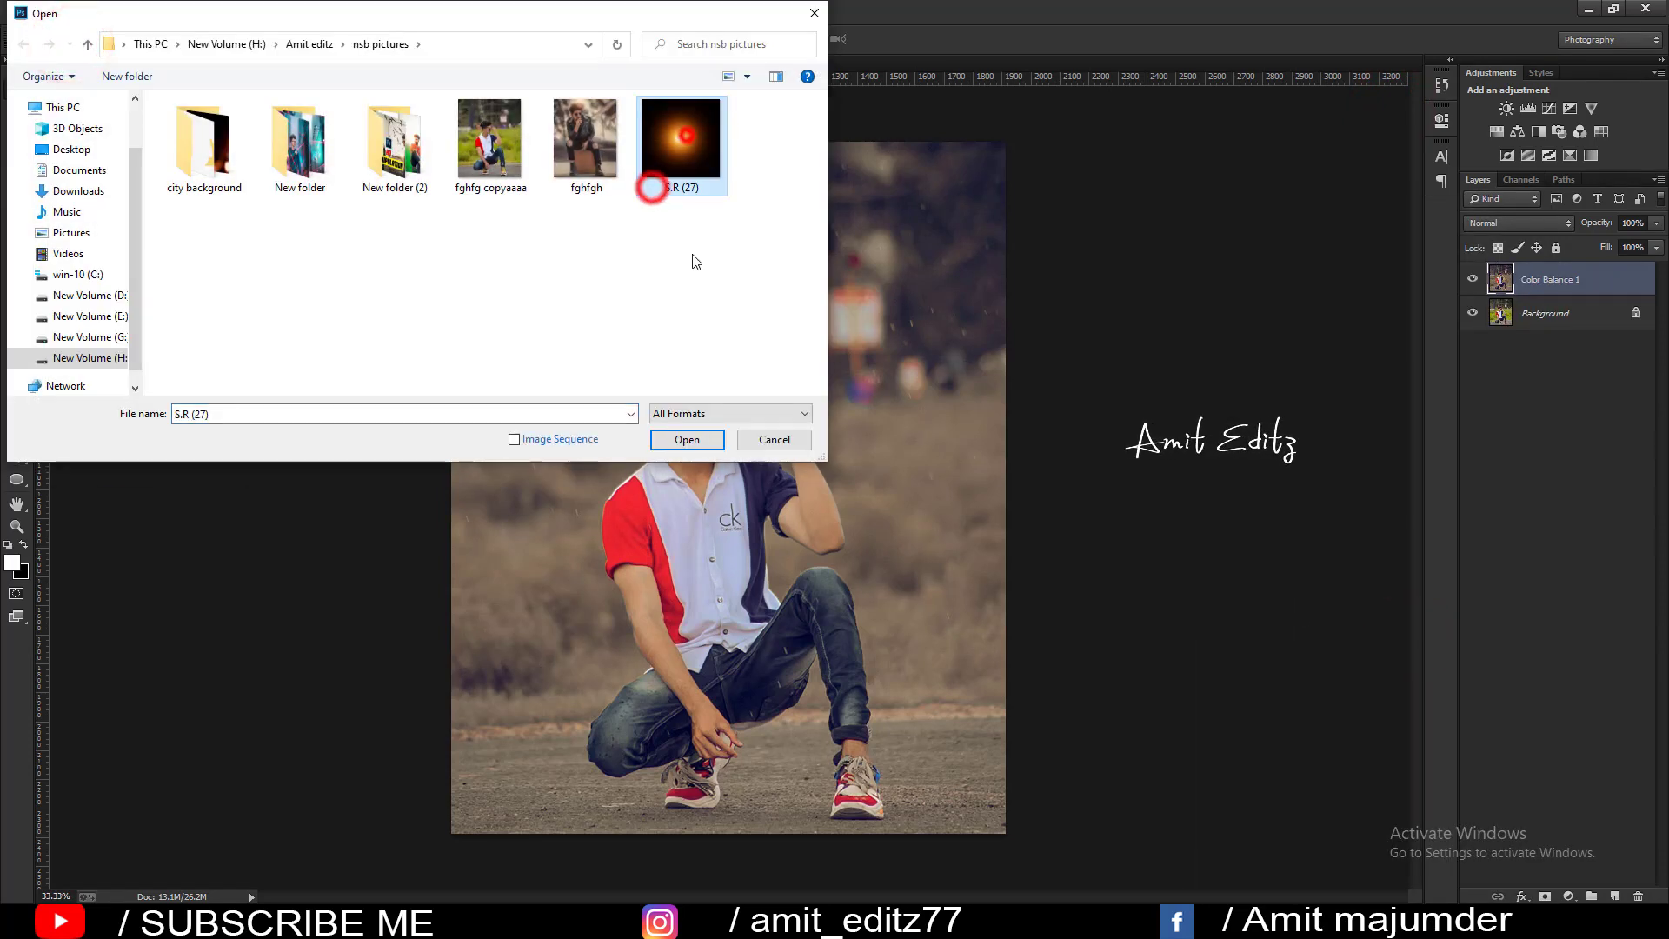
{"action": "left_click", "coordinate": [687, 439]}
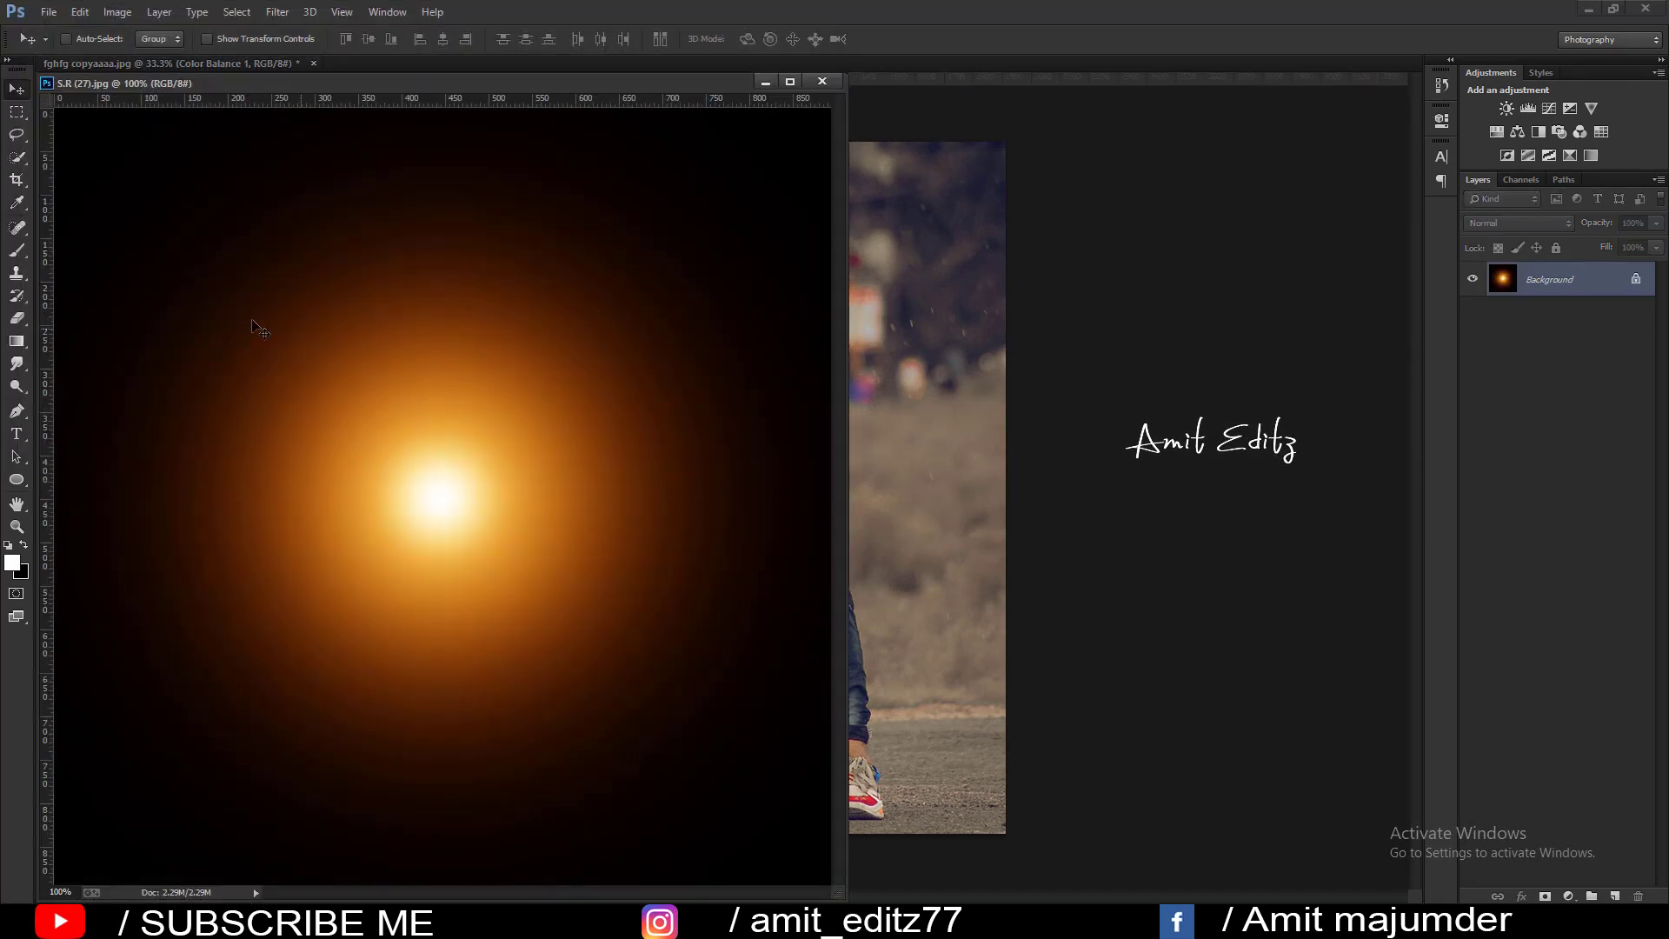
Copy the light orb into the portrait document and set its layer to Screen blending
{"action": "left_click_drag", "start_coordinate": [291, 316], "coordinate": [908, 388]}
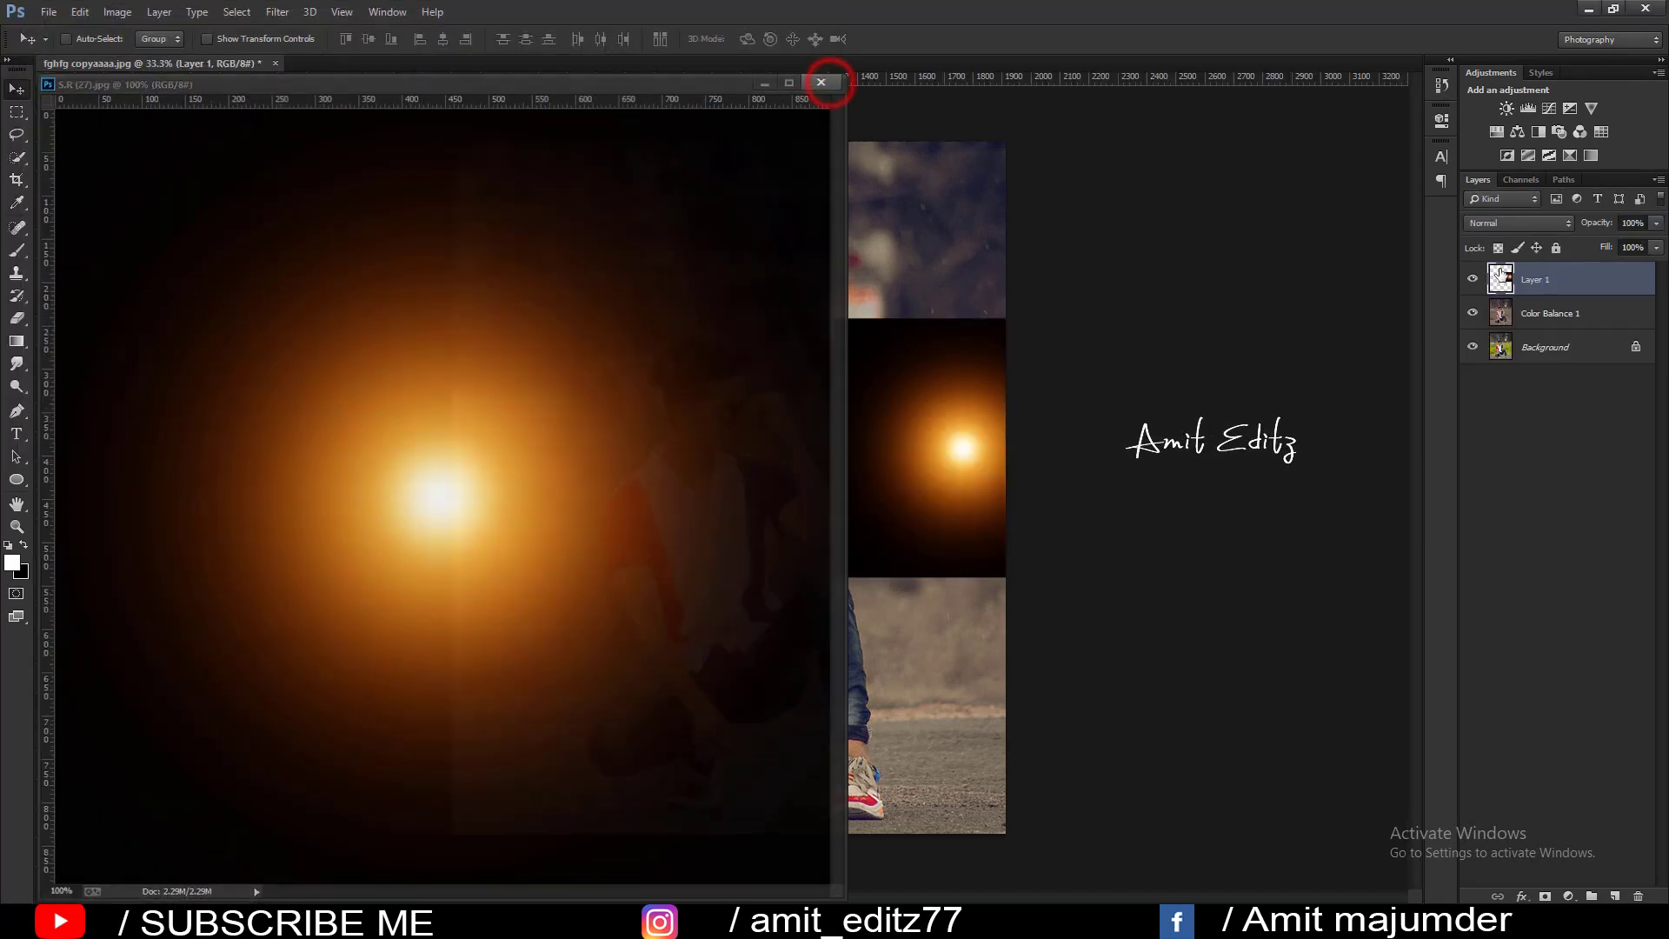
{"action": "left_click", "coordinate": [821, 82]}
{"action": "left_click", "coordinate": [1500, 225]}
{"action": "left_click", "coordinate": [1485, 384]}
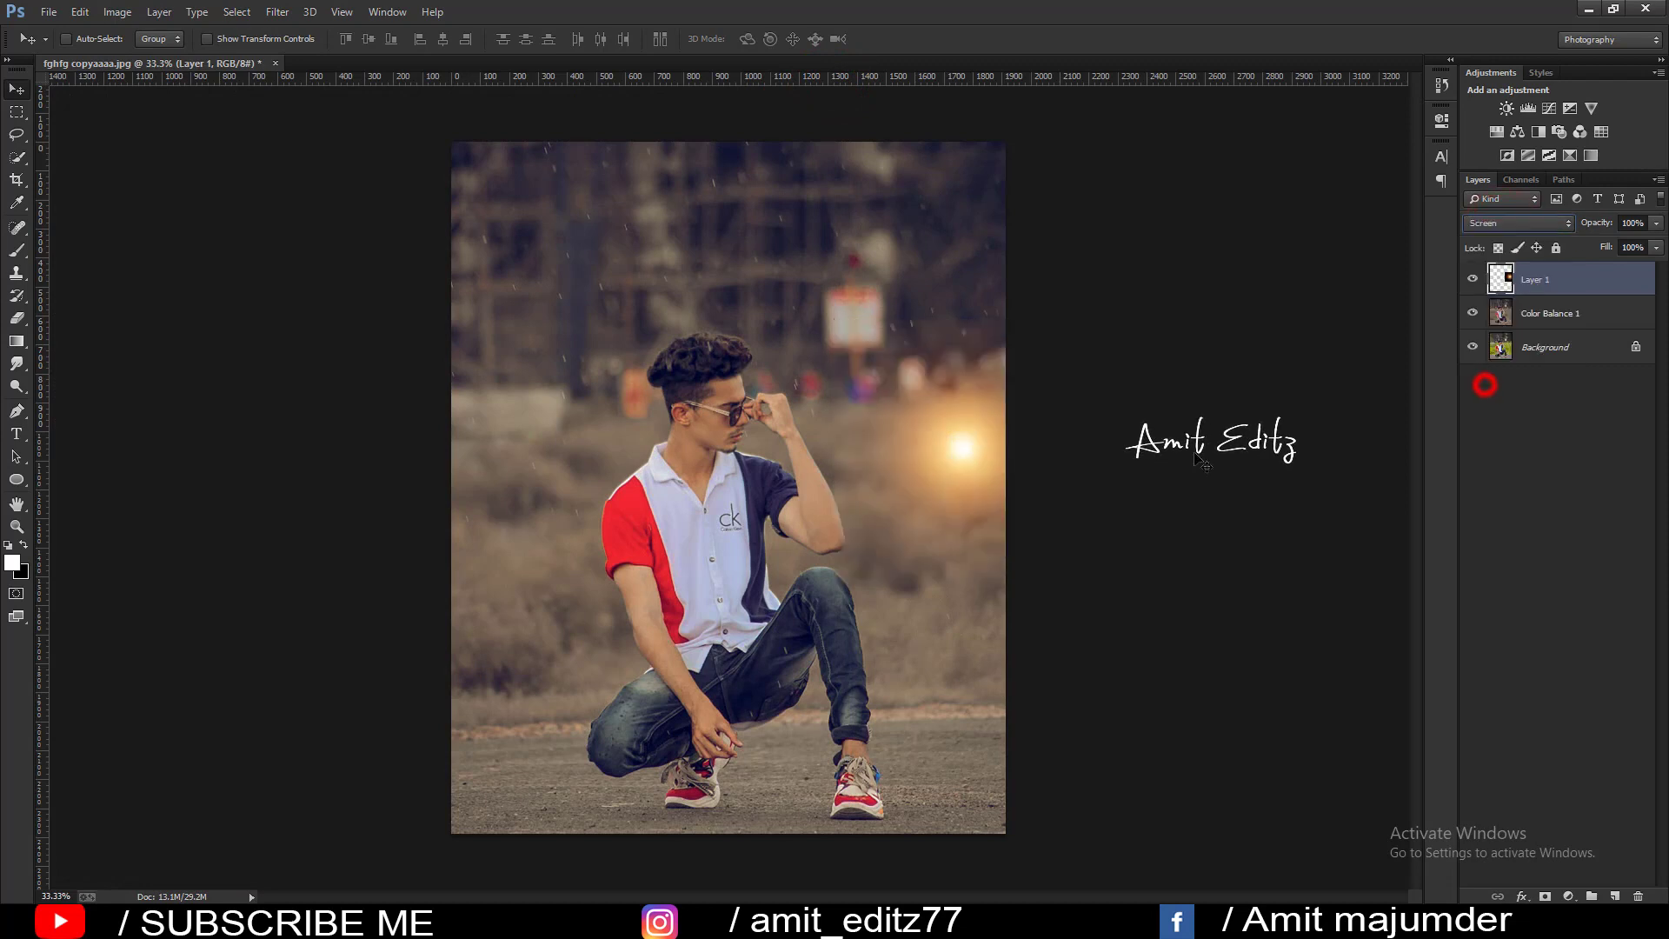
Place the enlarged orb above the man's head at 56% opacity
{"action": "left_click_drag", "start_coordinate": [1006, 485], "coordinate": [775, 334]}
{"action": "key", "text": "ctrl+t"}
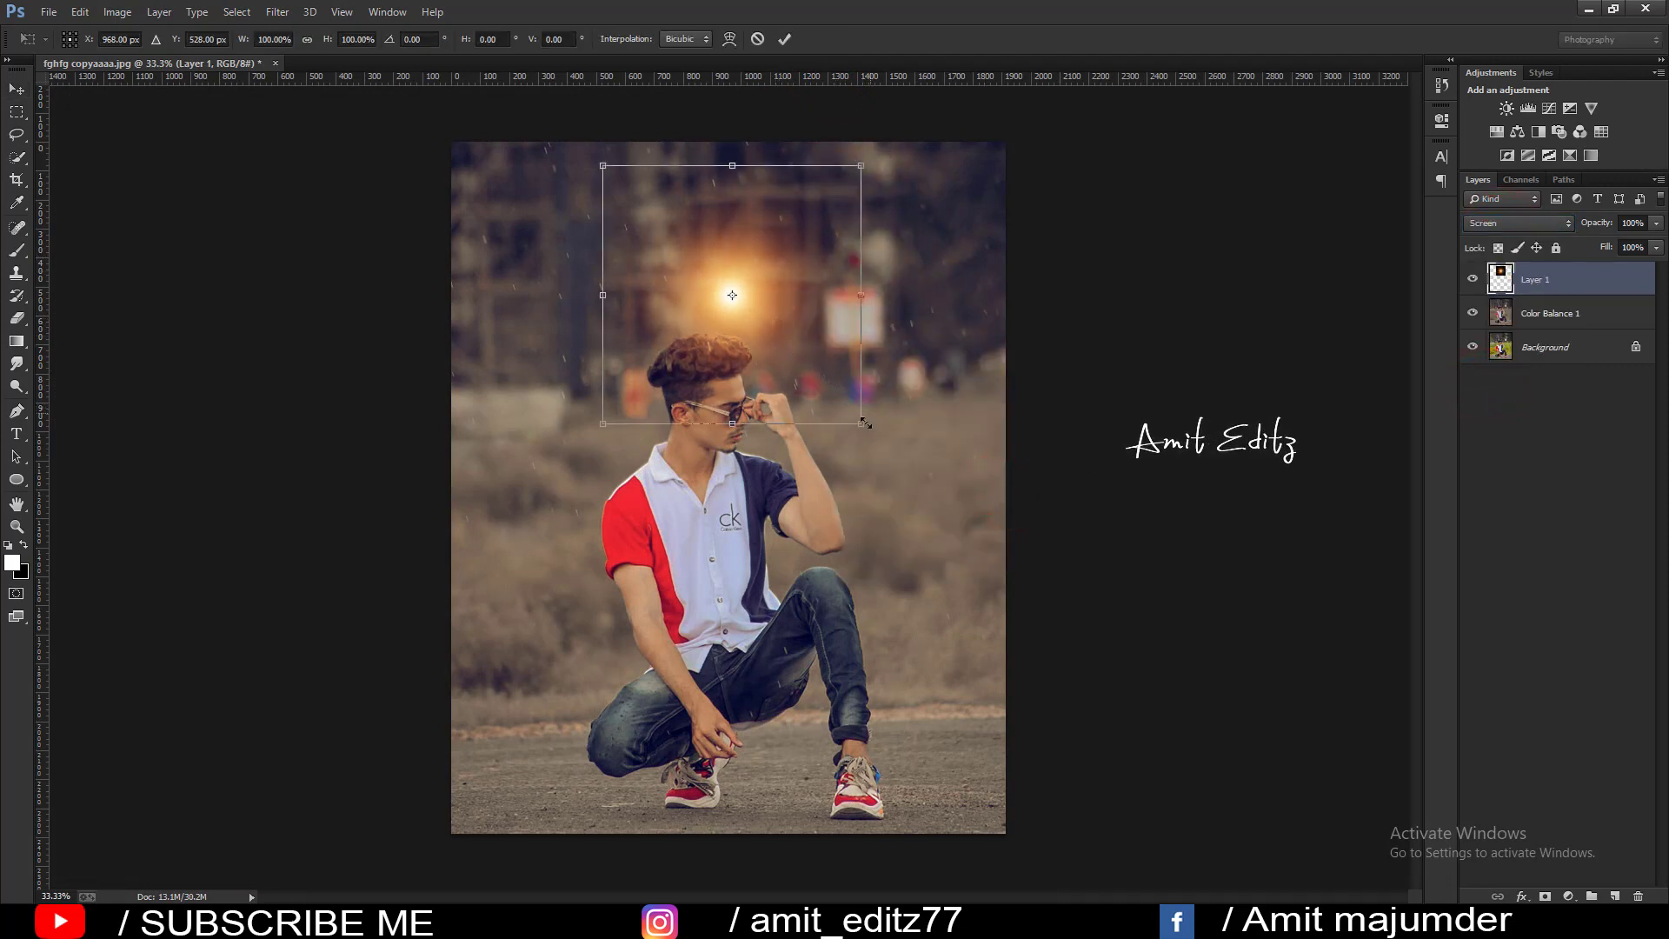
{"action": "left_click_drag", "start_coordinate": [861, 421], "coordinate": [875, 439]}
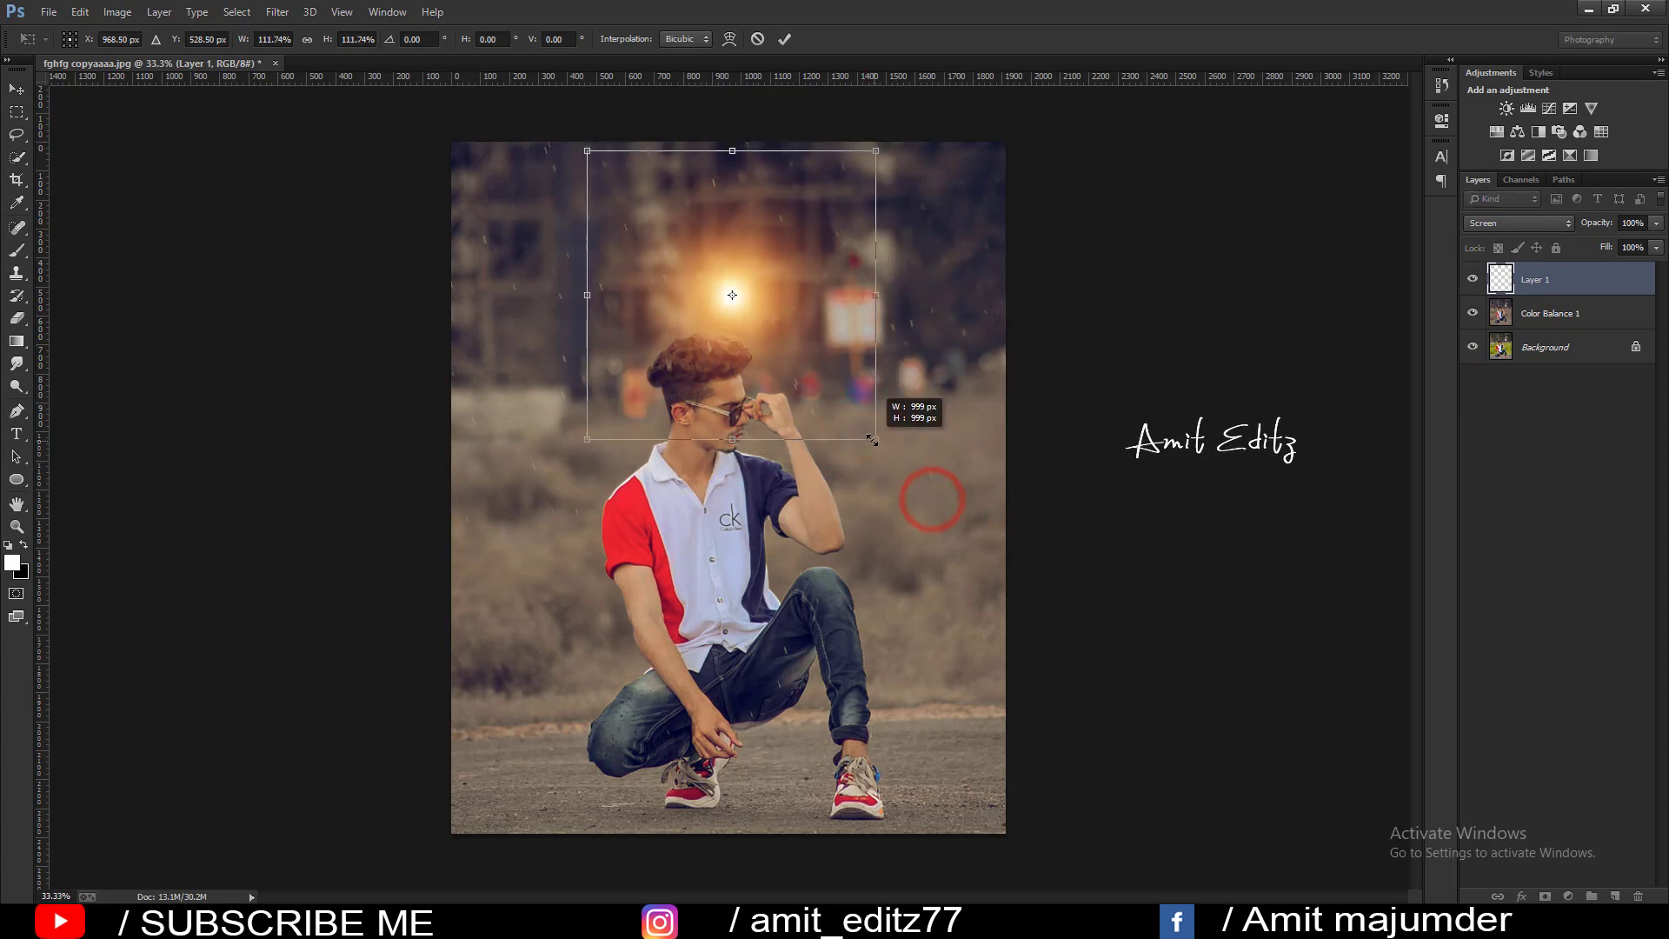
{"action": "key", "text": "Return"}
{"action": "left_click", "coordinate": [1656, 223]}
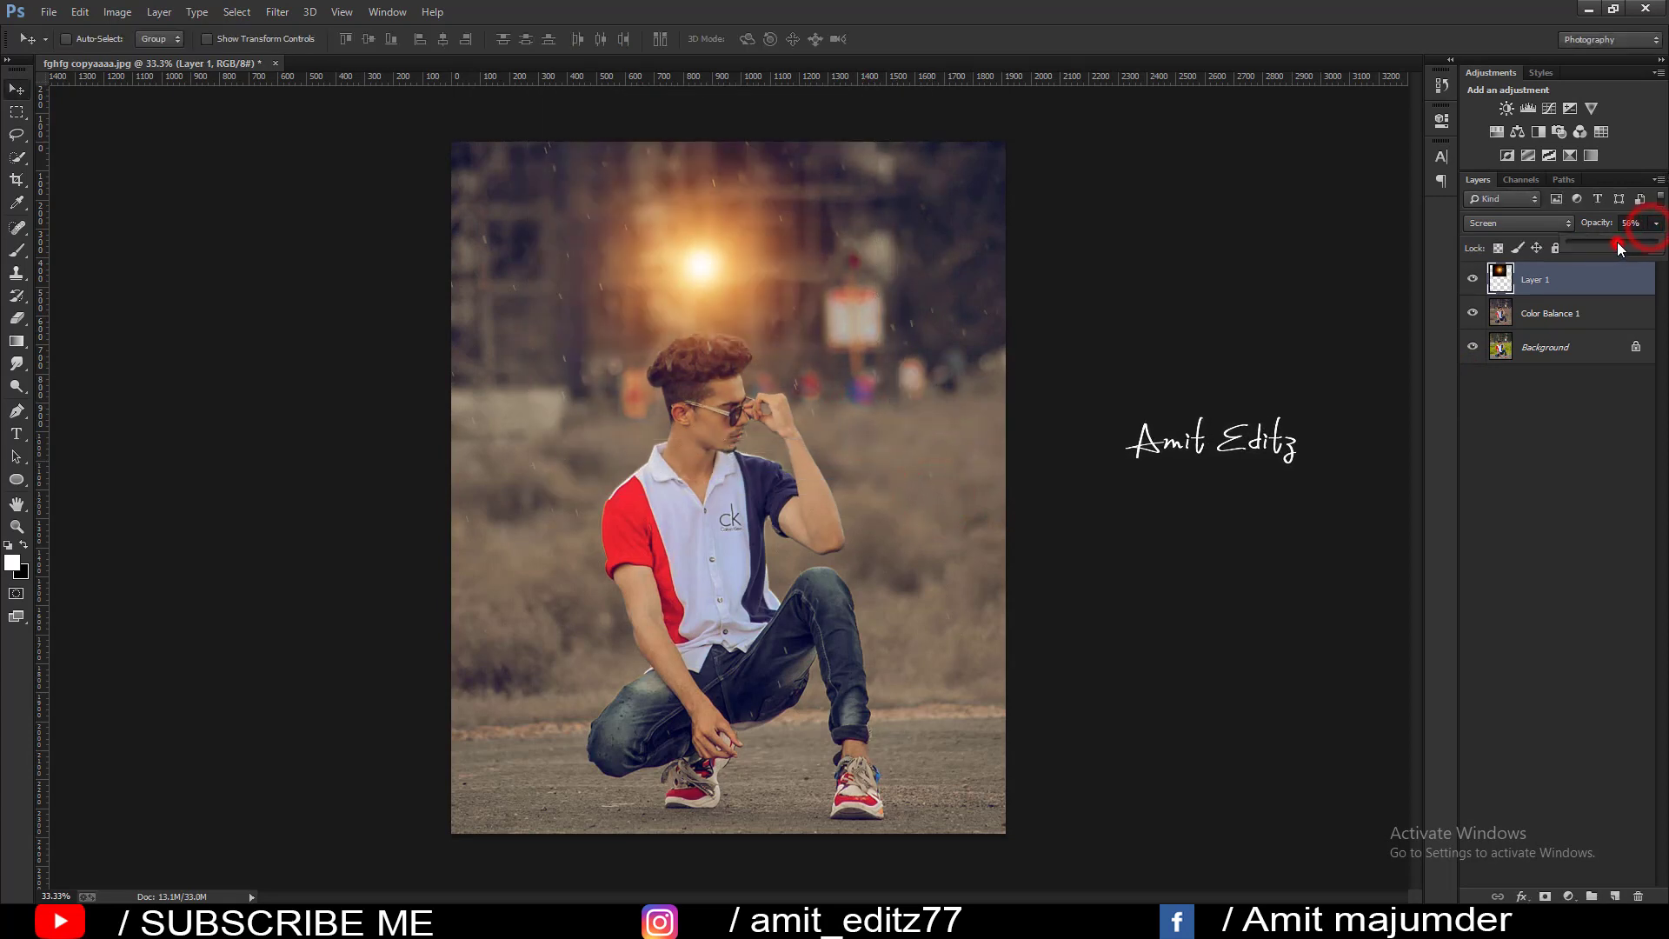
{"action": "left_click_drag", "start_coordinate": [1654, 244], "coordinate": [1617, 248]}
{"action": "left_click_drag", "start_coordinate": [790, 257], "coordinate": [817, 292]}
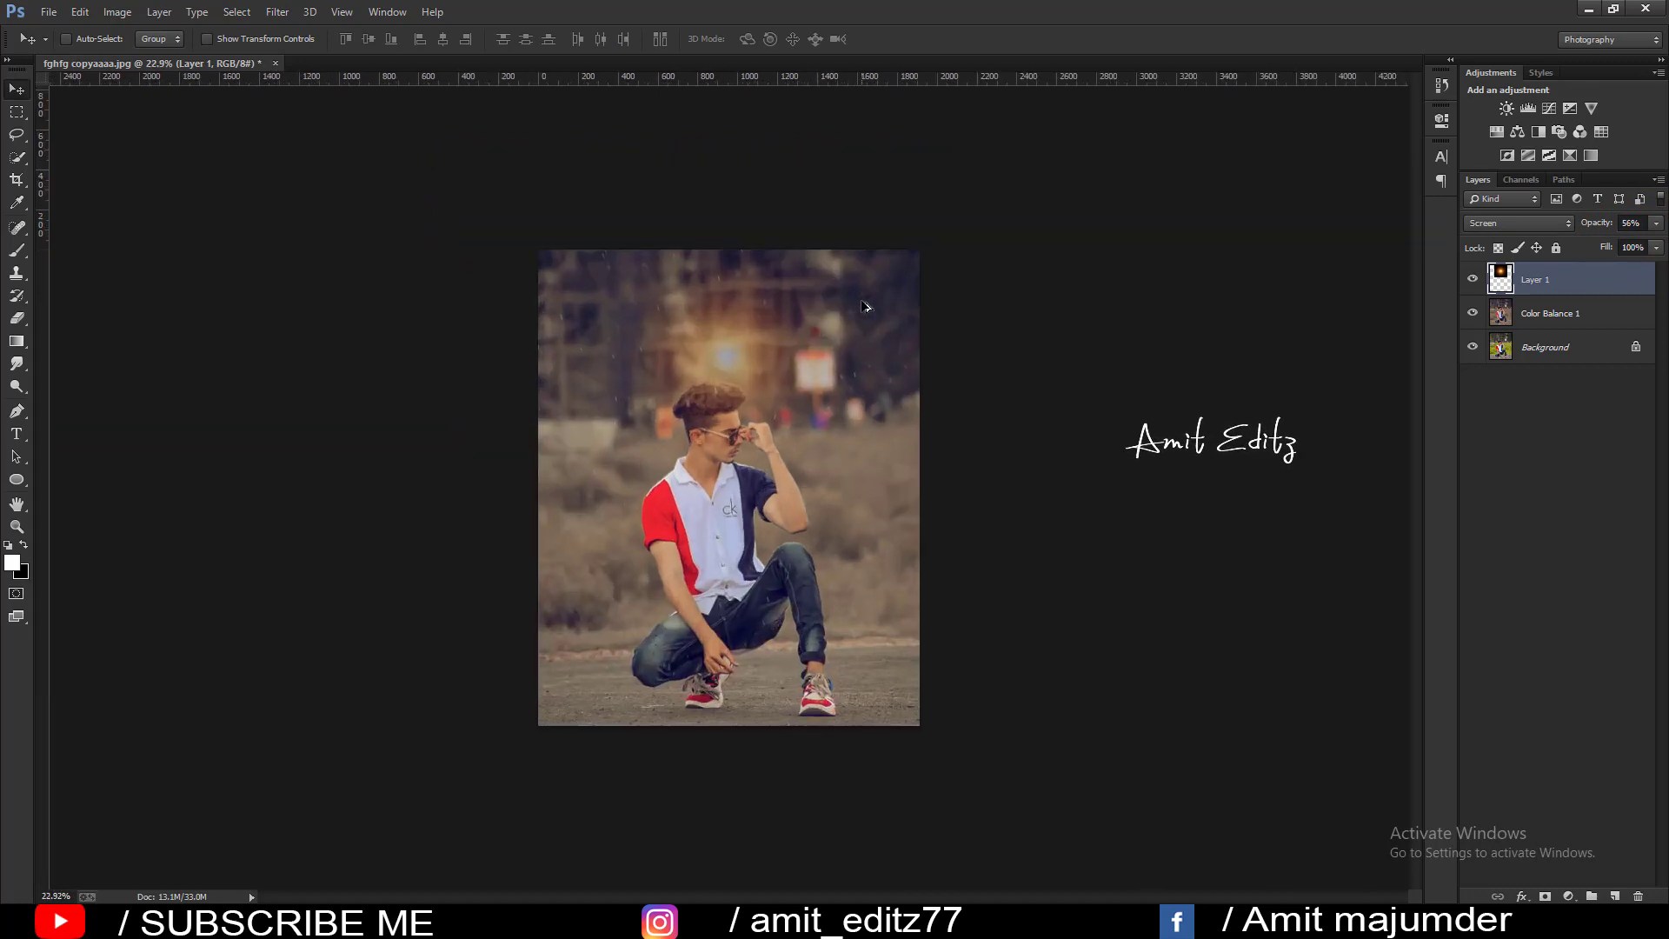
Merge the flare into the photo layer and duplicate Layer 1
{"action": "right_click", "coordinate": [1569, 318]}
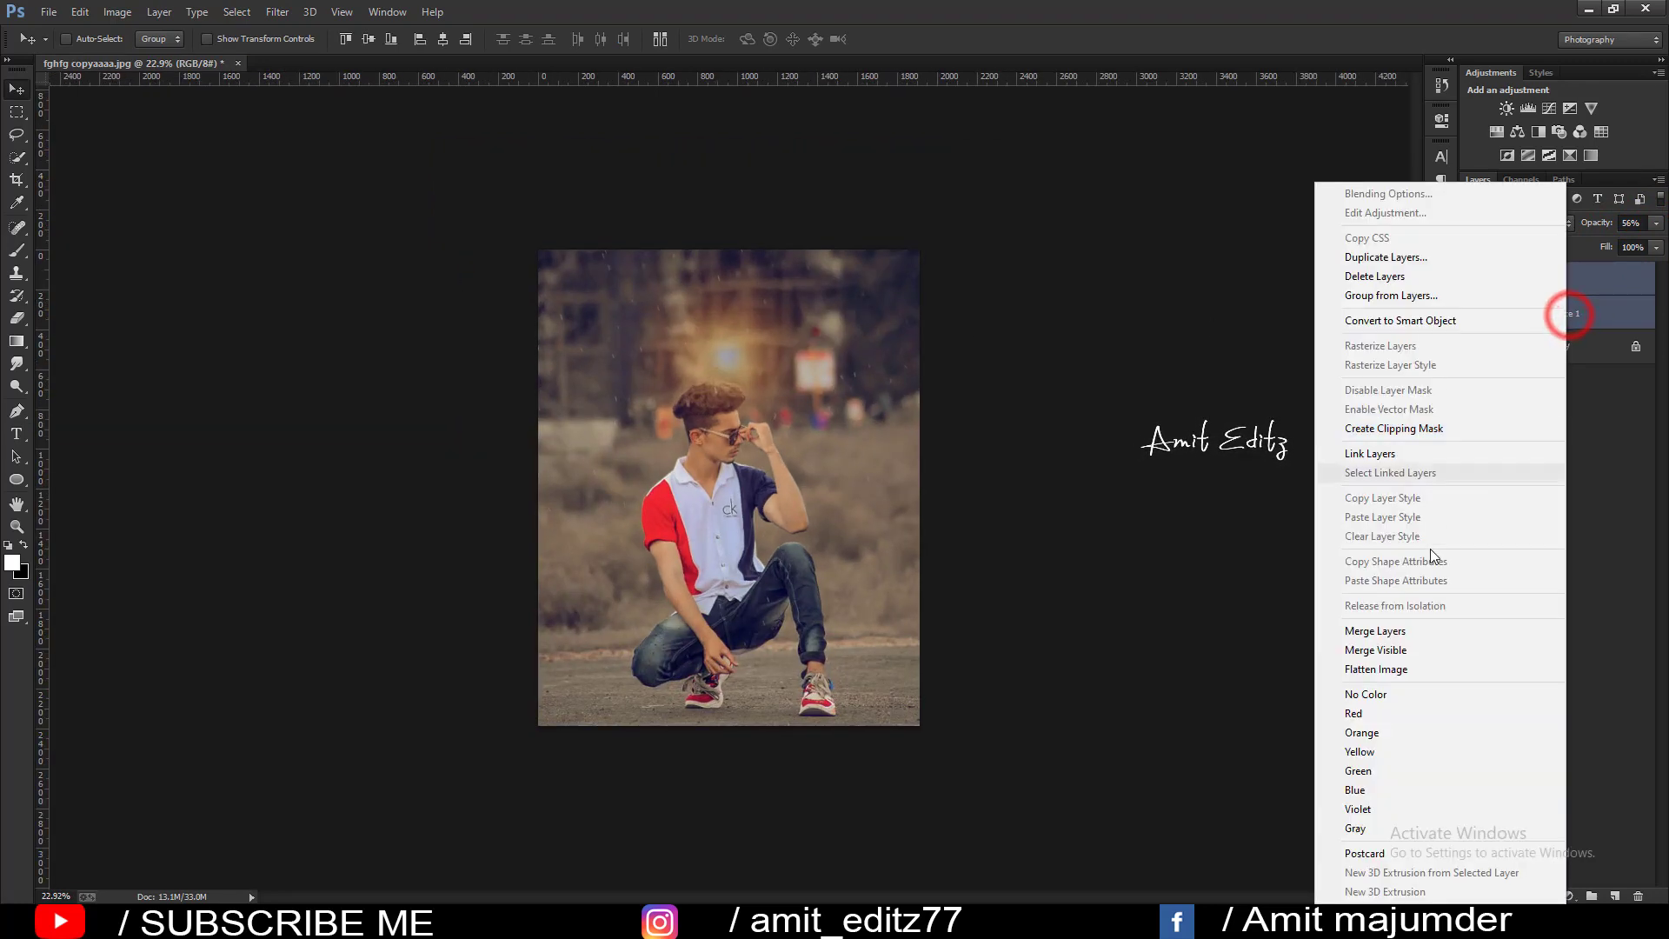
{"action": "left_click", "coordinate": [1410, 630]}
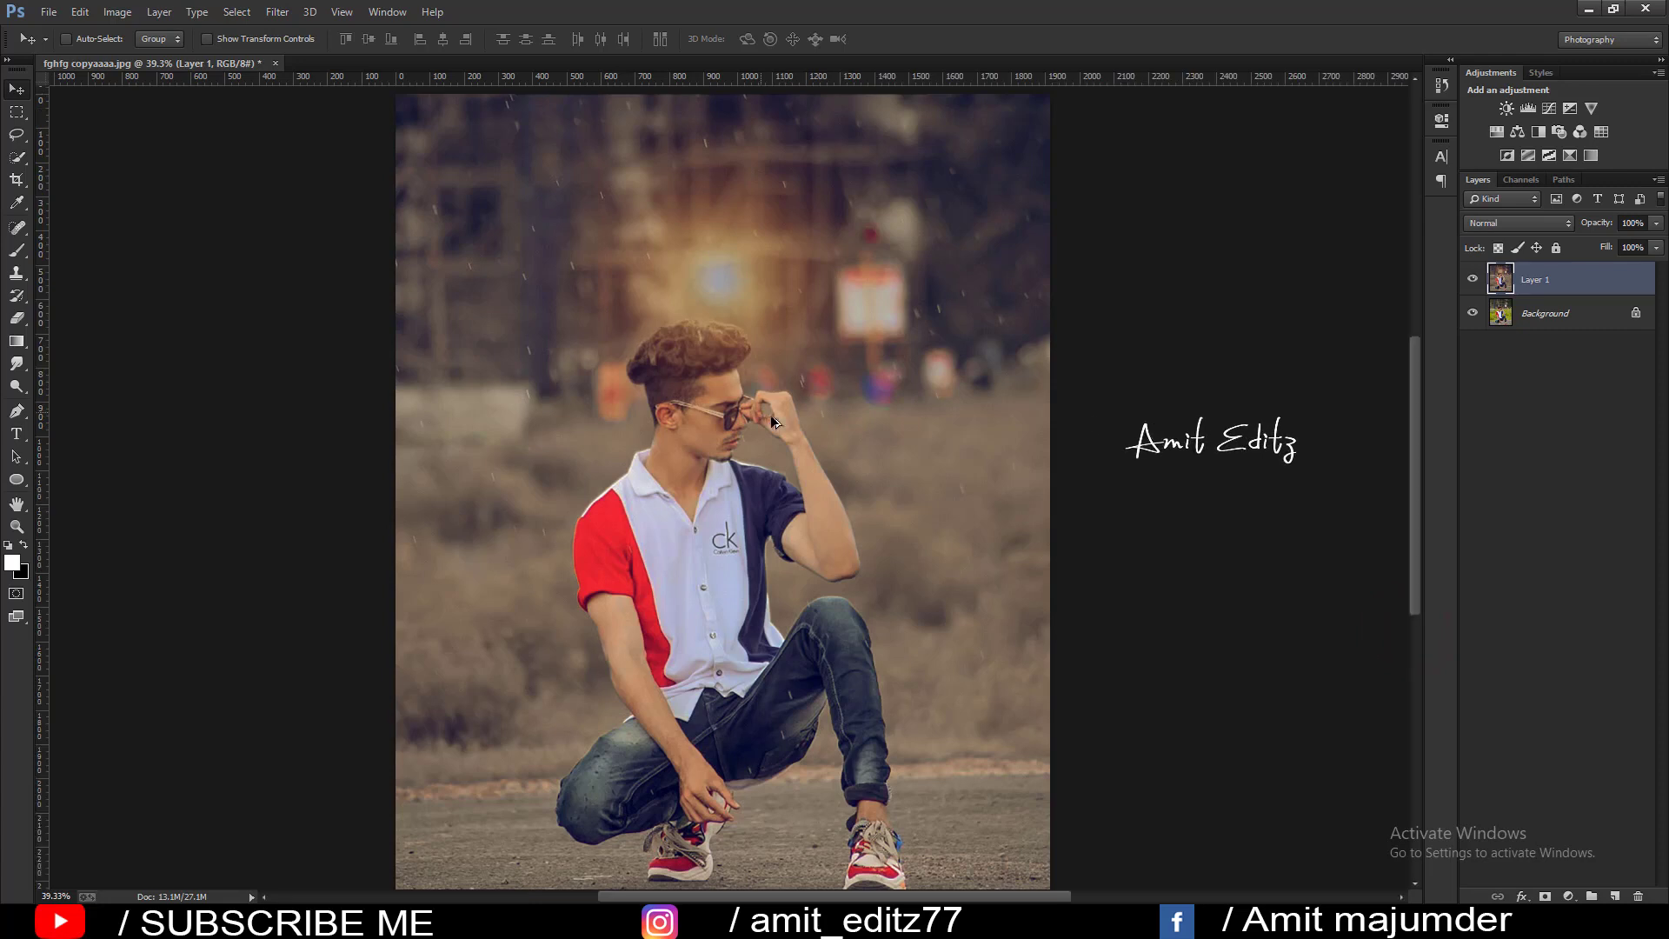
{"action": "scroll", "coordinate": [837, 461], "scroll_direction": "down", "scroll_amount": 1}
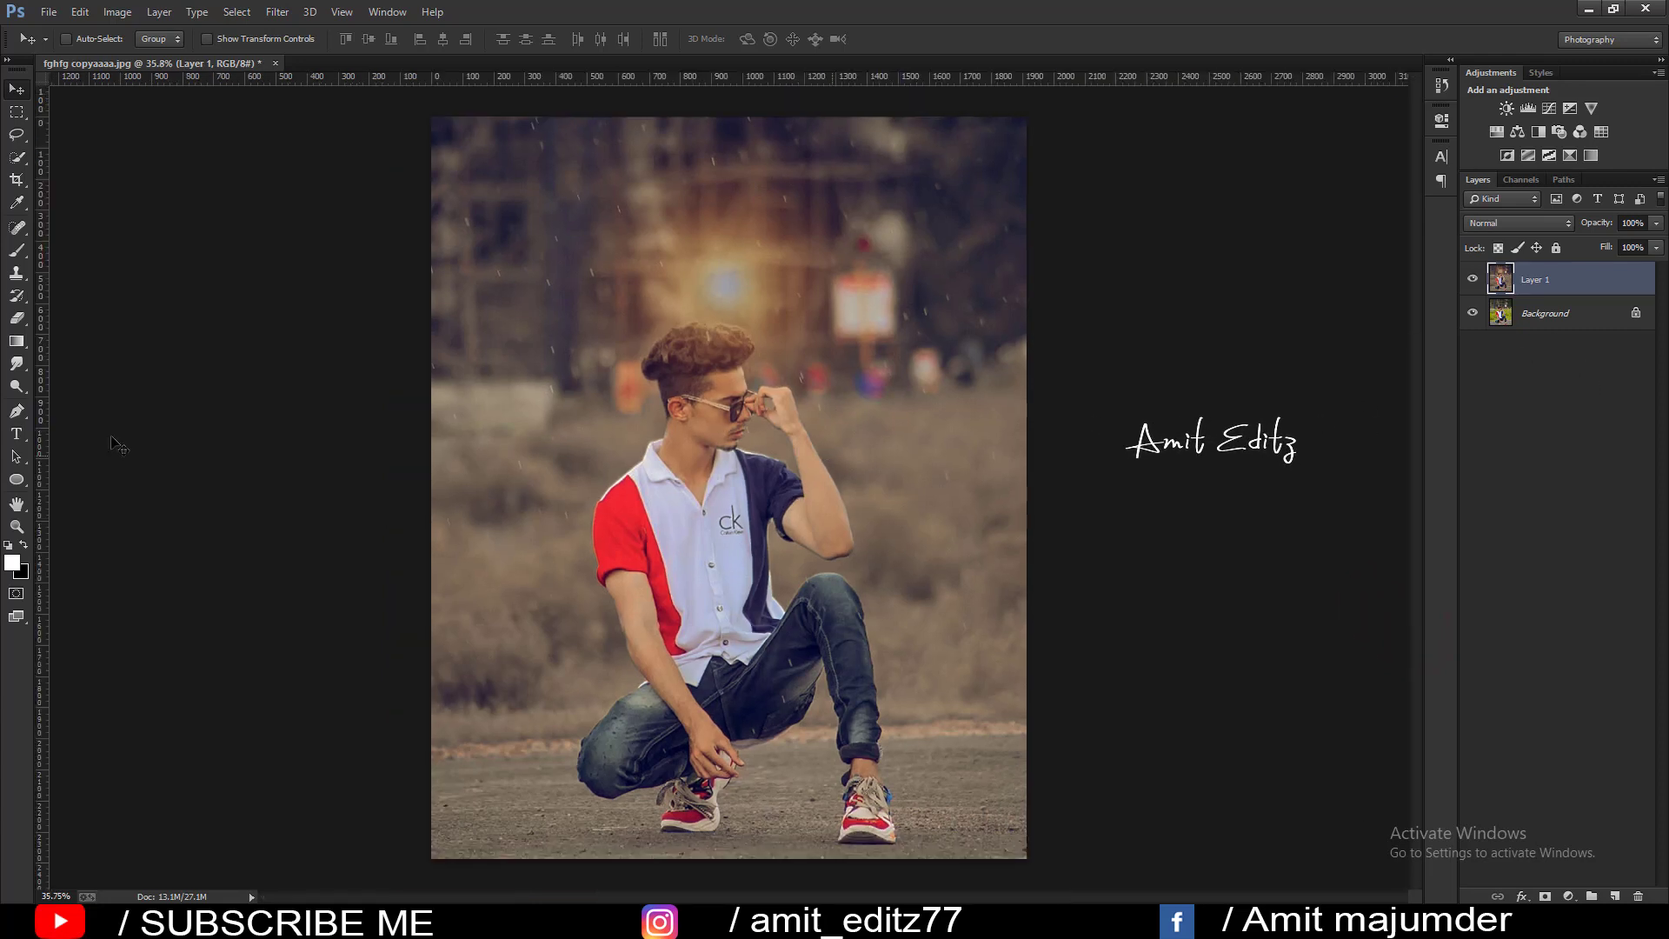
{"action": "left_click", "coordinate": [16, 179]}
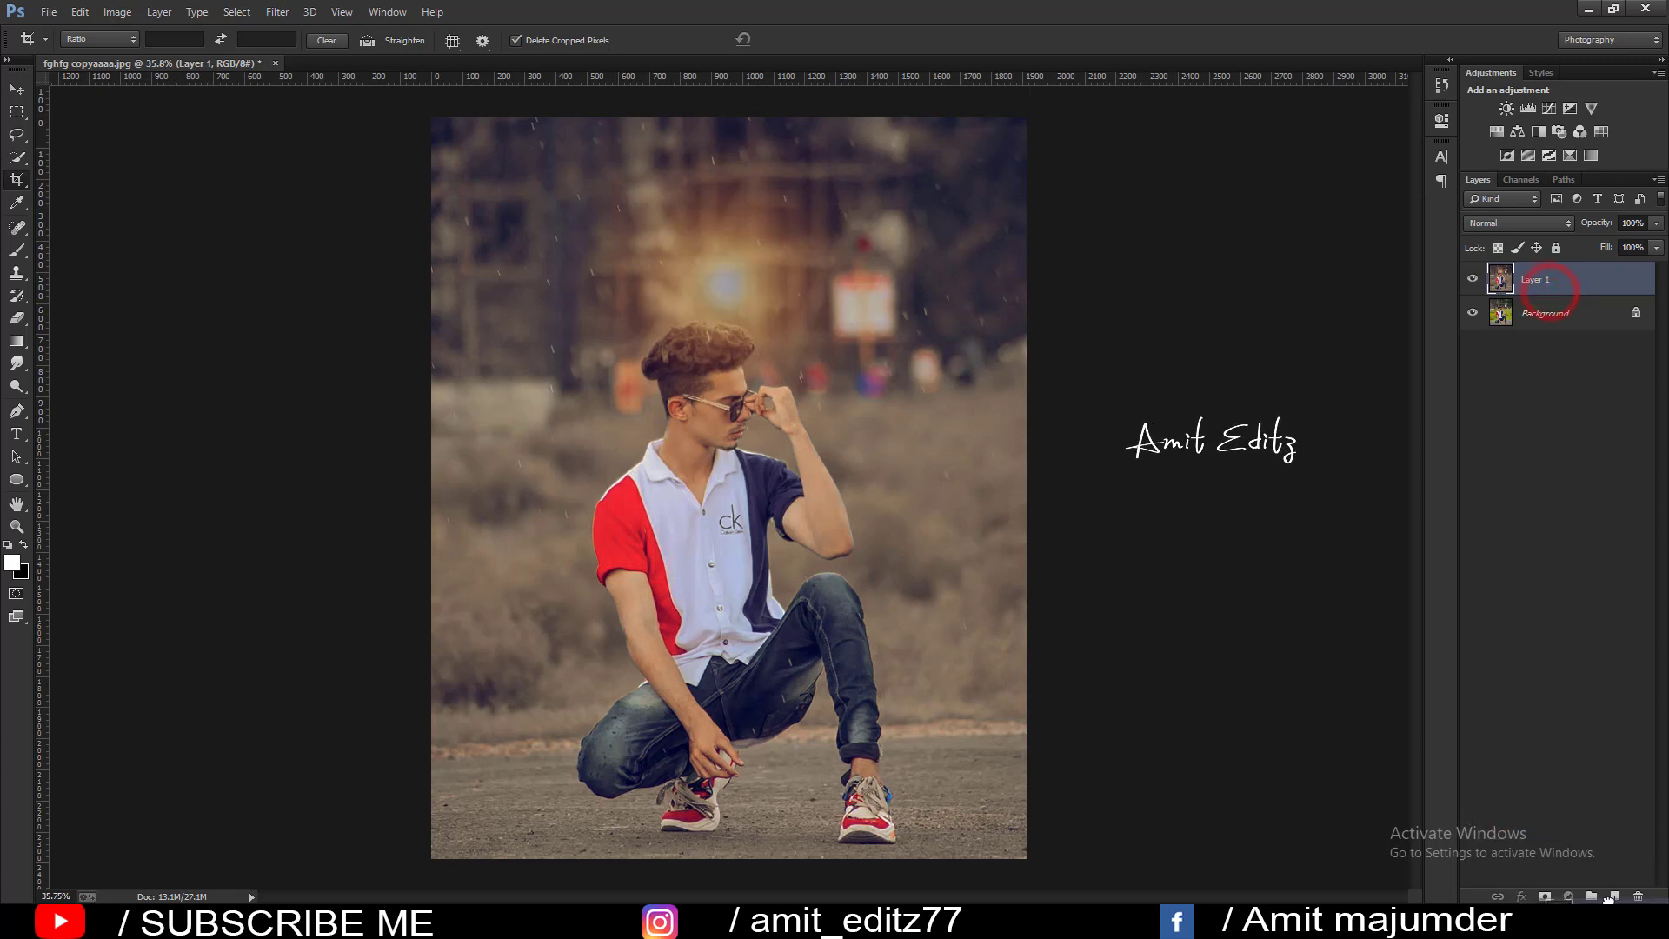
{"action": "left_click_drag", "start_coordinate": [1532, 297], "coordinate": [1614, 895]}
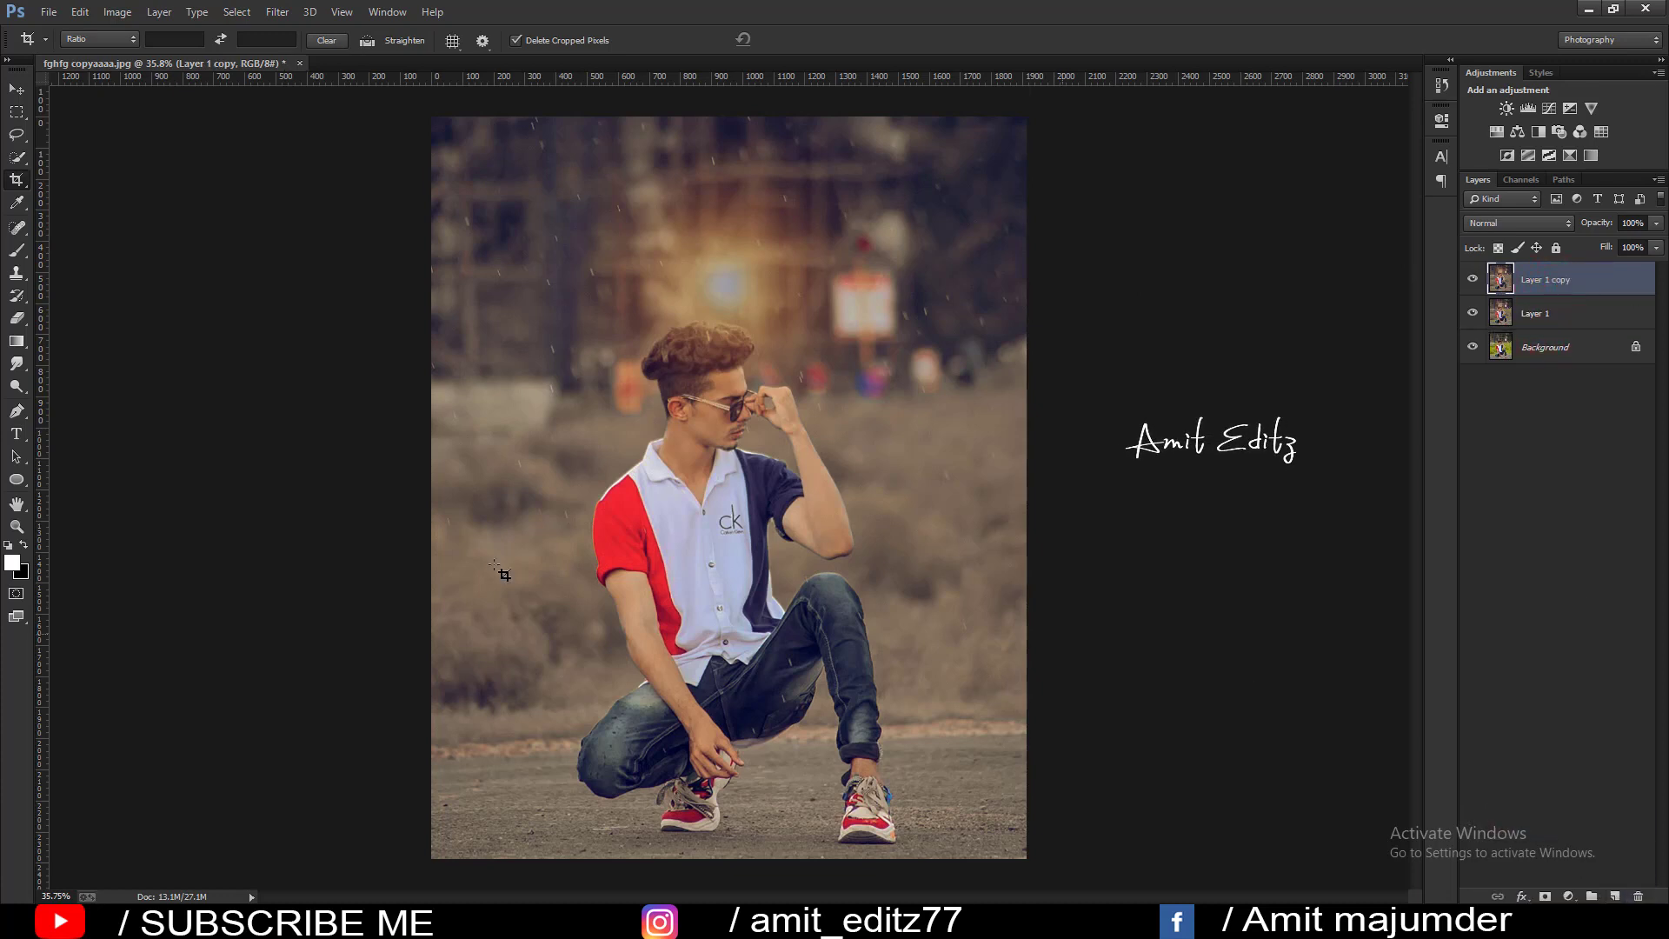
Dodge the cheek and forearm skin with a smaller Dodge brush, zoomed in on the man
{"action": "left_click", "coordinate": [16, 386]}
{"action": "key", "text": "ctrl+plus"}
{"action": "scroll", "coordinate": [876, 392], "scroll_direction": "left", "scroll_amount": 1}
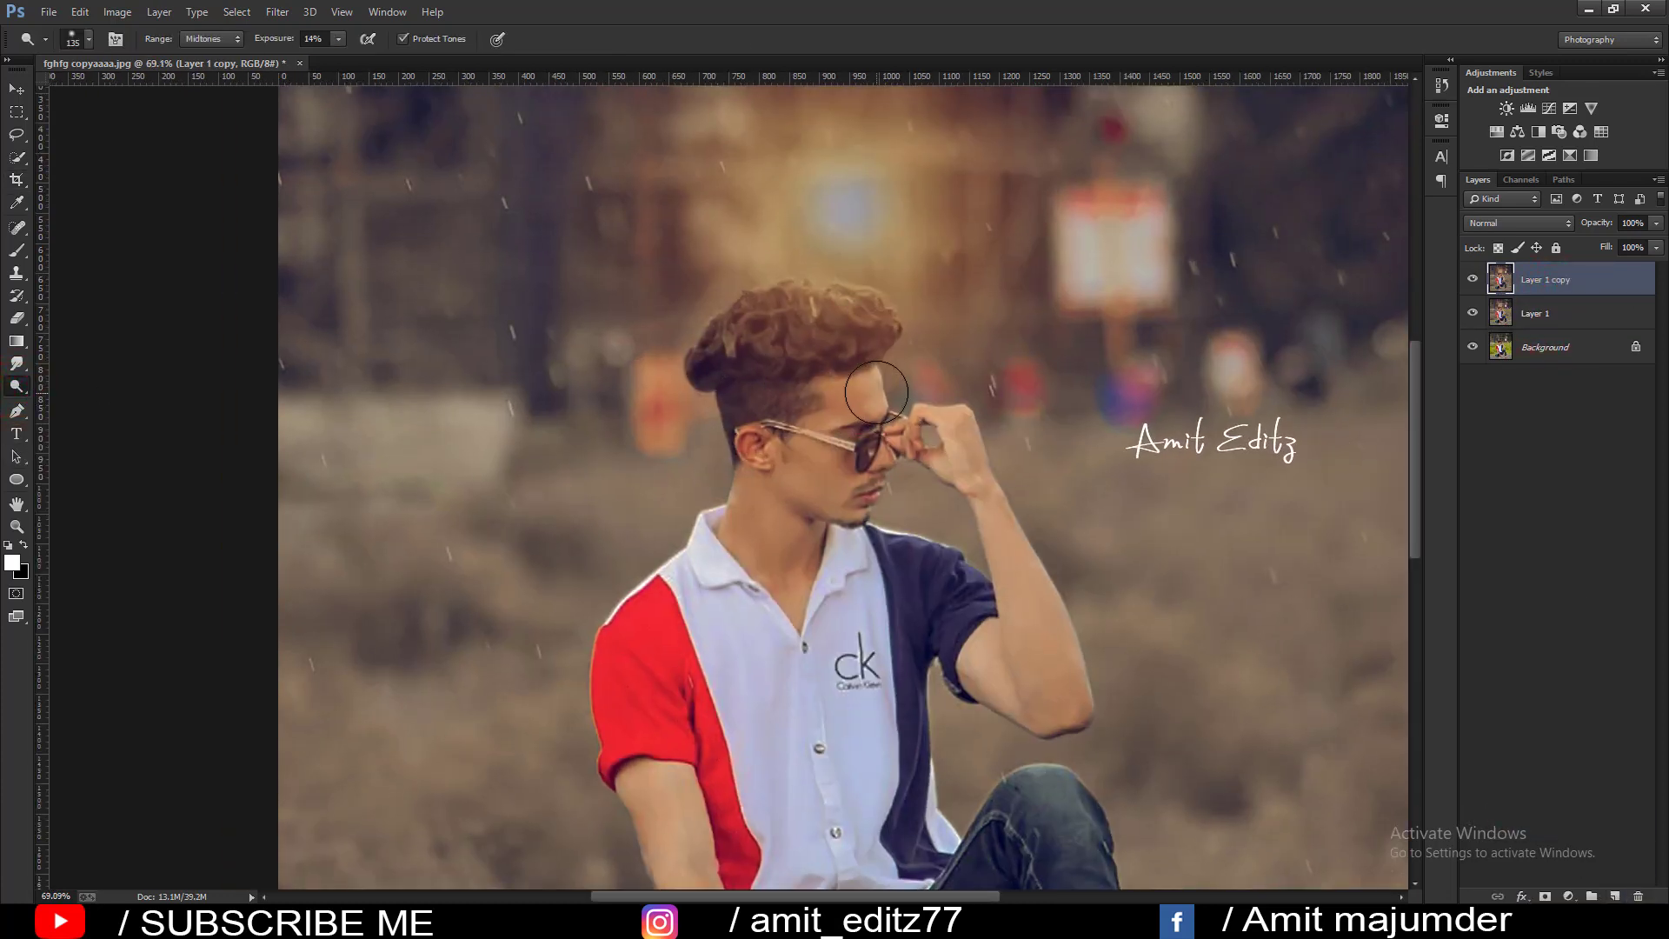
{"action": "left_click_drag", "start_coordinate": [876, 392], "coordinate": [840, 406]}
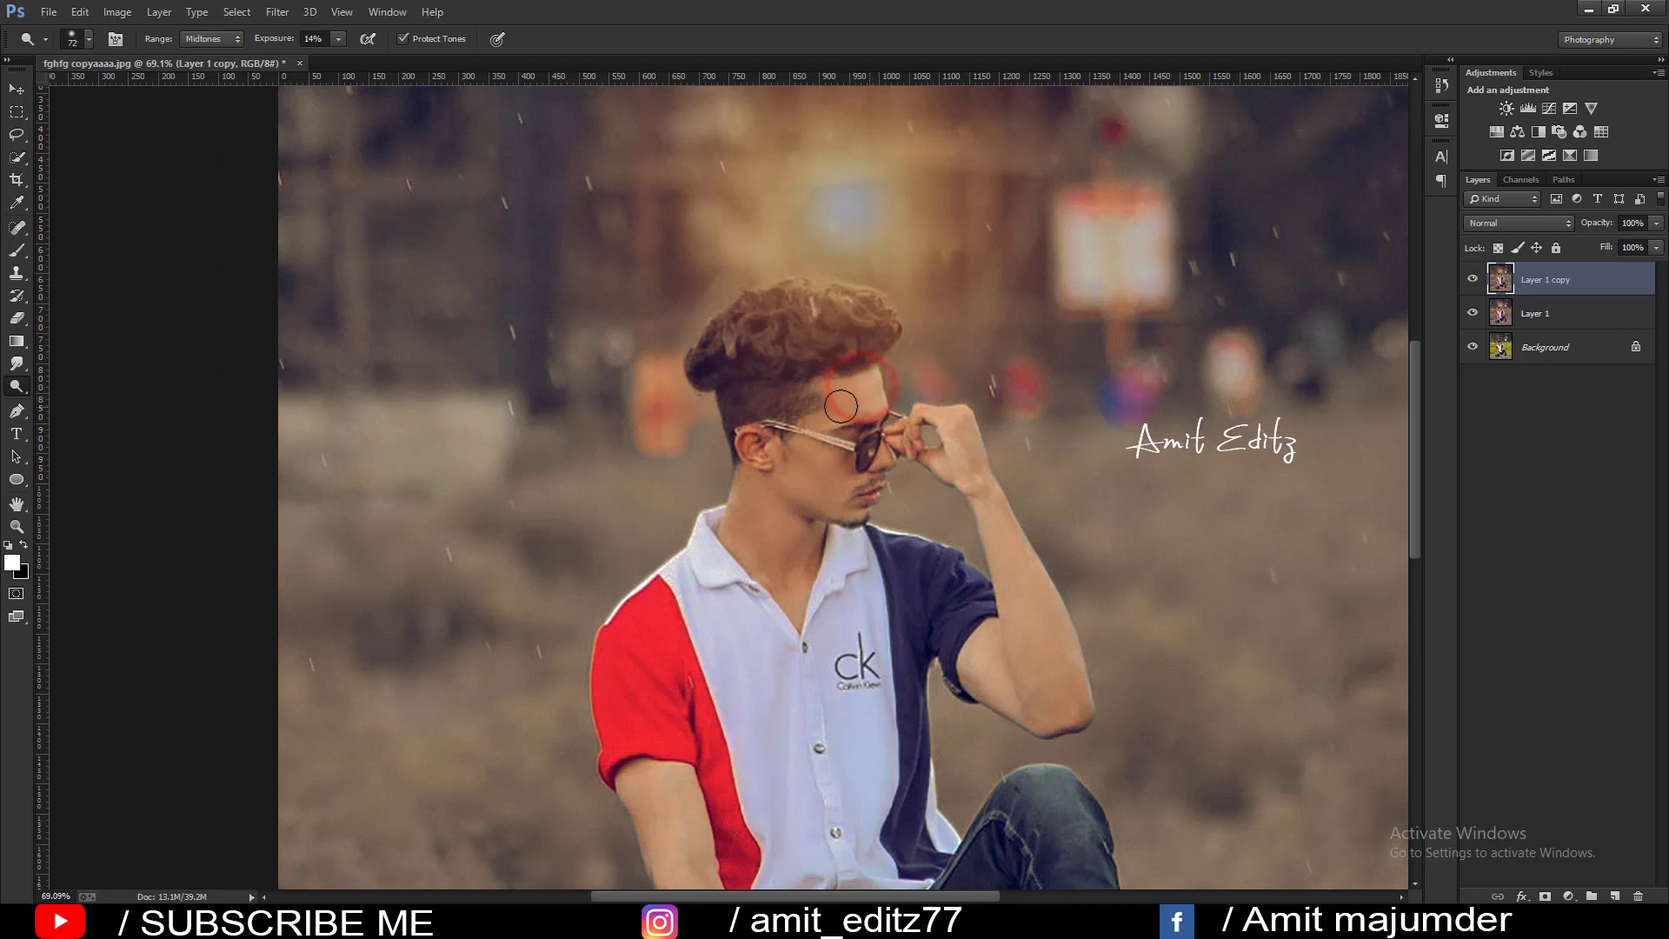
{"action": "left_click_drag", "start_coordinate": [824, 466], "coordinate": [813, 455]}
{"action": "left_click_drag", "start_coordinate": [1009, 550], "coordinate": [1058, 671]}
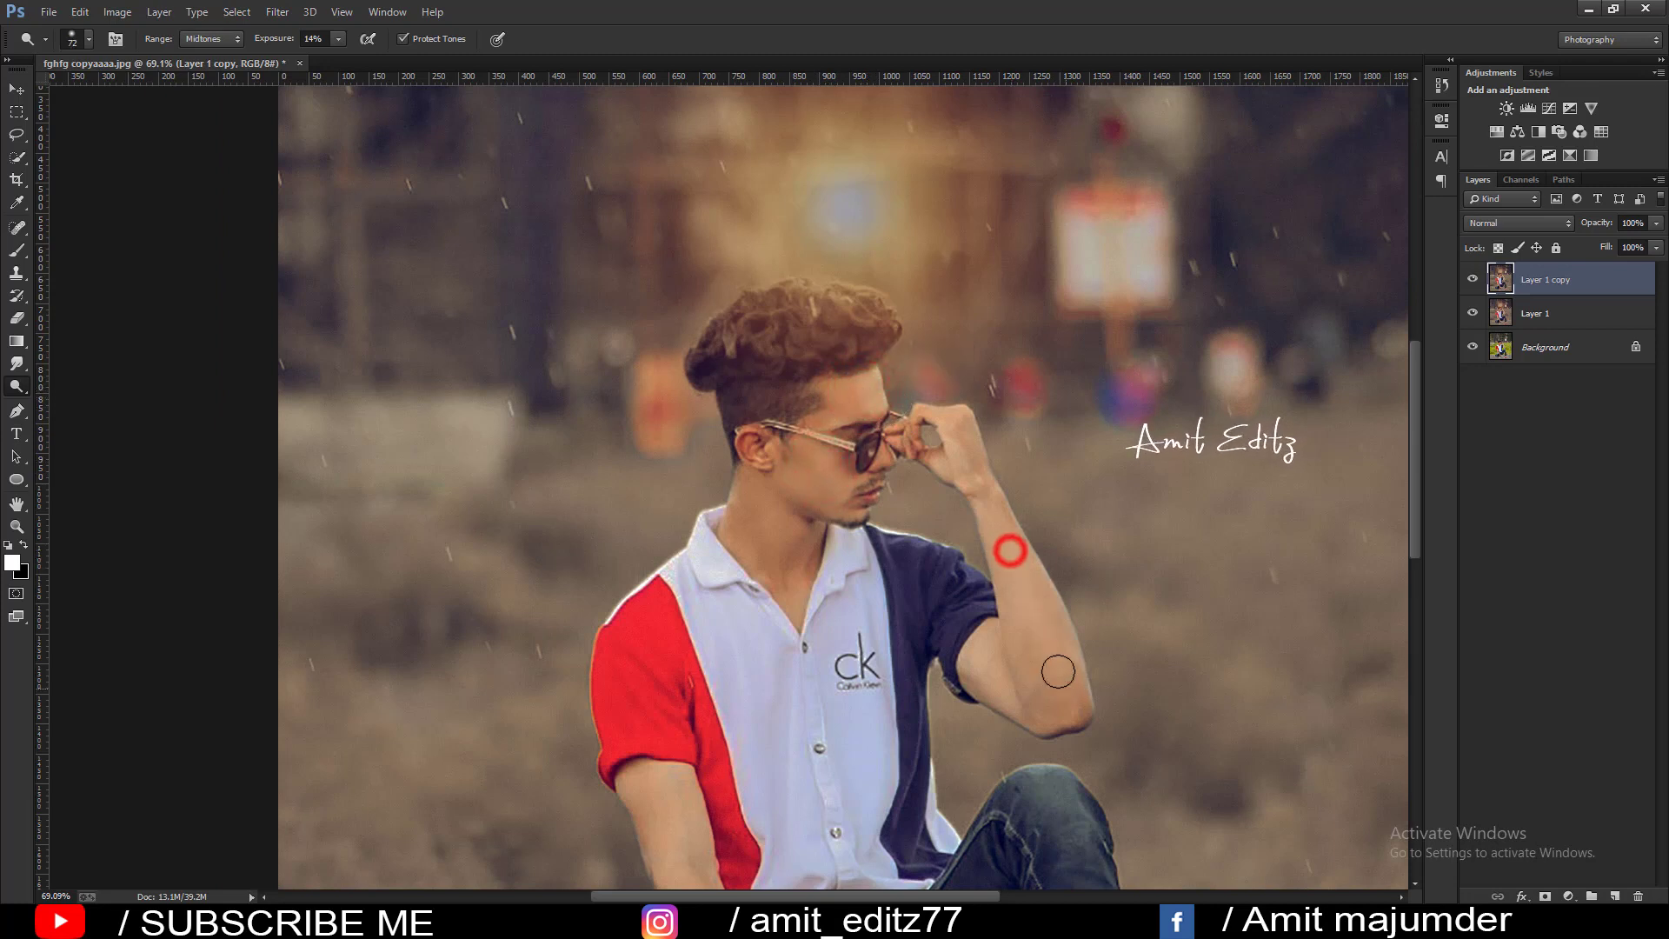
Dodge more spots along the arm and the neck, then select Layer 1 with Layer 1 copy
{"action": "scroll", "coordinate": [824, 574], "scroll_direction": "down", "scroll_amount": 1}
{"action": "scroll", "coordinate": [681, 682], "scroll_direction": "down", "scroll_amount": 3}
{"action": "left_click", "coordinate": [667, 608]}
{"action": "left_click", "coordinate": [696, 712]}
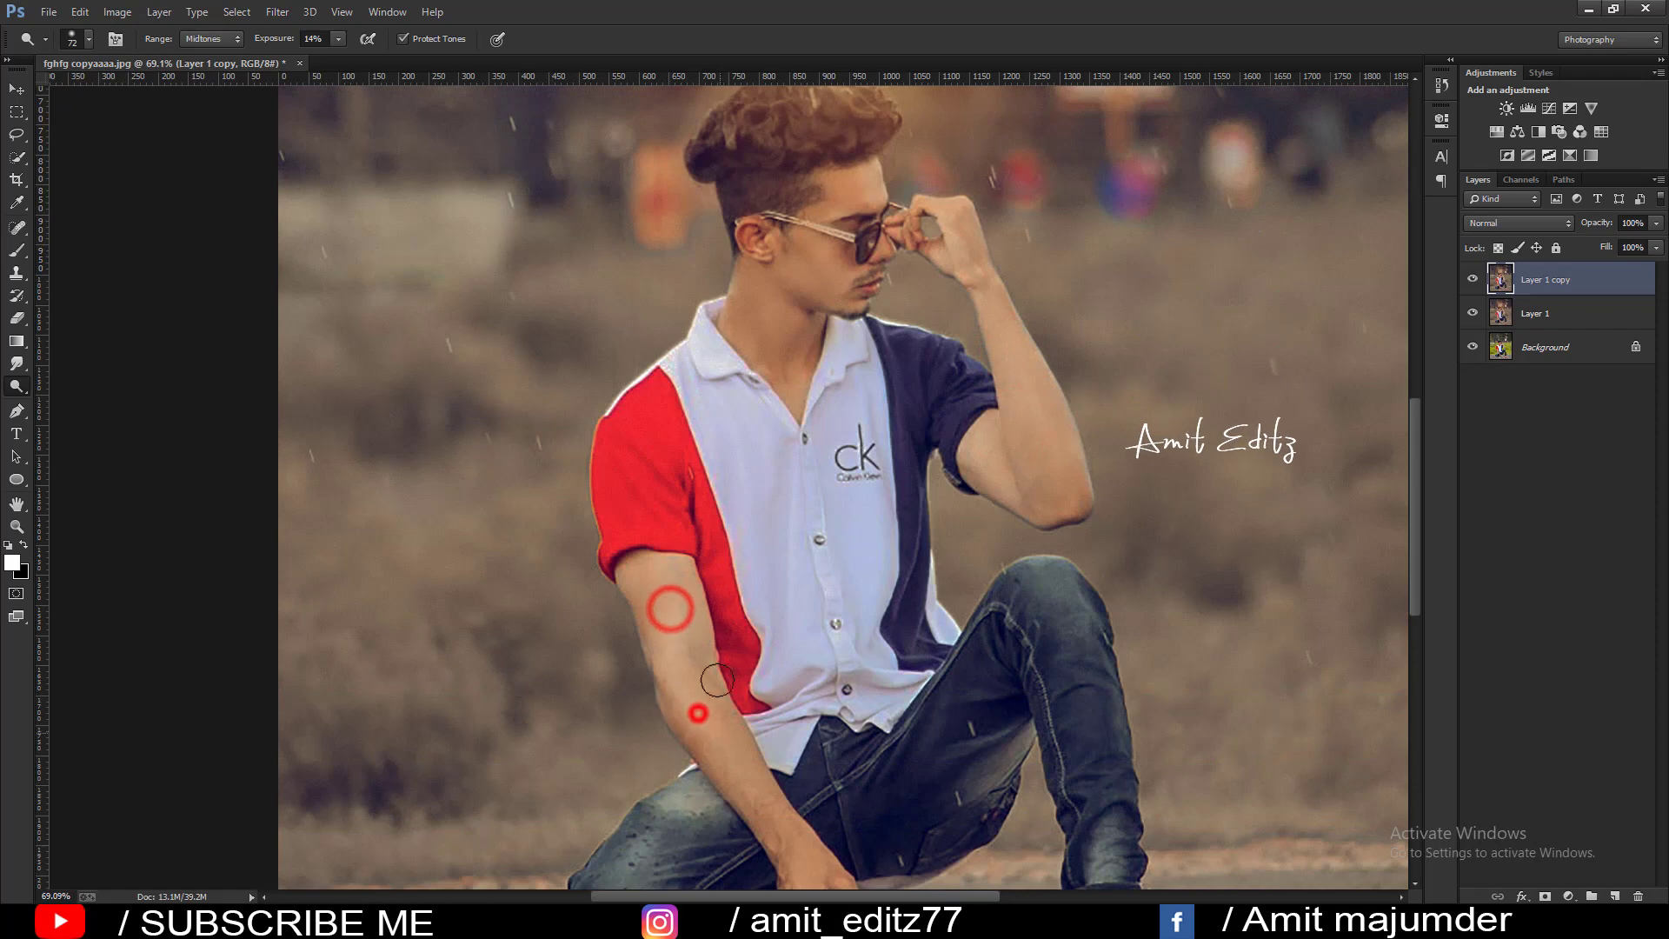
{"action": "scroll", "coordinate": [767, 503], "scroll_direction": "down", "scroll_amount": 3}
{"action": "scroll", "coordinate": [766, 379], "scroll_direction": "up", "scroll_amount": 2}
{"action": "scroll", "coordinate": [766, 379], "scroll_direction": "up", "scroll_amount": 2}
{"action": "left_click", "coordinate": [748, 343]}
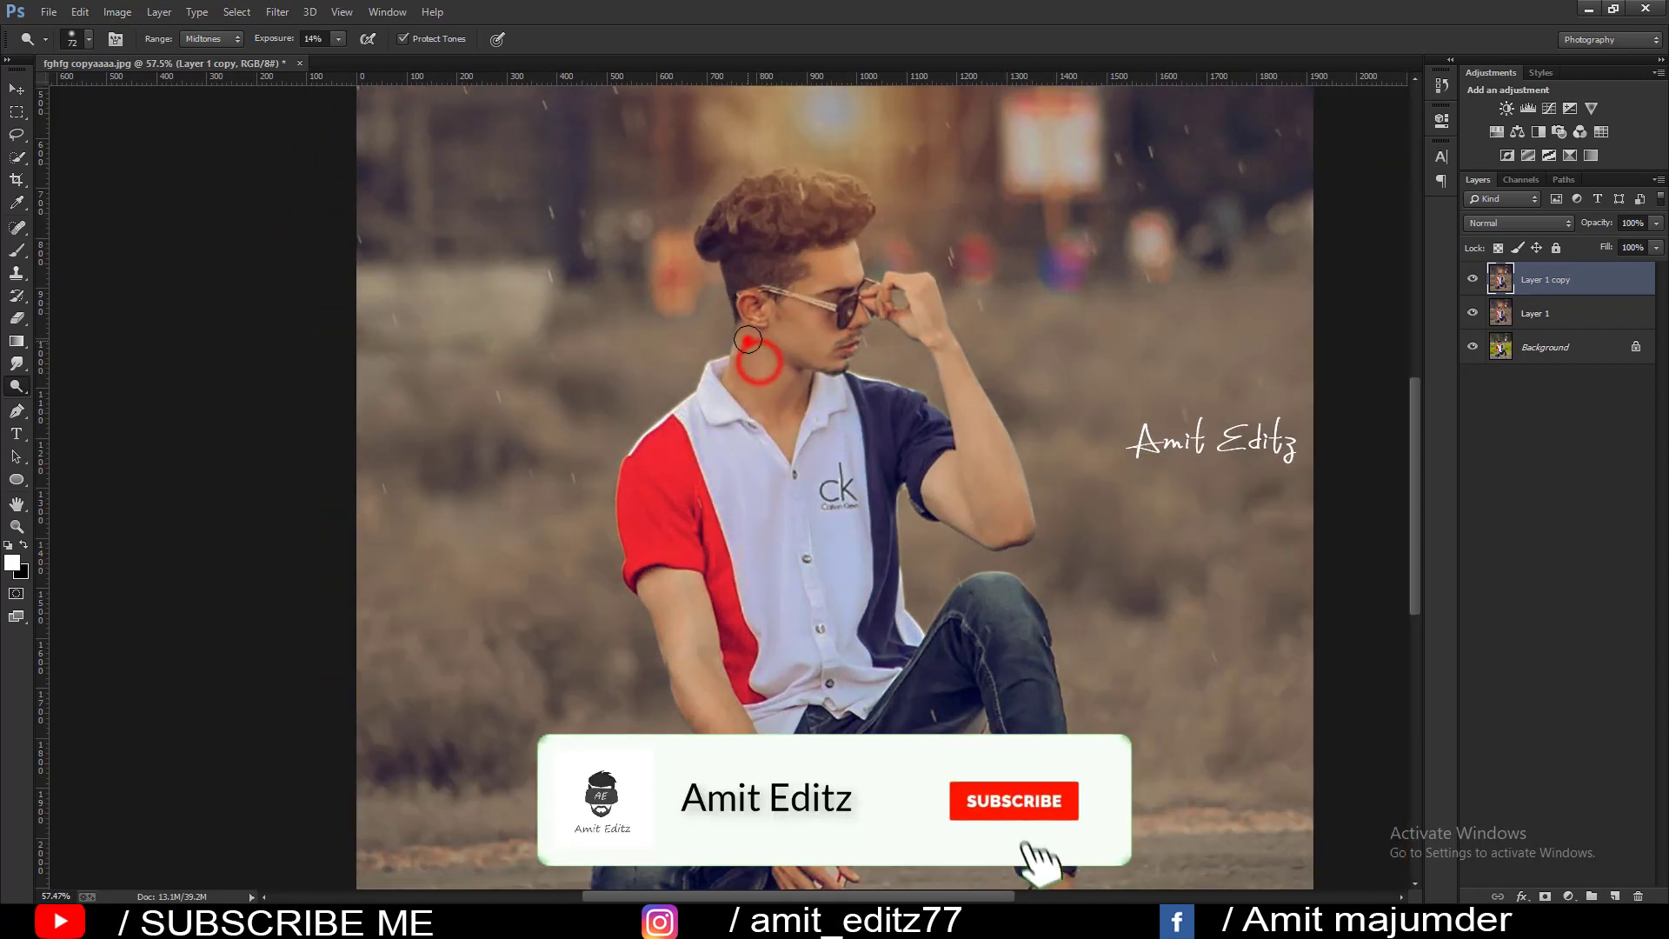
{"action": "scroll", "coordinate": [838, 276], "scroll_direction": "down", "scroll_amount": 3}
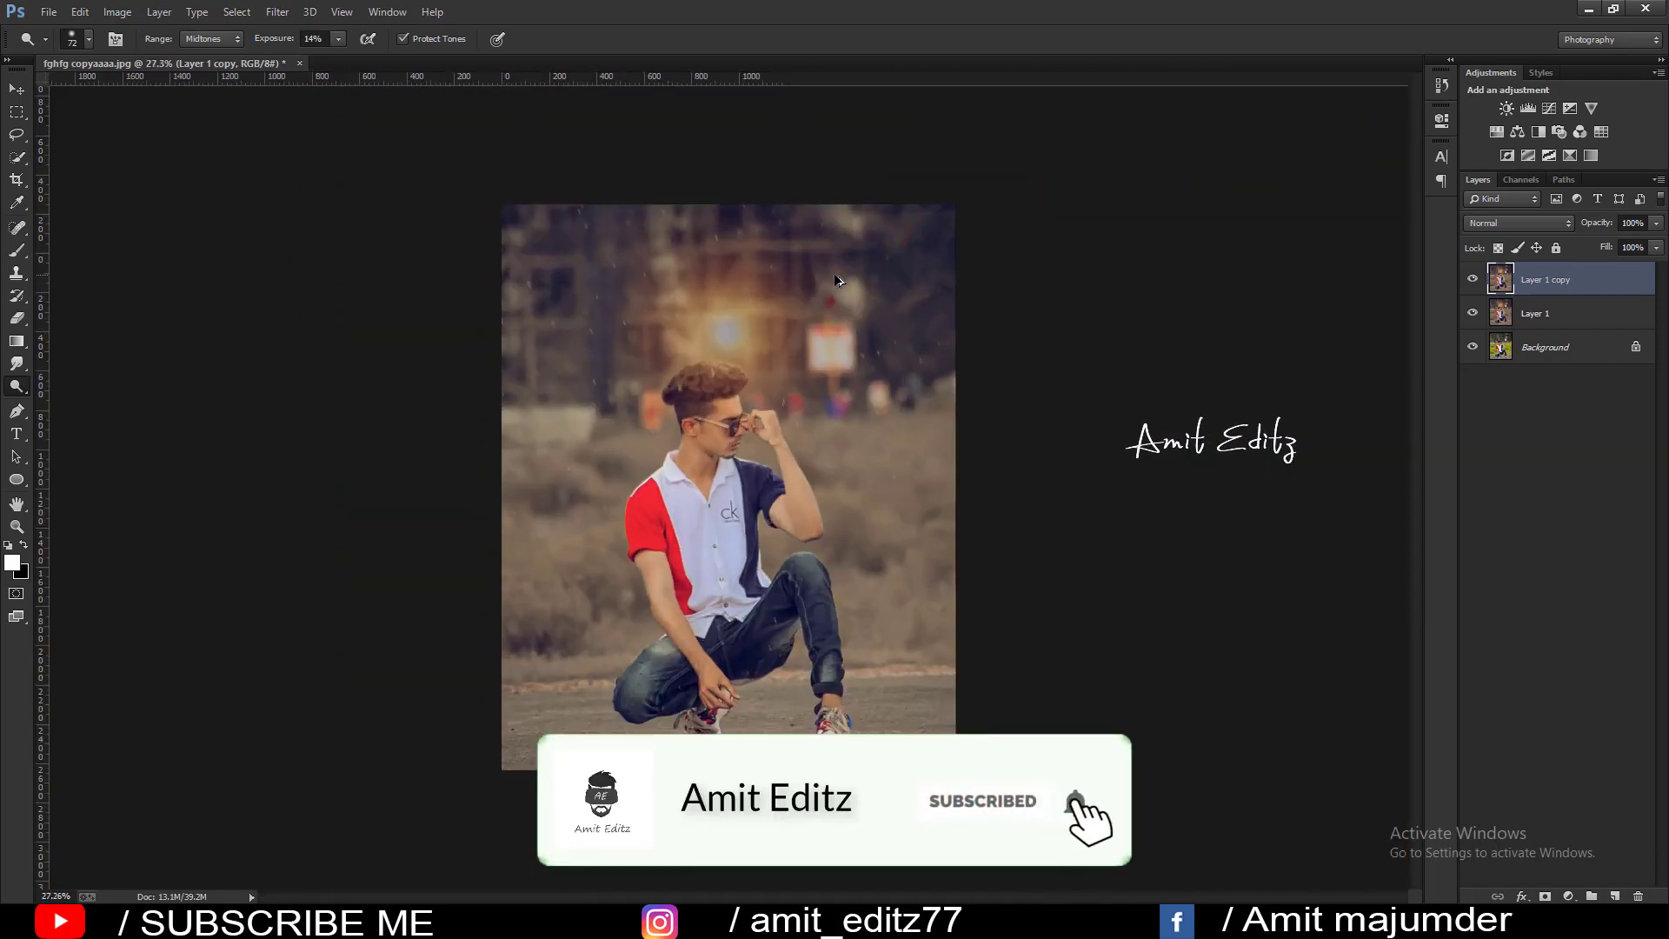
{"action": "scroll", "coordinate": [838, 276], "scroll_direction": "down", "scroll_amount": 1}
{"action": "left_click", "coordinate": [1546, 315], "text": "shift"}
Merge Layer 1 into Layer 1 copy and toggle its visibility to compare before and after
{"action": "right_click", "coordinate": [1547, 315]}
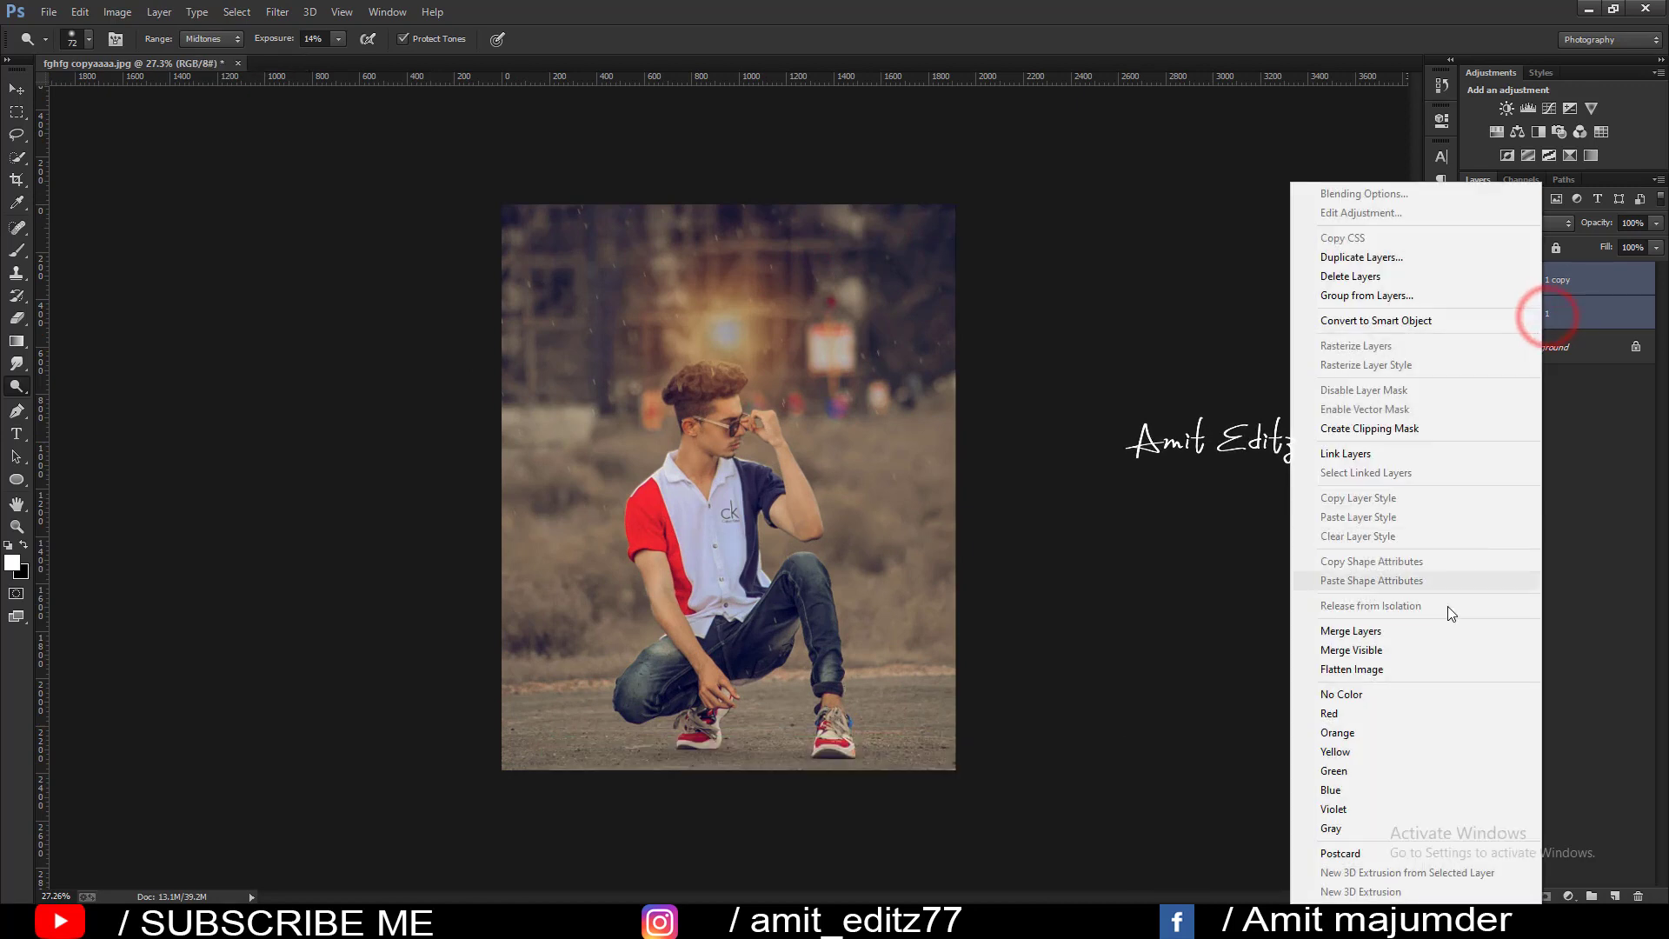
{"action": "left_click", "coordinate": [1426, 632]}
{"action": "scroll", "coordinate": [1006, 384], "scroll_direction": "up", "scroll_amount": 2}
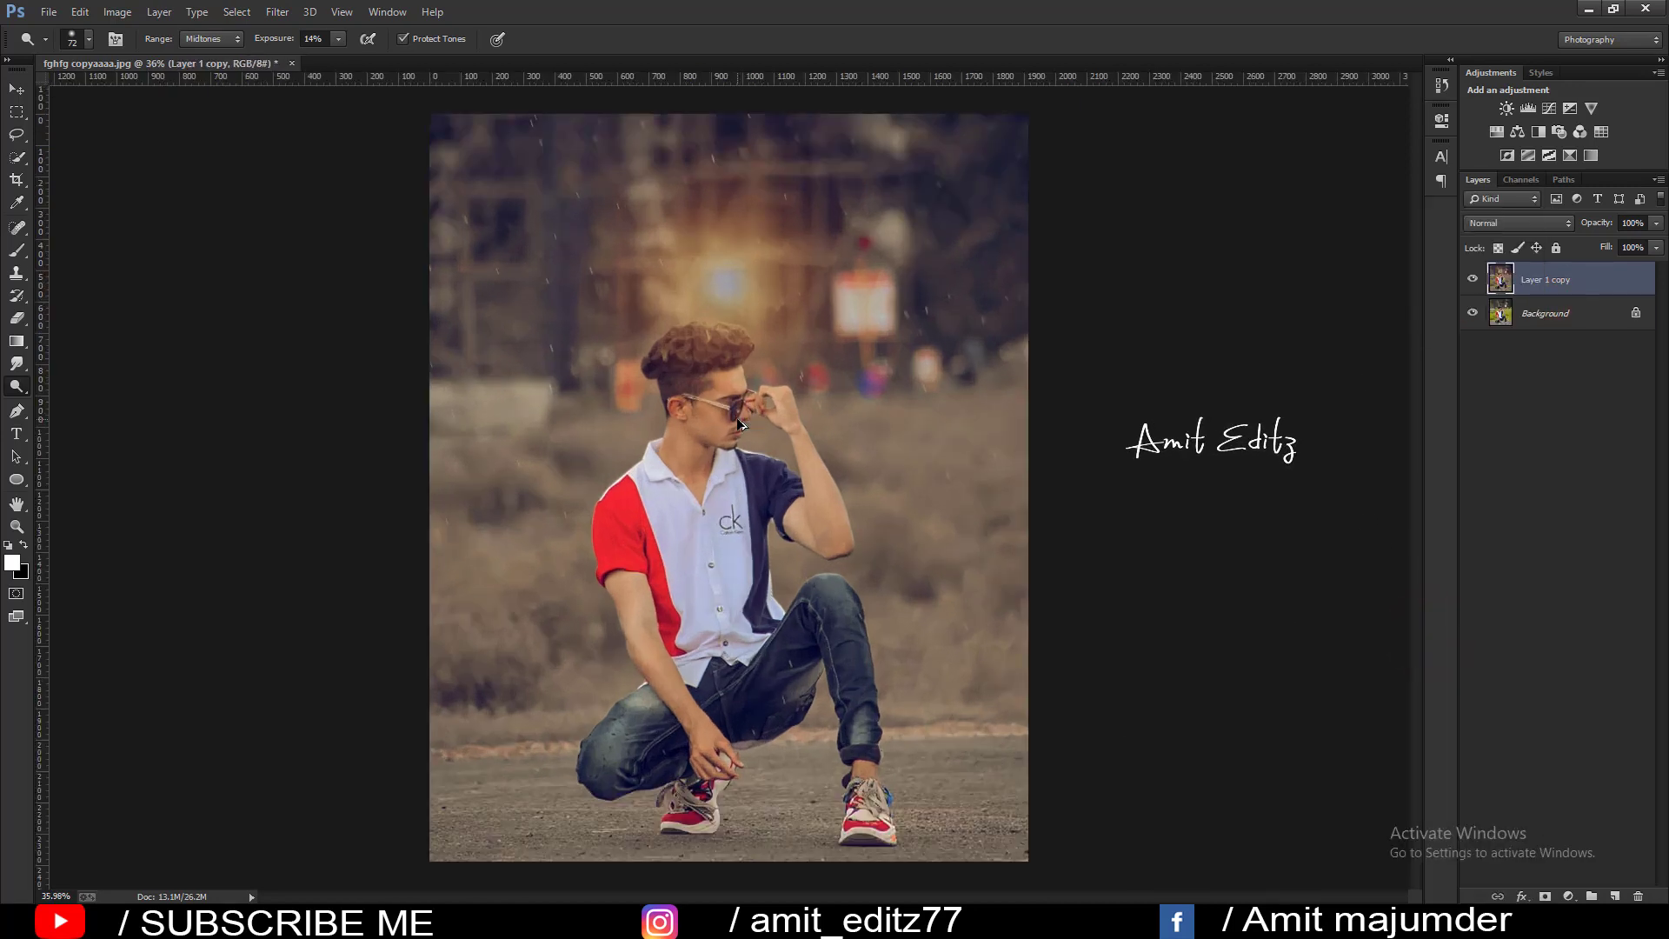
{"action": "scroll", "coordinate": [1006, 384], "scroll_direction": "down", "scroll_amount": 1}
{"action": "left_click", "coordinate": [1473, 280]}
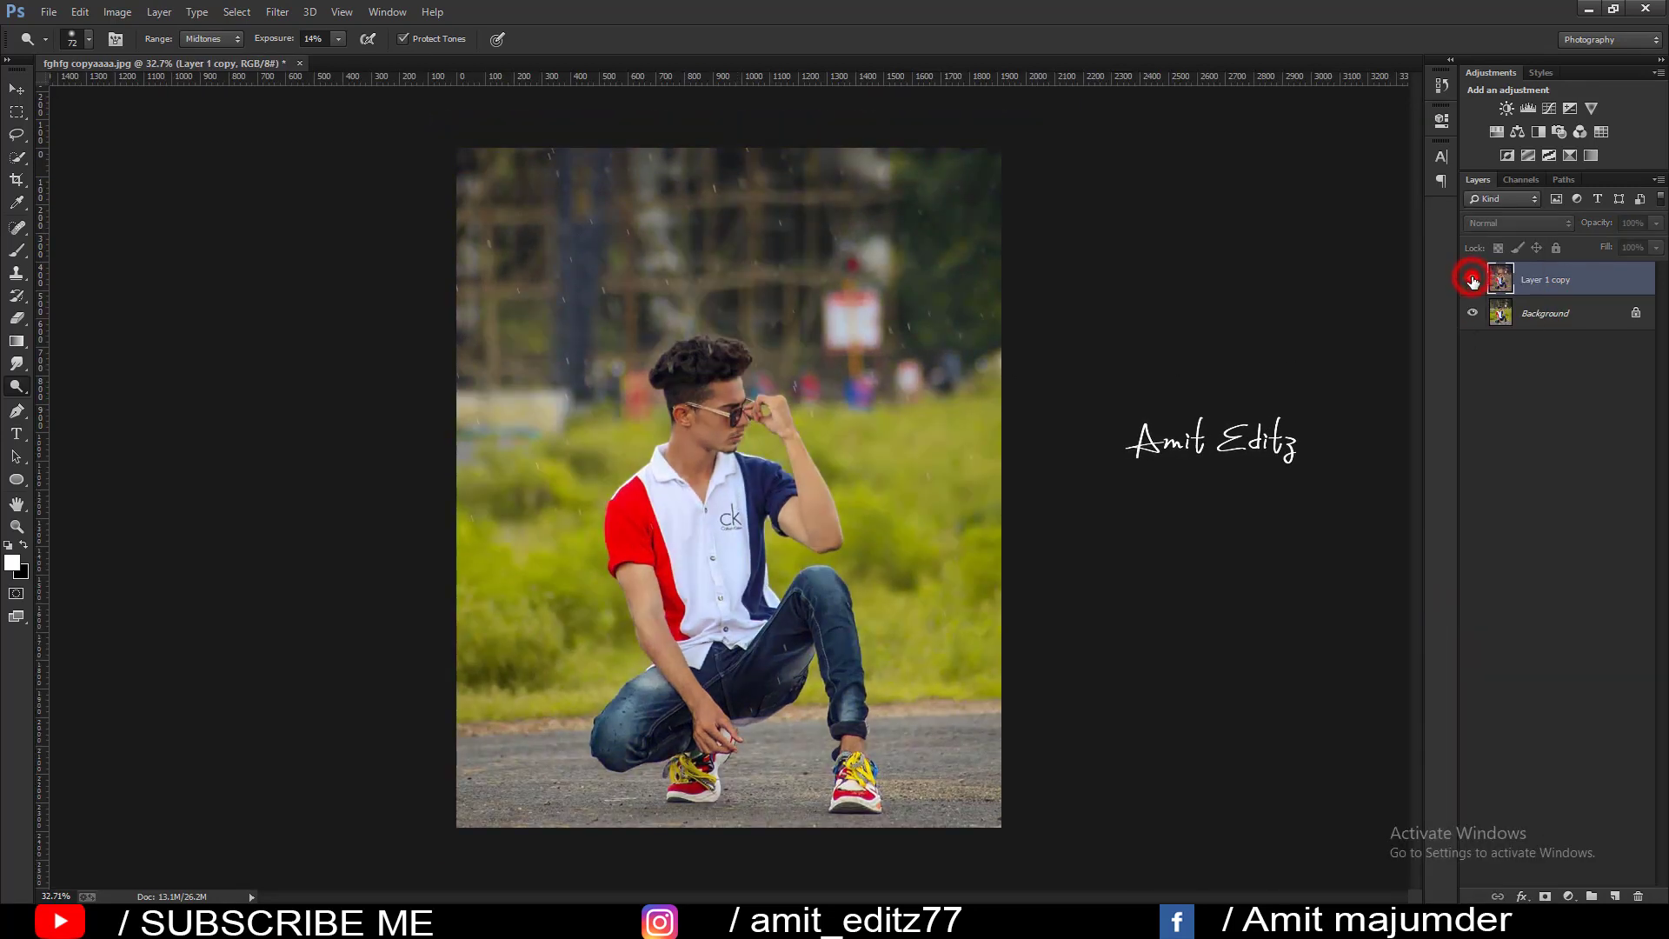
{"action": "left_click", "coordinate": [1472, 280]}
{"action": "left_click", "coordinate": [1472, 280]}
{"action": "left_click", "coordinate": [1473, 280]}
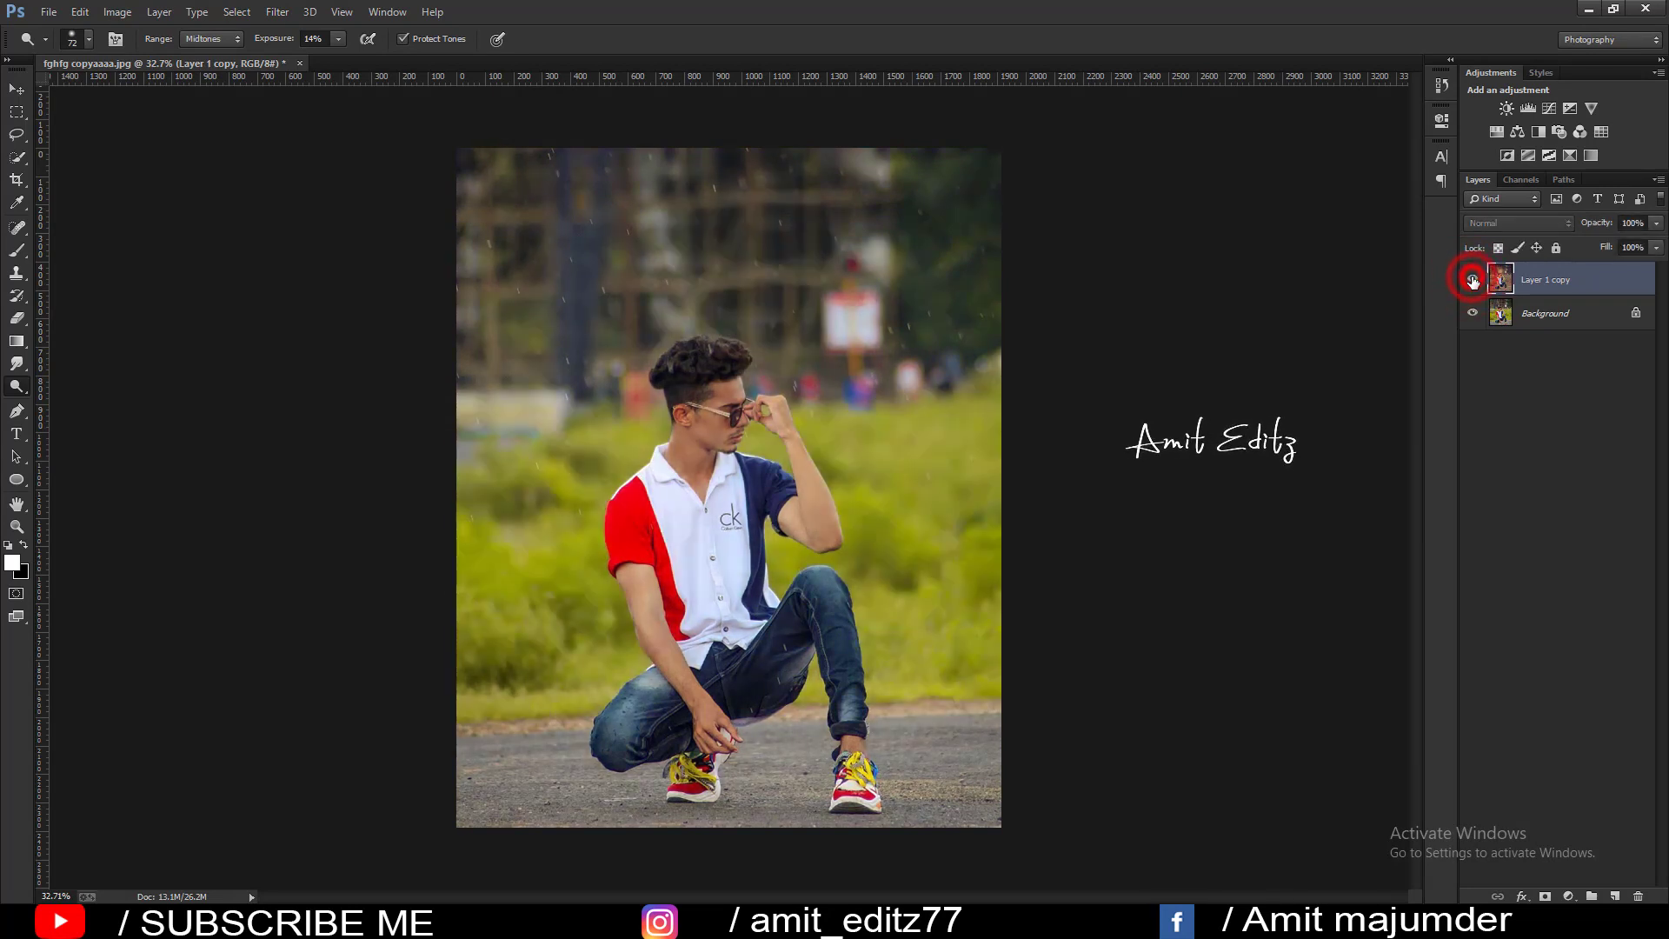
{"action": "scroll", "coordinate": [822, 383], "scroll_direction": "down", "scroll_amount": 3}
{"action": "scroll", "coordinate": [821, 382], "scroll_direction": "up", "scroll_amount": 1}
{"action": "scroll", "coordinate": [971, 373], "scroll_direction": "up", "scroll_amount": 2}
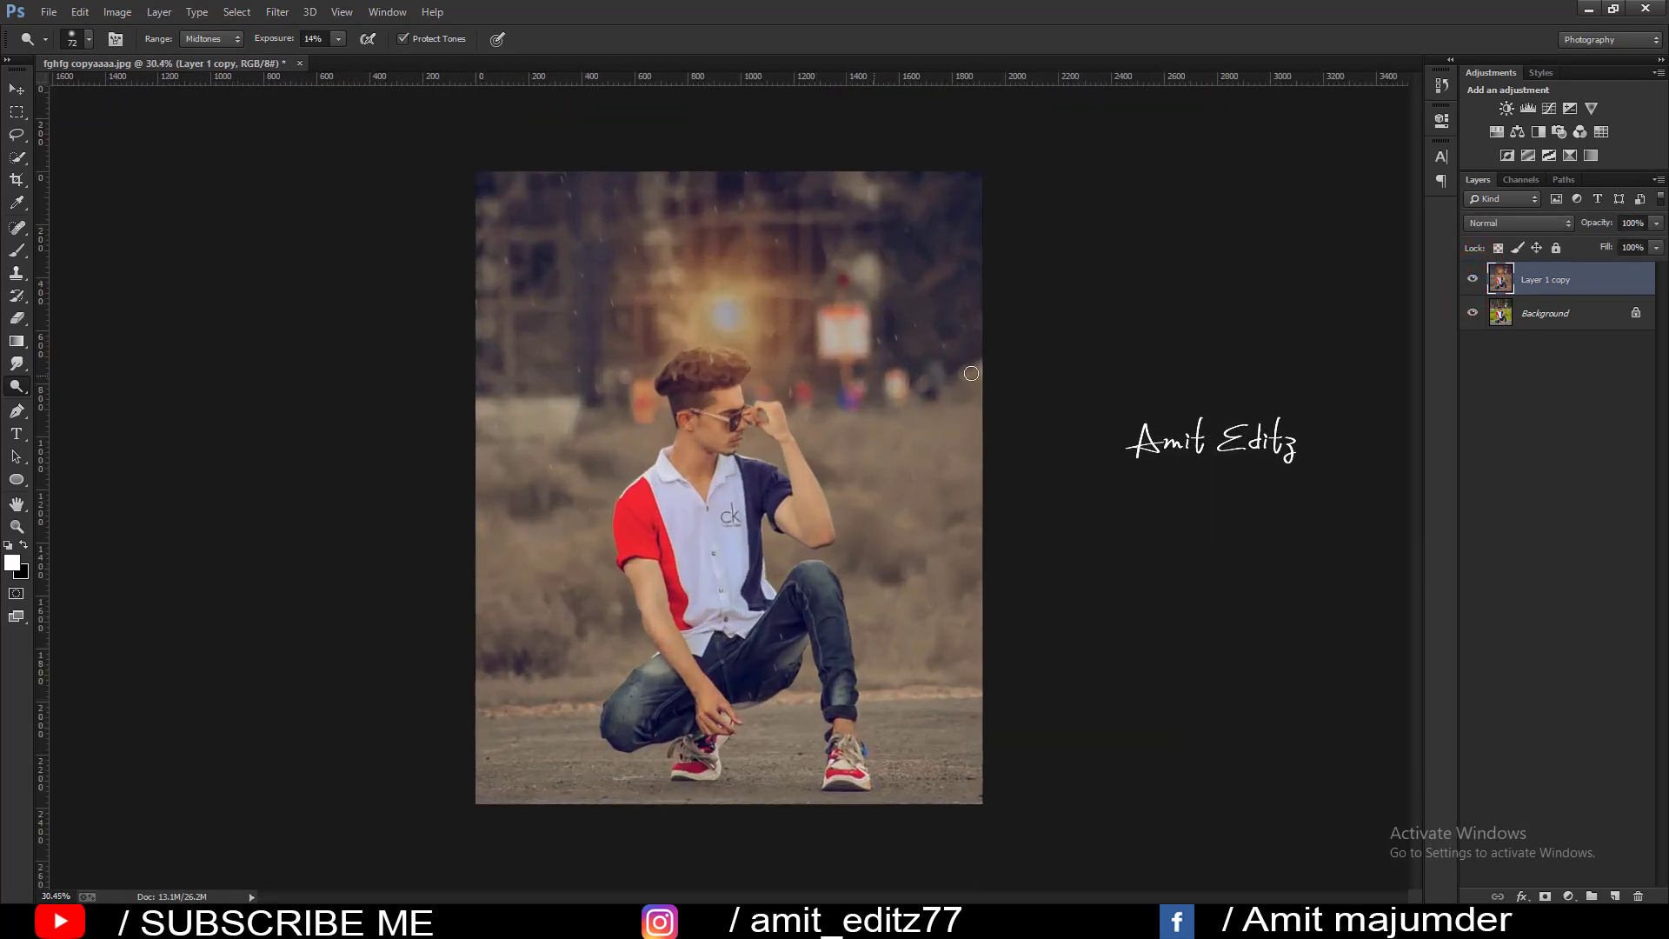
{"action": "left_click", "coordinate": [1473, 280]}
Open fghfgh.jpg as a reference, move its window aside, then close it
{"action": "left_click", "coordinate": [41, 13]}
{"action": "left_click", "coordinate": [52, 44]}
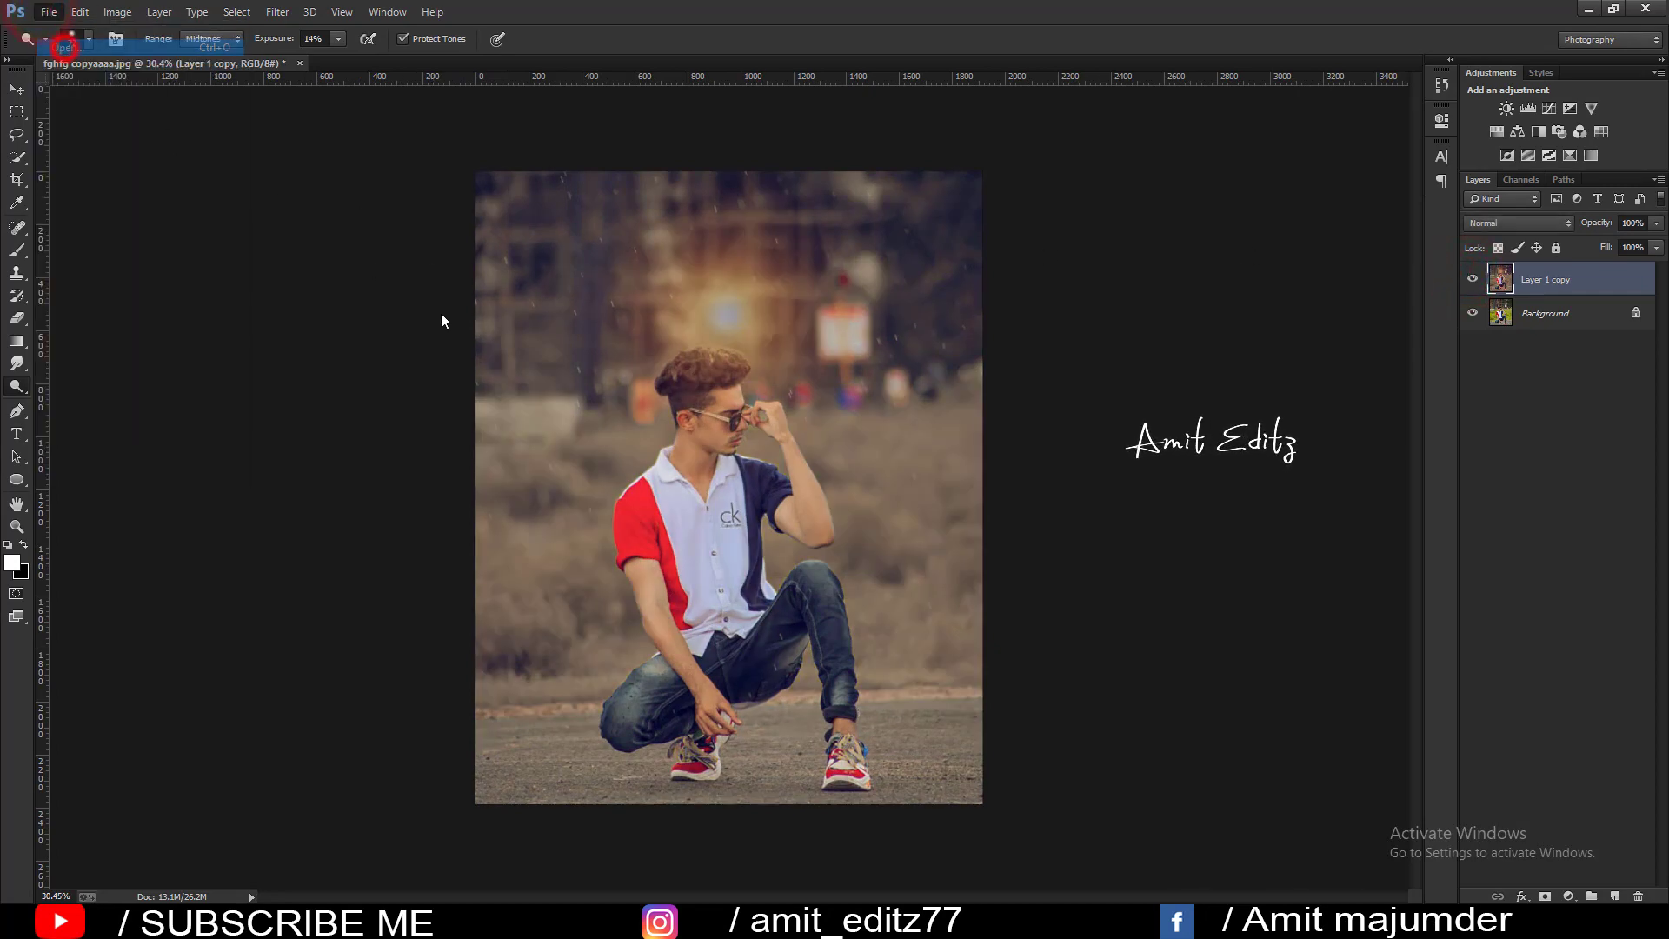
{"action": "left_click", "coordinate": [581, 161]}
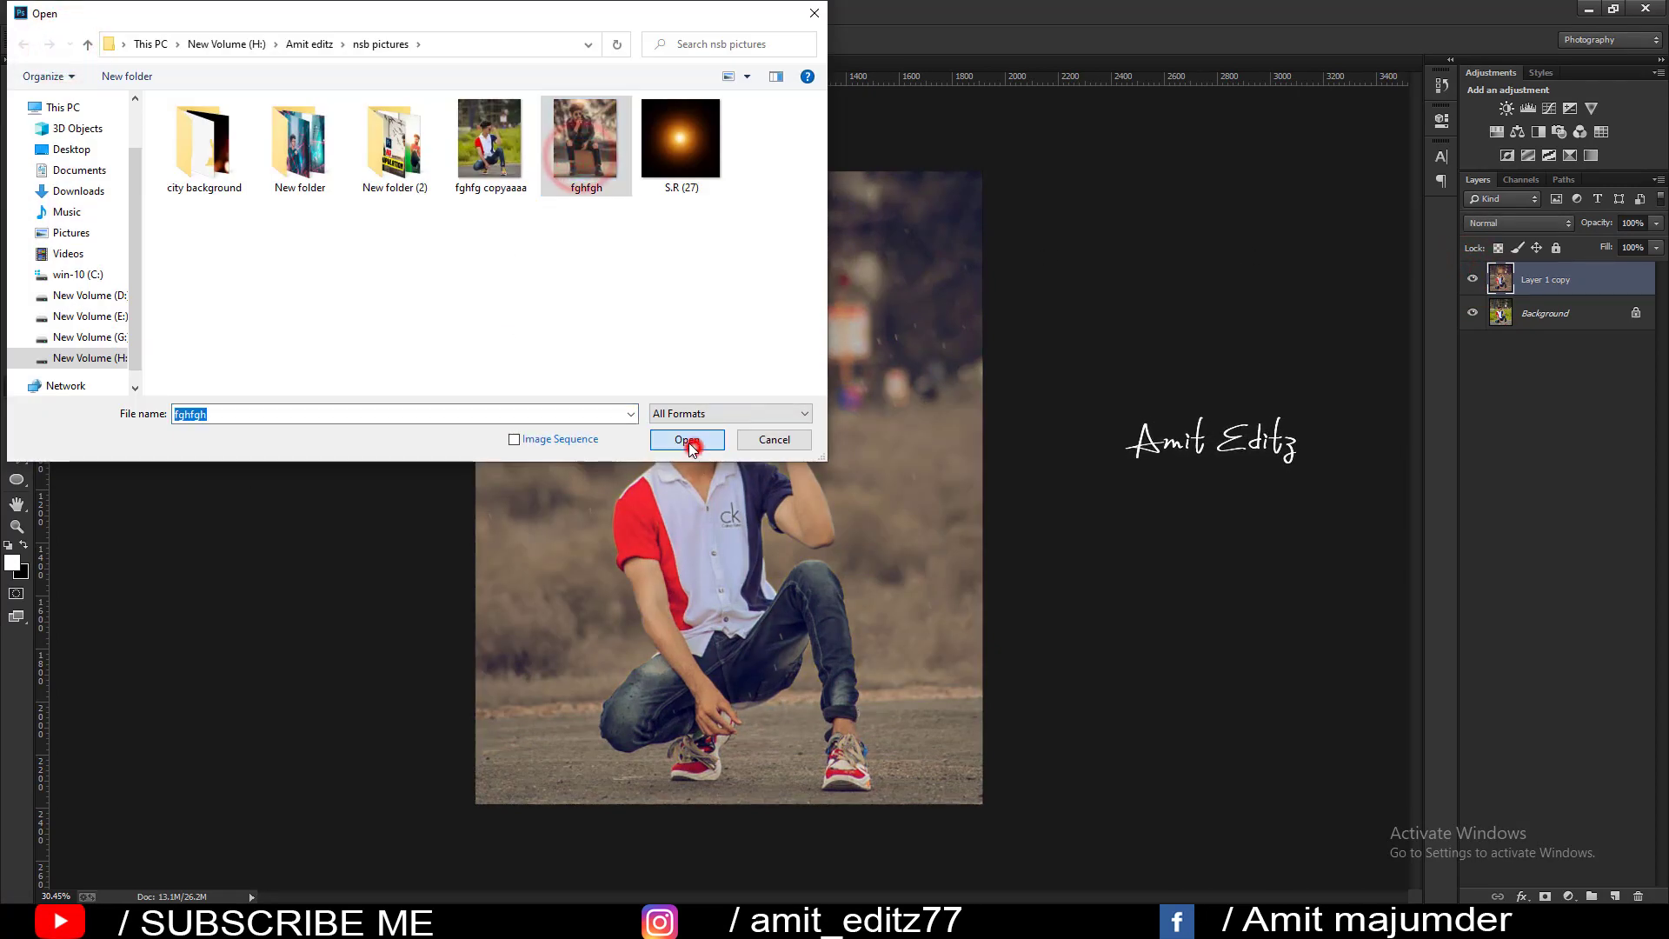
{"action": "left_click", "coordinate": [686, 439]}
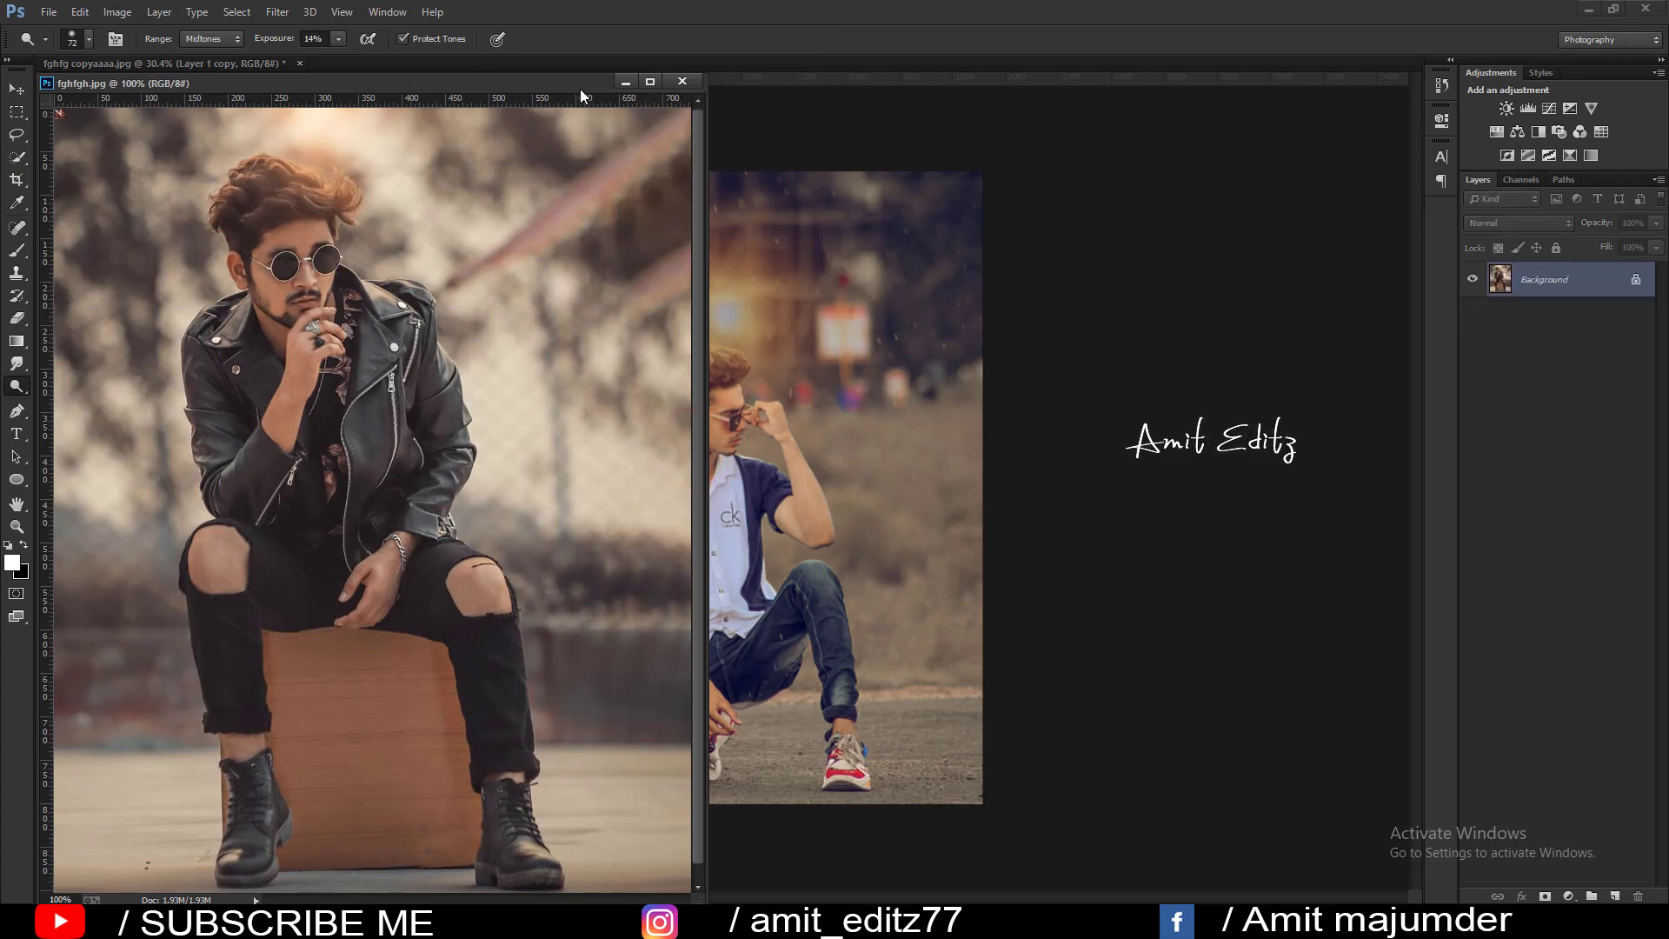
{"action": "left_click_drag", "start_coordinate": [571, 83], "coordinate": [351, 185]}
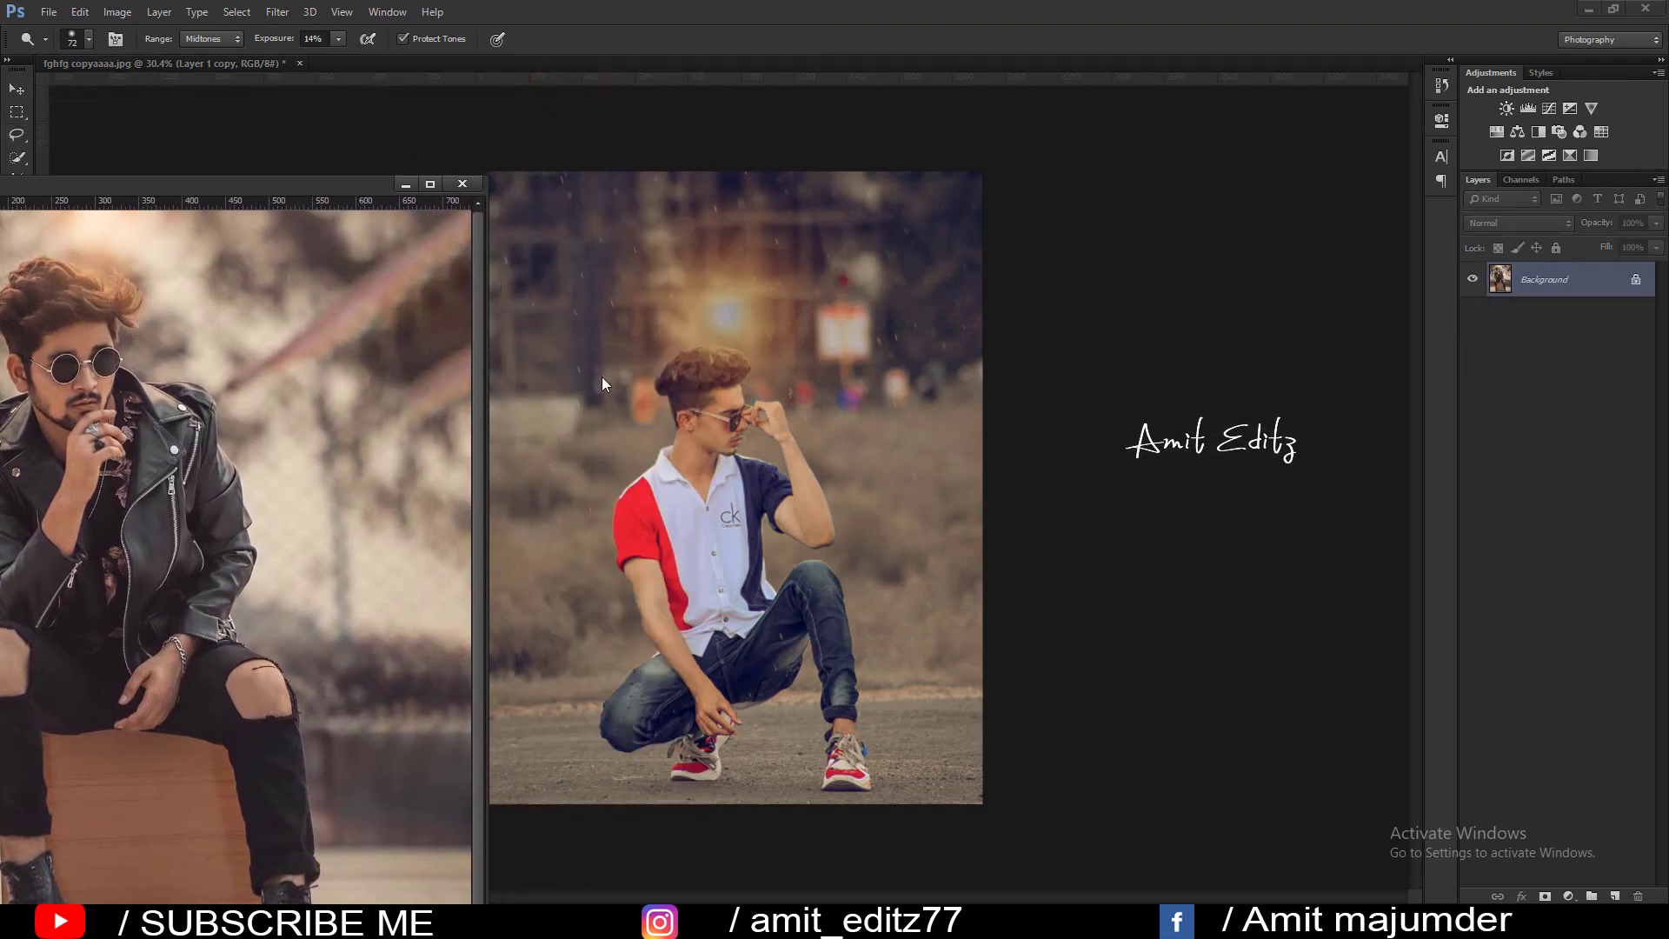
{"action": "left_click", "coordinate": [463, 184]}
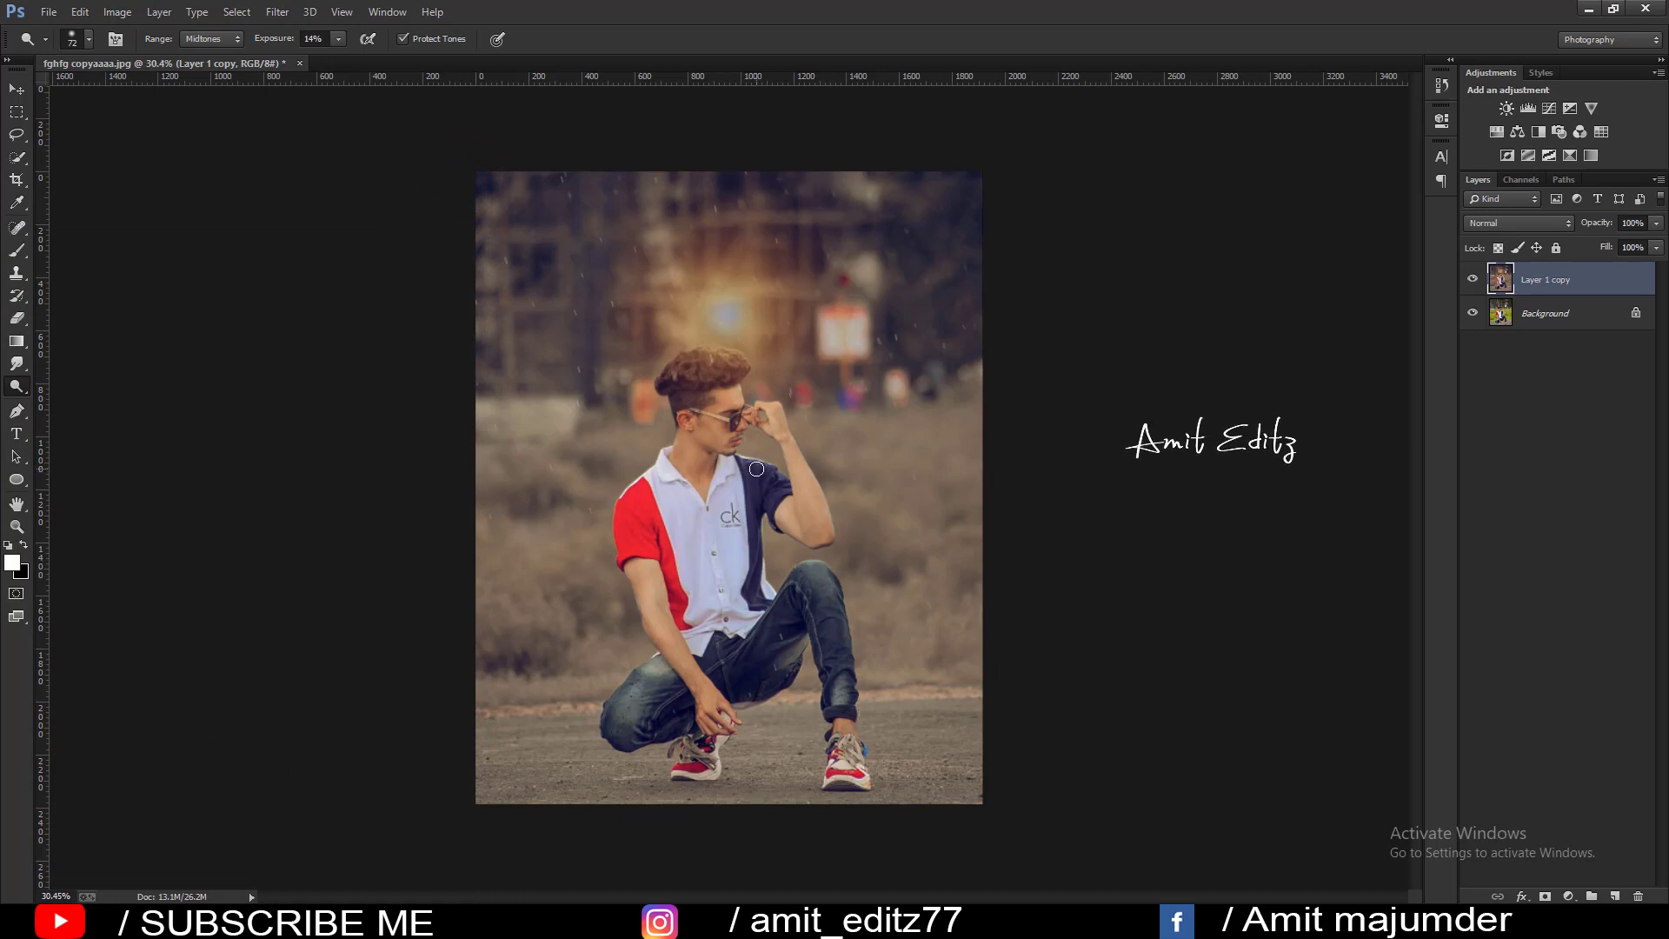
{"action": "scroll", "coordinate": [756, 469], "scroll_direction": "down", "scroll_amount": 1}
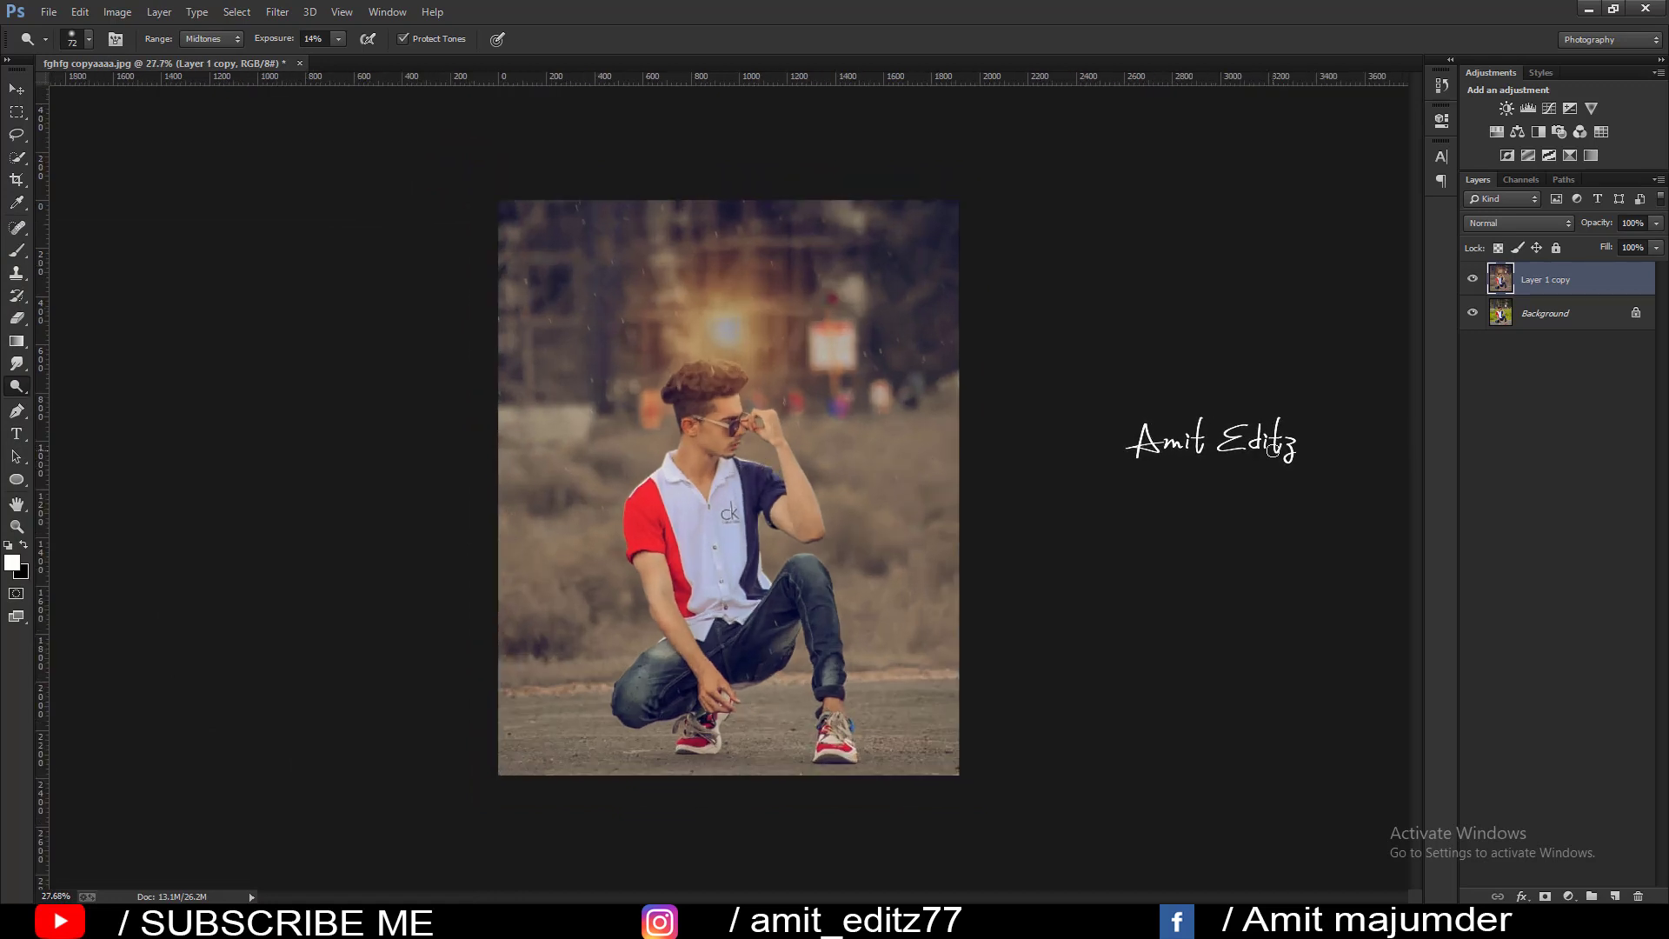
Toggle the graded layer on and off to compare it with the original photo
{"action": "scroll", "coordinate": [1401, 395], "scroll_direction": "up", "scroll_amount": 1}
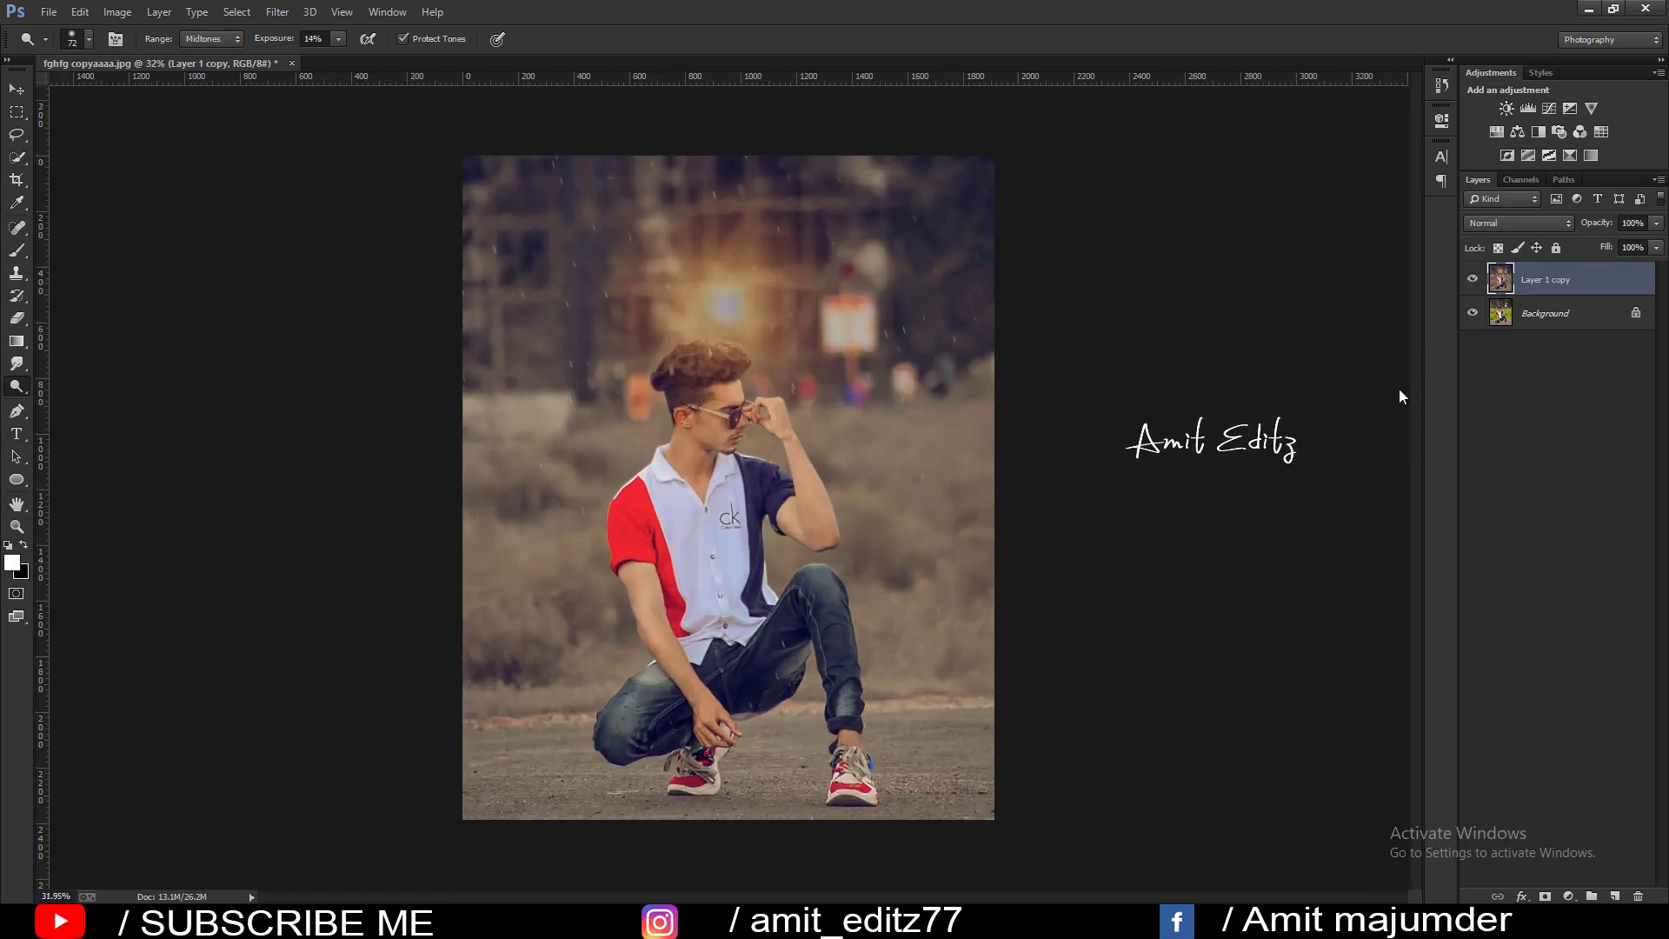
{"action": "left_click", "coordinate": [1472, 280]}
{"action": "left_click", "coordinate": [1474, 280]}
{"action": "left_click", "coordinate": [1473, 280]}
{"action": "left_click", "coordinate": [1474, 280]}
{"action": "scroll", "coordinate": [774, 520], "scroll_direction": "up", "scroll_amount": 1}
{"action": "scroll", "coordinate": [778, 514], "scroll_direction": "down", "scroll_amount": 1}
{"action": "scroll", "coordinate": [781, 511], "scroll_direction": "down", "scroll_amount": 1}
{"action": "scroll", "coordinate": [784, 508], "scroll_direction": "up", "scroll_amount": 1}
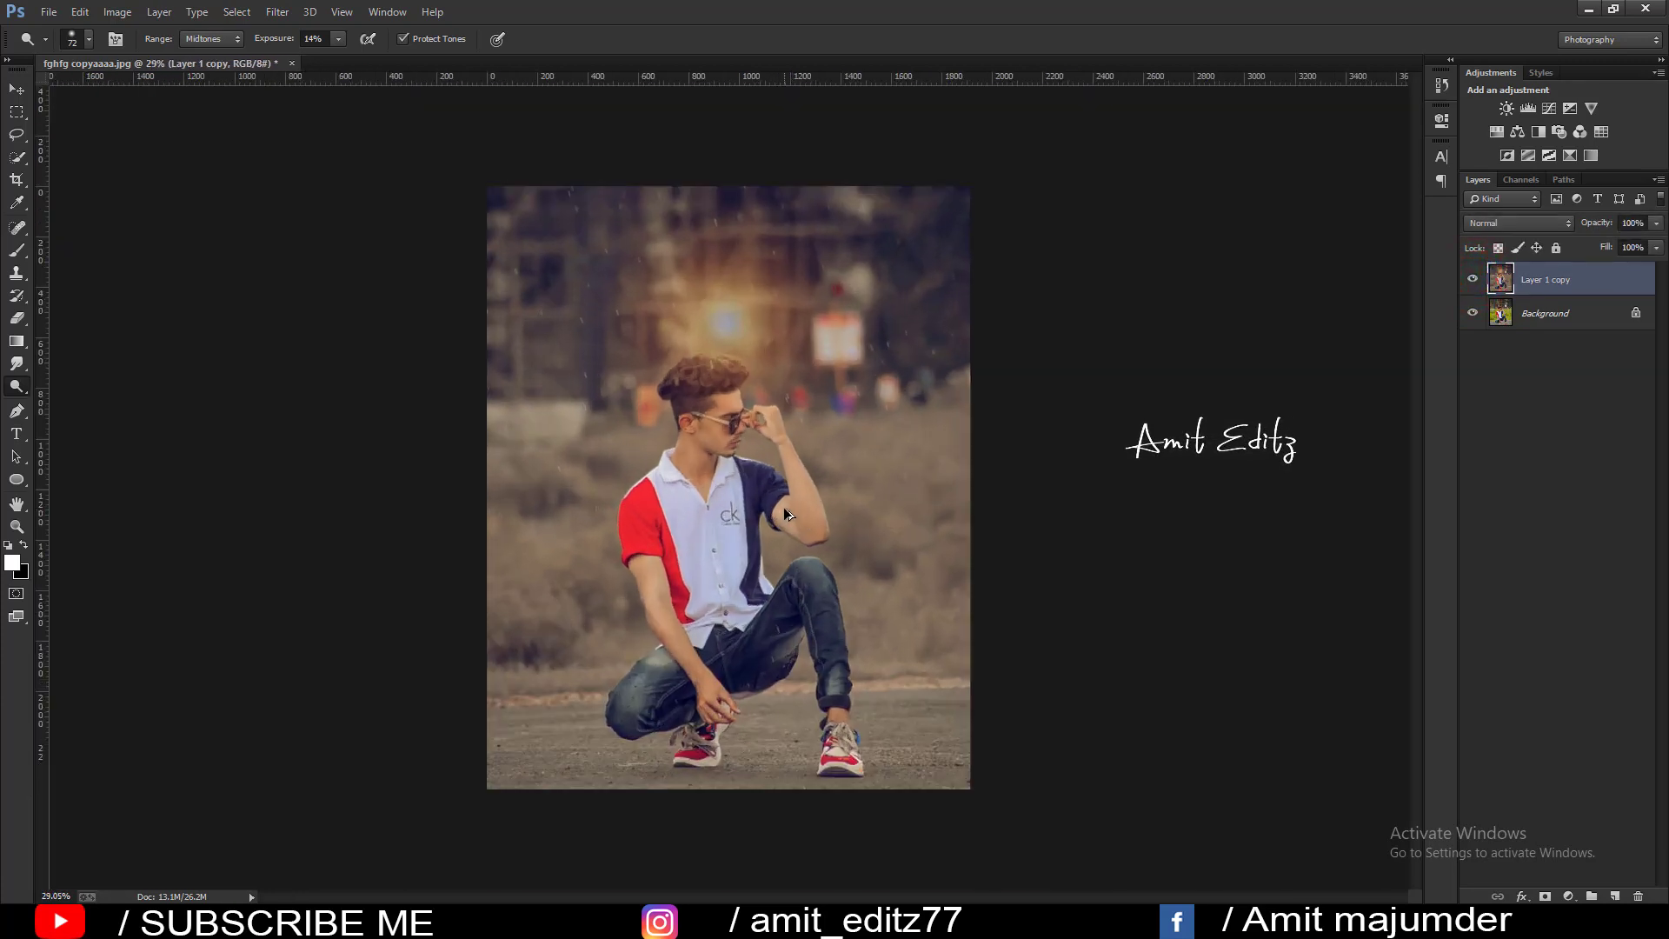
{"action": "scroll", "coordinate": [784, 507], "scroll_direction": "up", "scroll_amount": 1}
Stamp the size-95 logo brush preset beside the man's head as a watermark
{"action": "right_click", "coordinate": [17, 254]}
{"action": "left_click", "coordinate": [52, 252]}
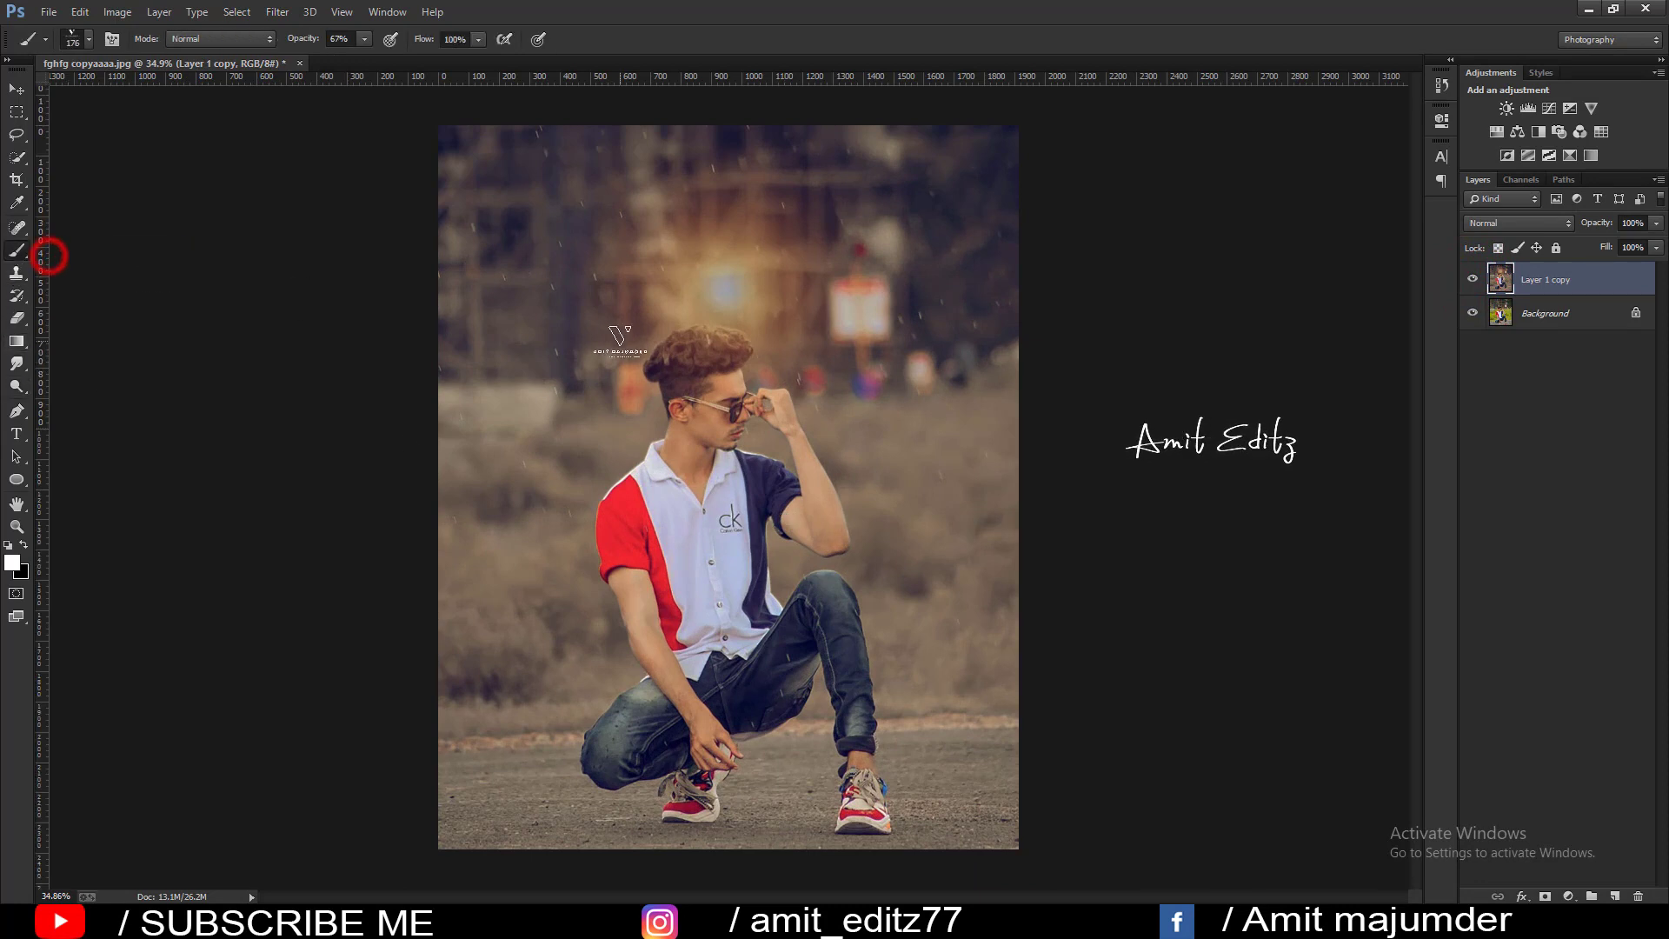
{"action": "right_click", "coordinate": [627, 352]}
{"action": "left_click", "coordinate": [499, 474]}
{"action": "right_click", "coordinate": [932, 456]}
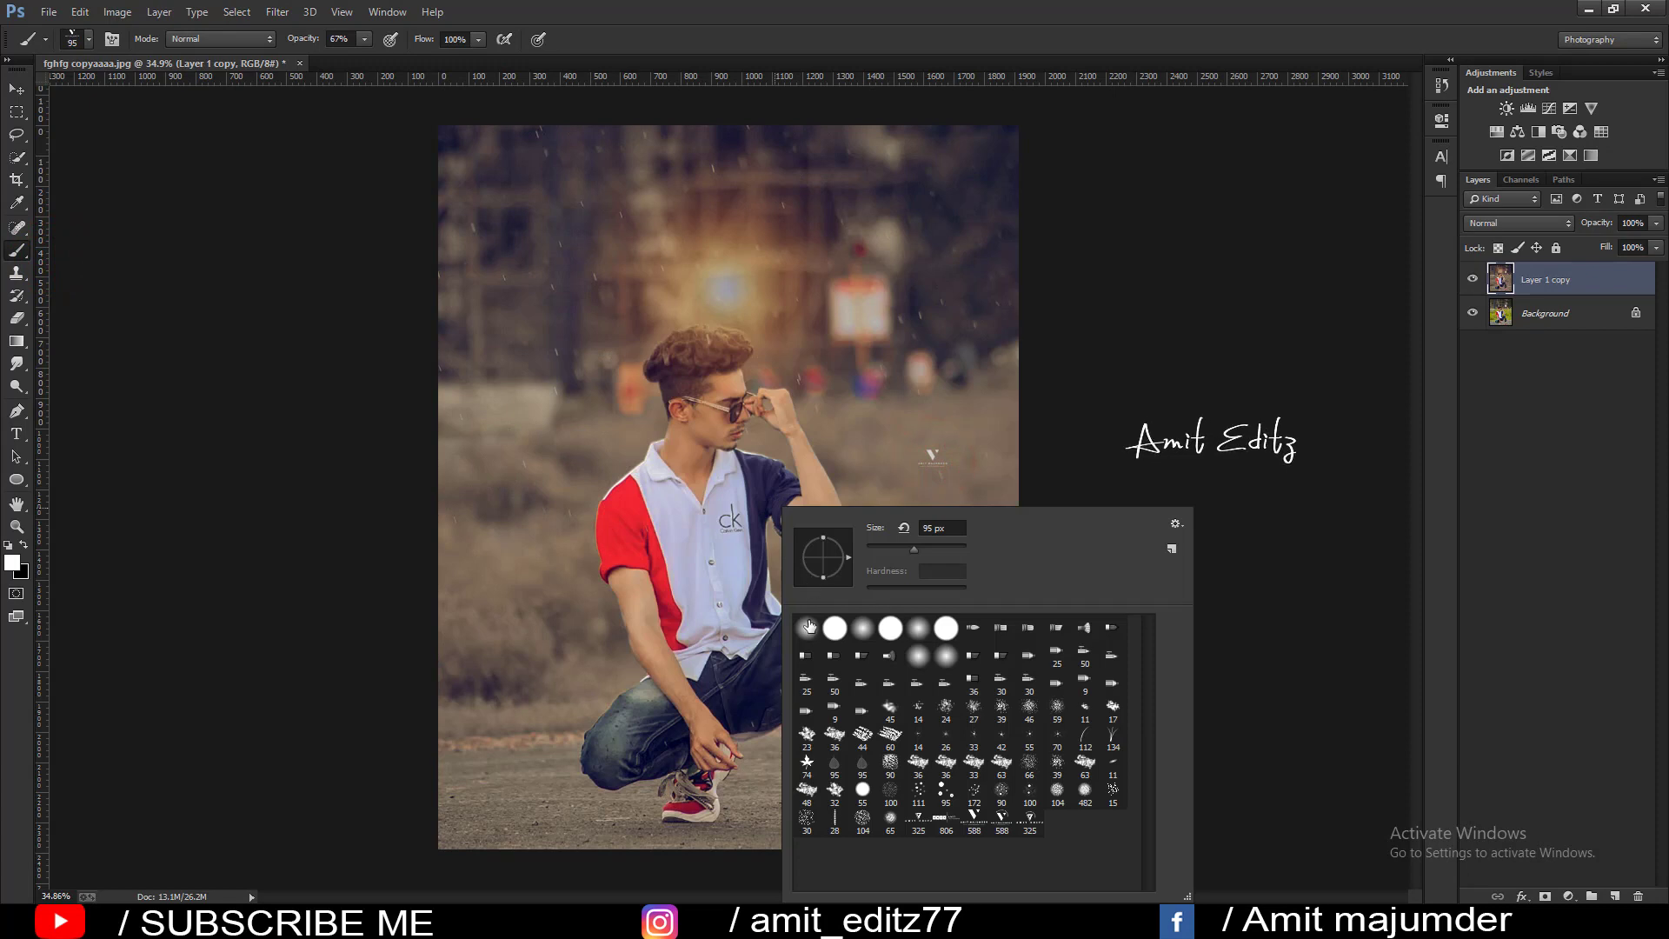
{"action": "left_click", "coordinate": [808, 626]}
{"action": "left_click", "coordinate": [17, 89]}
{"action": "scroll", "coordinate": [536, 330], "scroll_direction": "down", "scroll_amount": 3}
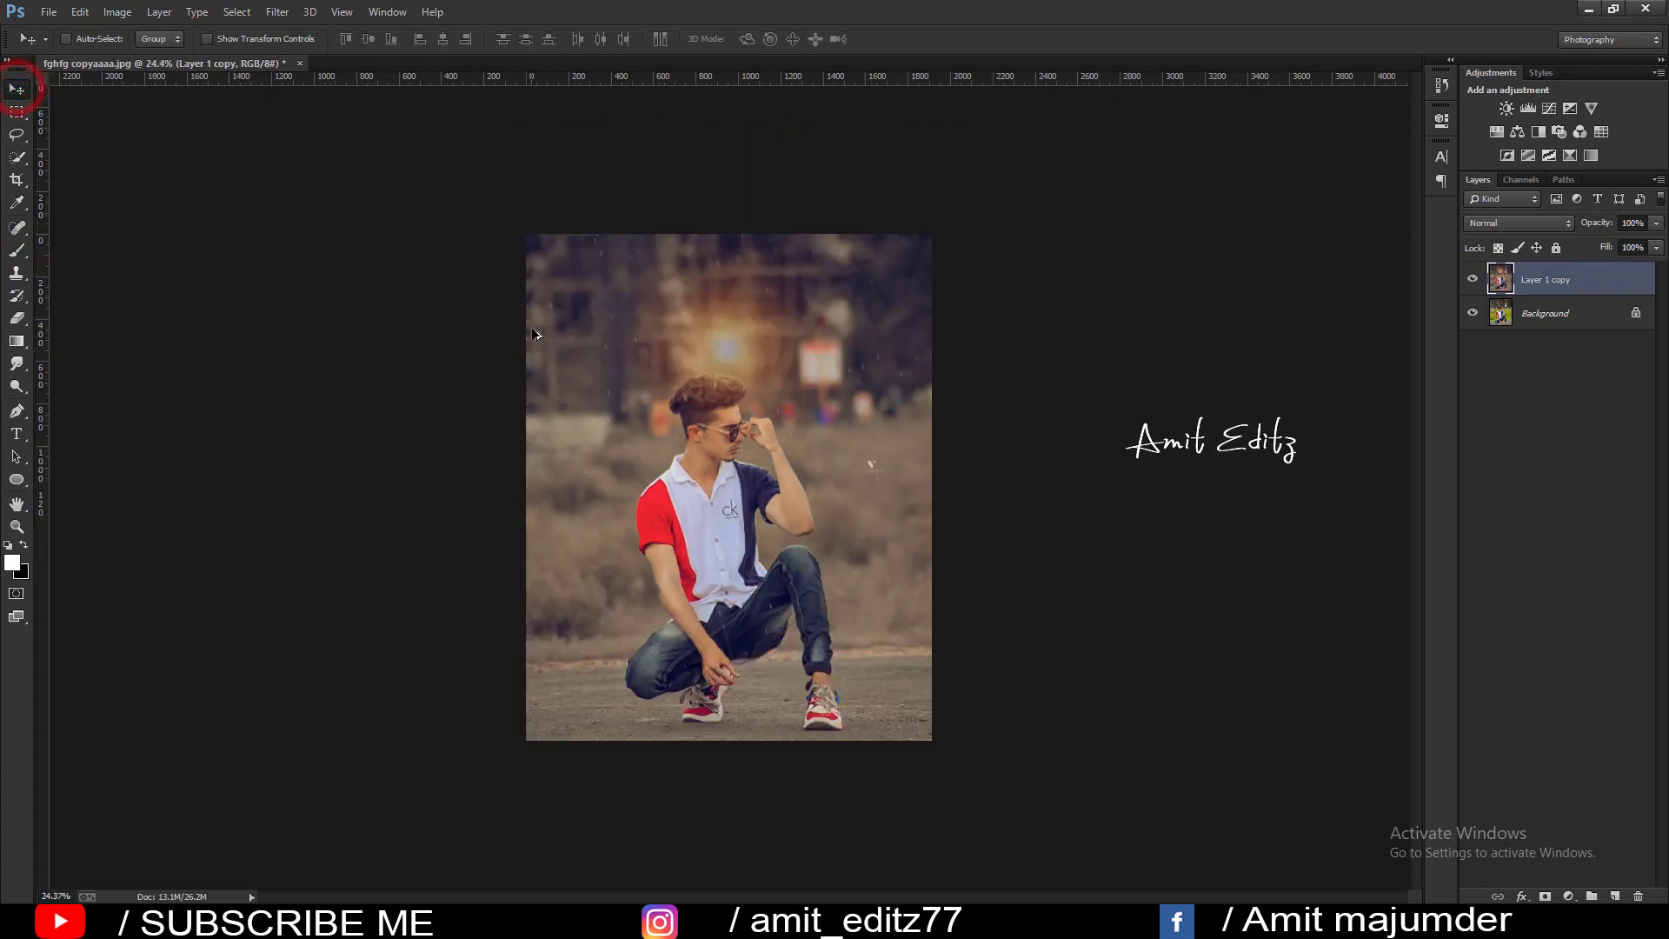
{"action": "scroll", "coordinate": [807, 454], "scroll_direction": "up", "scroll_amount": 1}
{"action": "scroll", "coordinate": [807, 452], "scroll_direction": "up", "scroll_amount": 3}
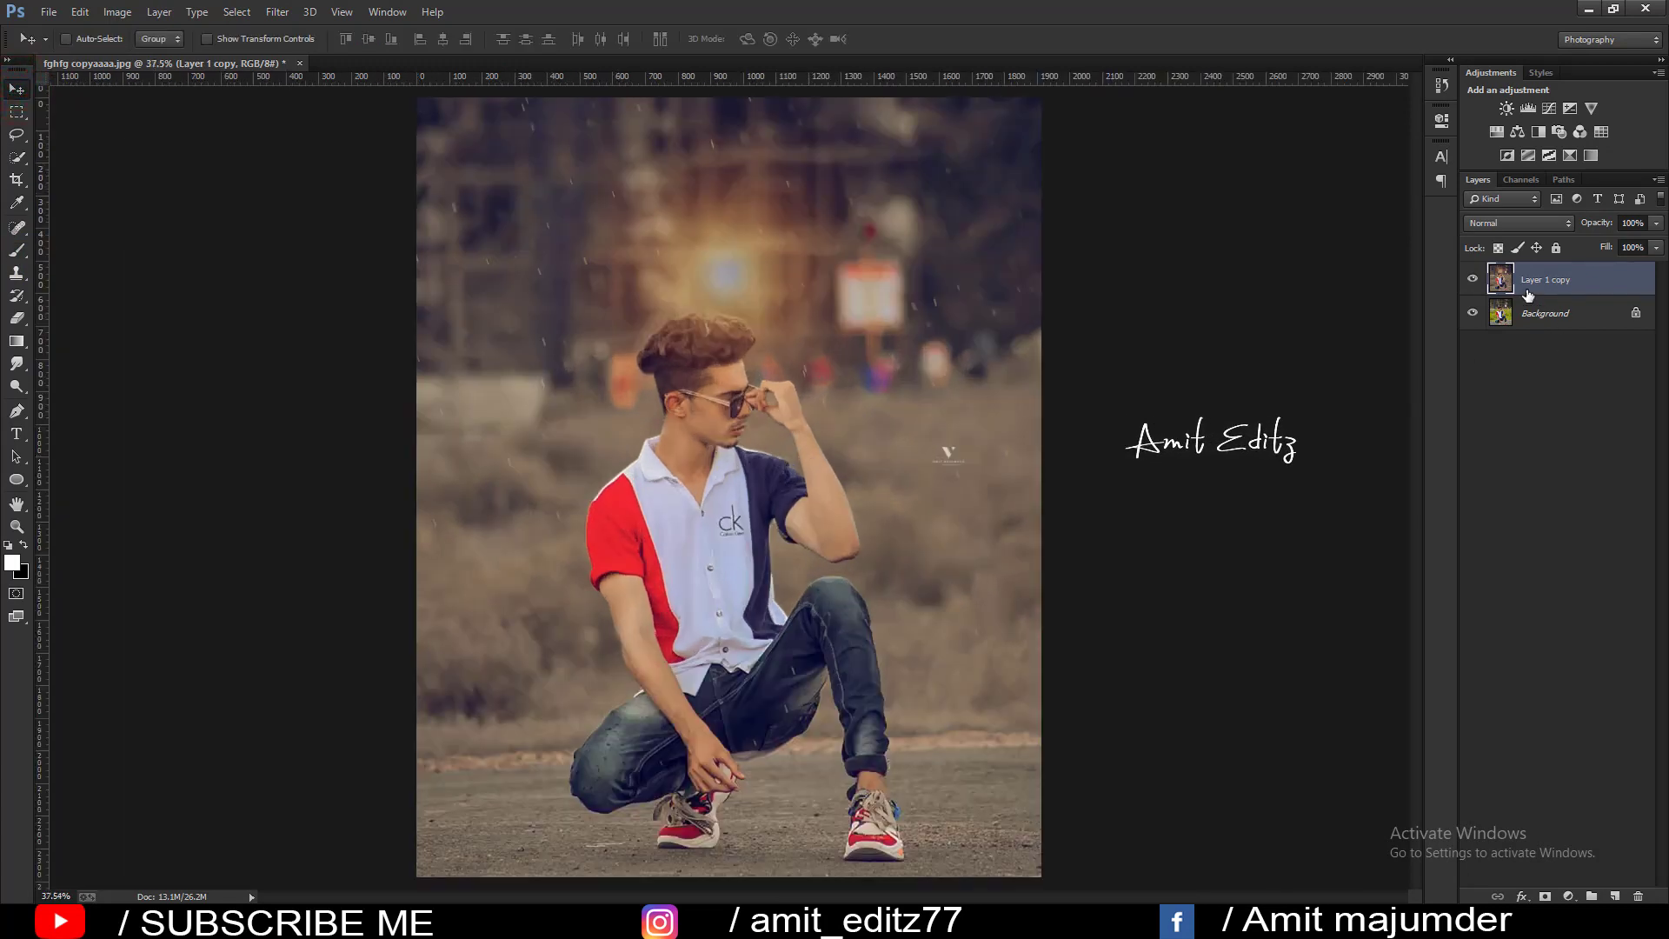
{"action": "left_click", "coordinate": [1472, 279]}
Save the image as a JPEG with 'copye' appended to its name, at quality 12
{"action": "key", "text": "shift+ctrl+s"}
{"action": "key", "text": "End"}
{"action": "type", "text": "copye"}
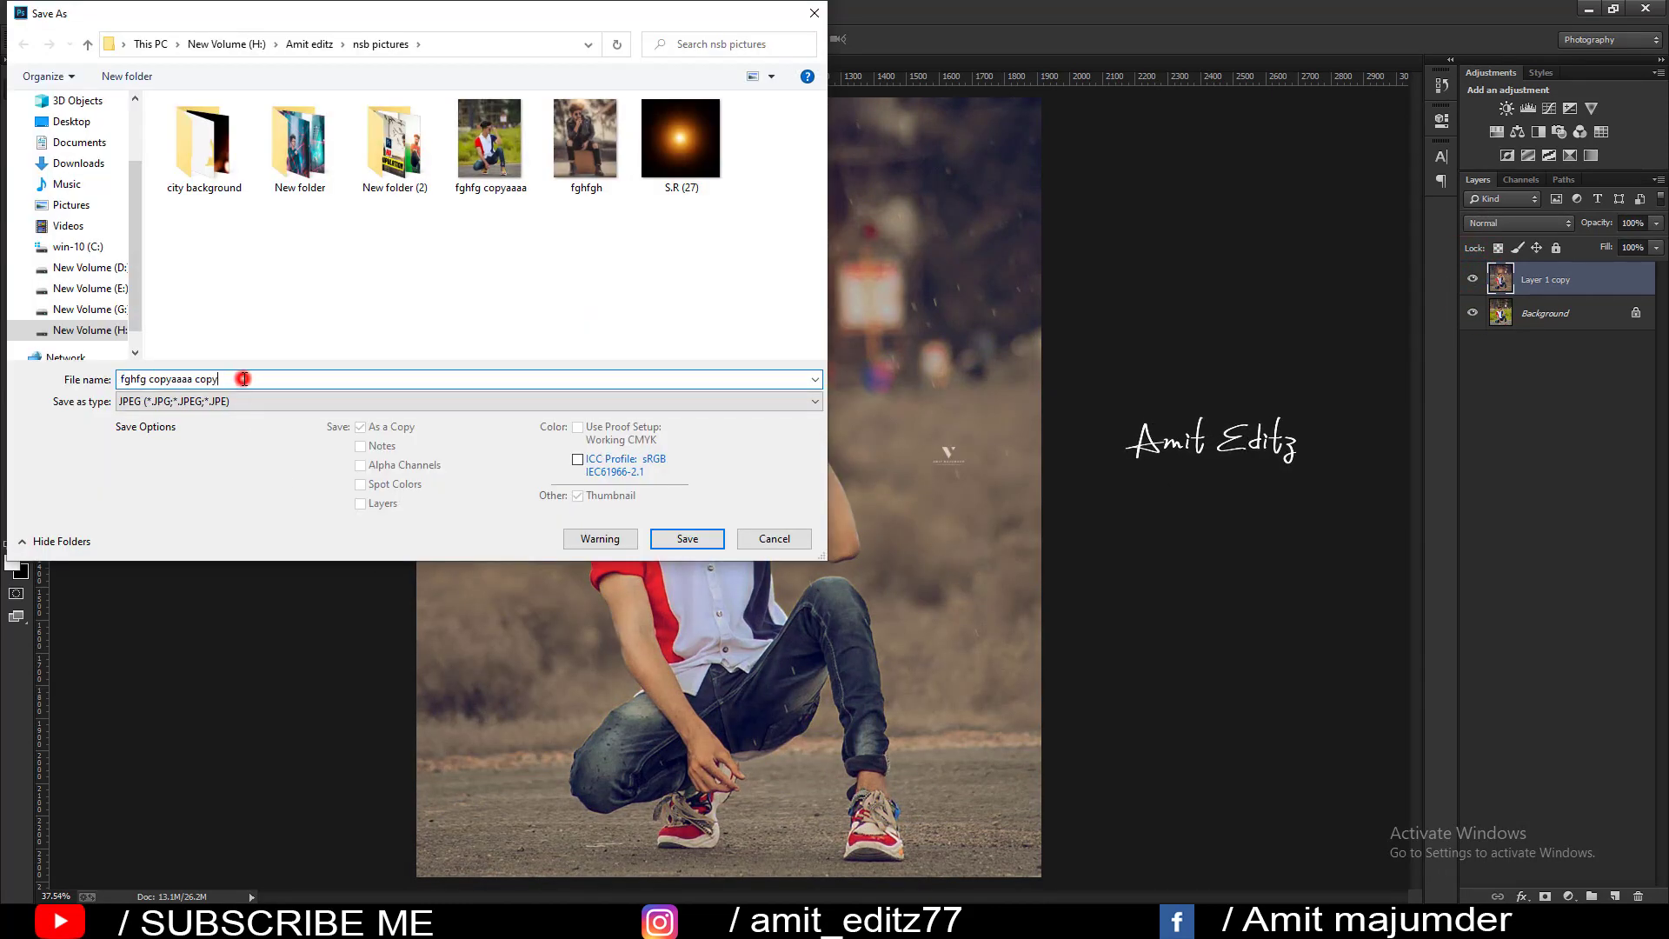
{"action": "left_click", "coordinate": [687, 539]}
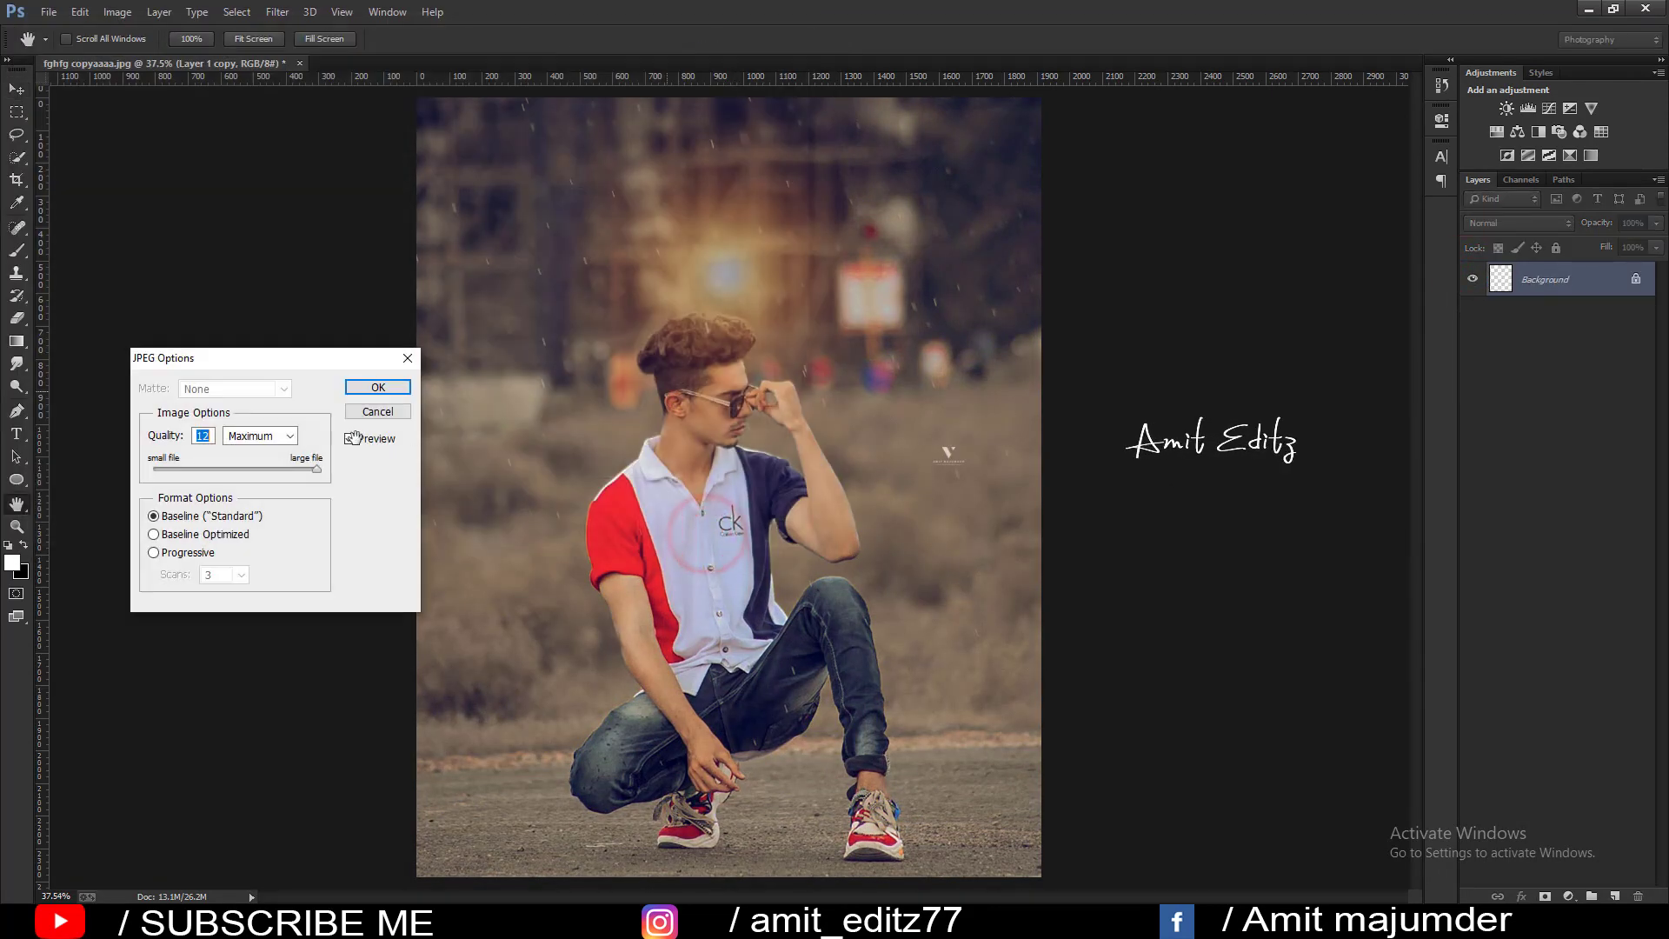
{"action": "left_click", "coordinate": [369, 389]}
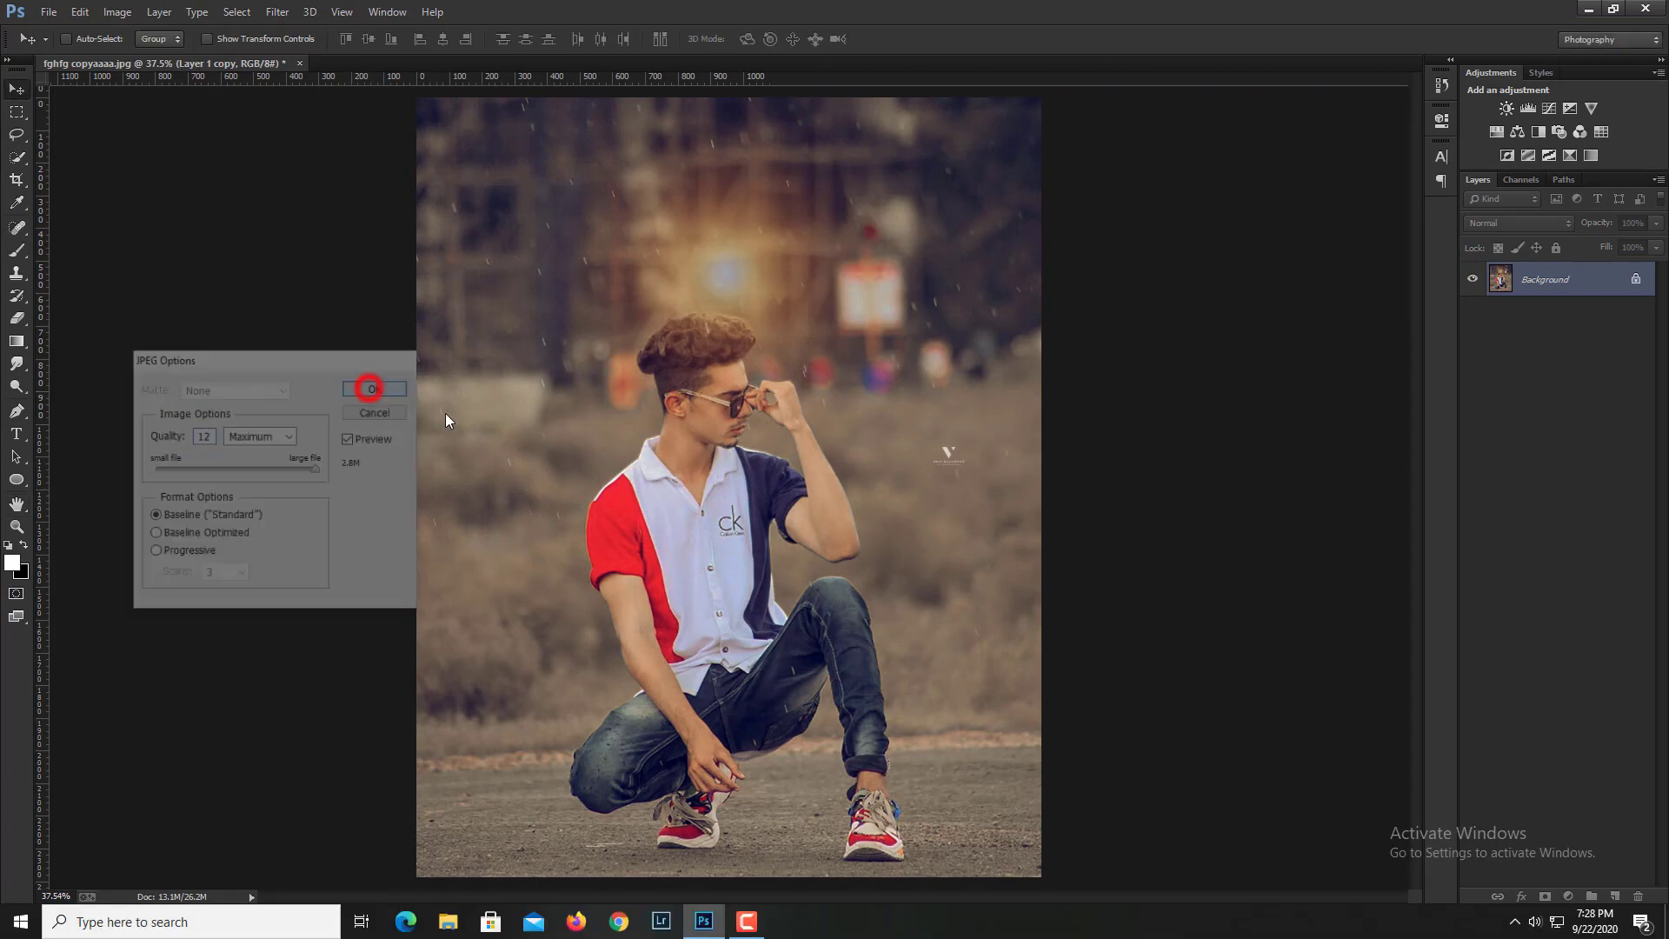
{"action": "left_click", "coordinate": [748, 923]}
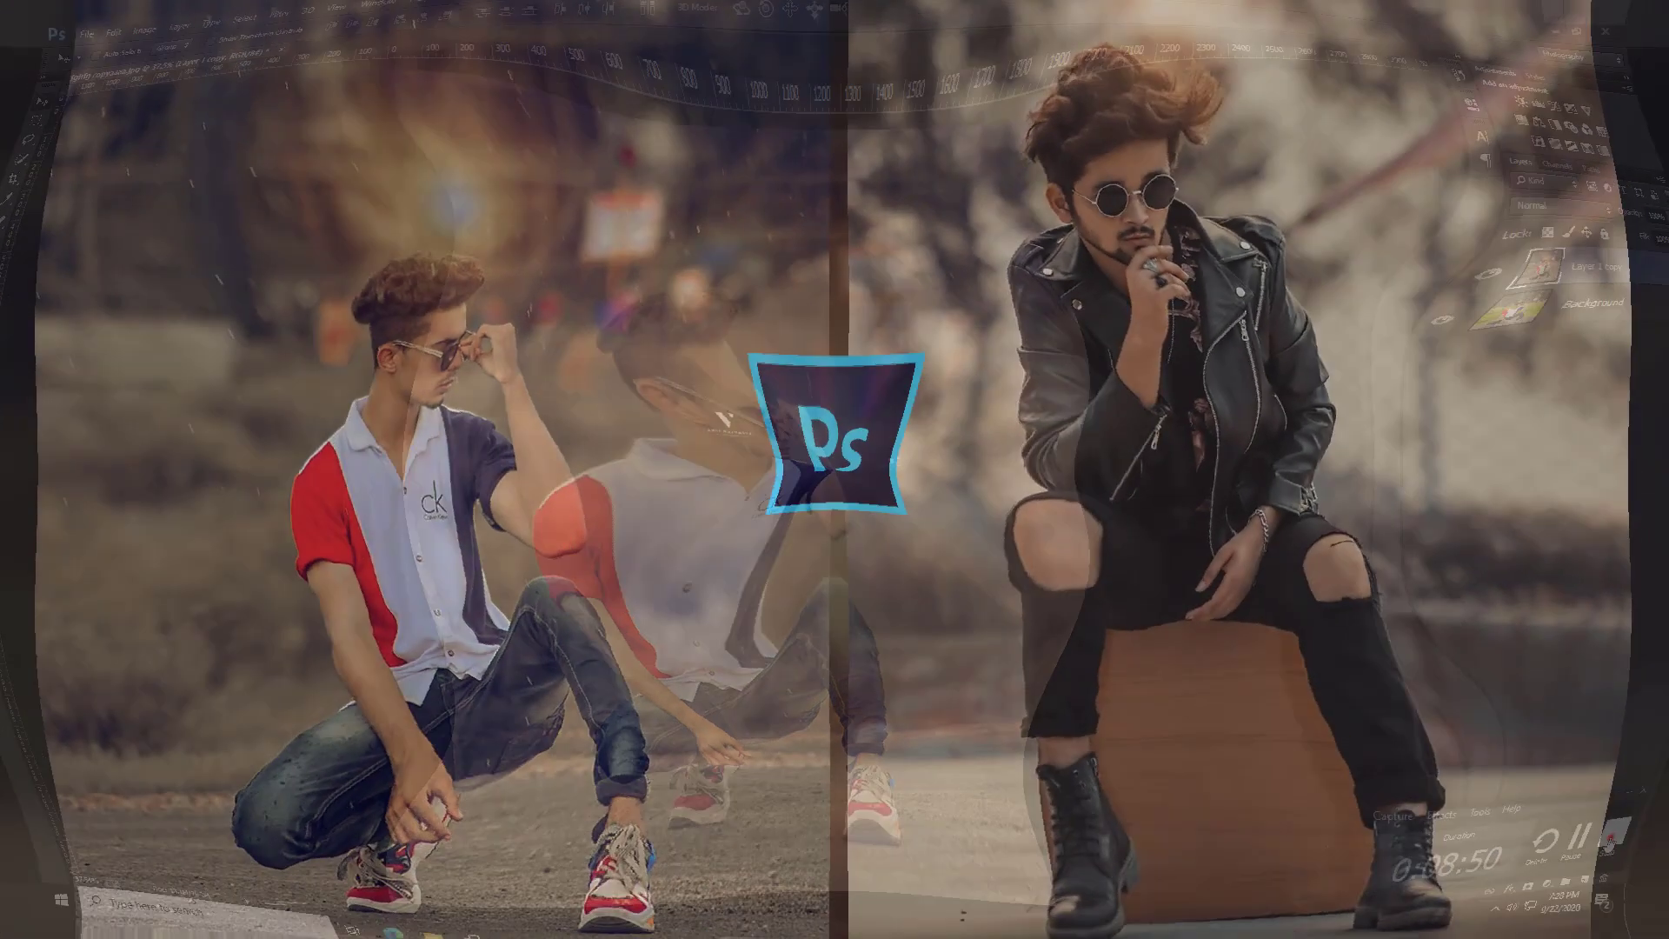